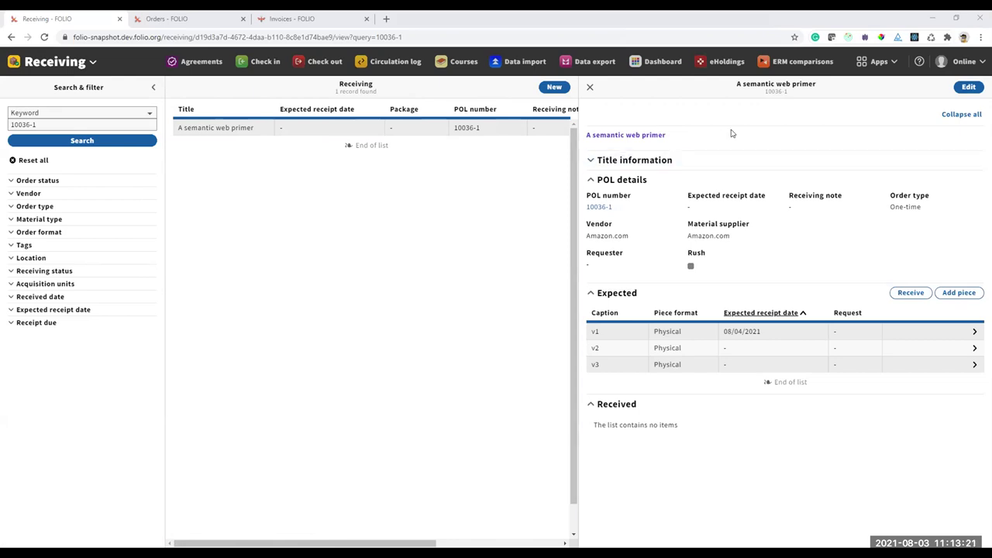
- Open the linked instance record of "A semantic web primer" in a new browser tab and check its holdings
right_click(633, 138)
click(659, 141)
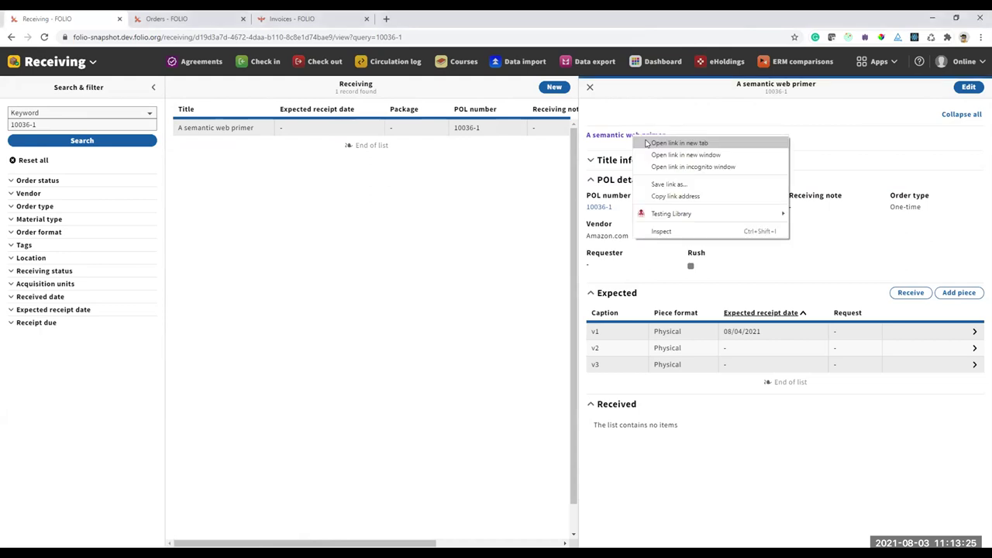
click(184, 16)
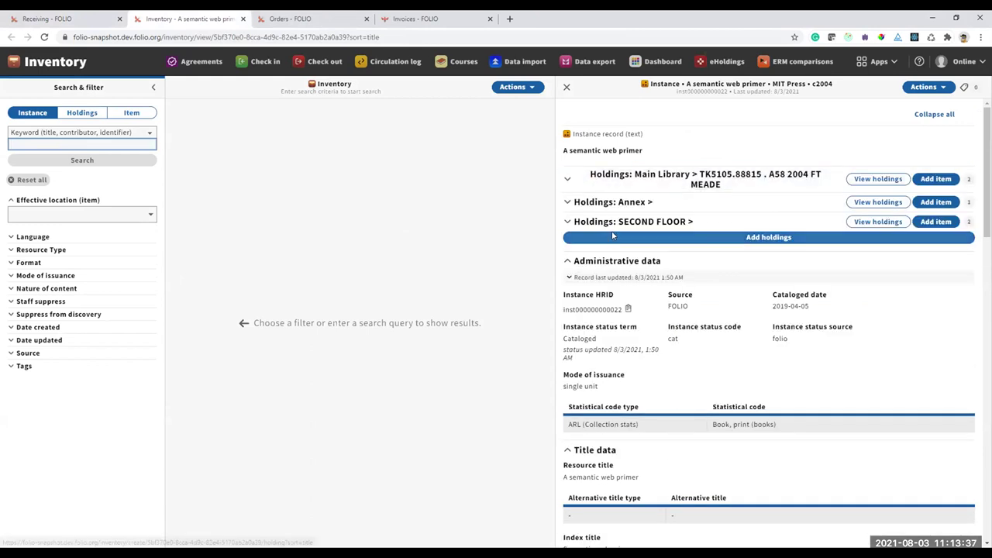
- Back in Receiving, start a new piece with the caption v4 and review the existing holdings offered for it
click(44, 24)
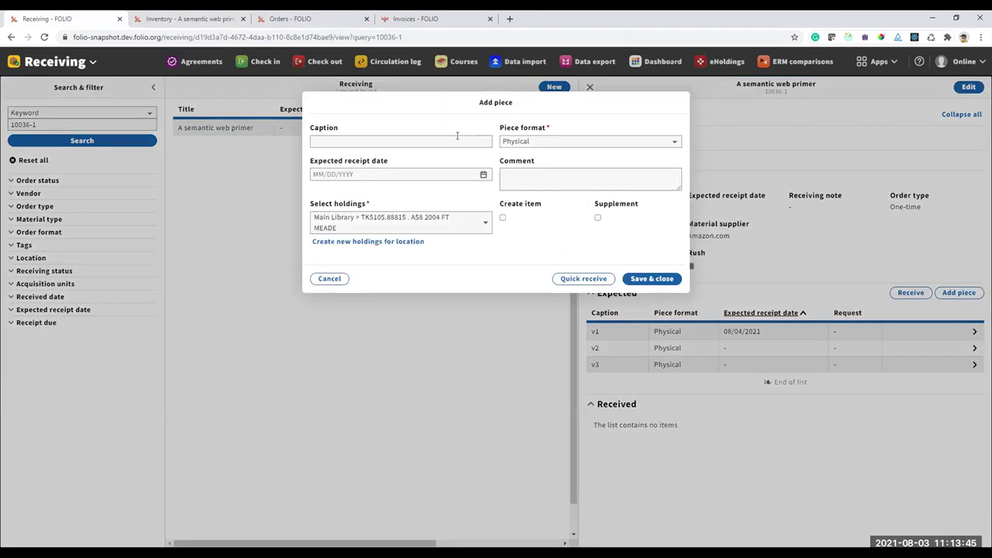
click(457, 137)
text(v4)
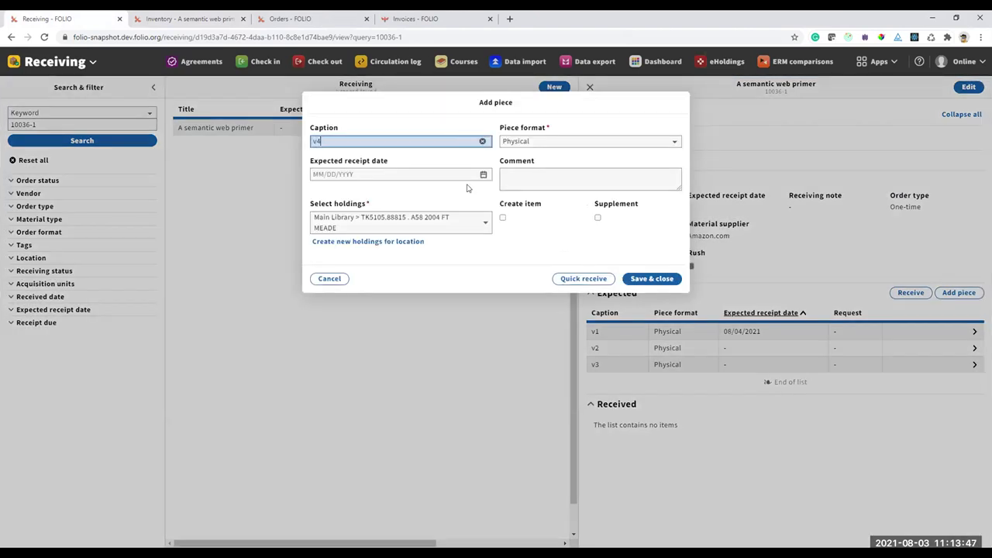
click(422, 224)
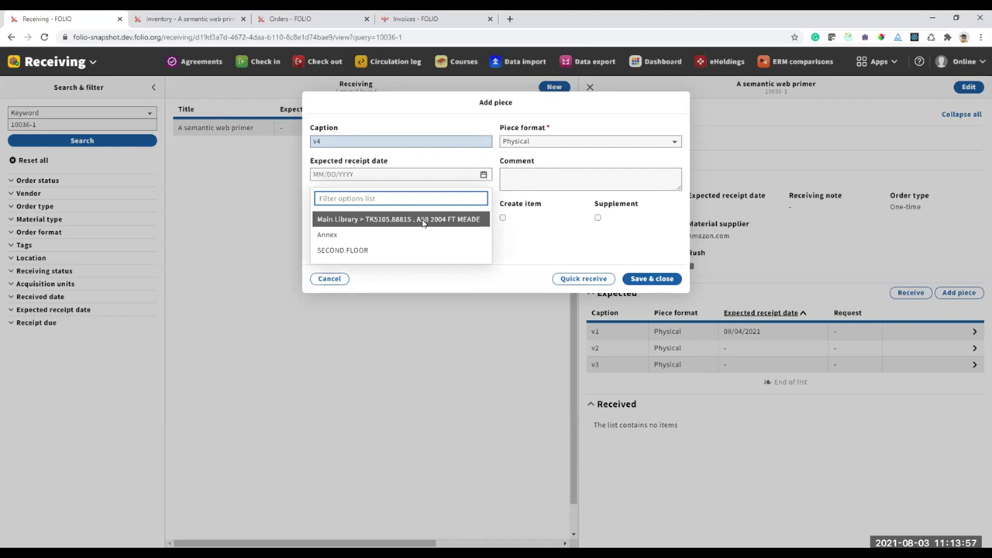
click(509, 251)
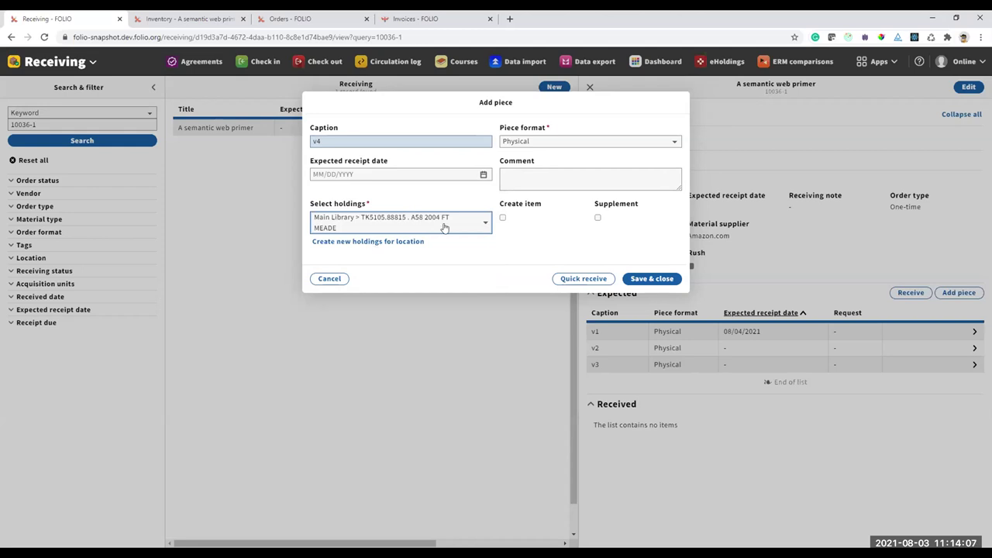
- Assign the piece to new holdings at City Campus location ORWIG ETHNO CD (KU/CC/DI/O) and save it with item creation enabled
click(398, 241)
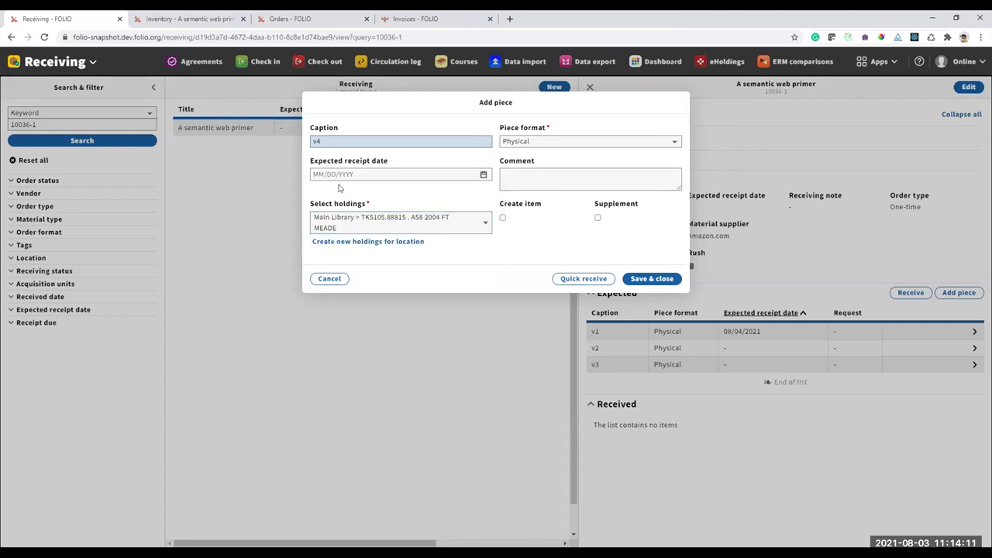
click(339, 173)
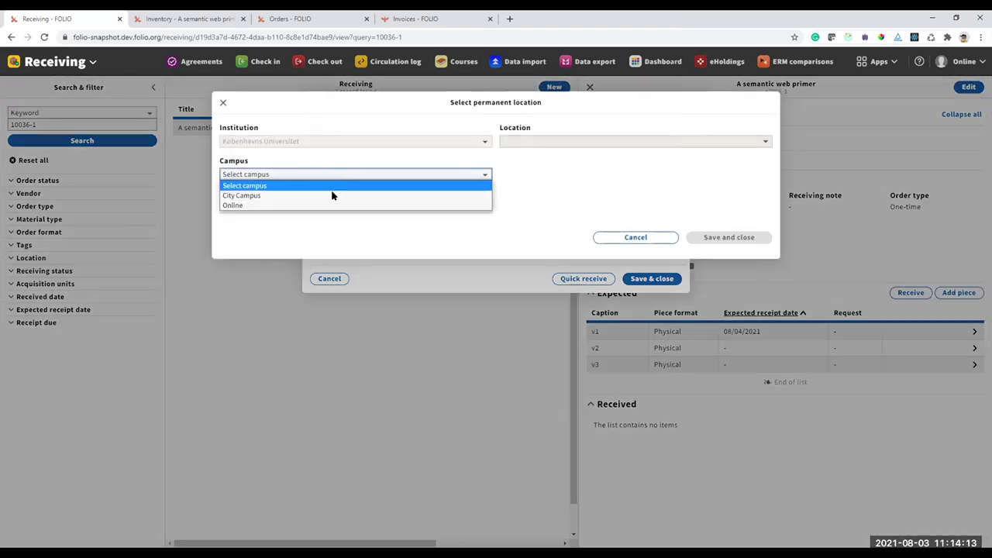
key(Down)
key(Return)
click(552, 145)
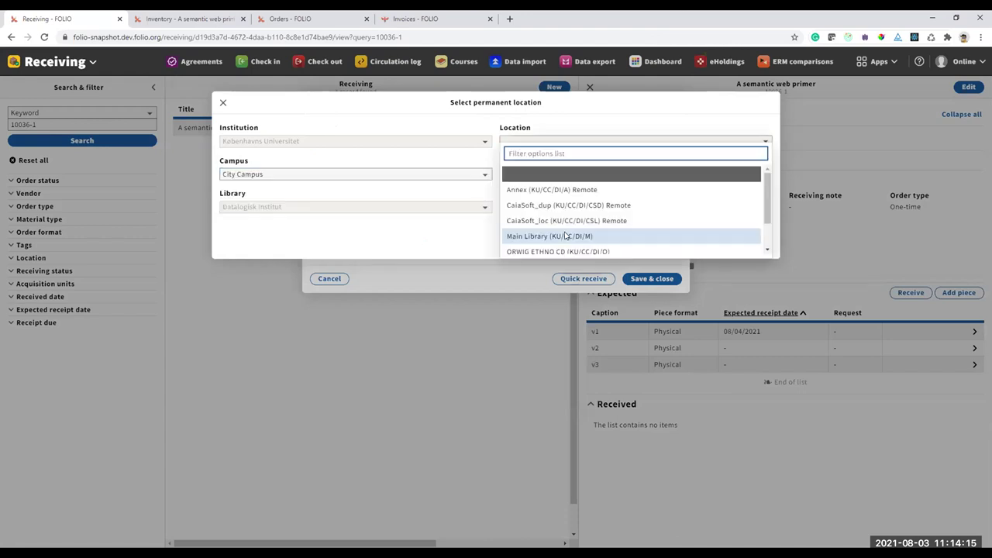
click(579, 251)
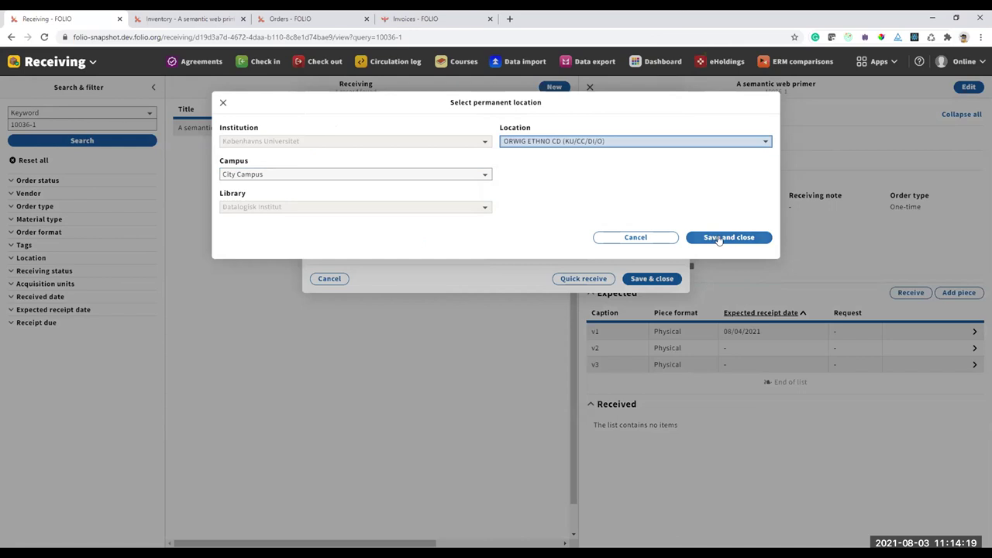
key(Return)
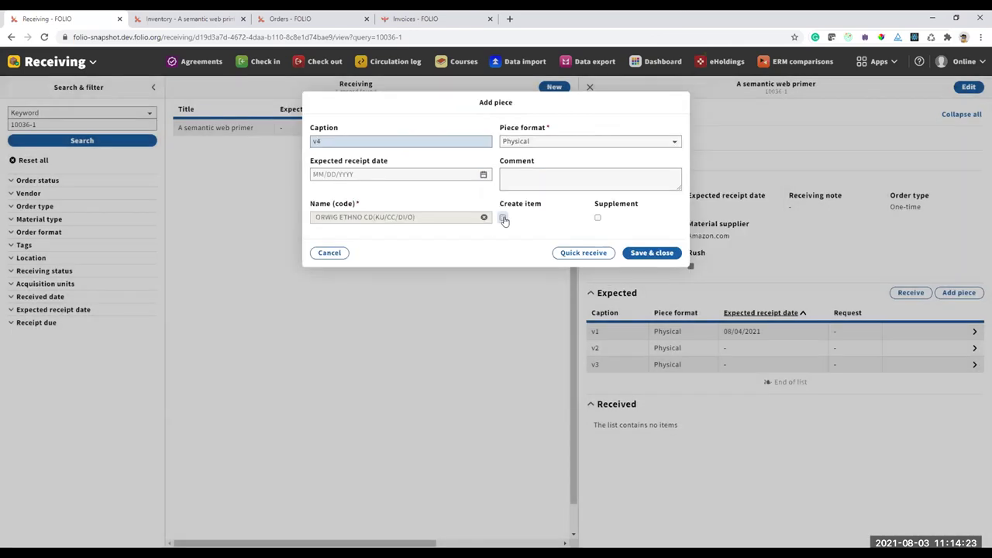
click(503, 219)
key(Return)
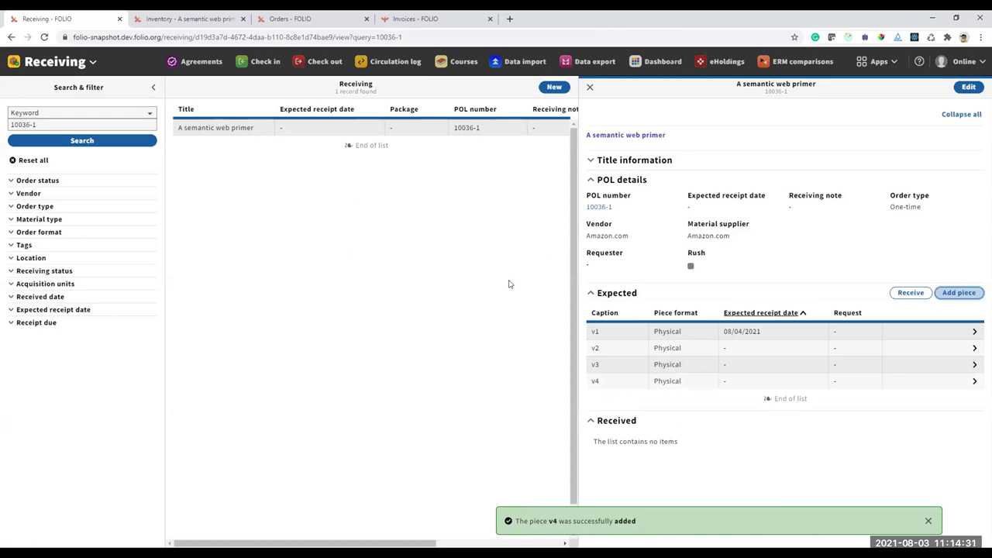
- Reload the Inventory instance record to check its holdings, and return to the title in Receiving
click(211, 19)
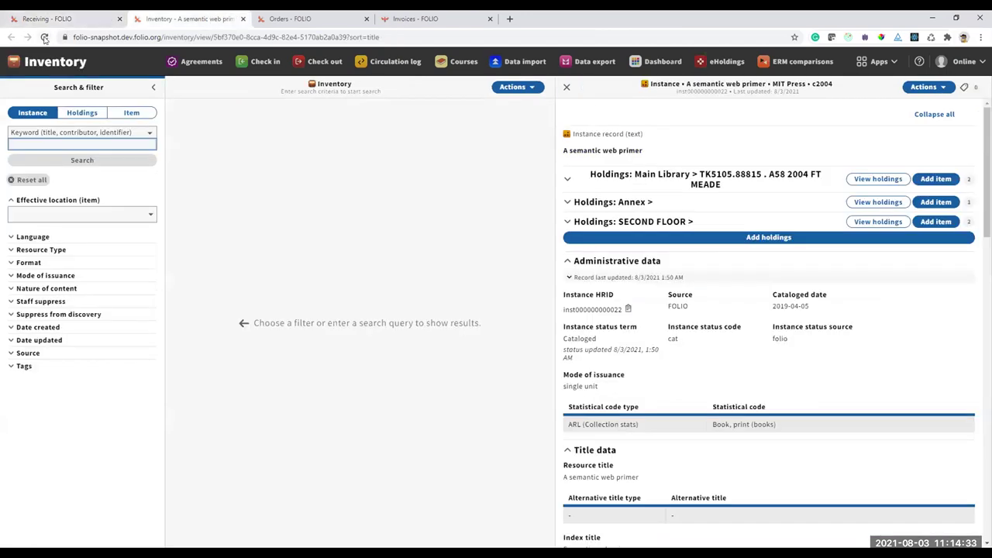
click(44, 36)
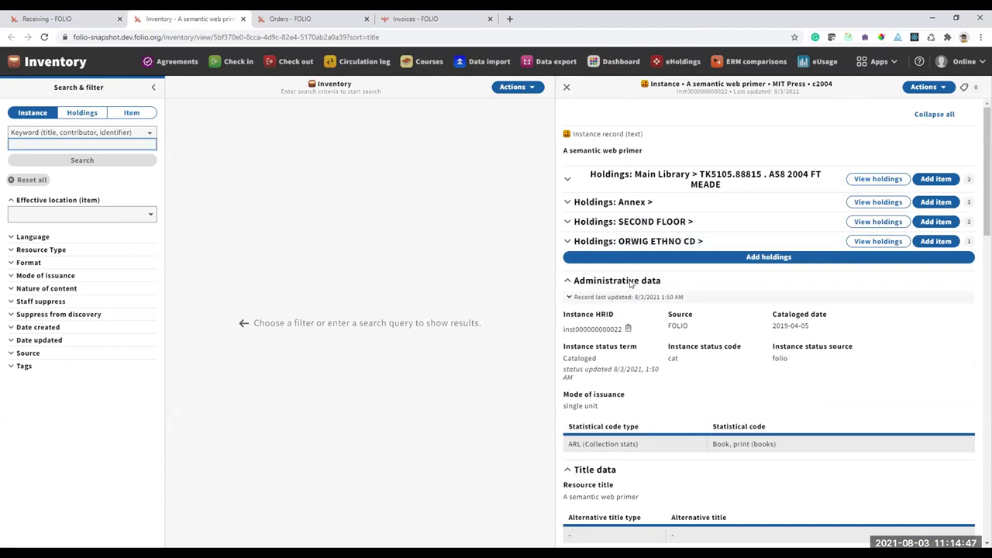
click(40, 19)
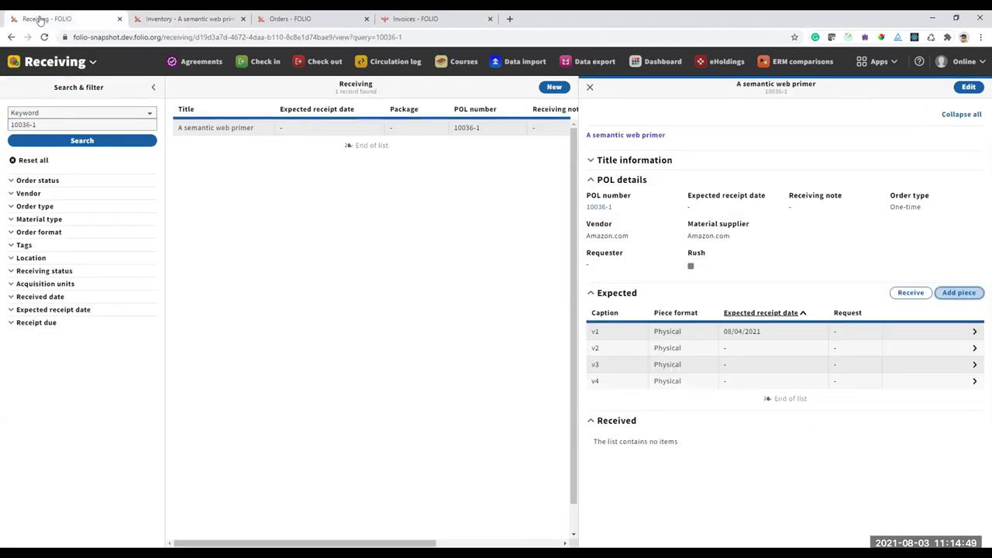
- Open a blank piece form and close the Receiving and Inventory browser tabs to get to the Amazon.com purchase order
click(957, 296)
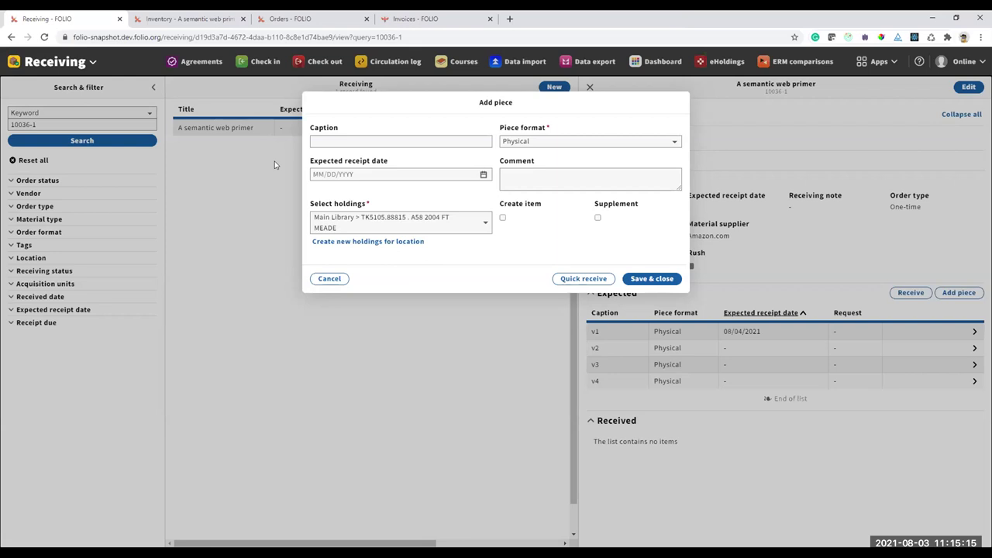
click(120, 18)
click(120, 19)
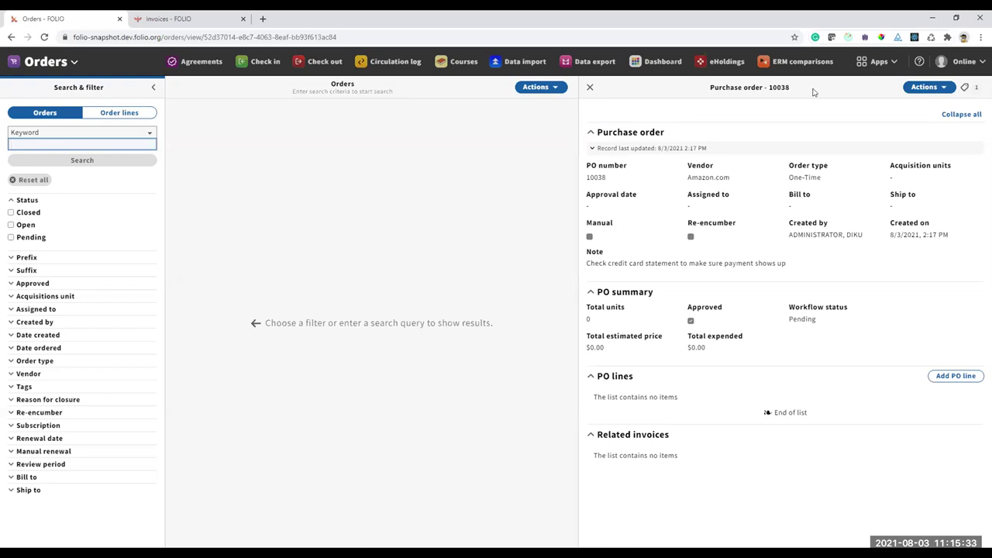
- Check the purchase order lines limit in the Orders settings and return to the purchase order
click(880, 64)
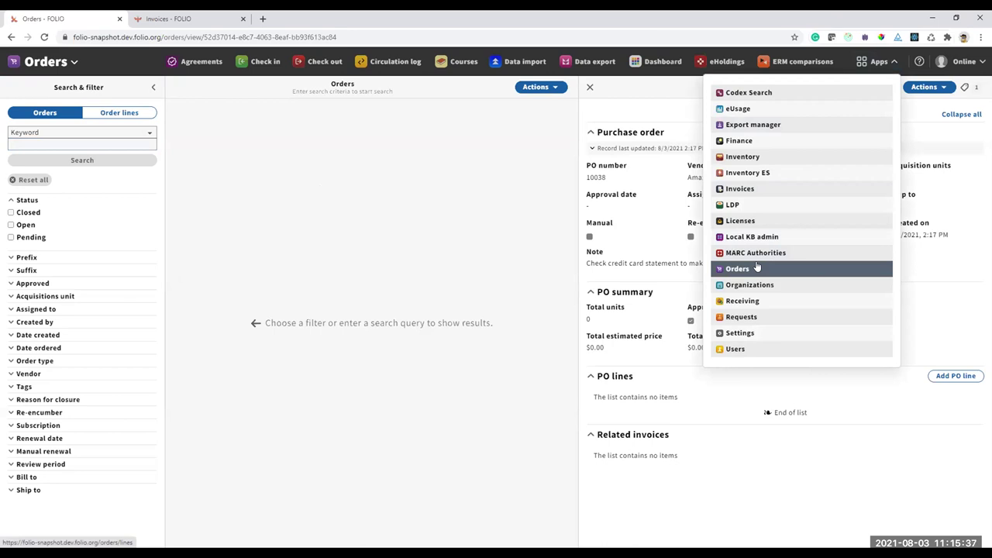
click(754, 338)
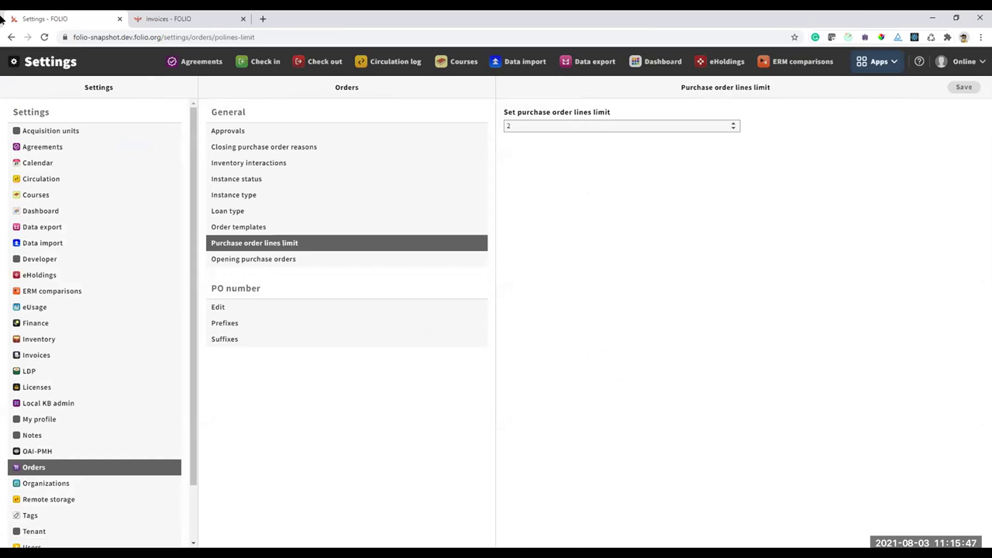
click(879, 62)
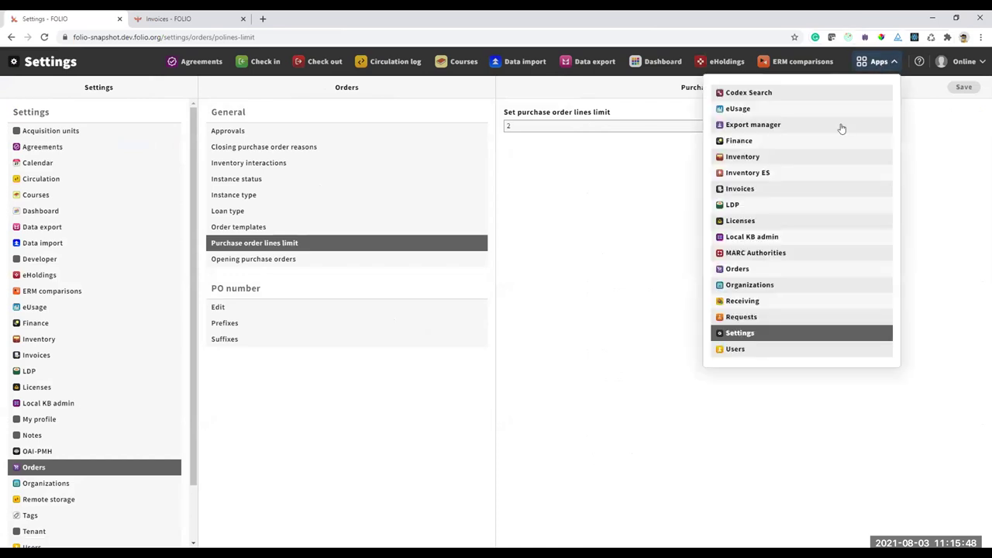
click(758, 273)
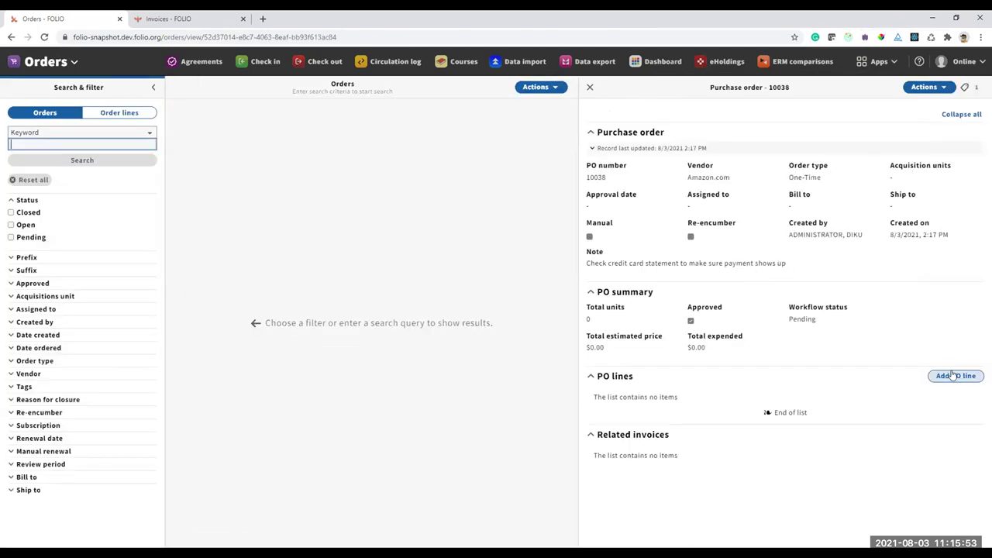
- Start a new PO line titled test1 with the Create another option enabled
click(956, 376)
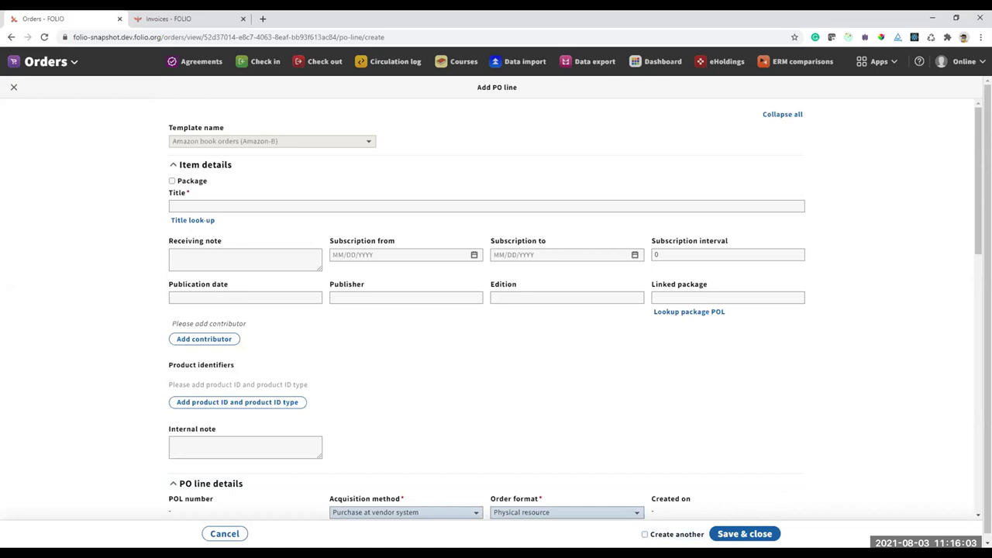
click(654, 534)
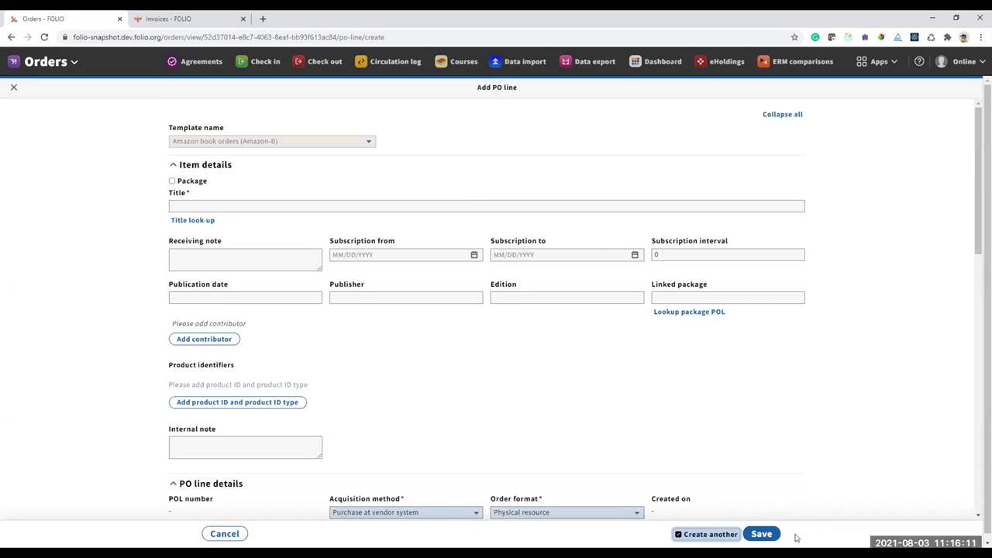
click(212, 205)
text(t)
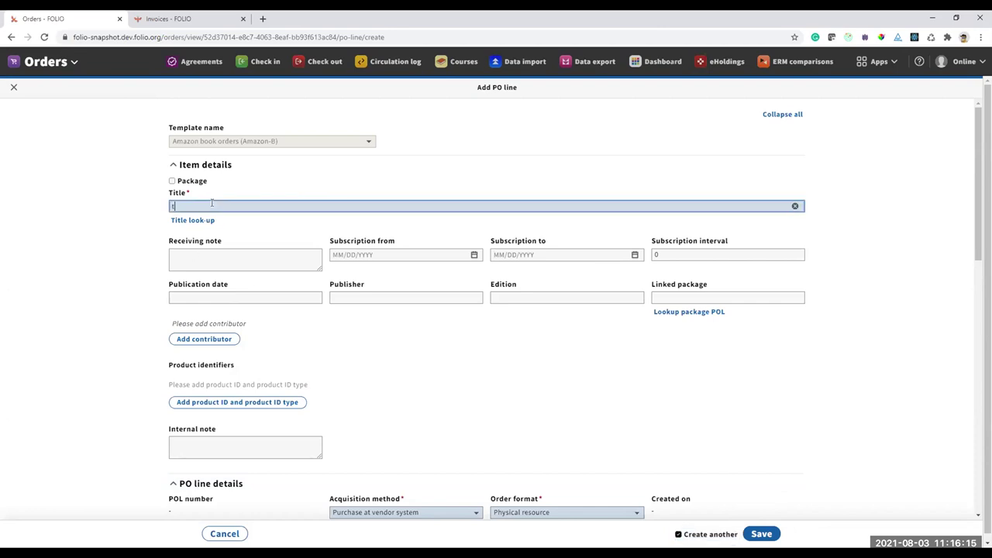
text(est1)
- Set the physical unit price of the test1 PO line to 1 in its cost details
scroll(447, 398, down, 3)
scroll(117, 303, down, 3)
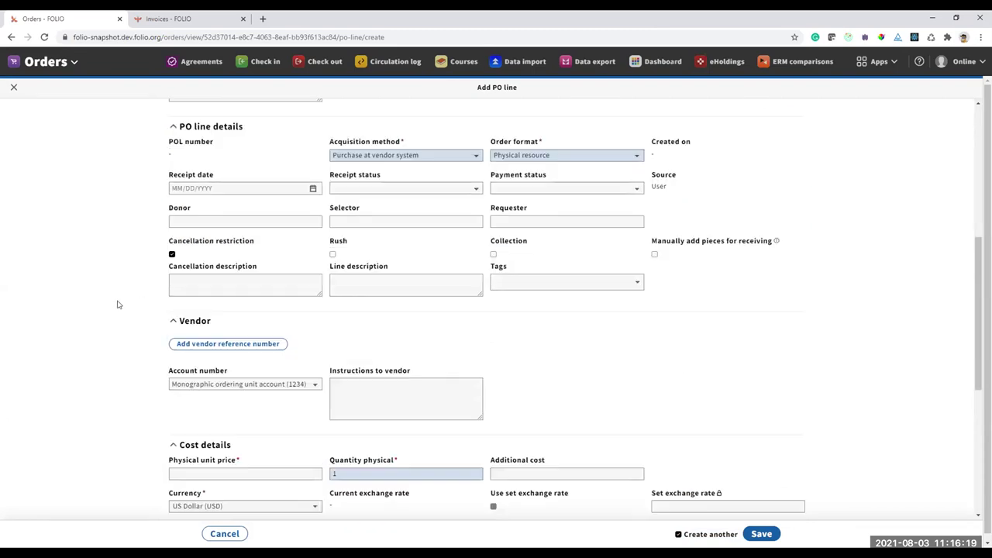
scroll(201, 238, down, 1)
click(203, 225)
text(1)
- Add the location Annex (KU/CC/DI/A) with a physical quantity of 1 and save the test1 PO line
click(187, 436)
scroll(281, 390, down, 1)
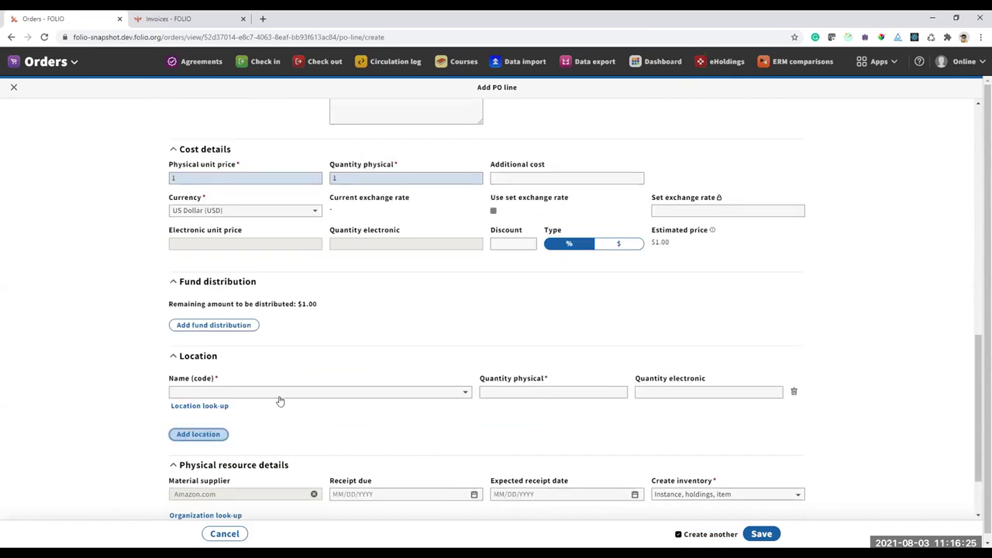
click(281, 394)
click(277, 436)
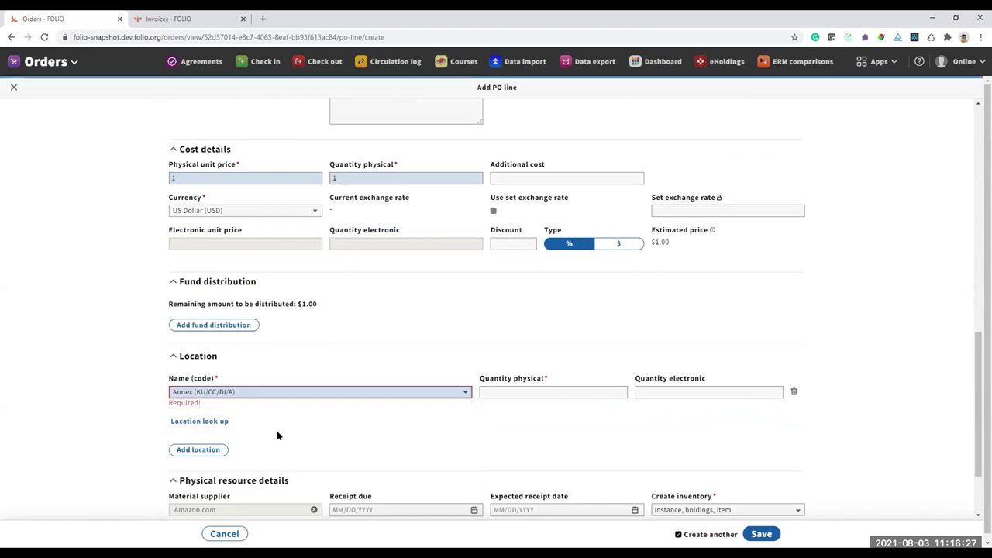
click(523, 392)
text(1)
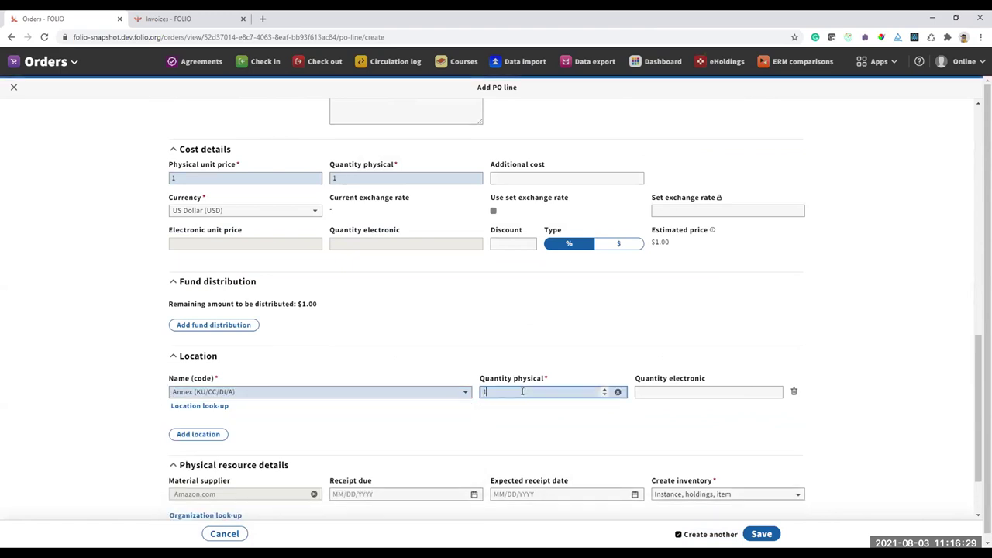
click(761, 534)
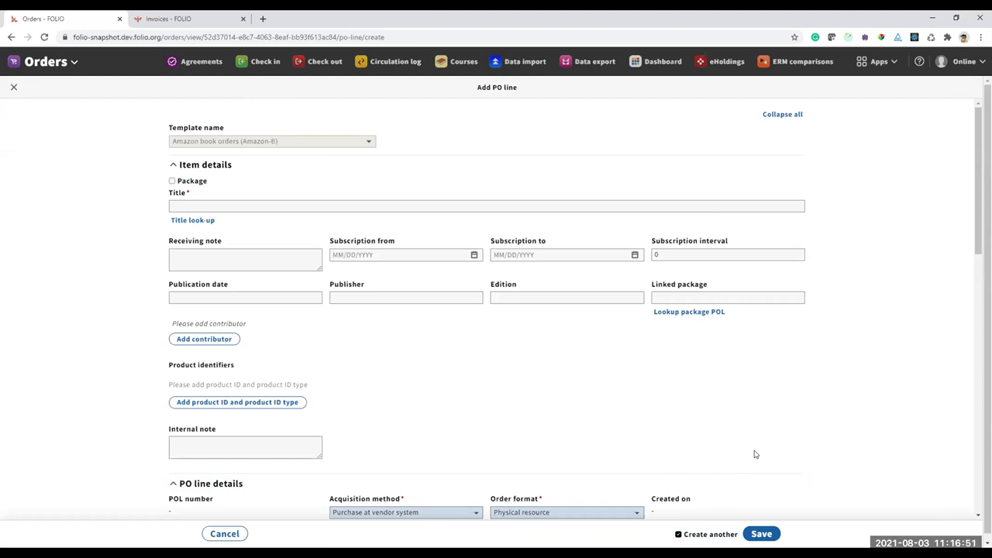
- Title the next PO line test2 and set its physical unit price to 1
click(339, 207)
text(test2)
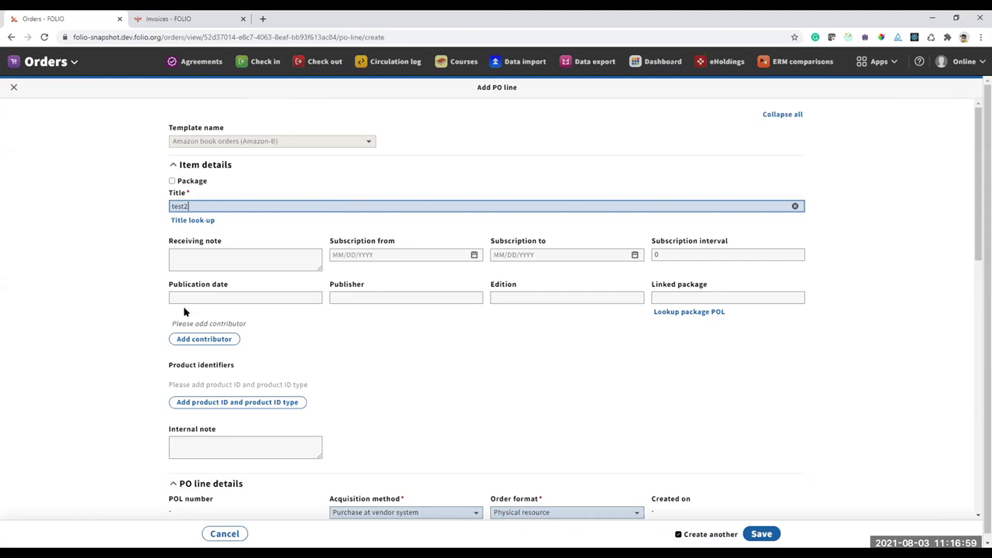
scroll(219, 276, down, 4)
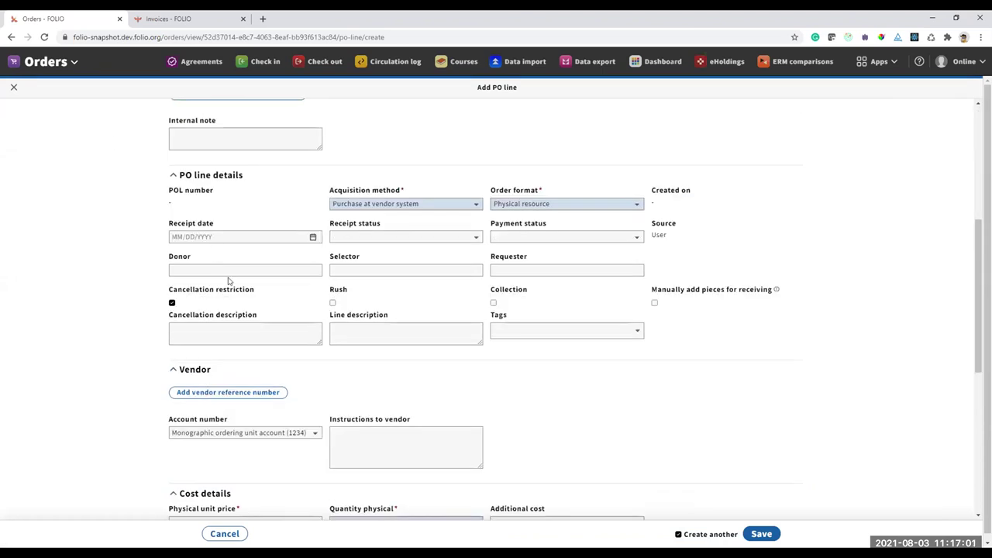
scroll(227, 275, down, 3)
click(228, 264)
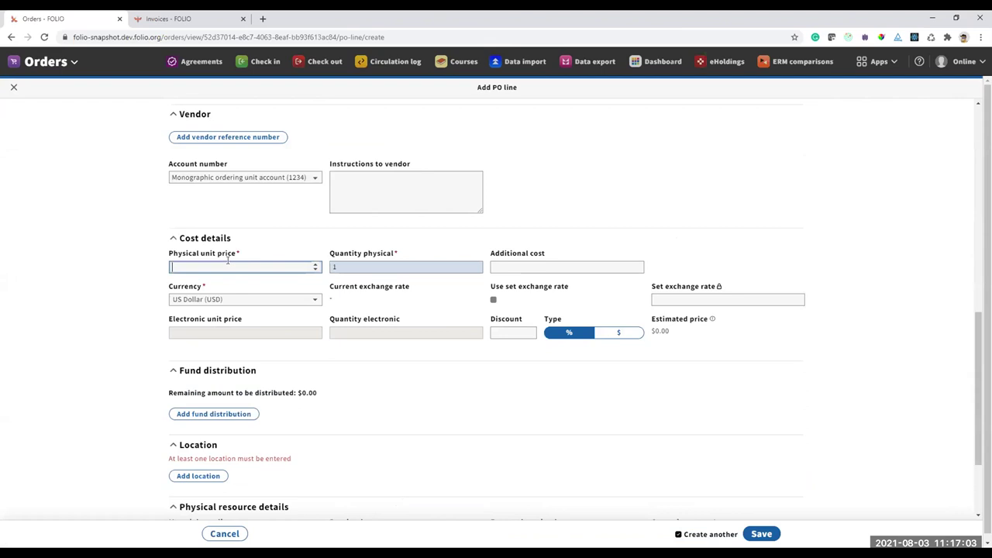
text(1)
- Add the location Annex (KU/CC/DI/A) with a physical quantity of 1 and save the test2 PO line
click(203, 476)
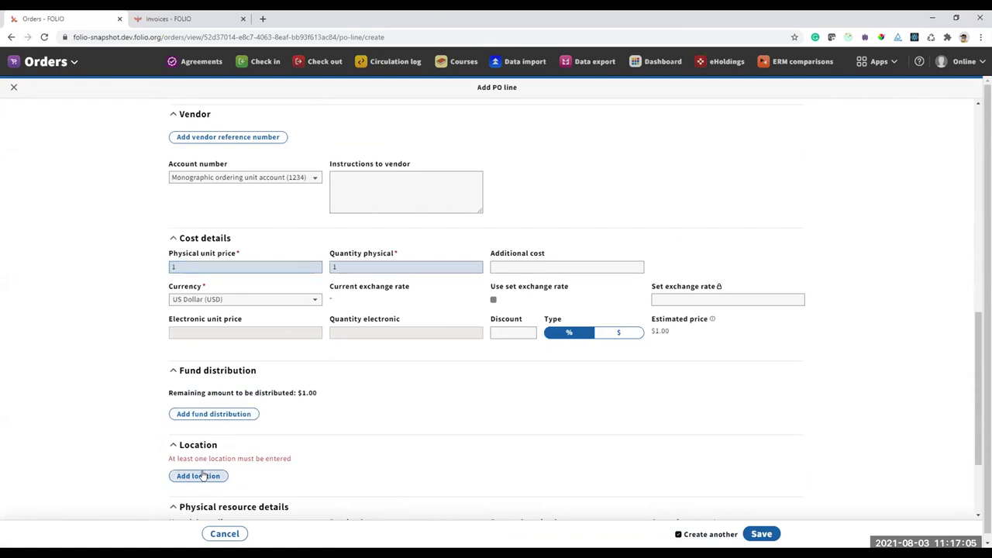
click(269, 434)
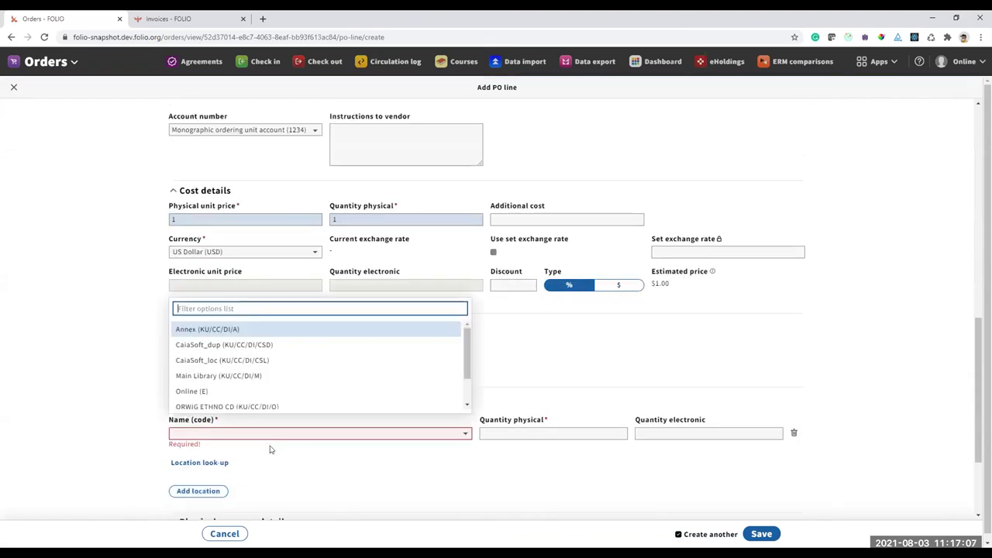
click(271, 332)
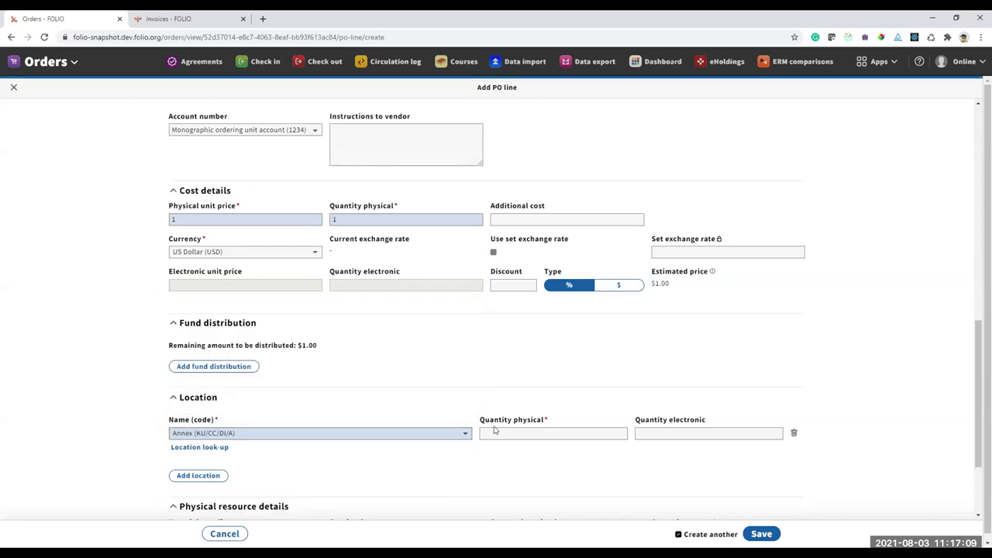
click(494, 432)
text(1)
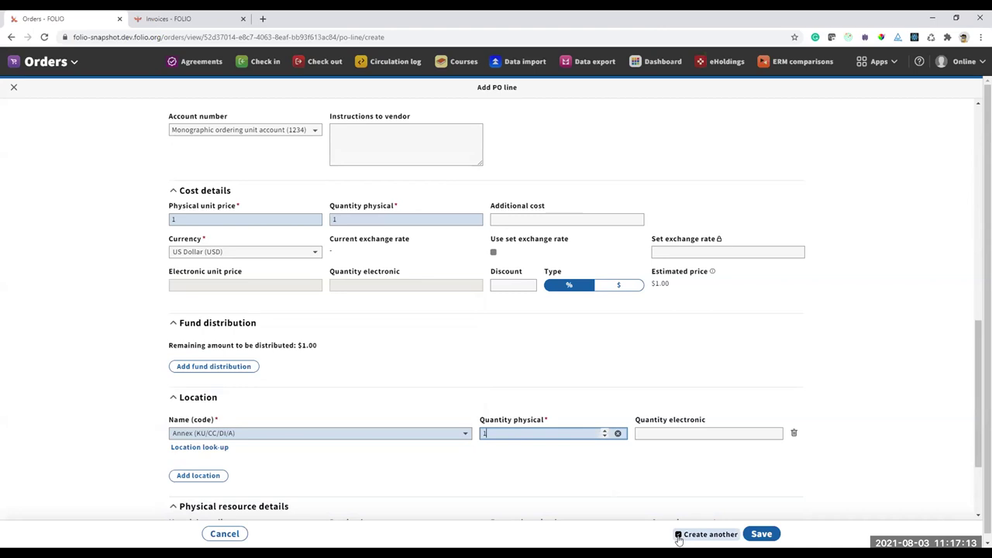
click(752, 535)
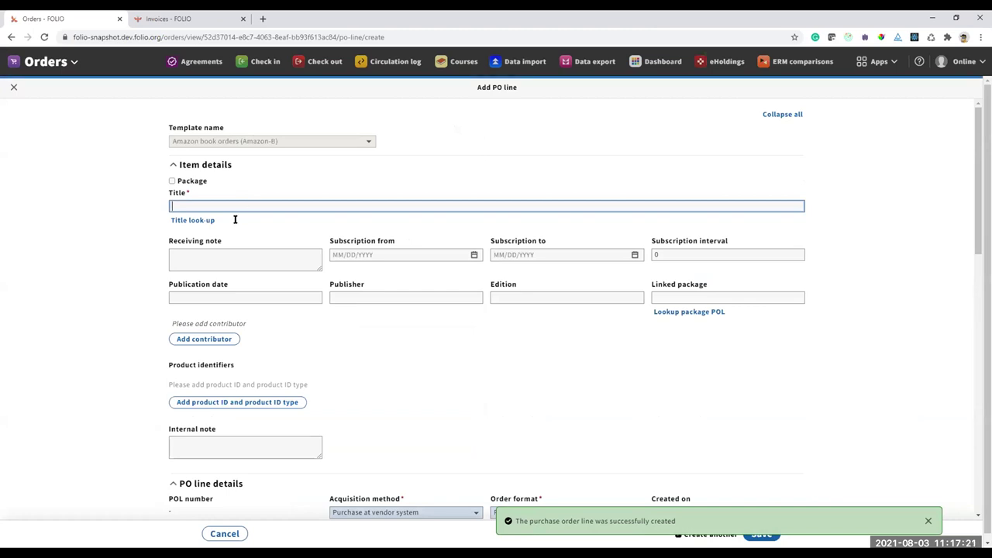
- Title the next PO line test3 and set its physical unit price to 1
scroll(33, 320, down, 3)
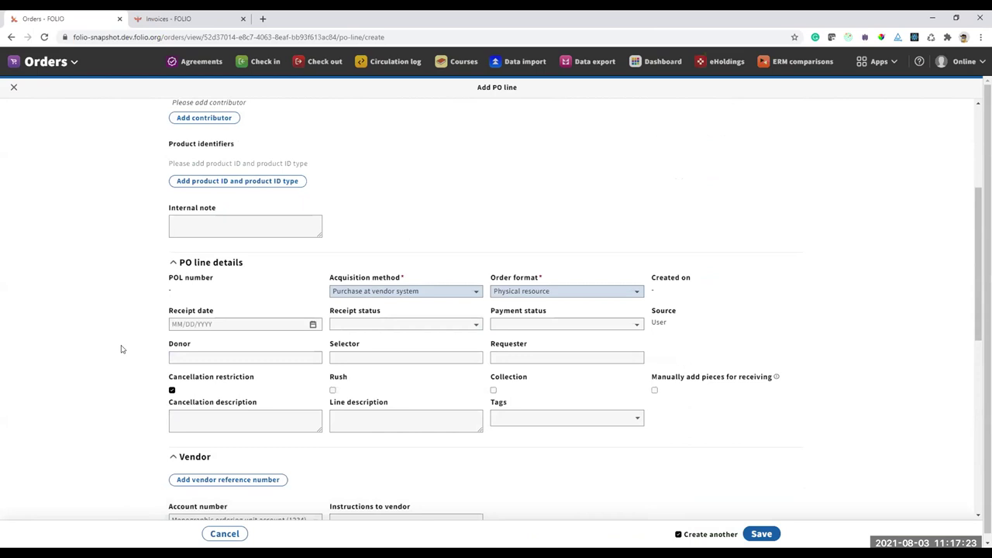
scroll(126, 392, down, 2)
click(183, 475)
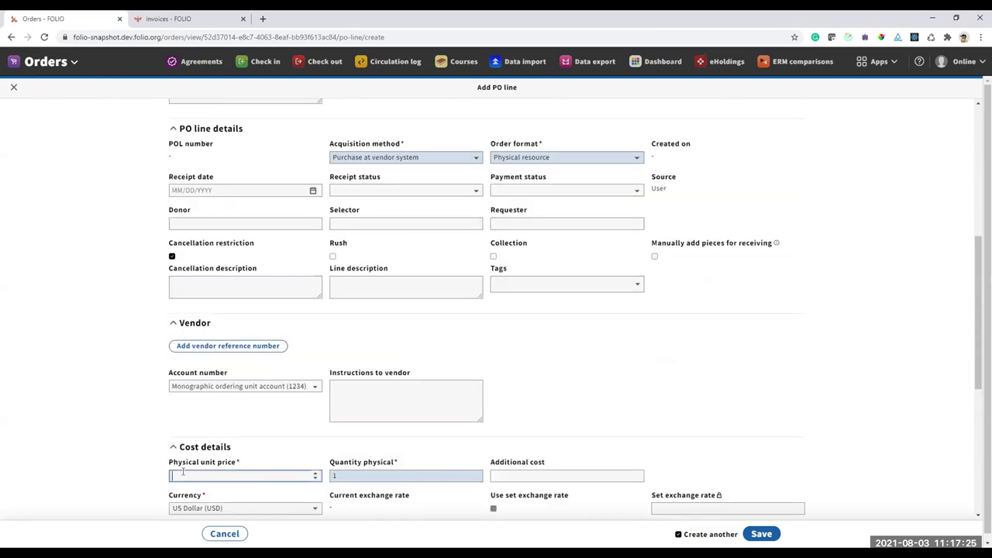
text(1)
scroll(186, 311, down, 2)
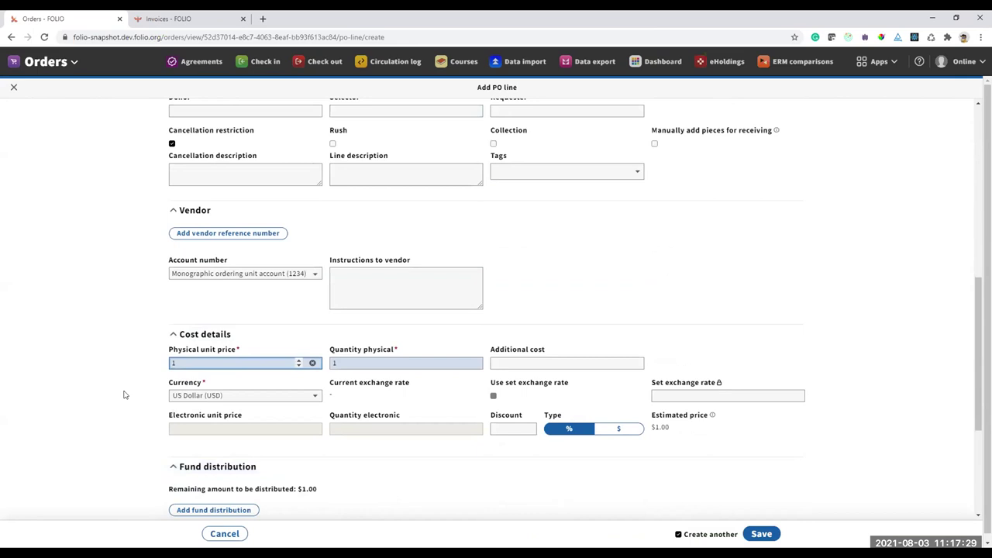
- Add the location Annex (KU/CC/DI/A) with a physical quantity of 1 and try to save the test3 PO line
scroll(233, 369, down, 4)
click(224, 368)
click(236, 368)
click(236, 368)
click(217, 414)
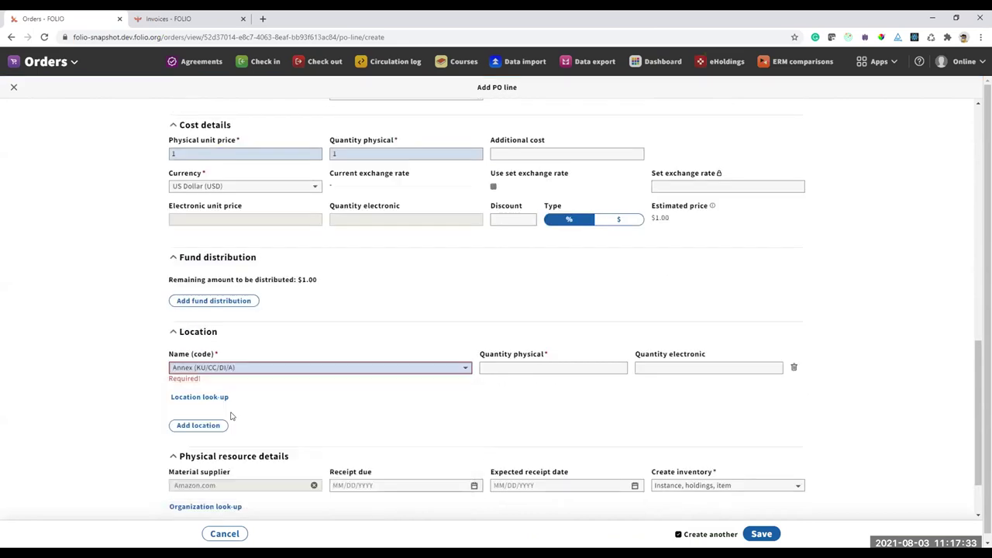
click(542, 363)
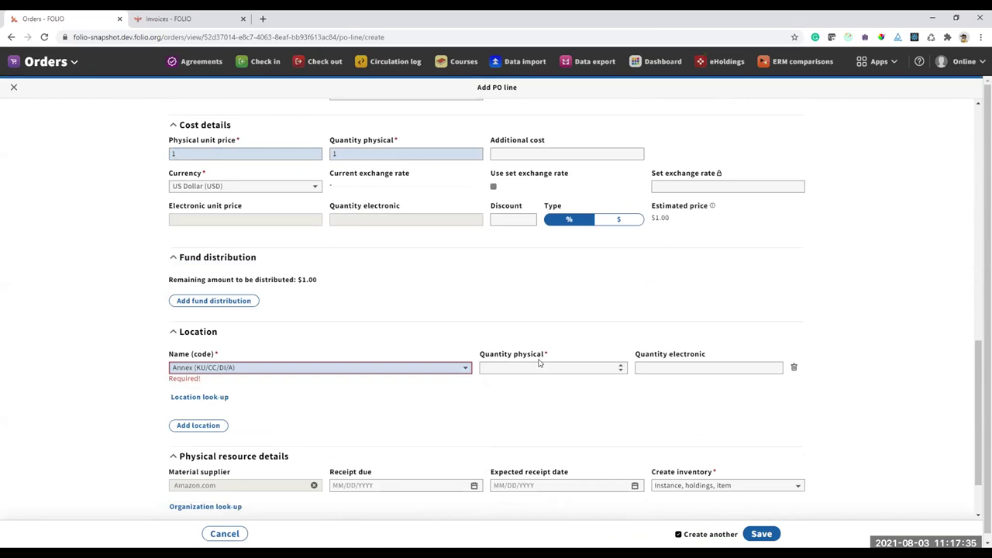
text(1)
scroll(937, 468, down, 2)
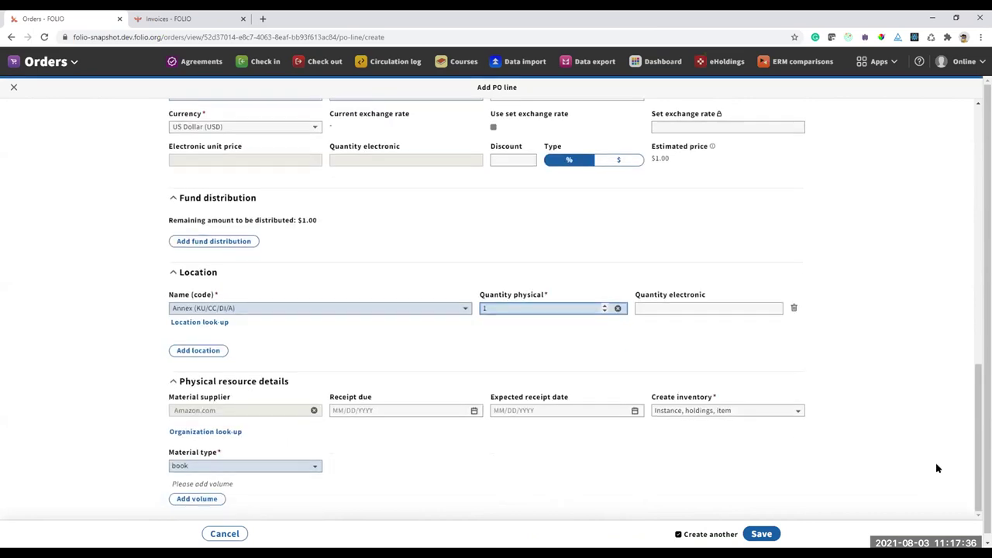
click(764, 537)
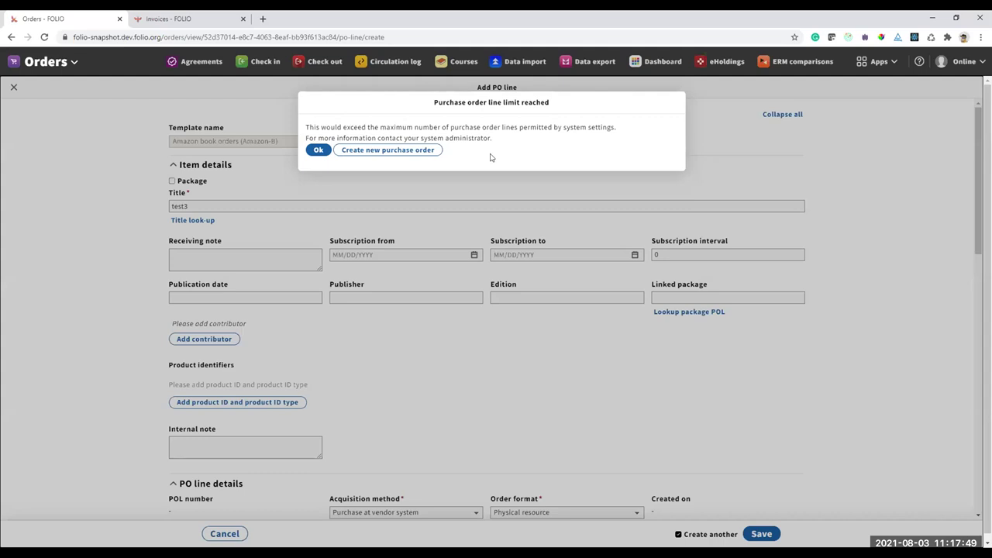
- Dismiss the purchase order line limit notice and close the new PO line form without saving
click(318, 150)
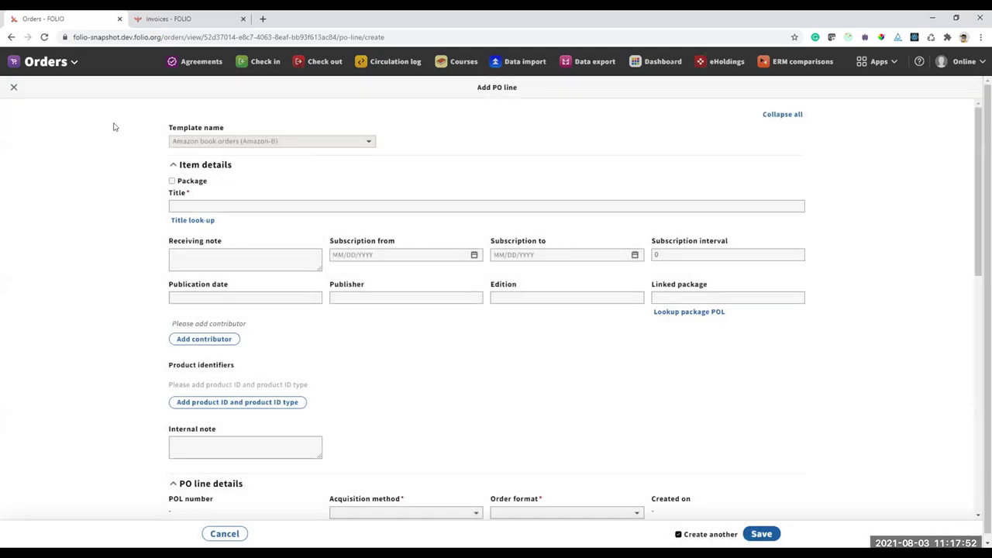
click(11, 92)
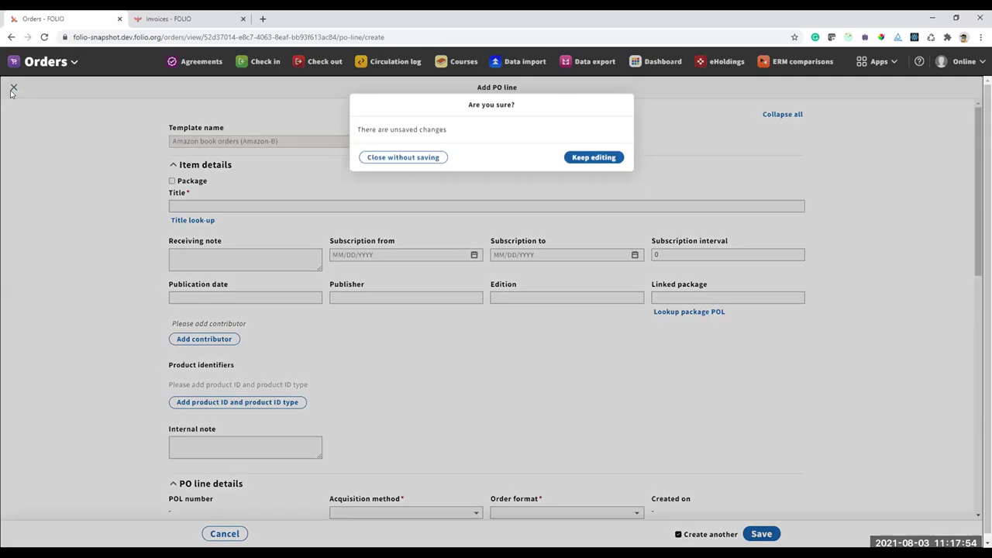
click(398, 163)
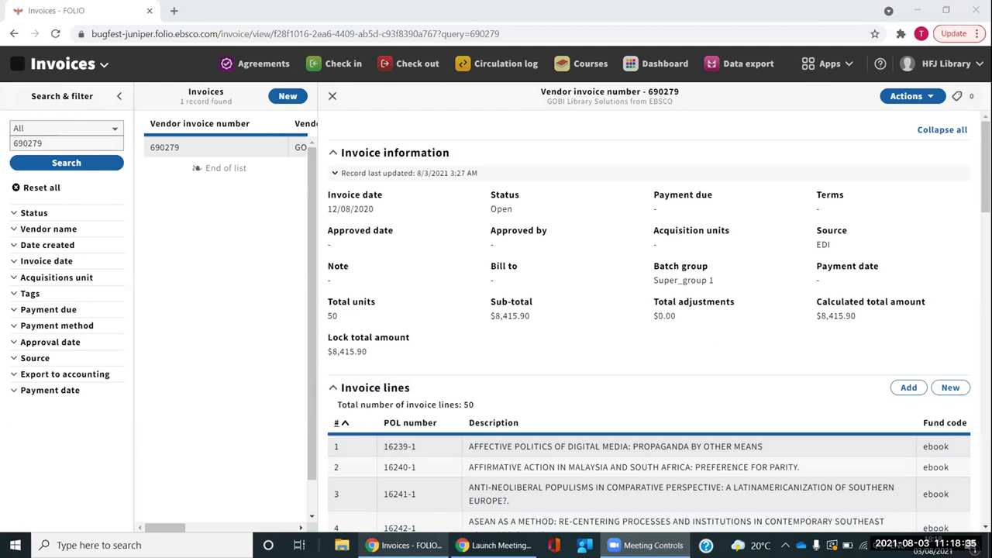
- In the Invoices app, open invoice line 5, the asset-based approach title without a PO line, for editing
mouse_move(399, 545)
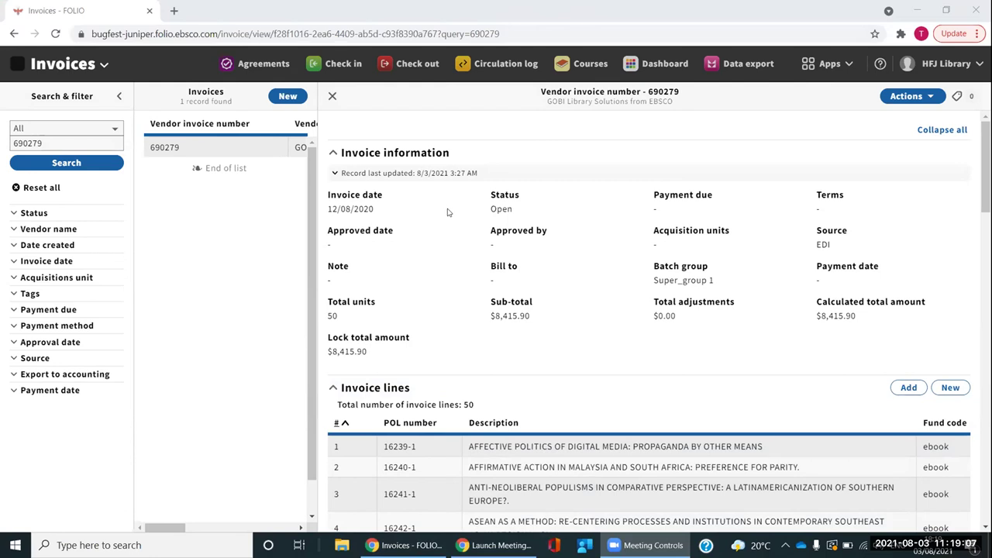
scroll(436, 208, down, 1)
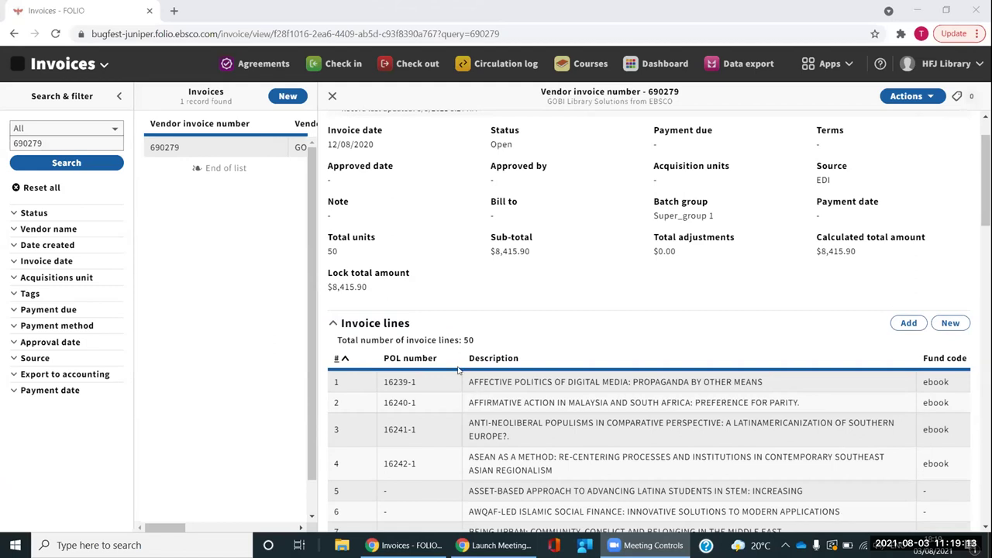
scroll(459, 373, down, 1)
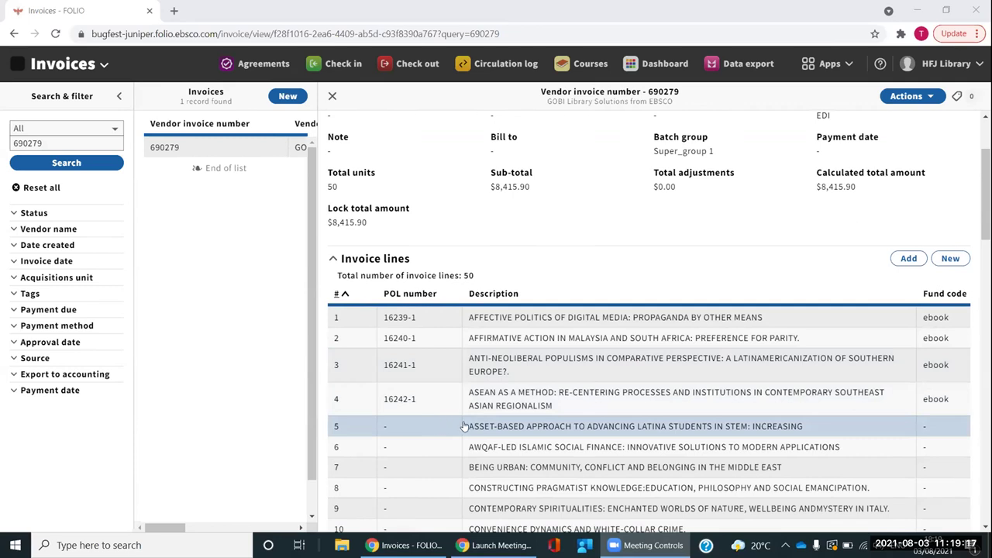
click(542, 427)
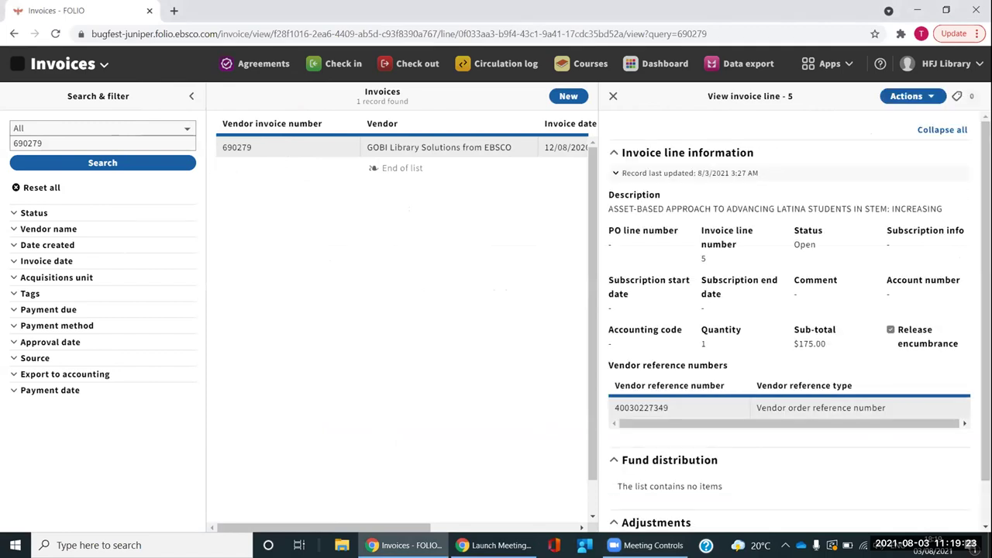
click(905, 97)
click(817, 118)
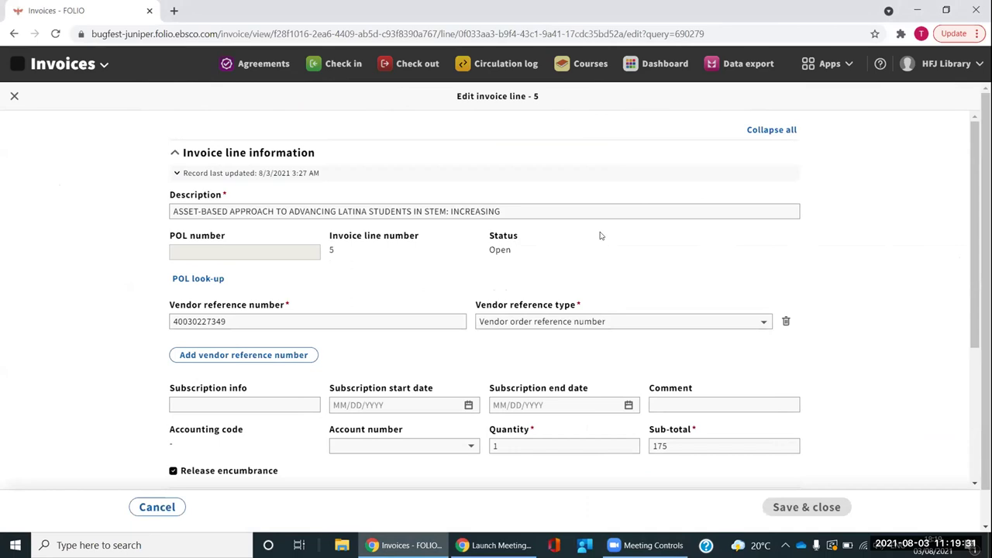
- Copy the vendor reference number of invoice line 5, search the order lines for it and link the matching PO line
drag(248, 319, 121, 333)
key(ctrl+c)
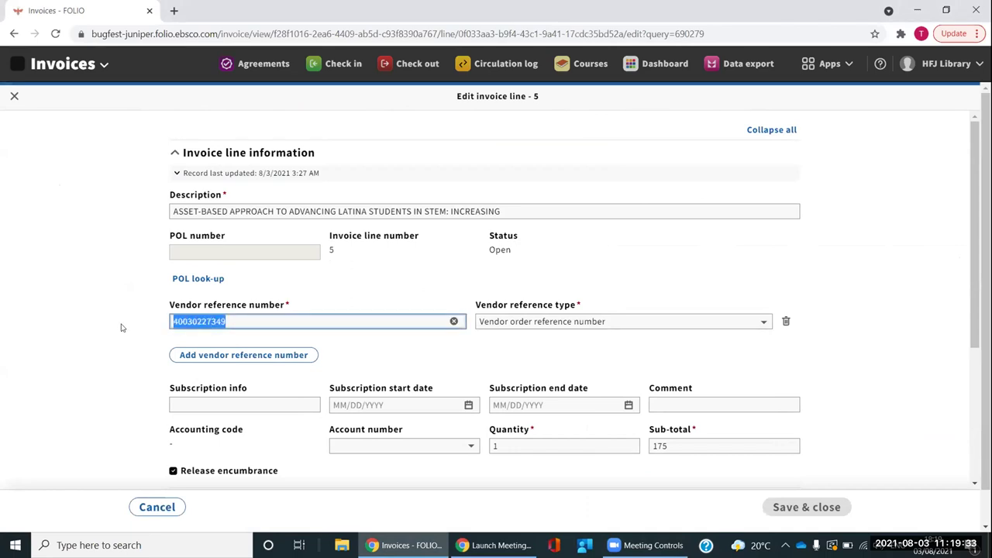
click(186, 283)
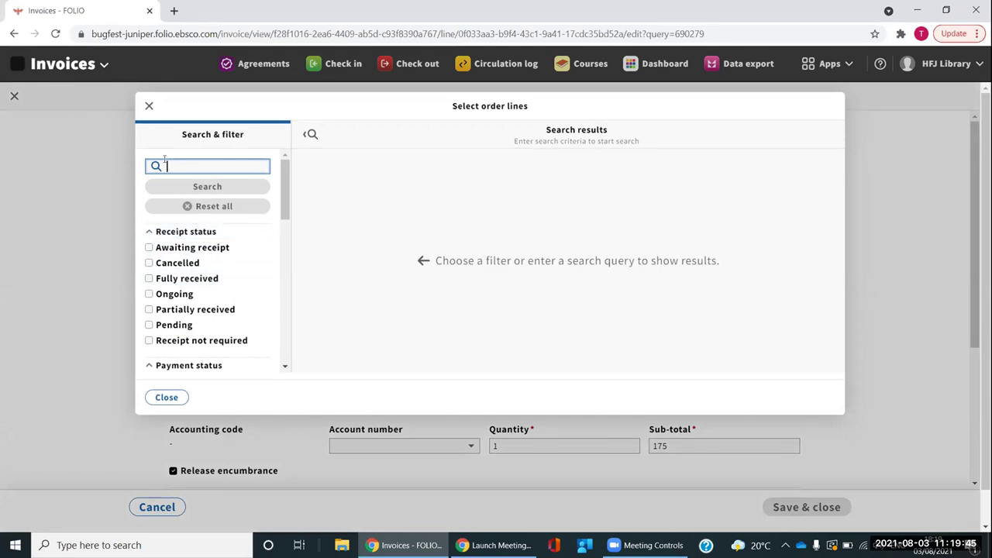
key(ctrl+v)
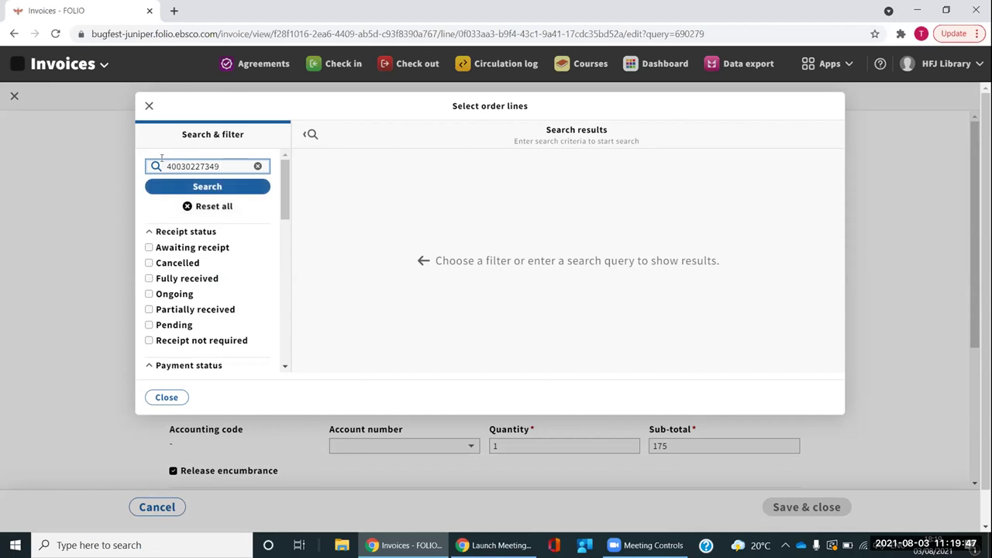
click(190, 190)
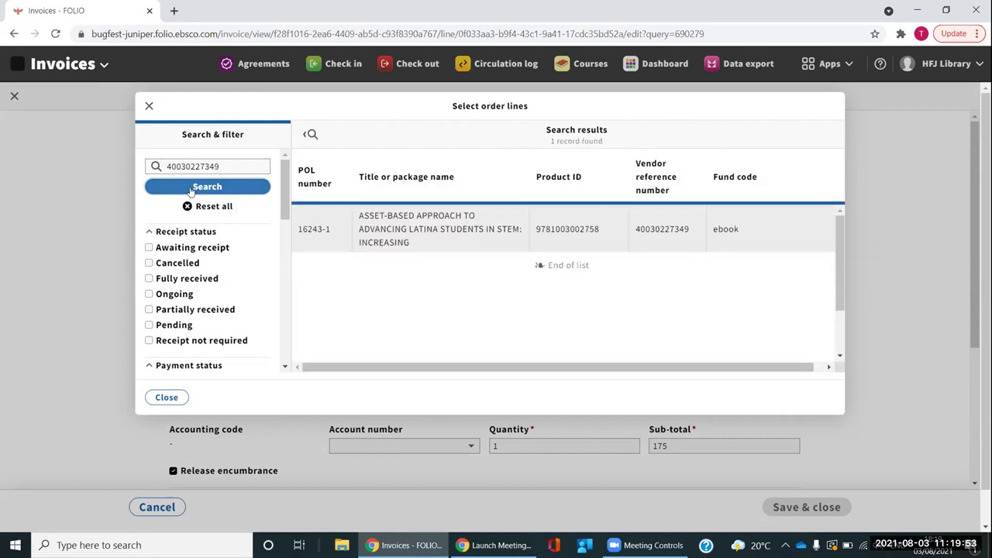
click(329, 225)
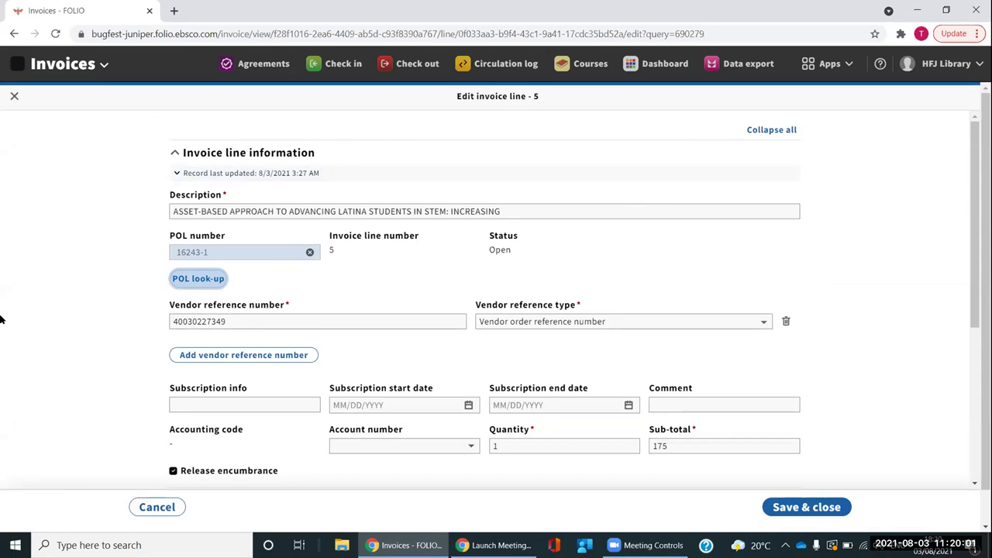
- Review the fund distribution of invoice line 5, save and close the line, and reopen it from the invoice
scroll(2, 360, down, 2)
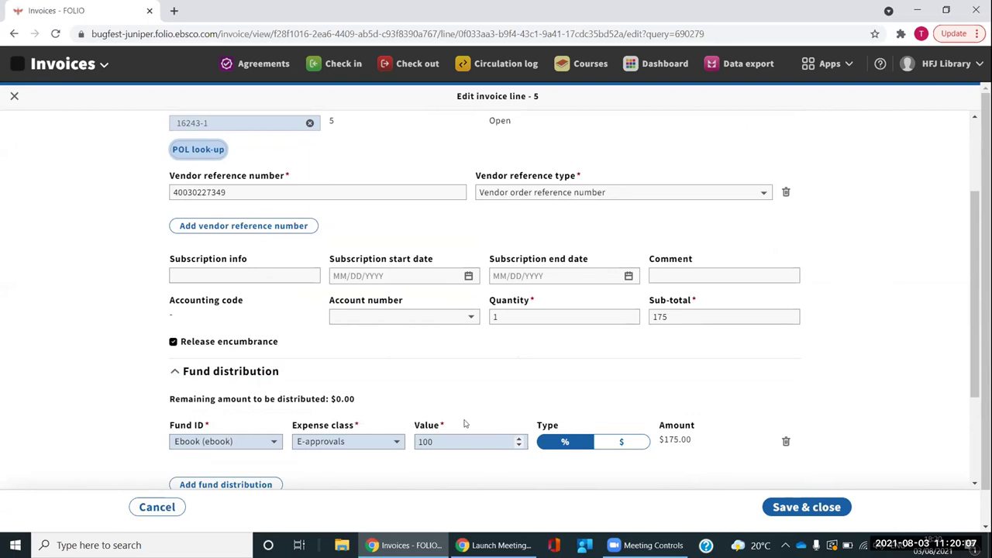
click(797, 509)
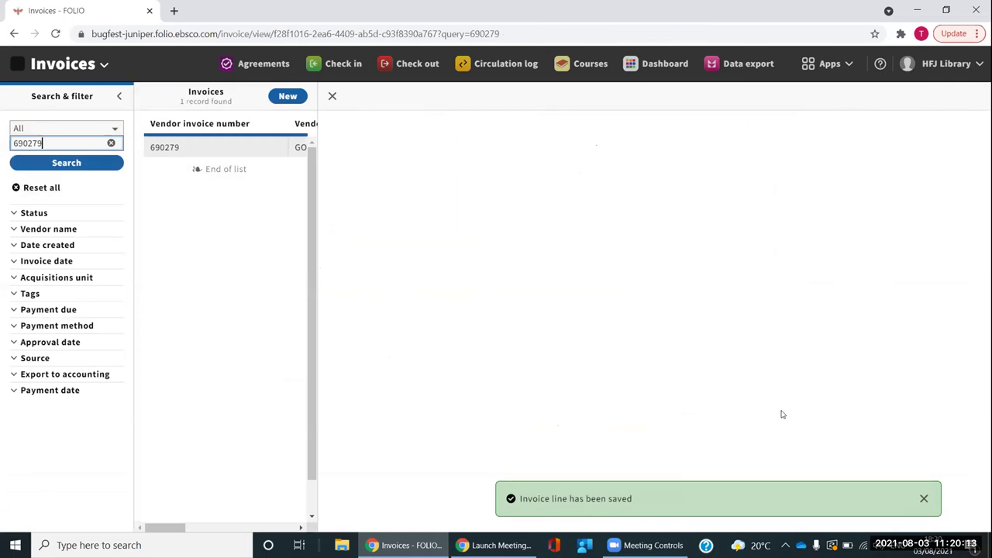
scroll(757, 411, down, 2)
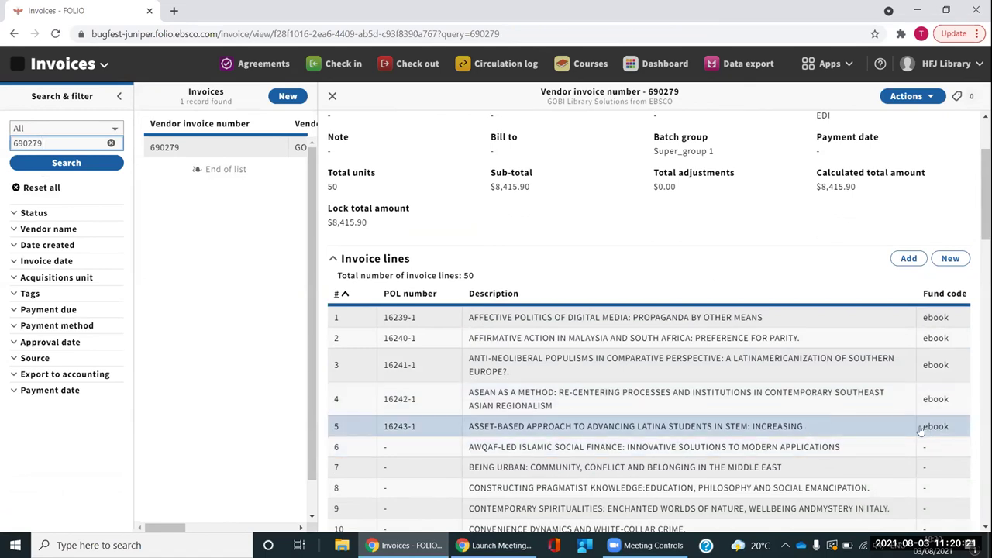
click(427, 433)
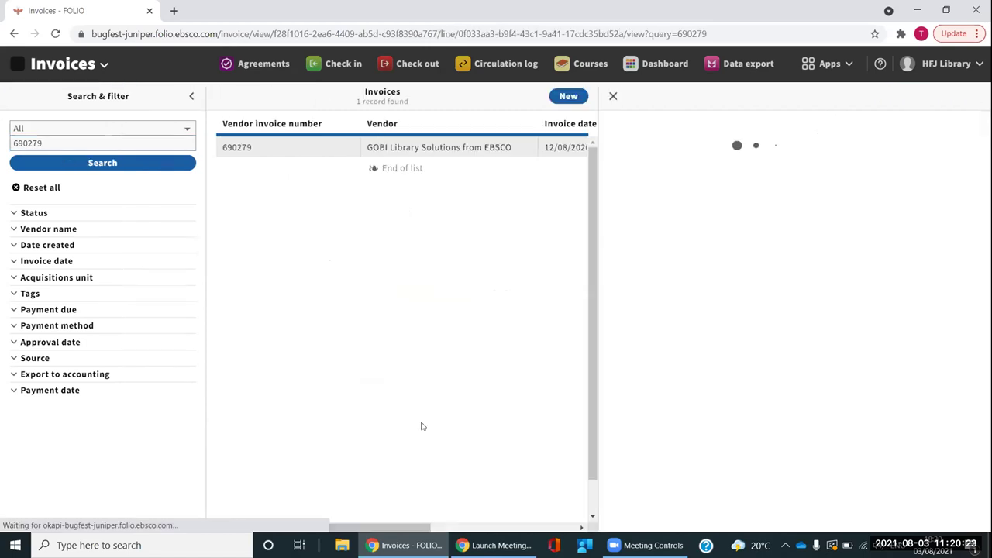
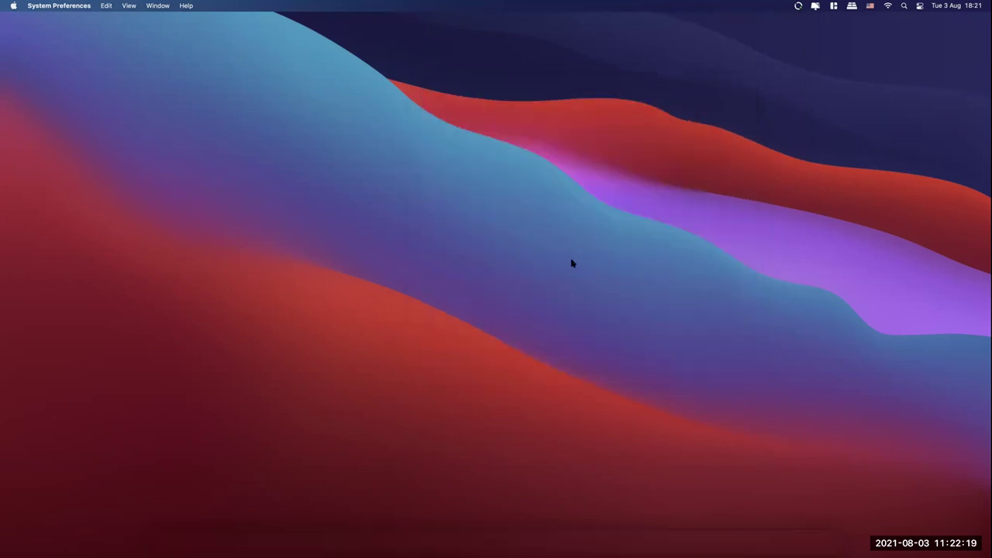
- Switch to the remote storage configurations in Settings and examine the credential properties of the RS2 configuration
click(607, 267)
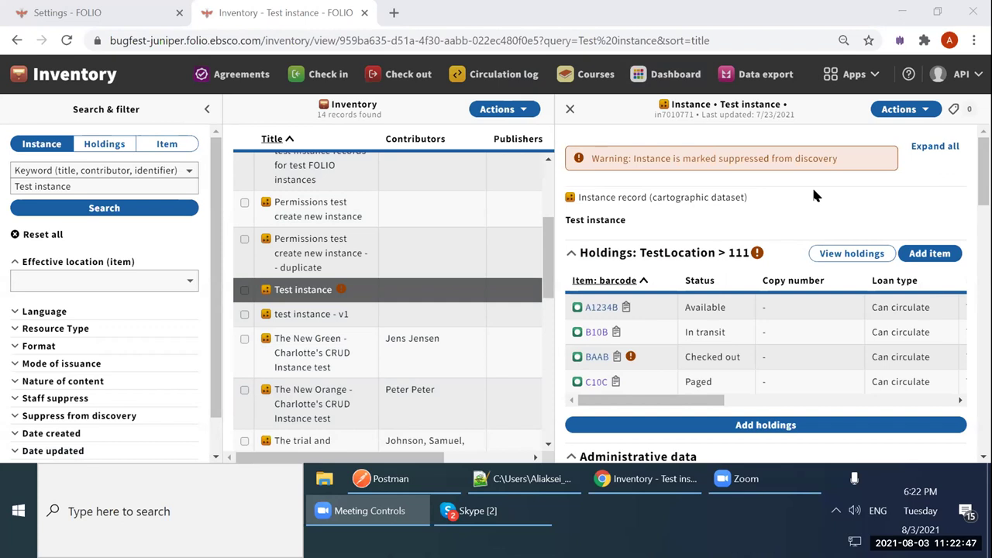
click(106, 19)
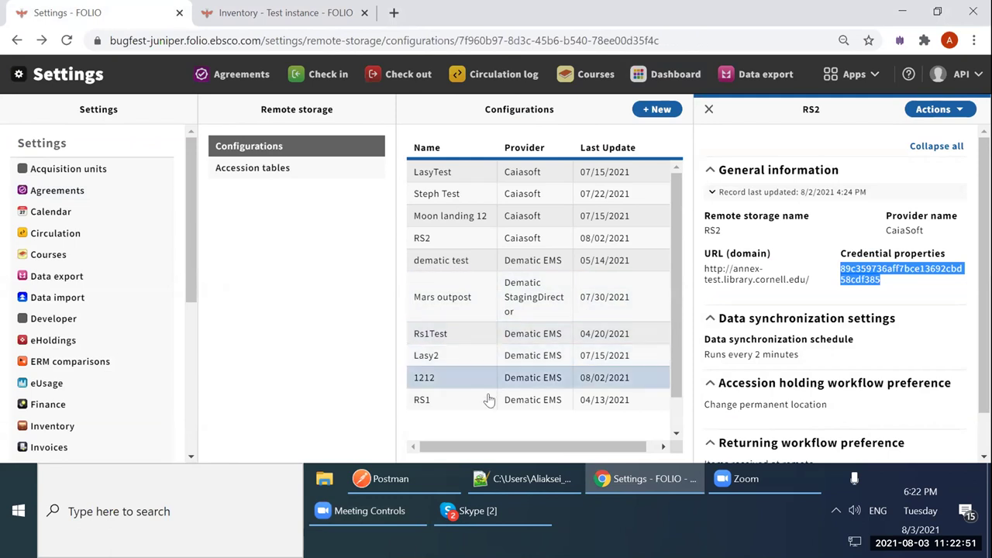
click(514, 242)
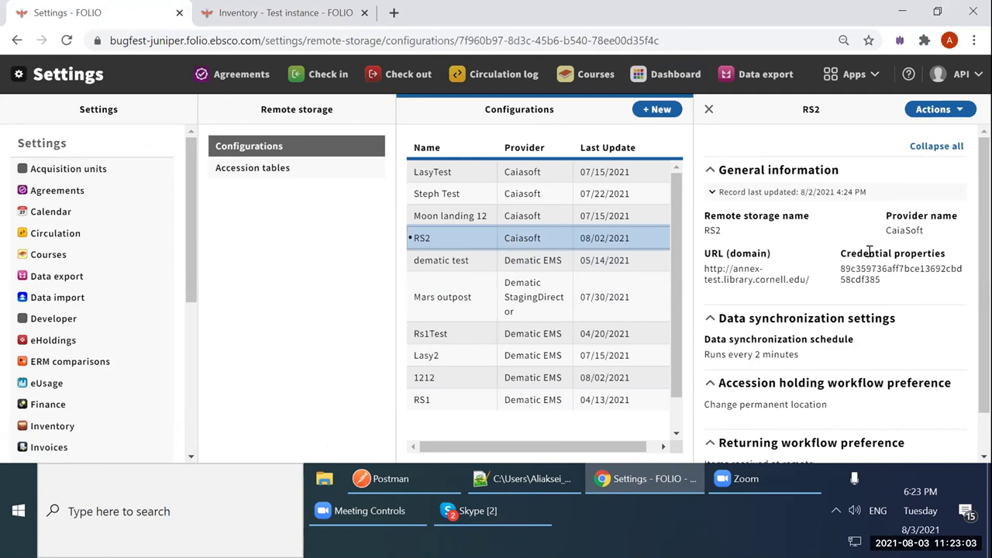
click(444, 254)
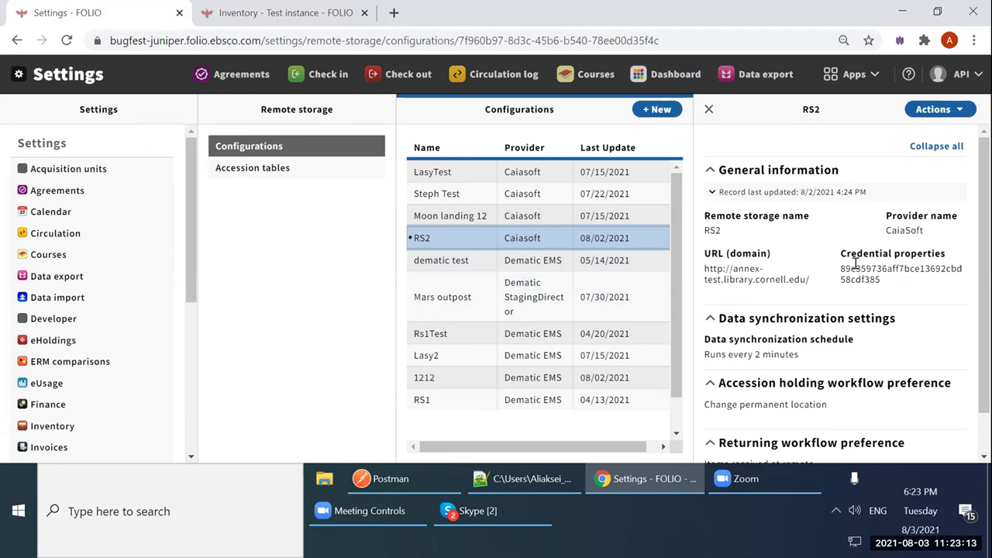
drag(844, 248, 909, 290)
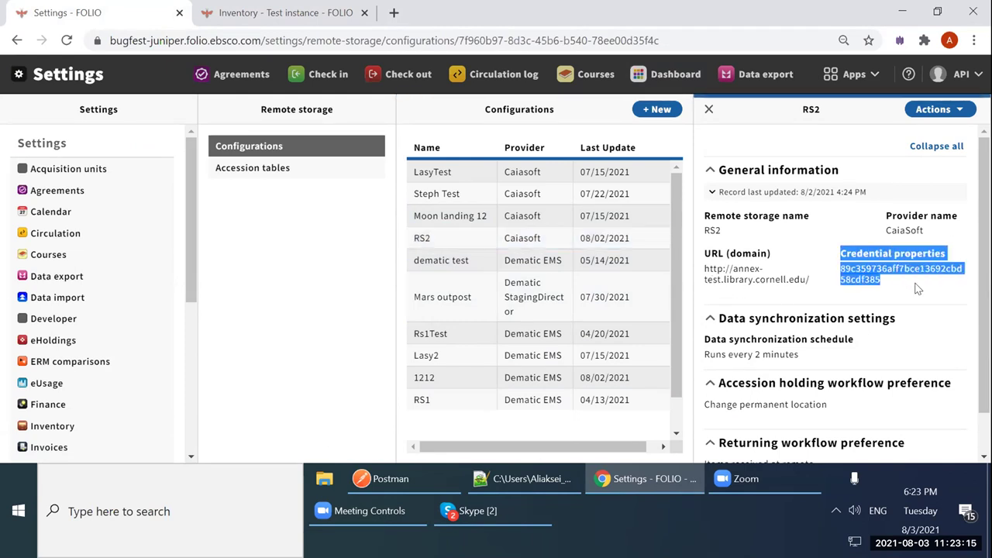
- Examine the URL domain and the data synchronization schedule of the RS2 remote storage configuration
drag(704, 253, 811, 286)
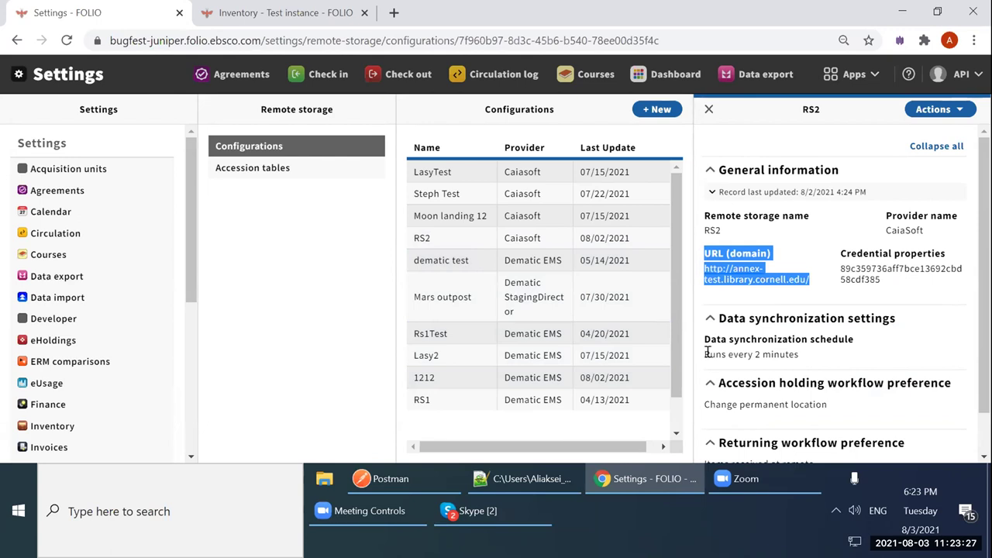
drag(710, 354, 791, 353)
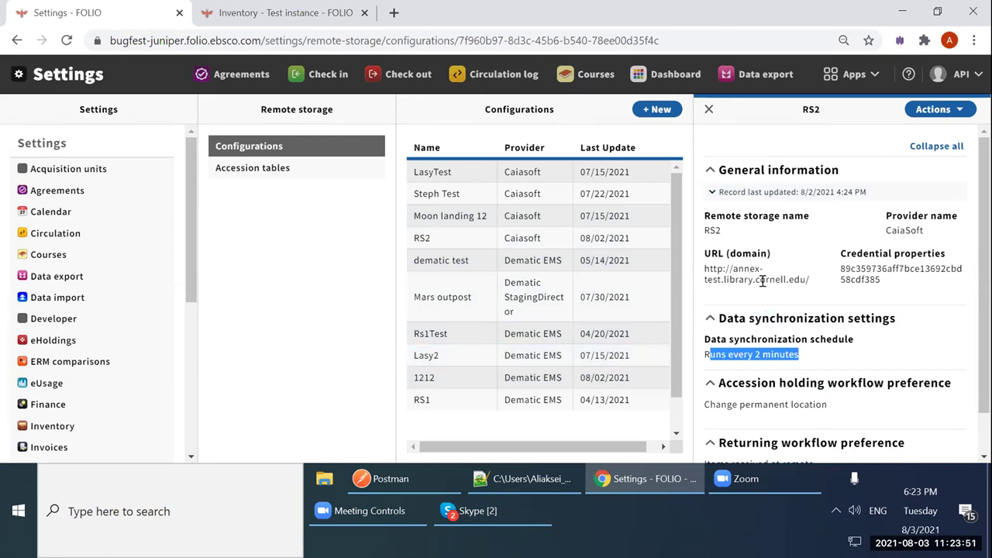
- Switch to the Inventory record of Test instance and add an item with barcode D10D to its TestLocation > 111 holdings
click(281, 15)
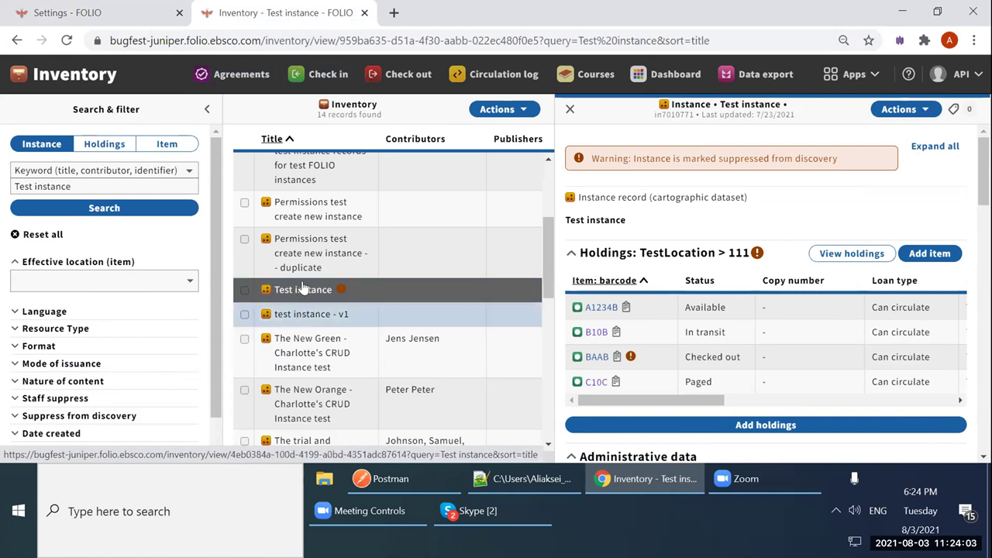
click(932, 257)
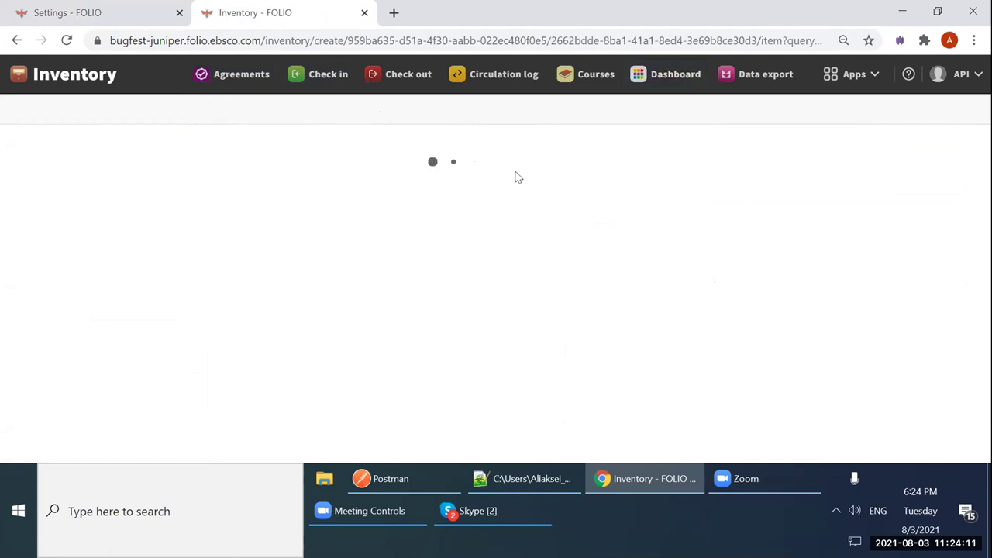
click(210, 300)
text(D10D)
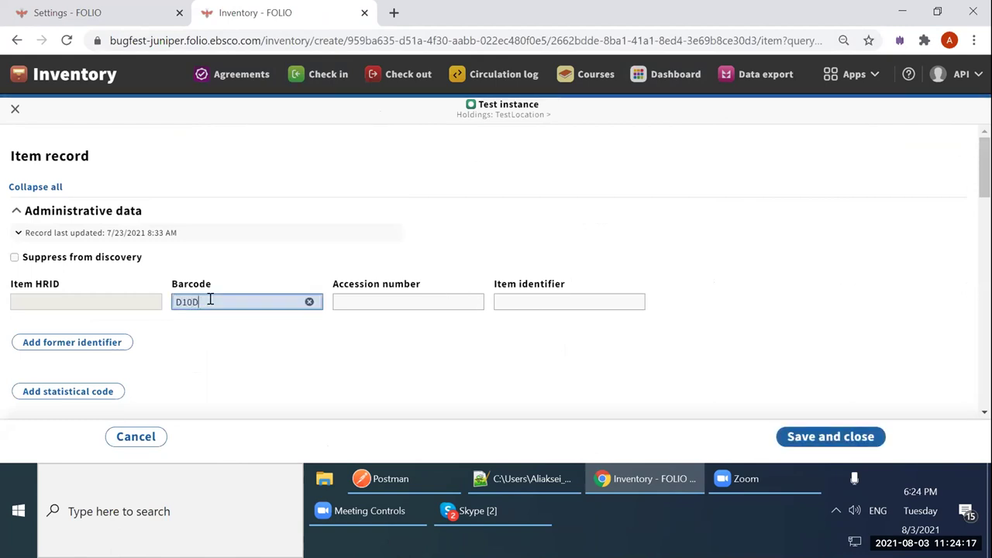
- Set the new item's material type to alexv
scroll(305, 339, down, 2)
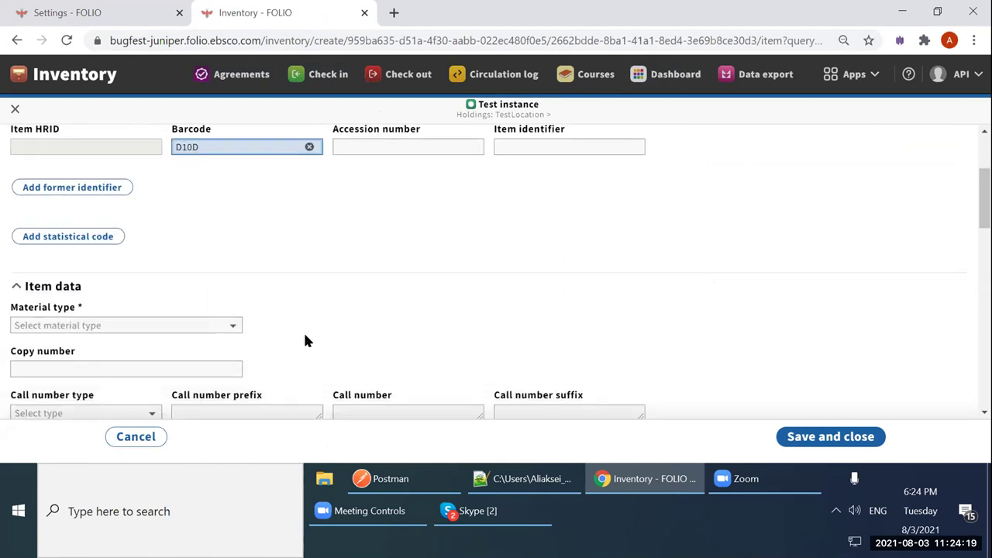
click(232, 327)
scroll(175, 264, down, 3)
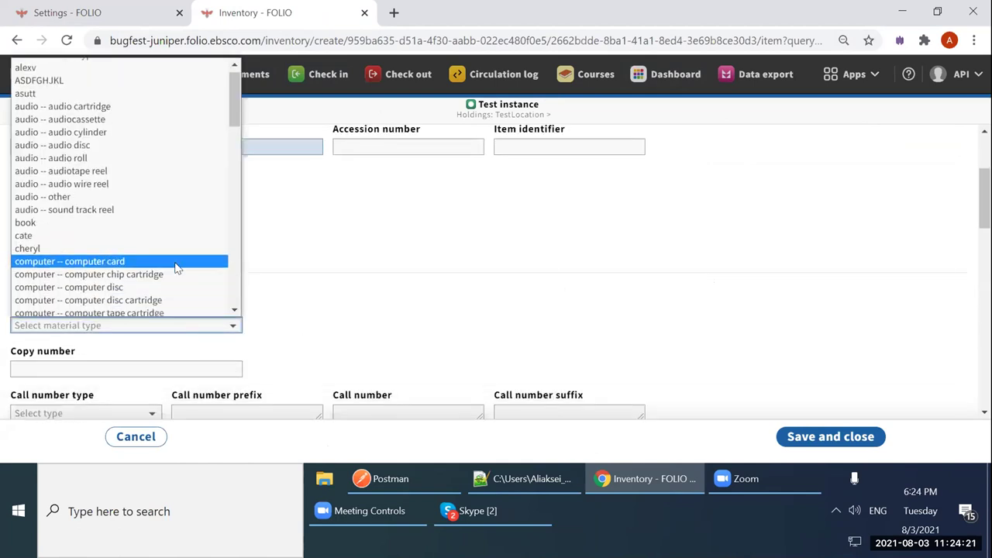
scroll(175, 268, down, 3)
scroll(175, 267, up, 7)
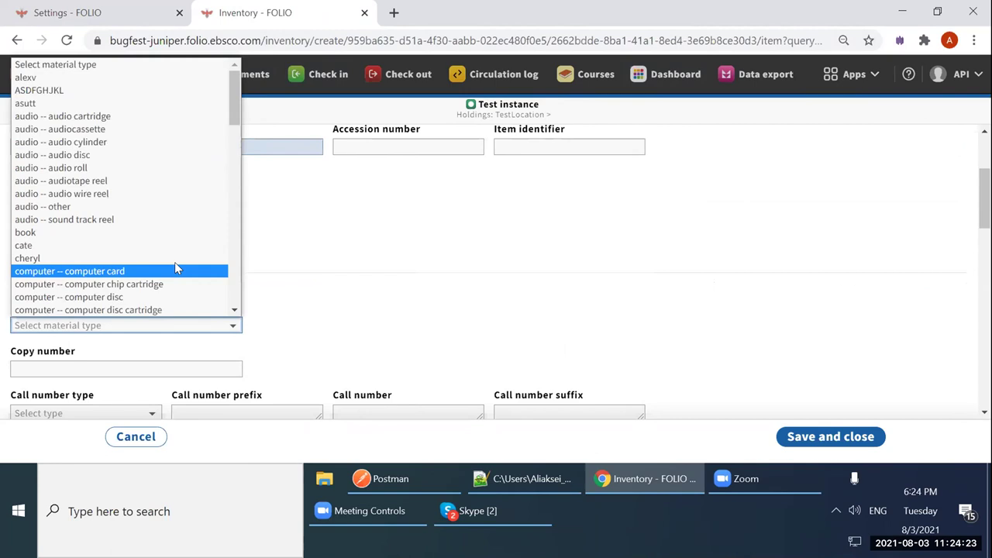
click(66, 80)
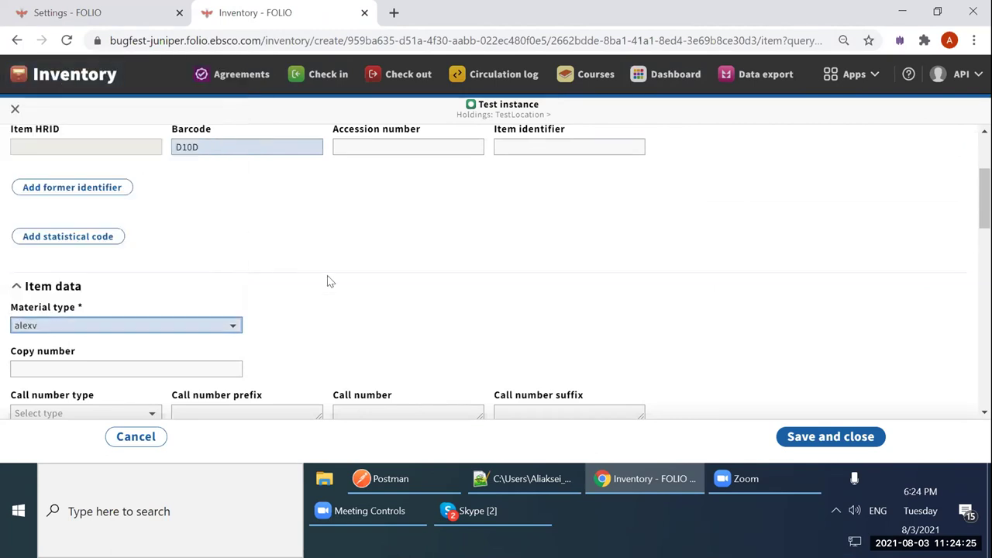
- Set the new item's permanent loan type to Can circulate
scroll(333, 283, down, 3)
scroll(312, 334, down, 2)
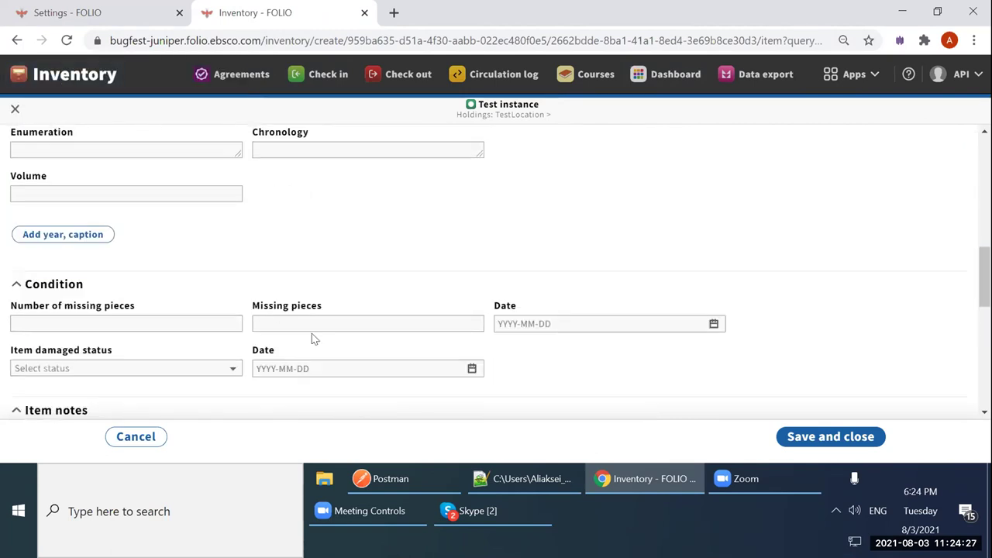
scroll(218, 352, down, 1)
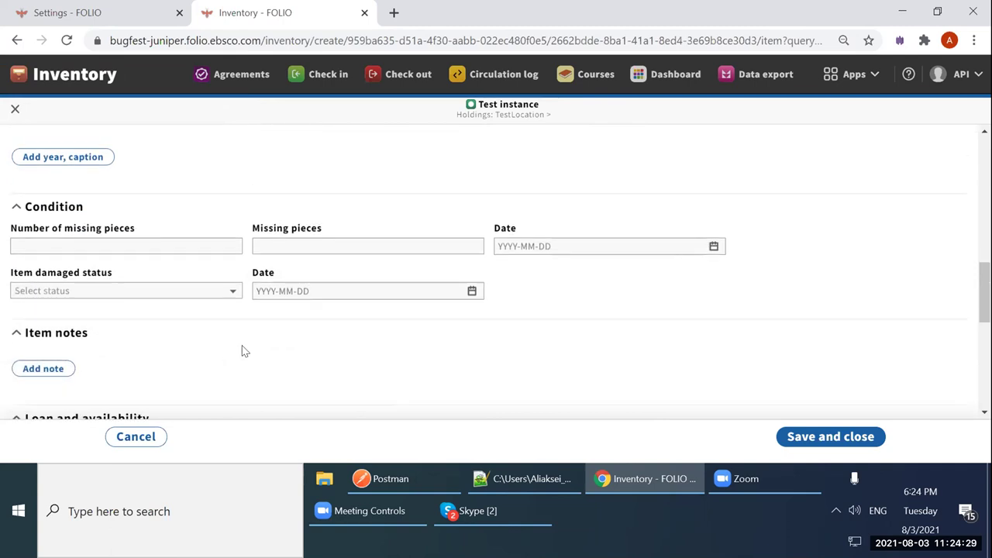
scroll(242, 350, down, 2)
click(474, 303)
scroll(184, 273, down, 3)
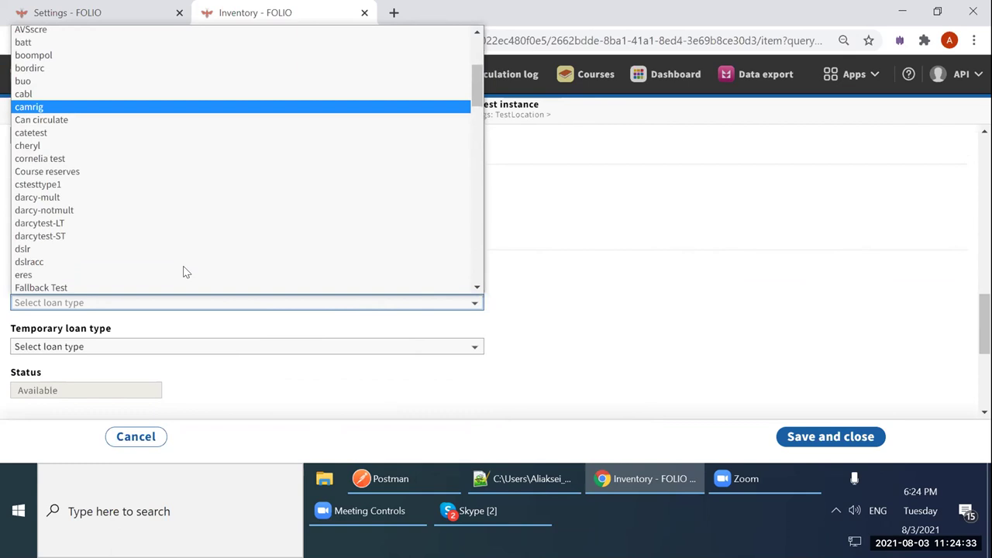
click(67, 120)
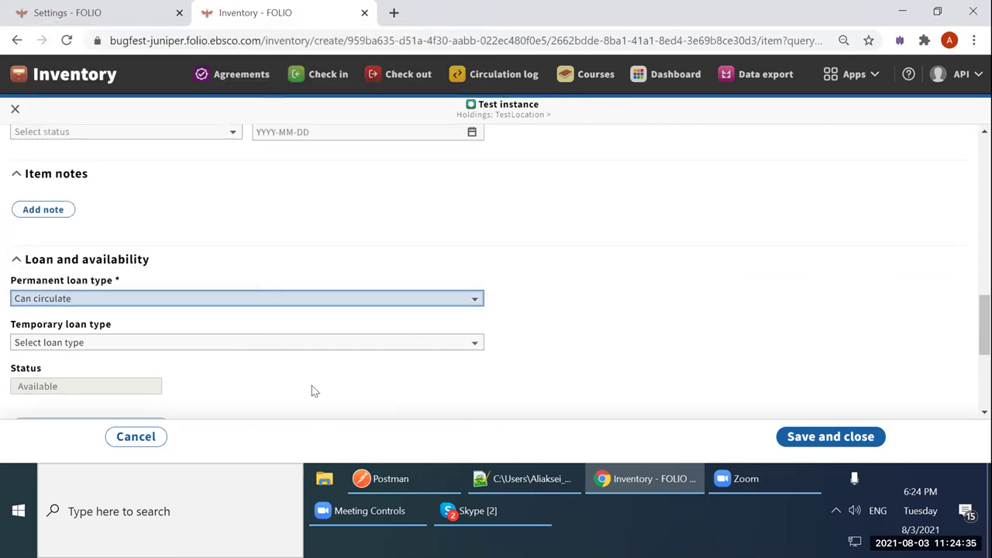
- Set the new item's permanent location to TestLocation (456) (Remote)
scroll(311, 388, down, 2)
scroll(248, 337, down, 1)
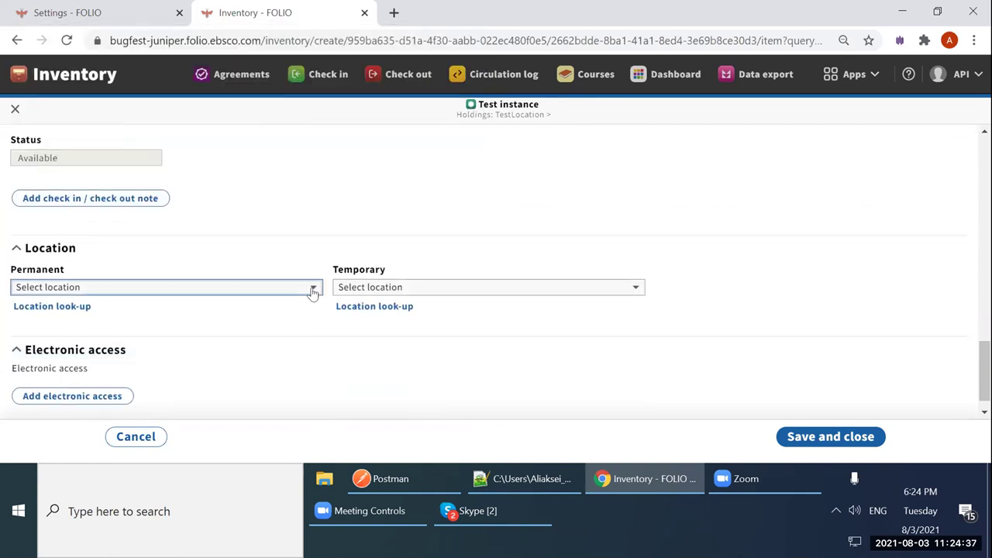
click(313, 293)
scroll(255, 387, down, 5)
scroll(256, 392, down, 8)
scroll(257, 392, down, 10)
scroll(256, 391, down, 5)
scroll(256, 392, down, 15)
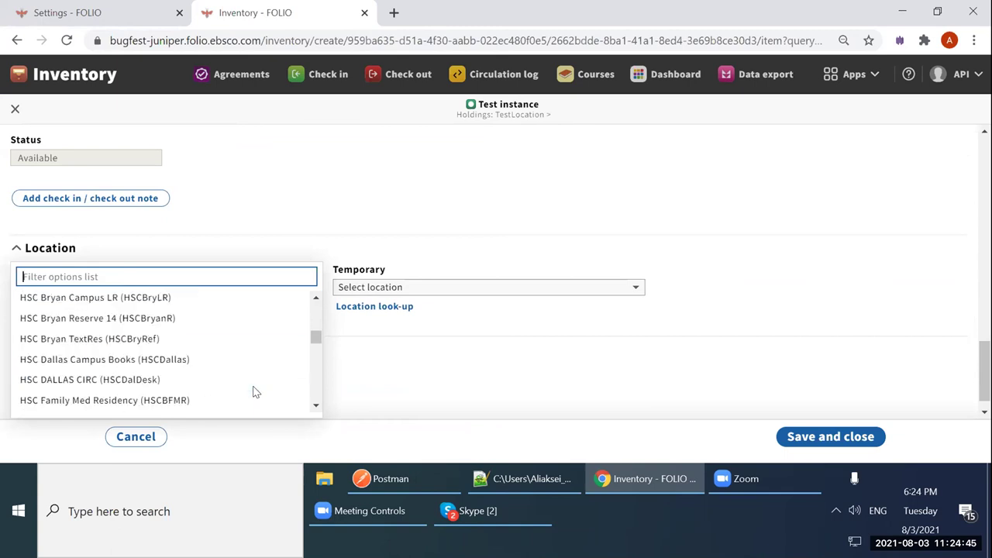
scroll(256, 392, down, 3)
scroll(256, 392, up, 5)
scroll(255, 391, down, 15)
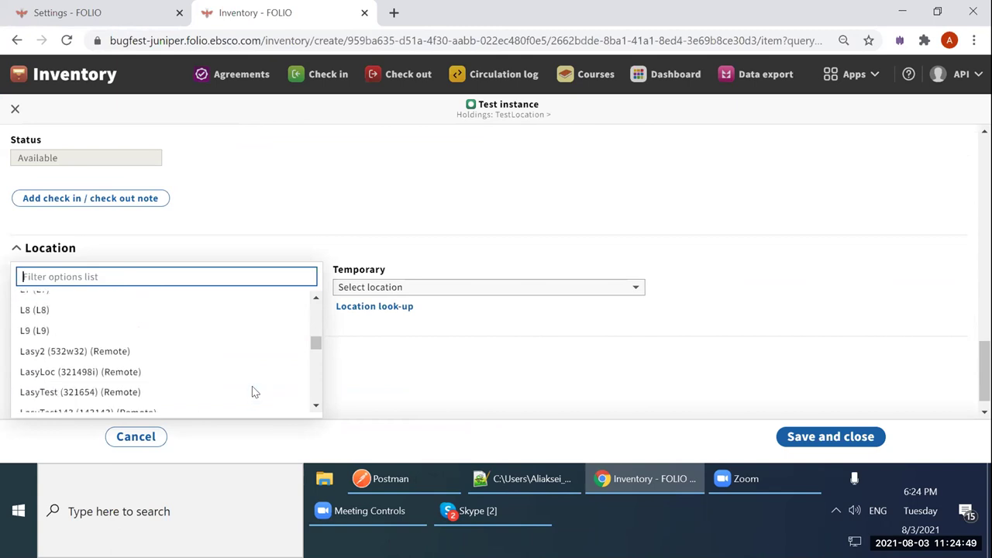
scroll(252, 392, down, 10)
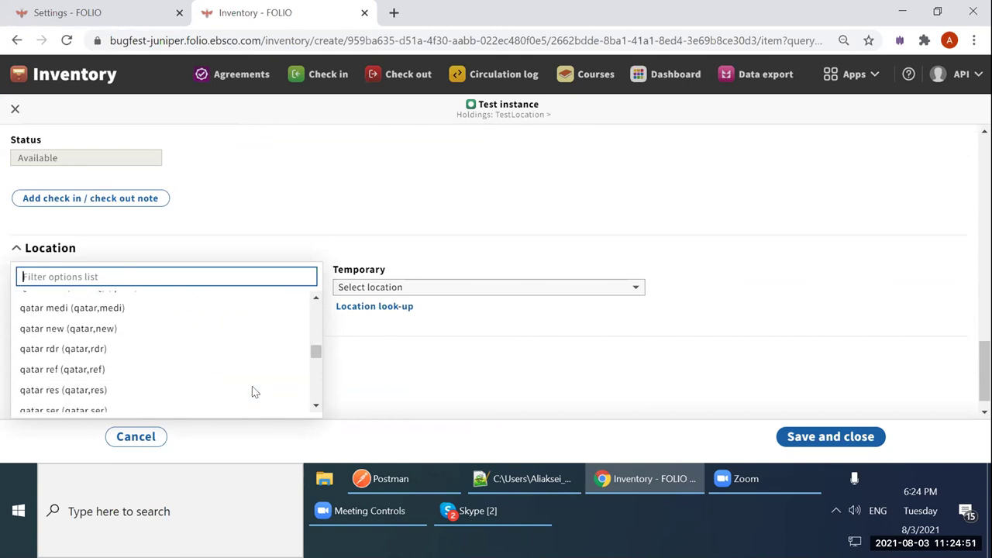
scroll(252, 391, down, 12)
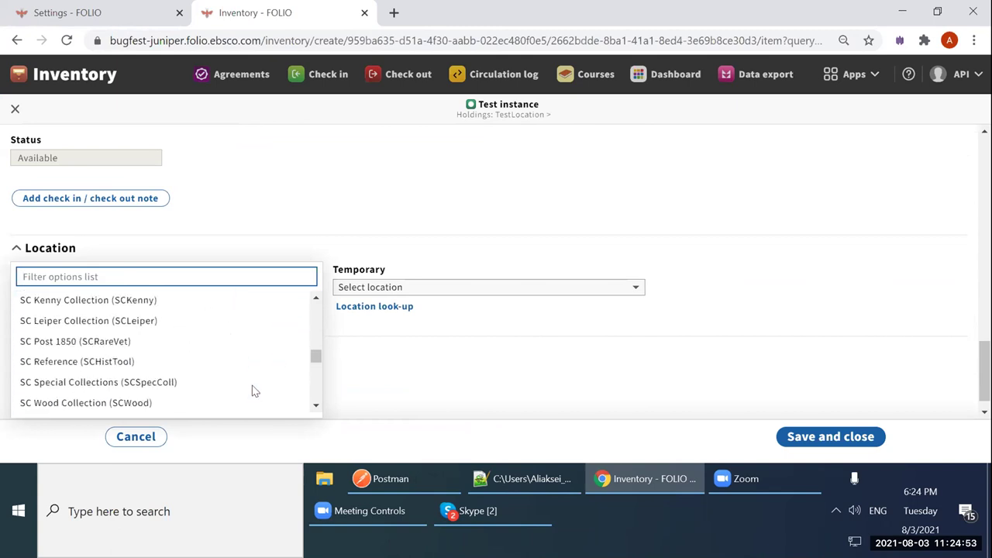
scroll(252, 392, down, 5)
scroll(252, 391, up, 4)
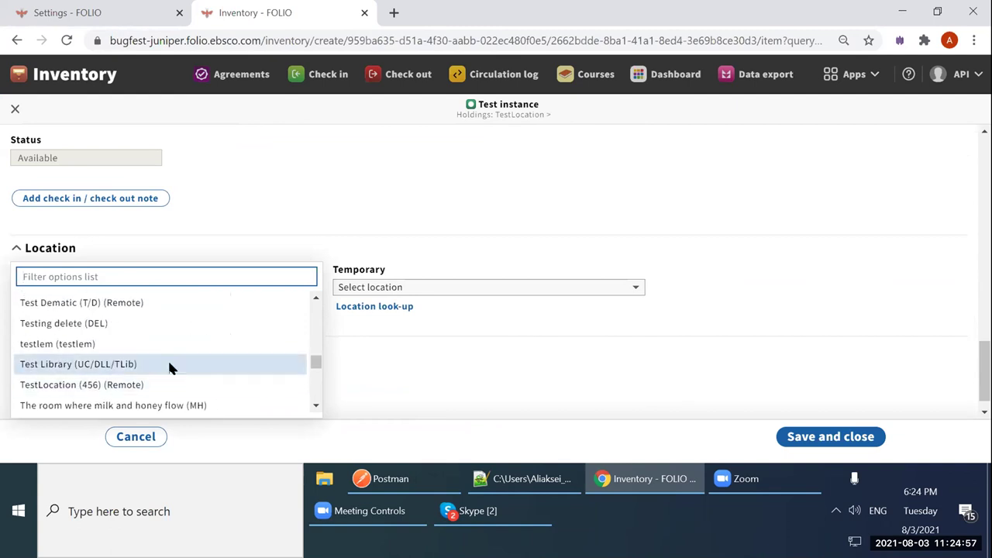
click(113, 393)
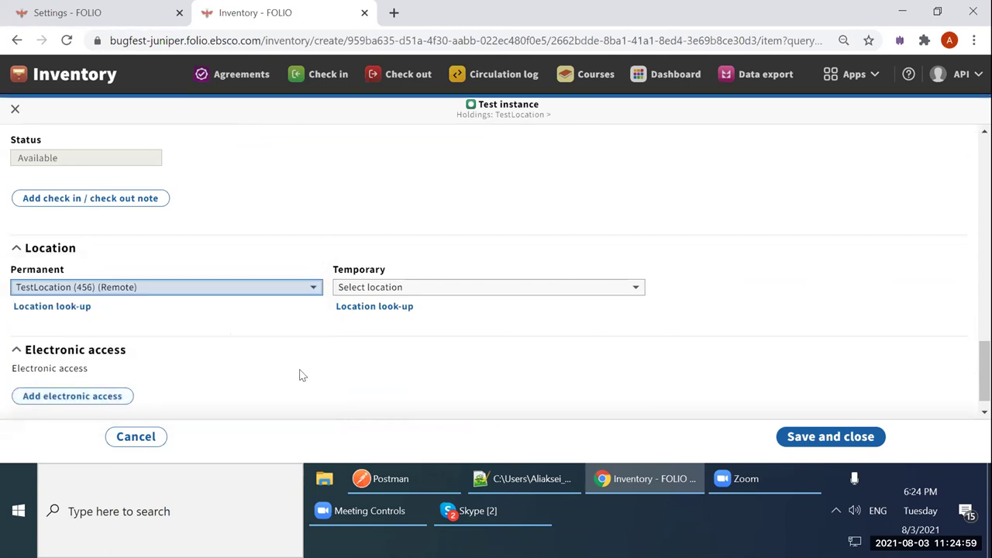
- Save and close the new item and expand the TestLocation > 111 holdings of Test instance
scroll(351, 365, down, 1)
click(804, 437)
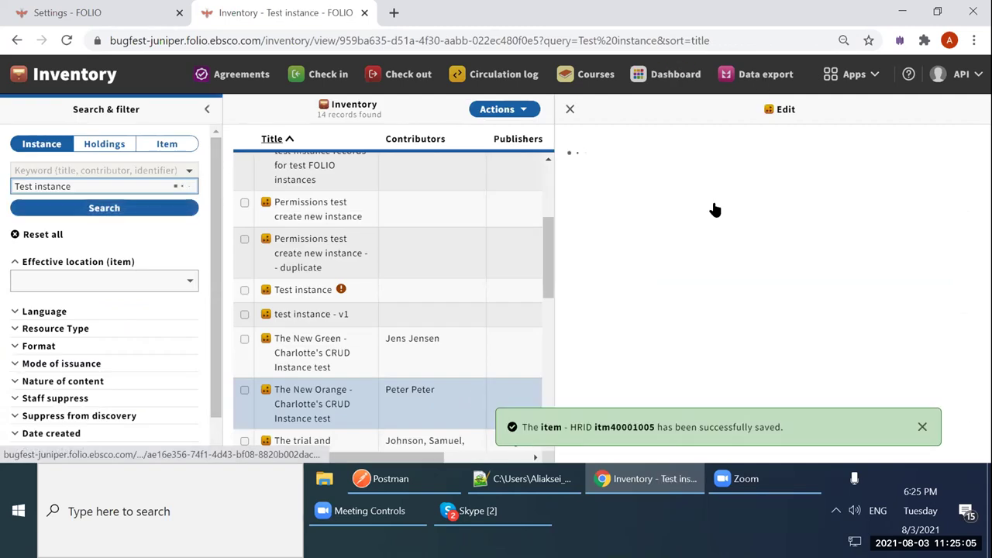
scroll(823, 341, down, 1)
scroll(822, 341, up, 1)
click(742, 260)
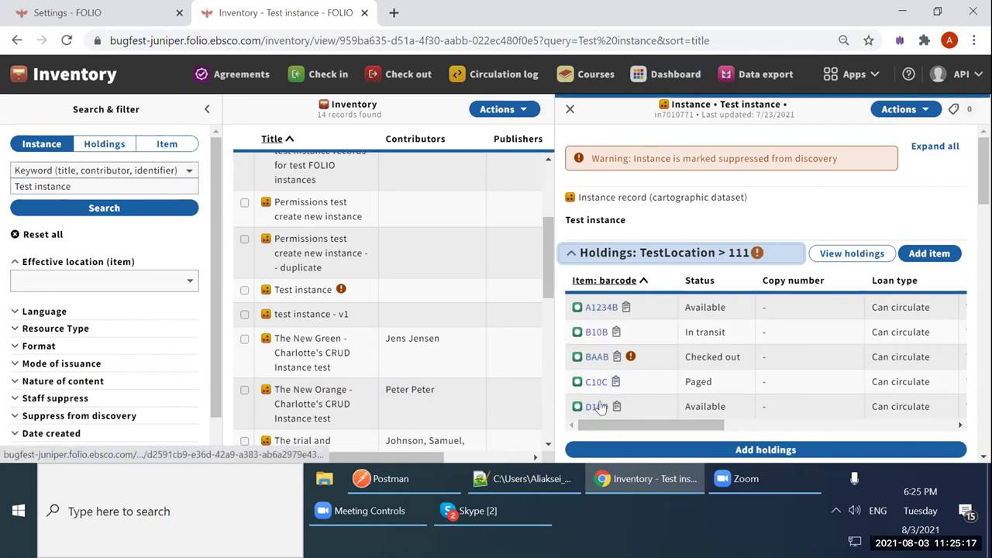
- Copy the barcode of item D10D and start a new request in the Requests app
click(864, 72)
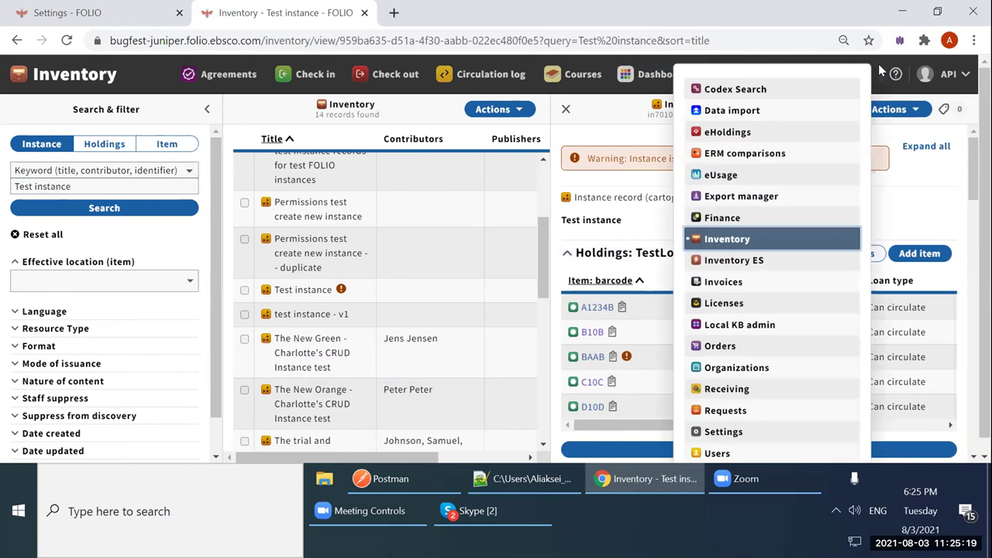
click(617, 406)
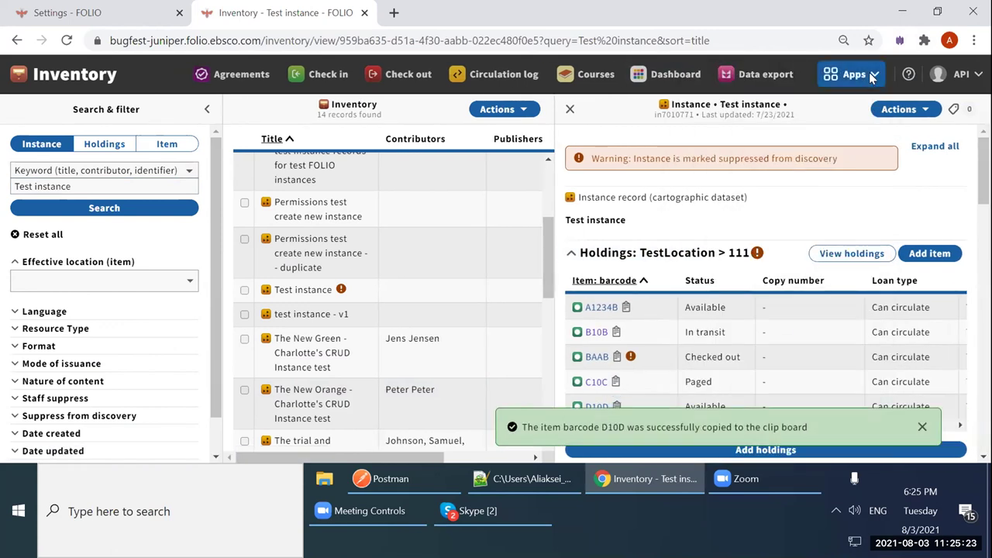
click(857, 74)
click(725, 411)
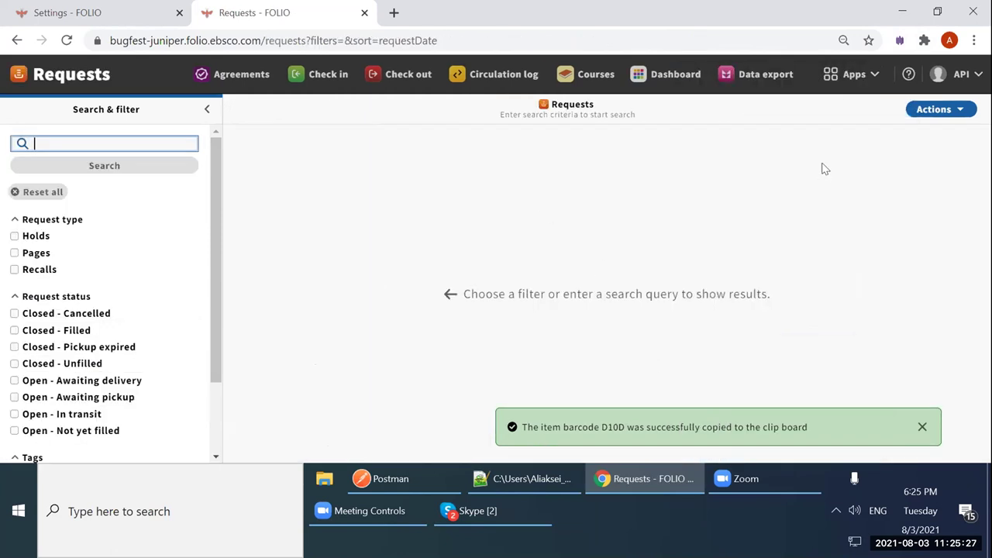
click(967, 113)
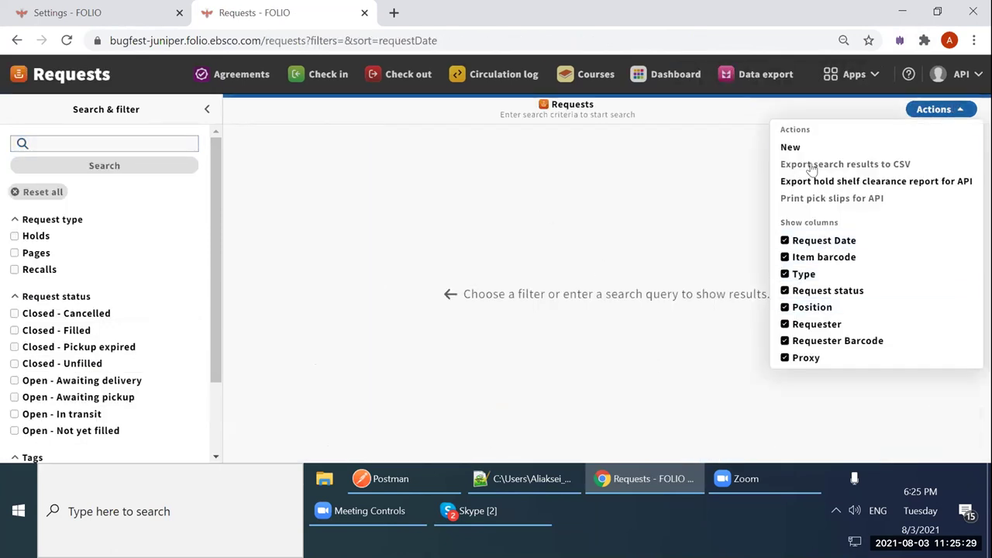
click(786, 147)
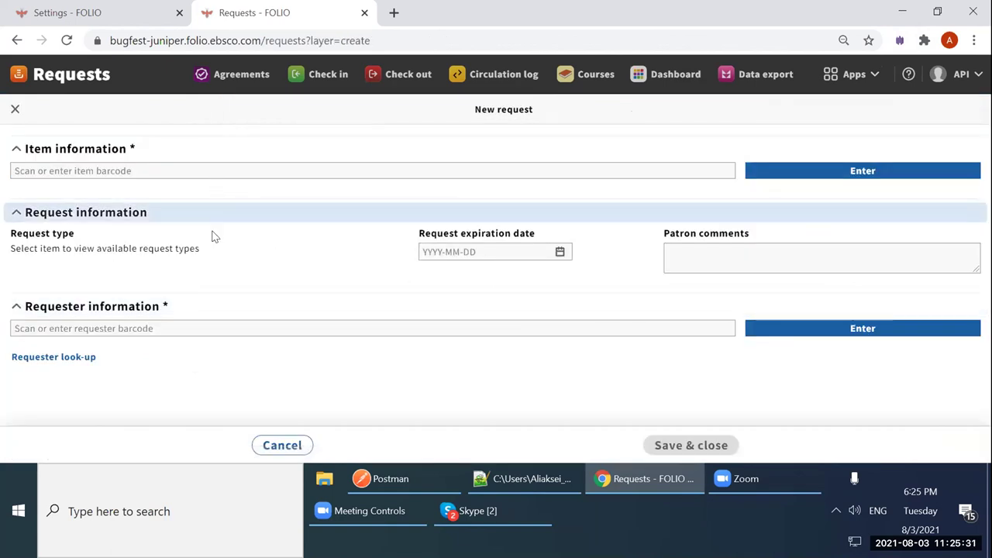
- Paste the copied barcode D10D as the request's item and load its item information
right_click(168, 170)
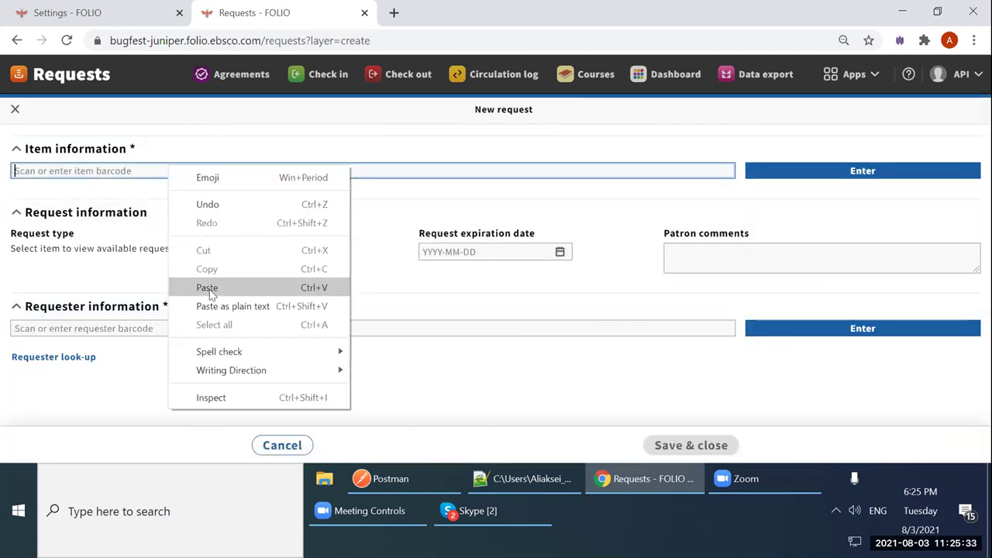
click(208, 287)
click(810, 173)
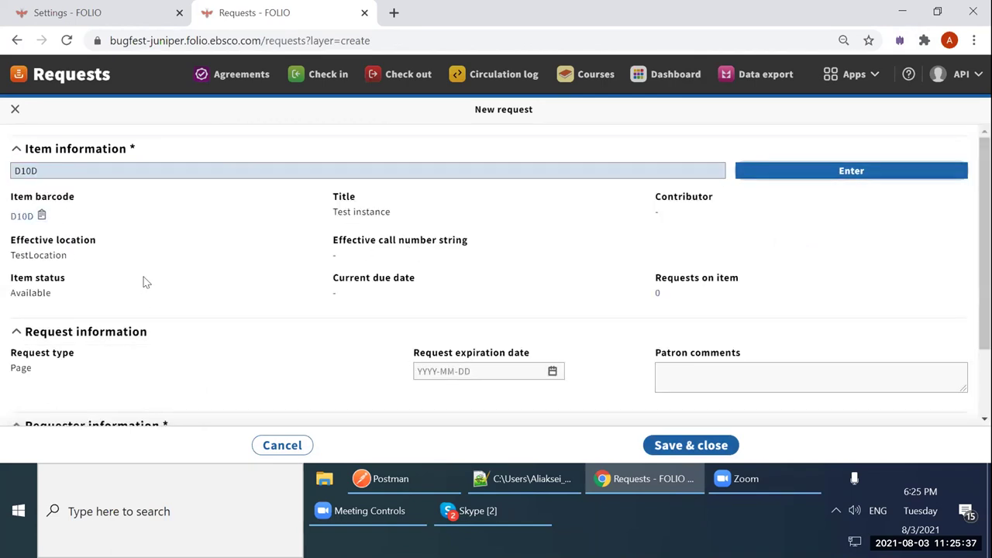
- Set the request expiration date to 2021-08-05
scroll(78, 287, down, 1)
click(552, 293)
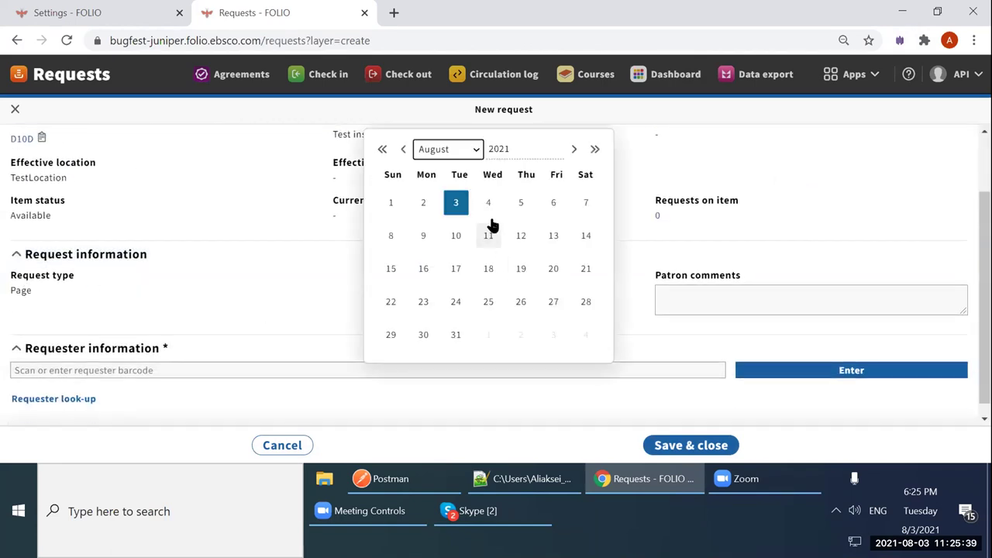
click(517, 203)
scroll(376, 330, down, 1)
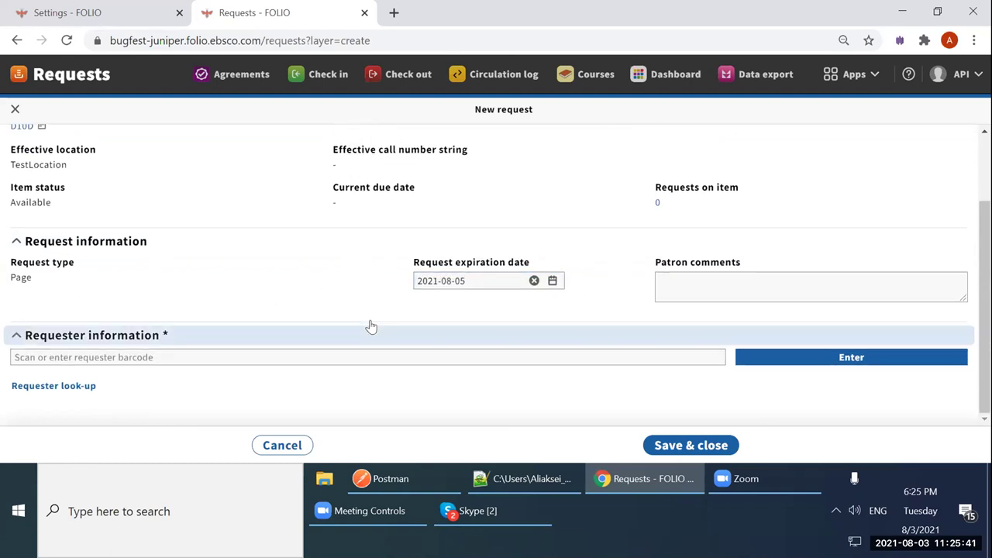
- Enter the requester's barcode and load the requester into the new request
click(77, 357)
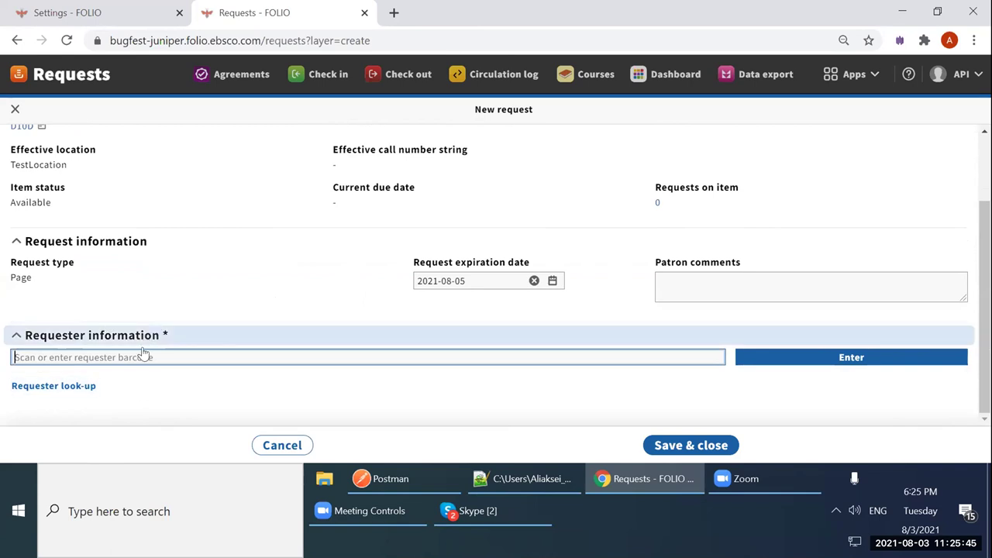
text(12333)
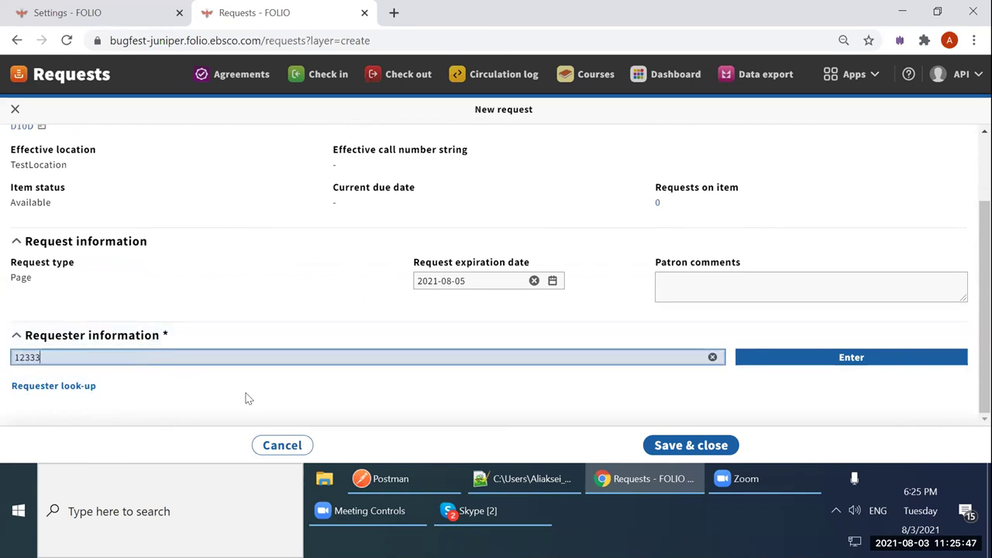
click(824, 361)
- Set the request's pickup service point to Crerar Library
scroll(289, 307, down, 1)
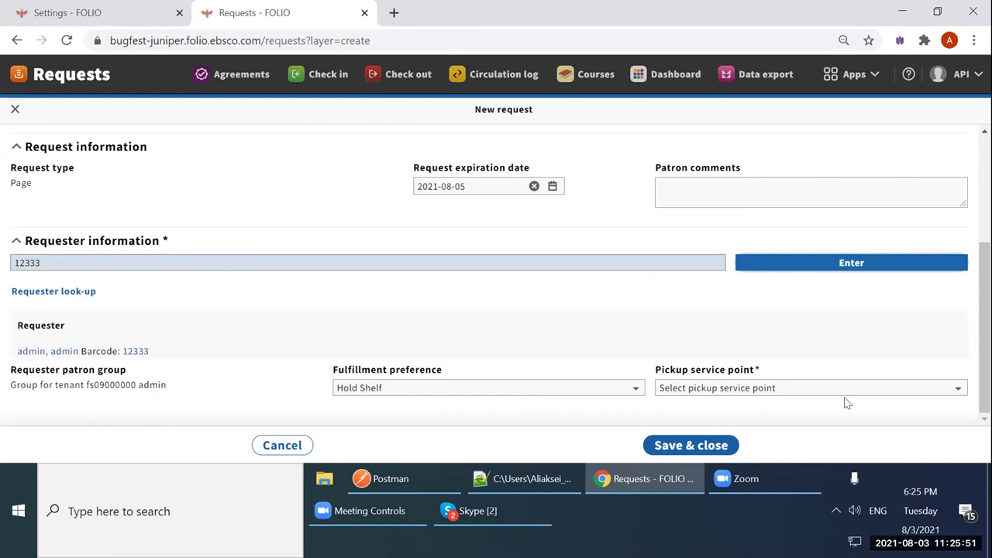
click(957, 392)
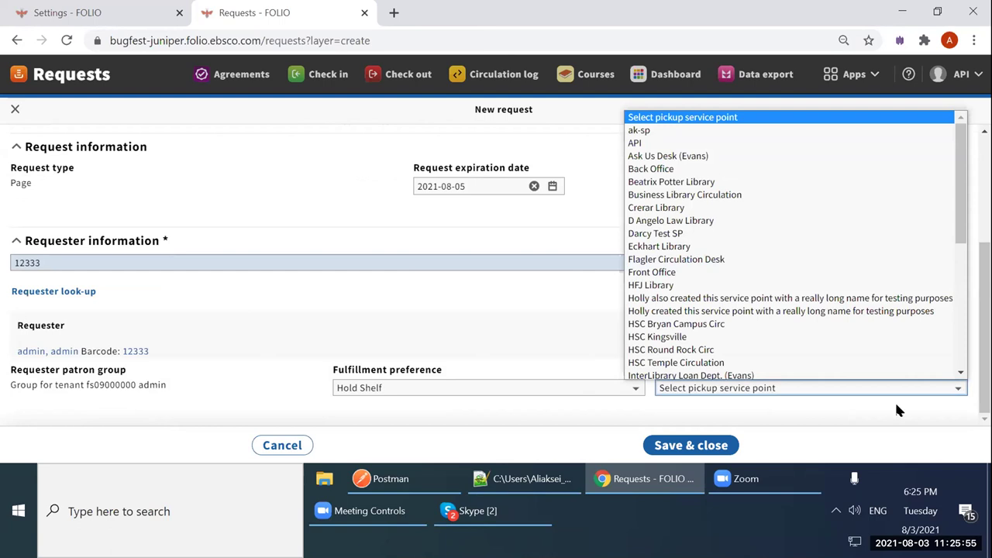
click(896, 409)
click(959, 387)
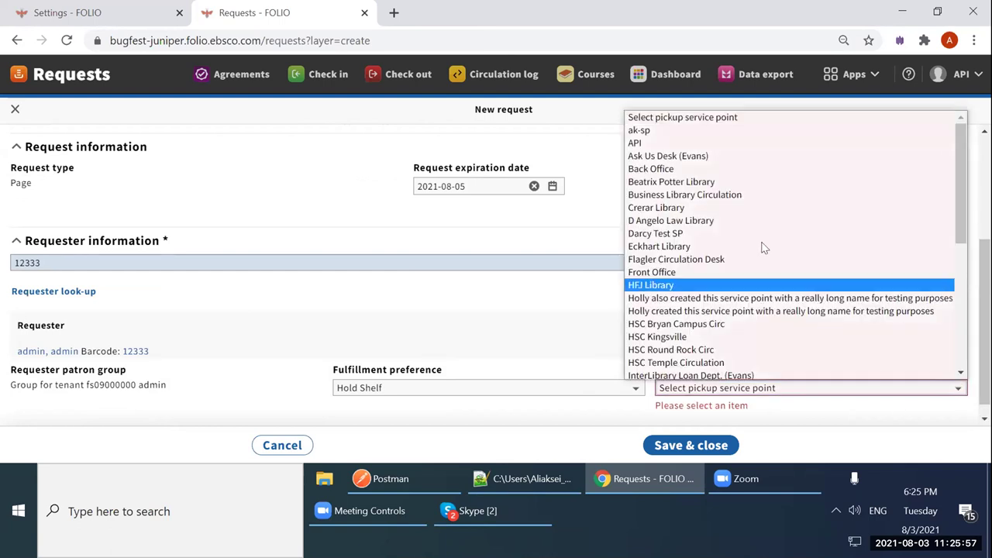
click(673, 208)
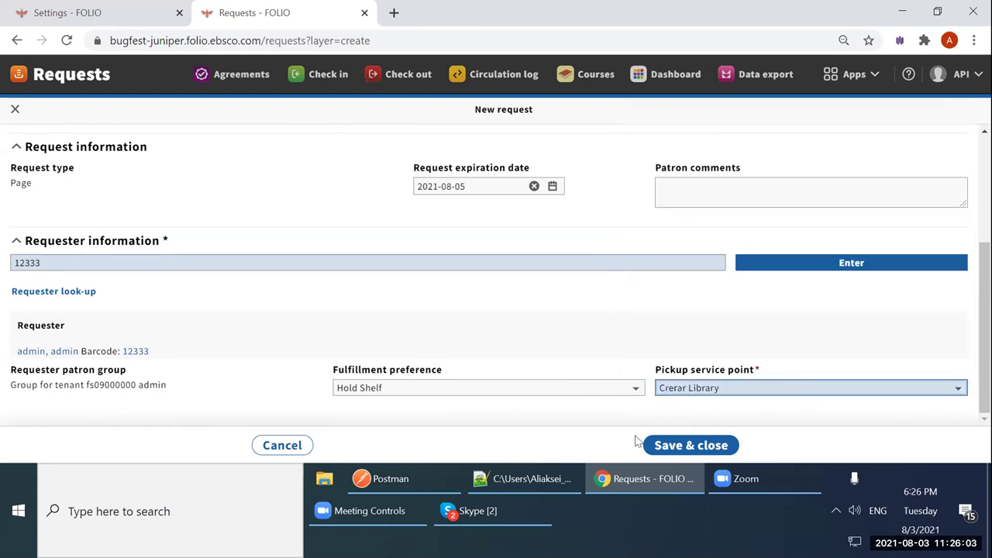
- Review the new request's details and save it
scroll(239, 350, up, 3)
scroll(239, 350, down, 3)
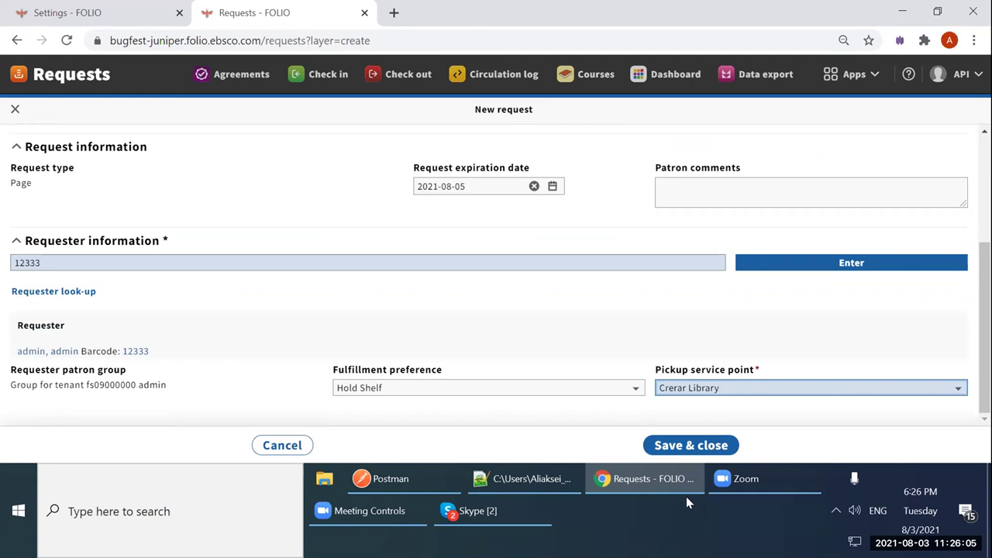
click(729, 450)
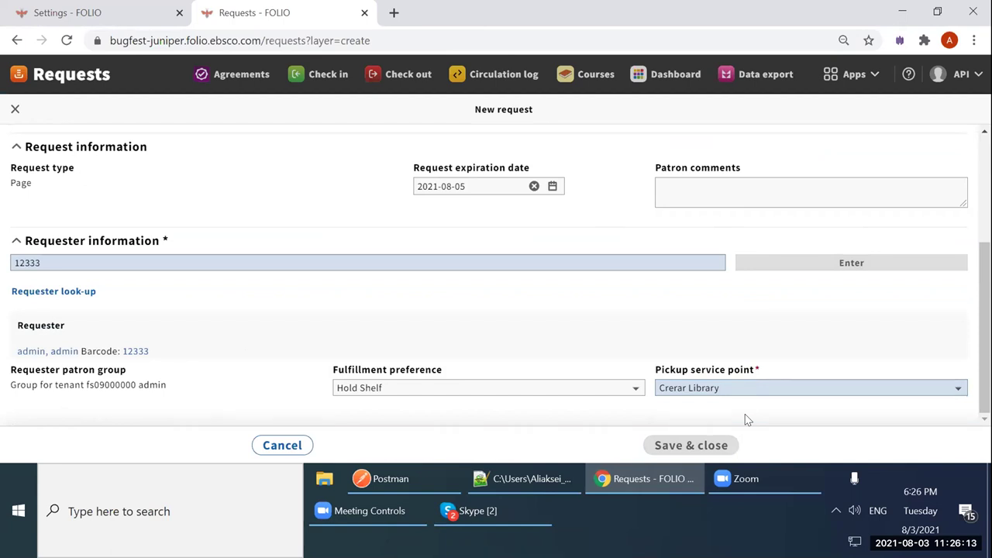
scroll(721, 348, up, 3)
scroll(721, 348, down, 3)
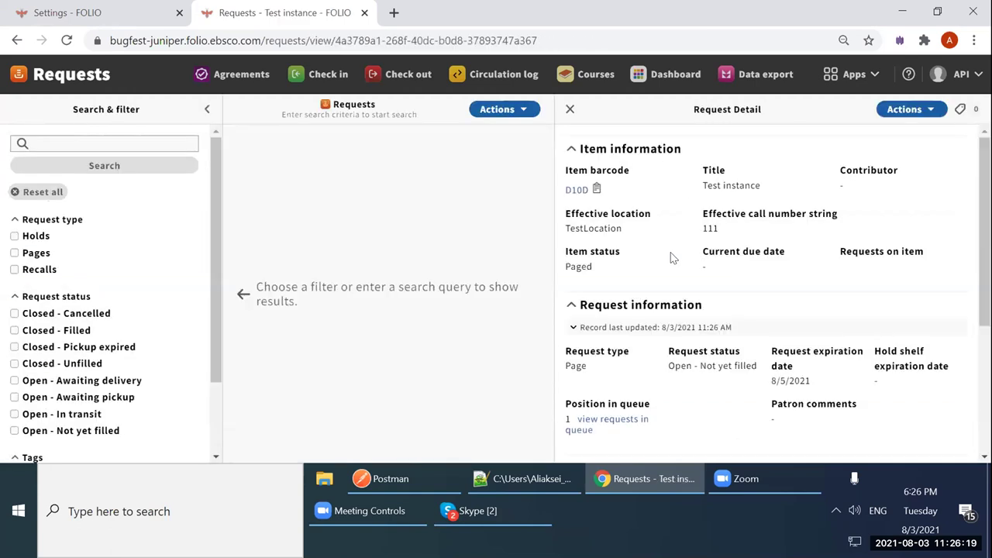
- Switch to Postman and resend the GET /remote-storage/retrievals request with limit=30
click(403, 481)
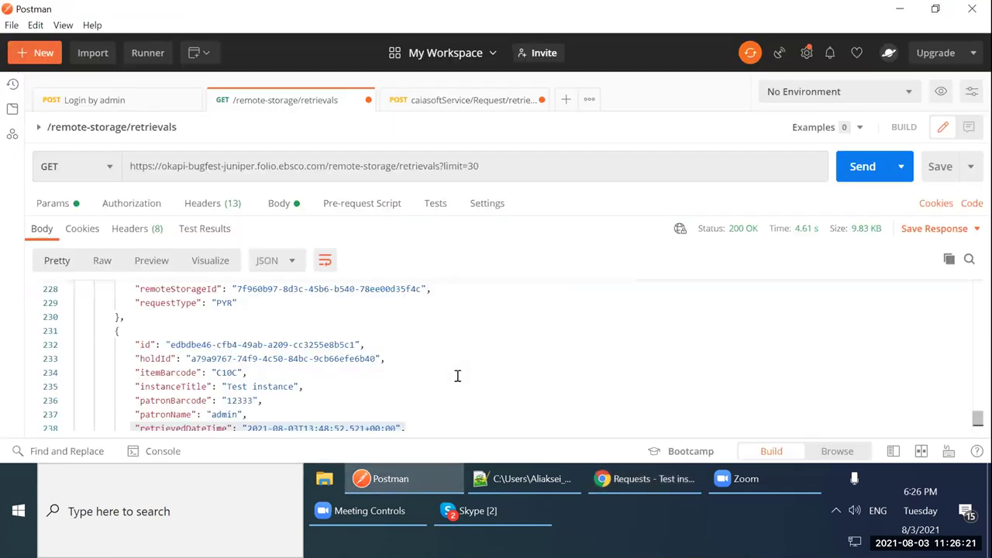
scroll(457, 376, up, 20)
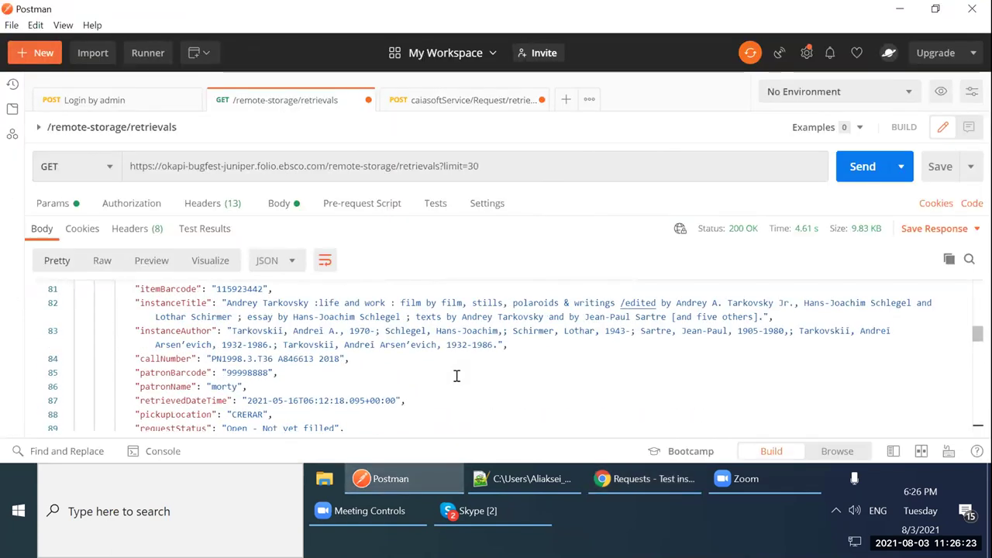
scroll(457, 376, up, 5)
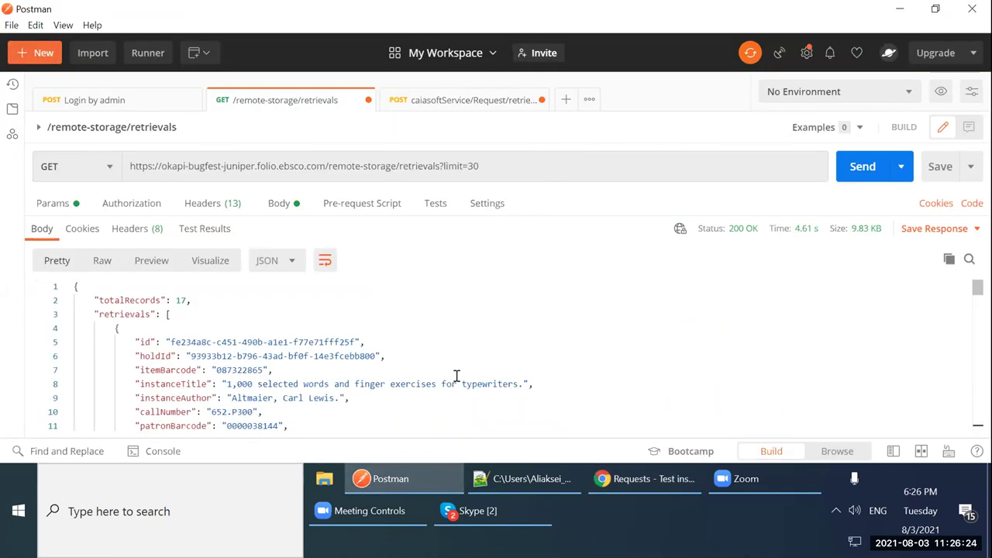
double_click(179, 300)
scroll(325, 315, down, 1)
scroll(180, 323, up, 1)
click(855, 174)
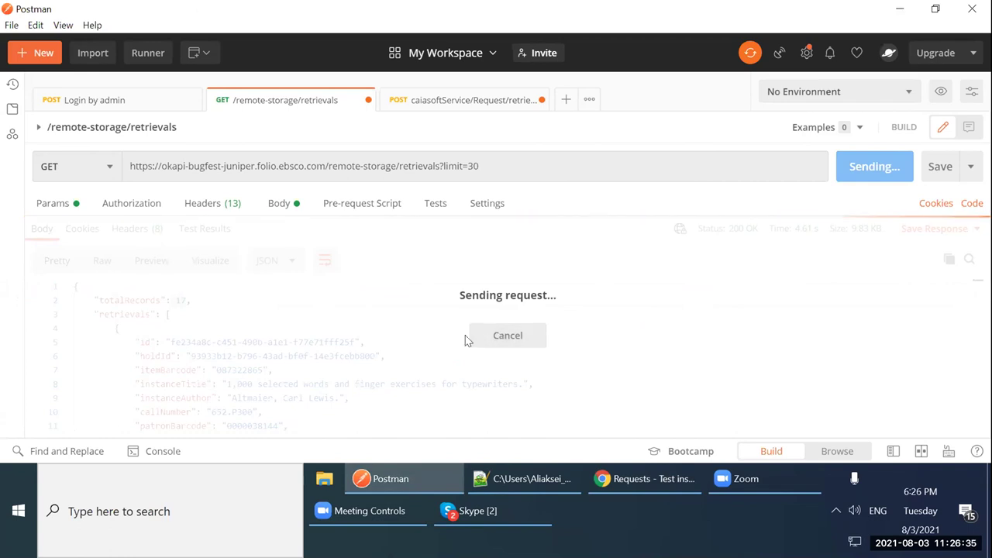
- Check the response's total record count and locate the retrieval record for item D10D at its end
click(179, 300)
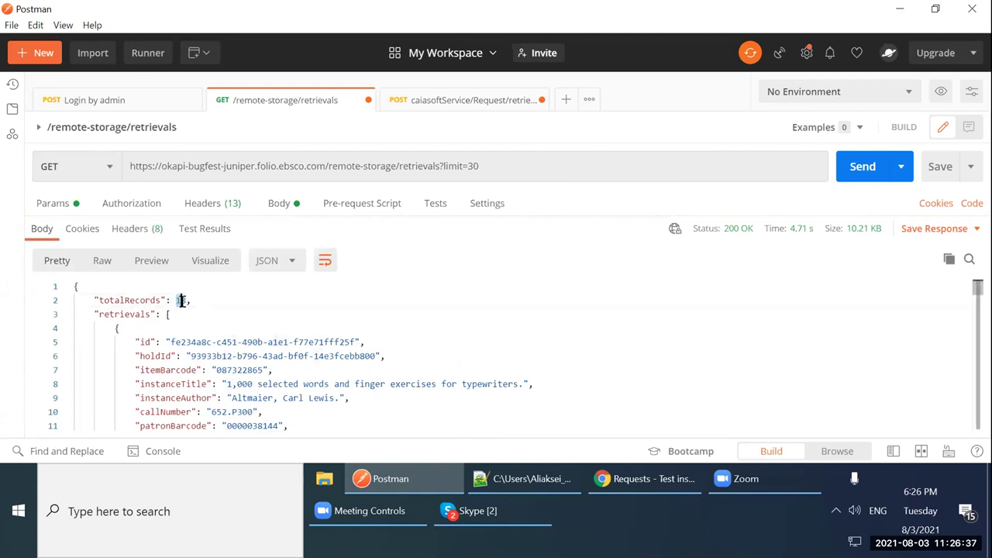
scroll(474, 325, down, 20)
scroll(475, 325, down, 15)
scroll(474, 325, up, 3)
click(140, 359)
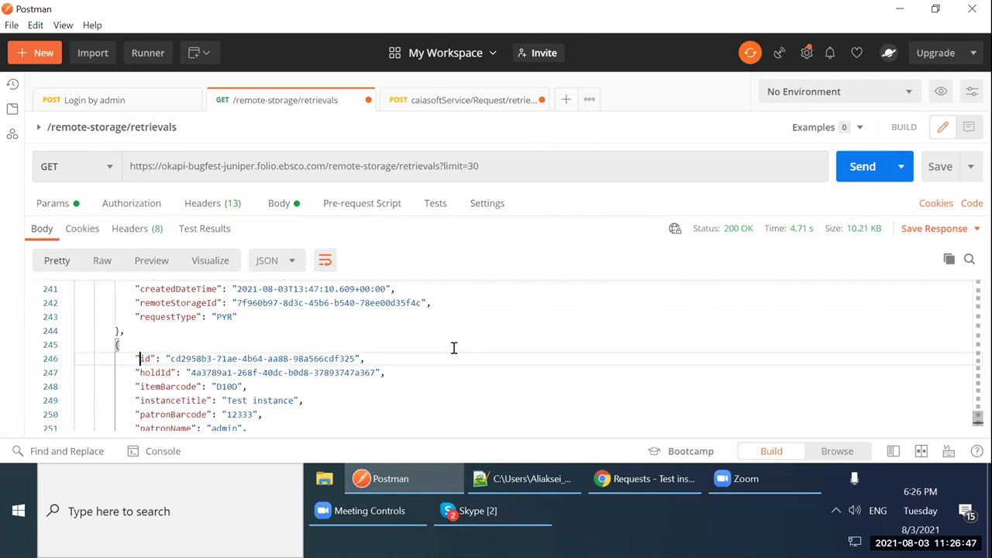
scroll(454, 348, down, 2)
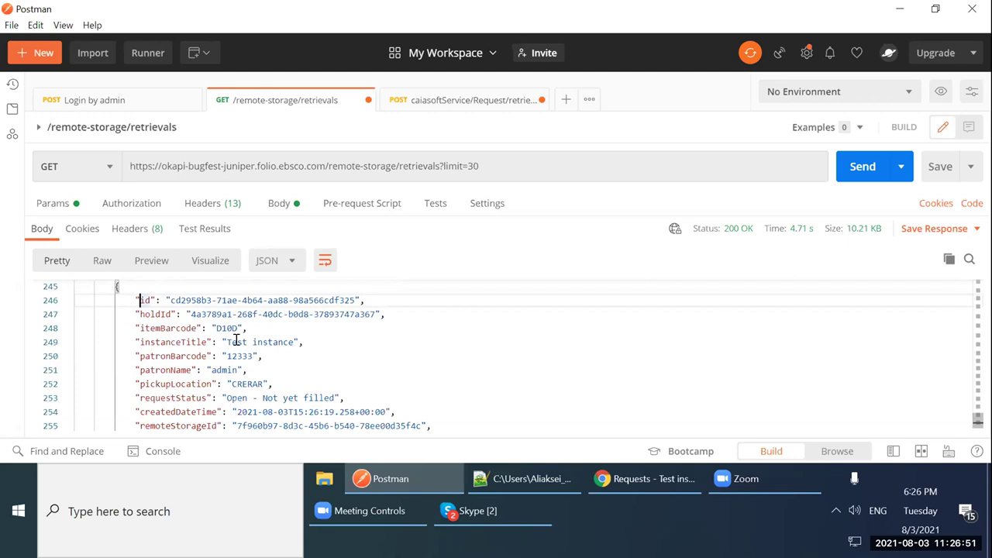
- Switch to Chrome and examine the URL and synchronization schedule of the RS2 remote storage configuration in FOLIO Settings
click(644, 482)
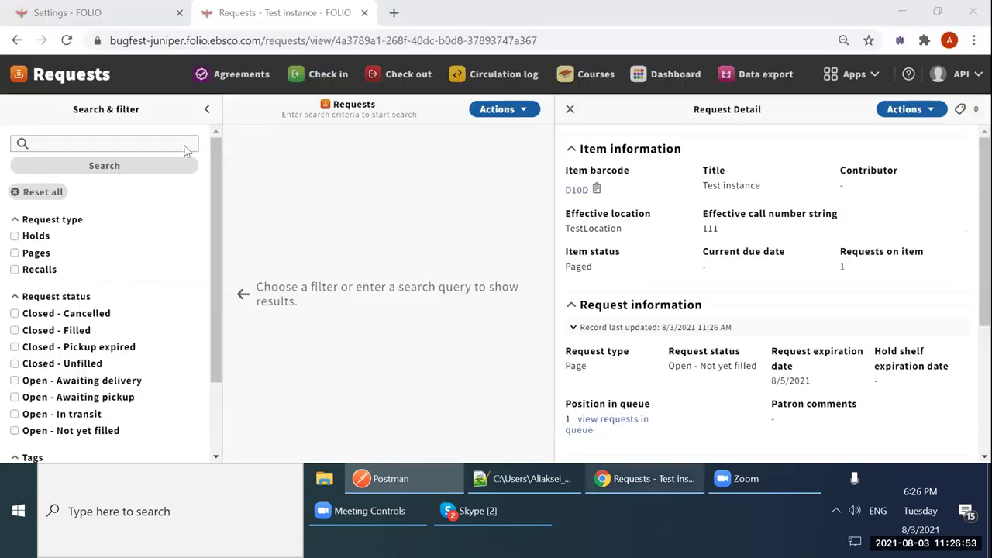
click(111, 14)
drag(707, 248, 808, 278)
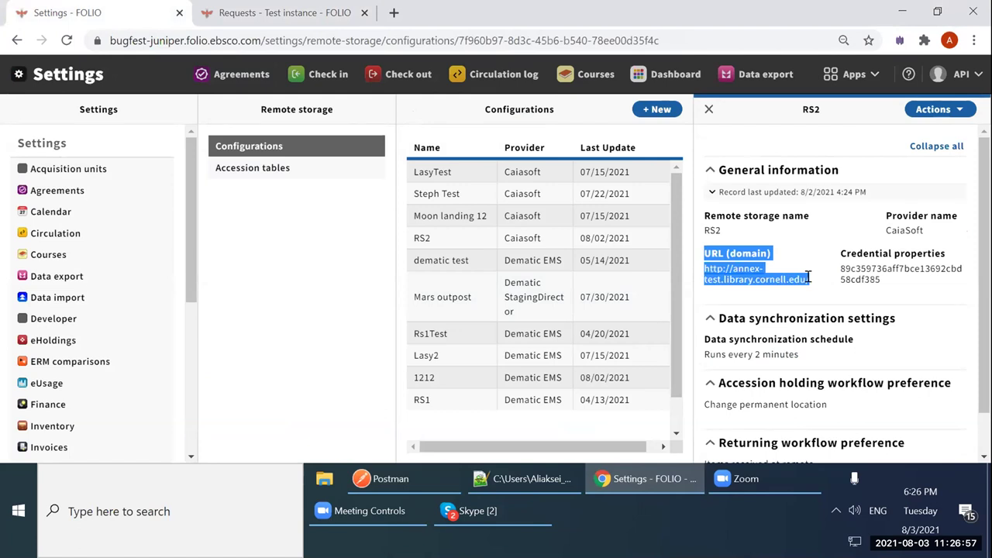
click(284, 13)
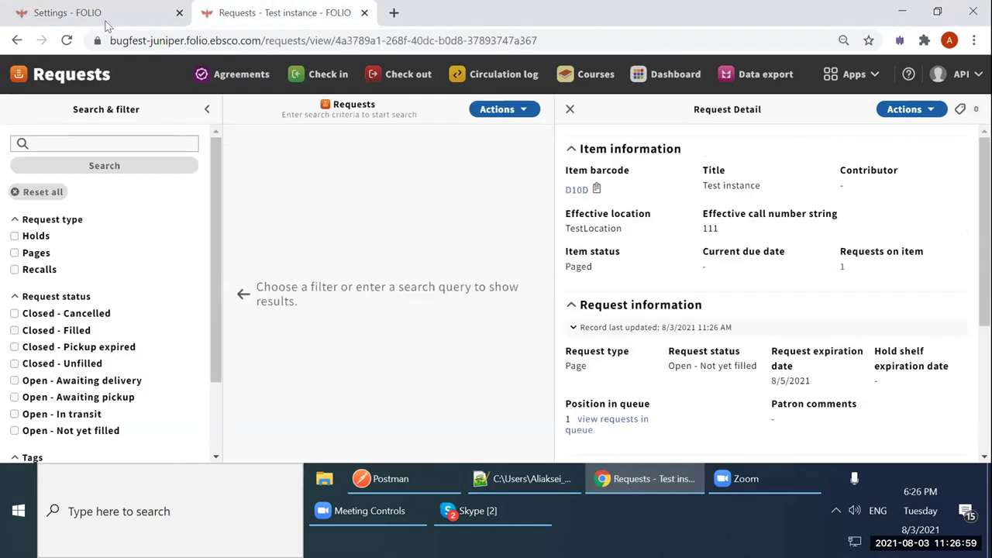
click(101, 14)
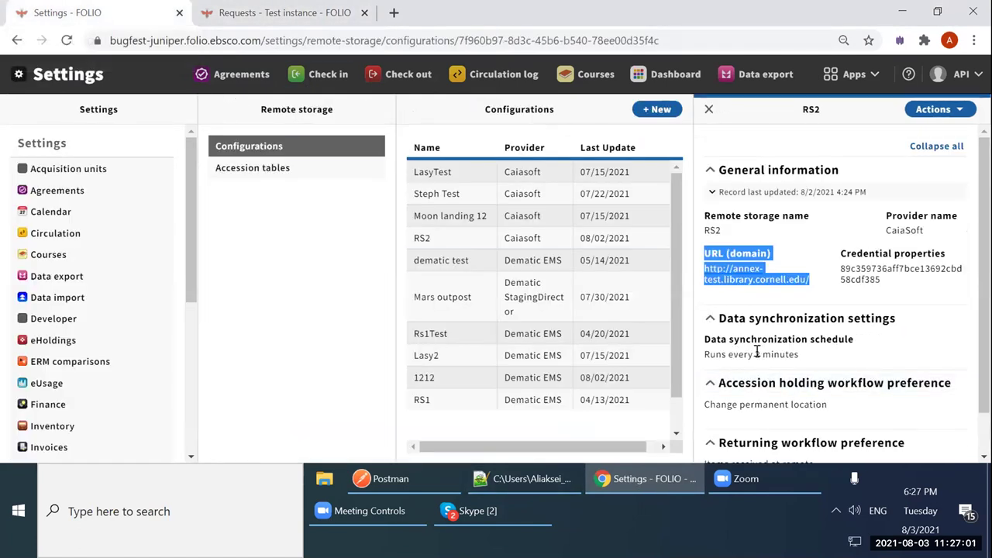
- Return to Postman and compare the D10D retrieval record with the retrievedDateTime field of the C10C record
click(383, 479)
scroll(405, 388, down, 1)
scroll(405, 389, up, 2)
scroll(403, 389, down, 2)
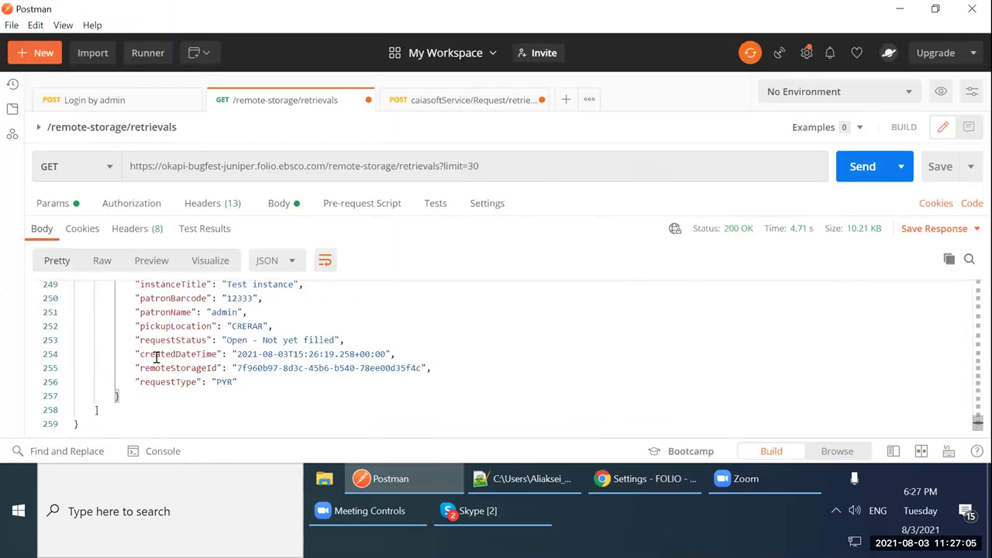
scroll(158, 351, up, 4)
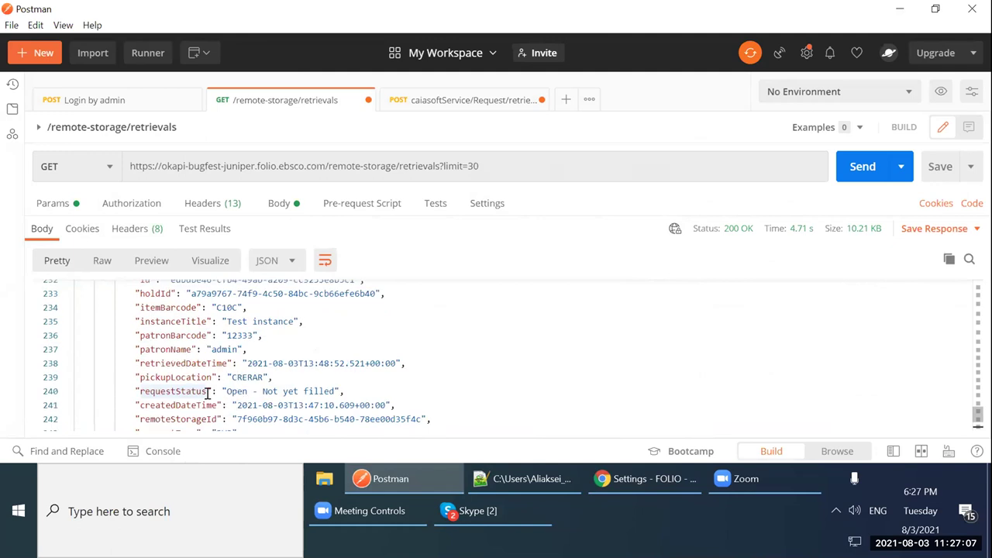
drag(130, 362, 406, 362)
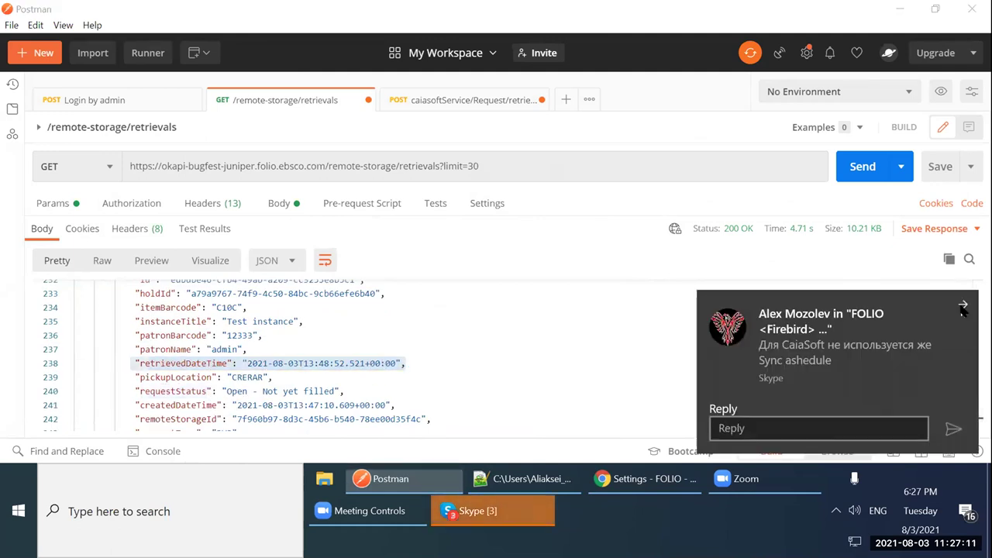
click(963, 307)
scroll(210, 354, down, 3)
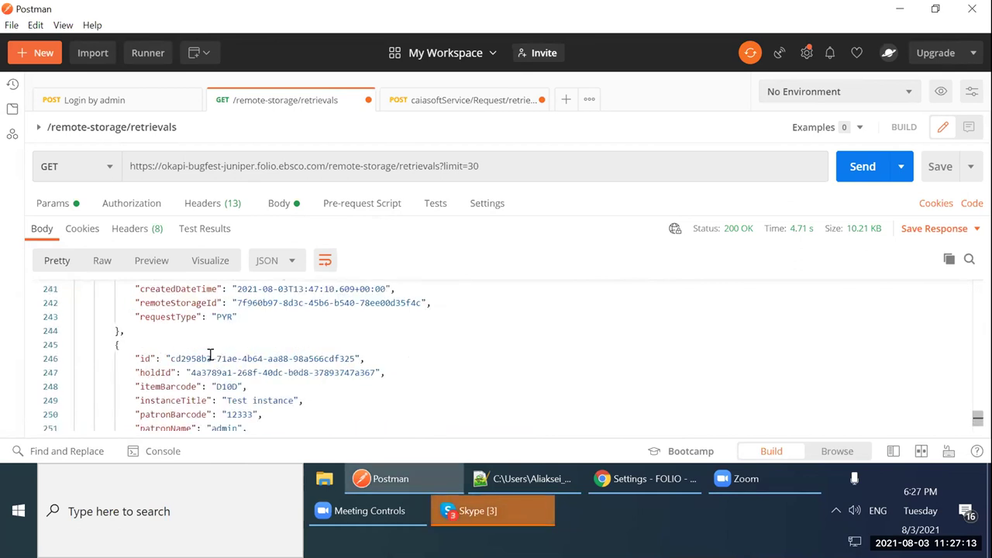
- Resend the retrievals request and examine the retrievedDateTime field in the D10D record
click(860, 166)
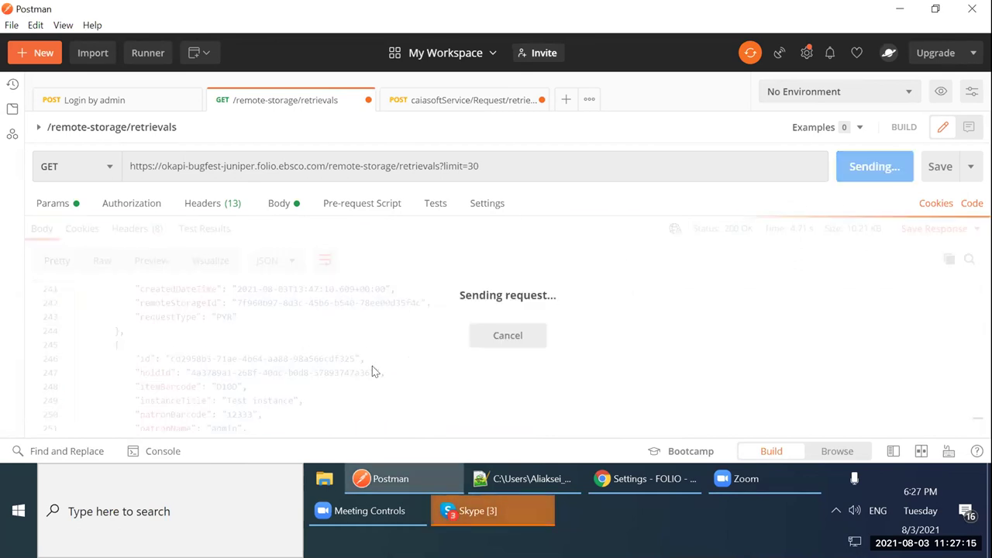
scroll(372, 357, down, 20)
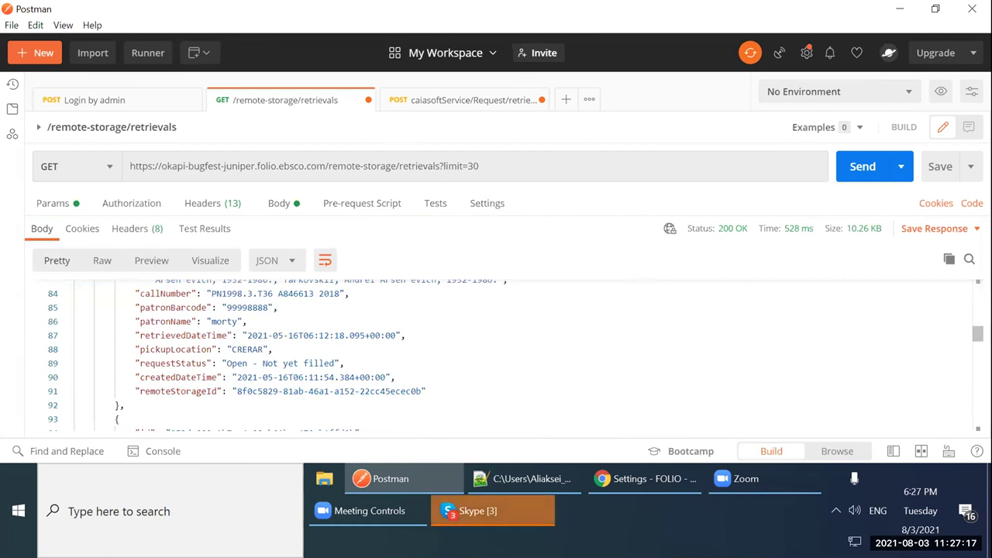
scroll(372, 357, down, 1)
drag(977, 324, 978, 424)
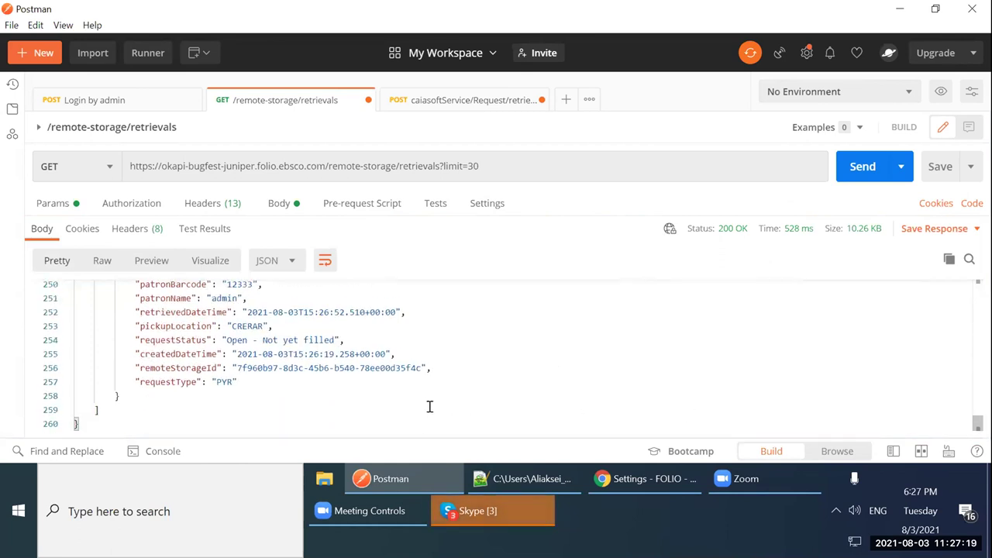
drag(124, 307, 405, 310)
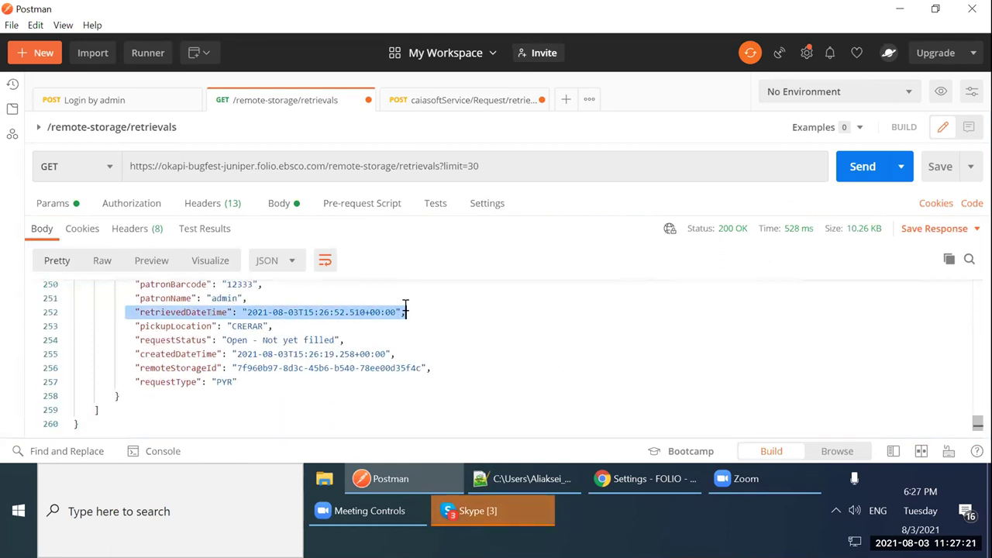
scroll(456, 365, up, 4)
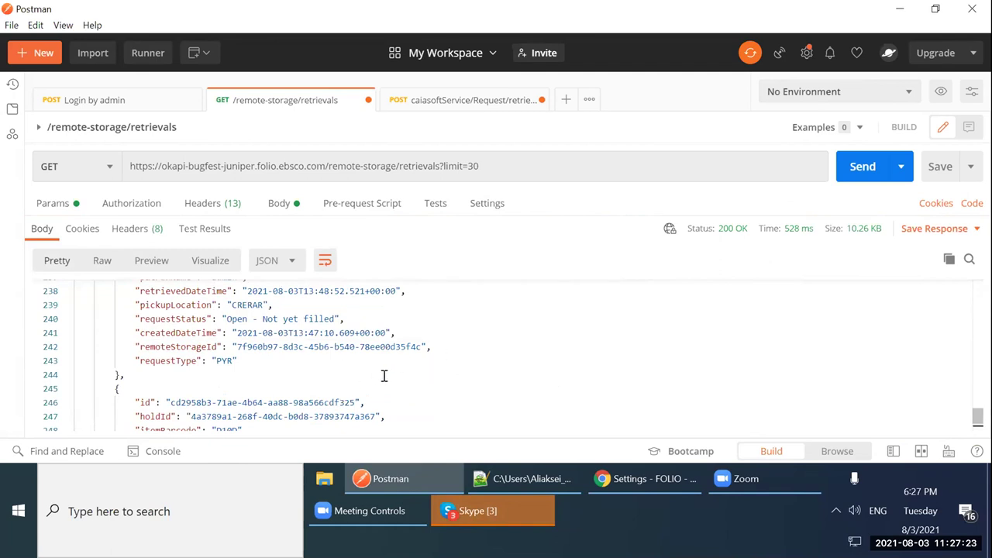
scroll(447, 357, down, 4)
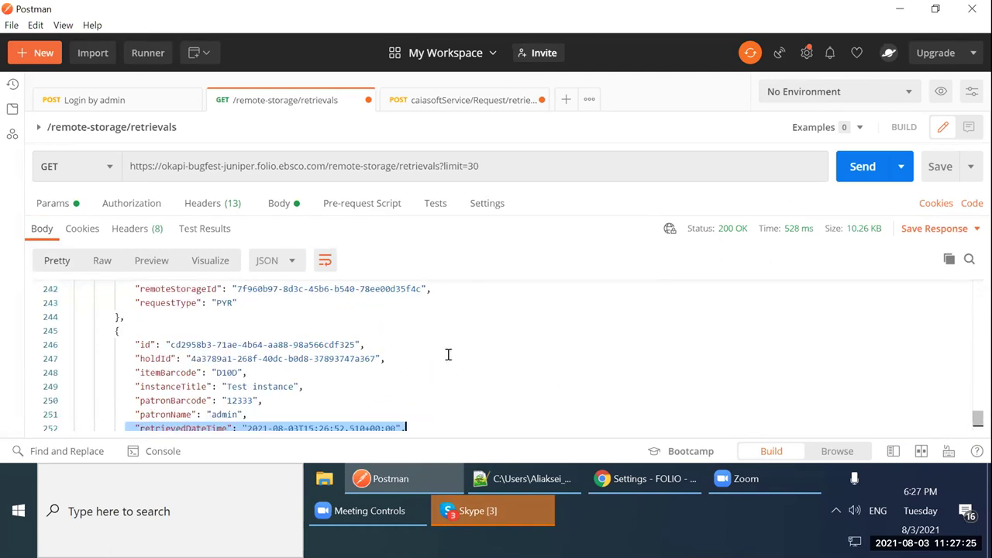
- Copy the holdId value of the D10D retrieval record
scroll(446, 366, up, 3)
drag(371, 356, 191, 358)
key(ctrl+c)
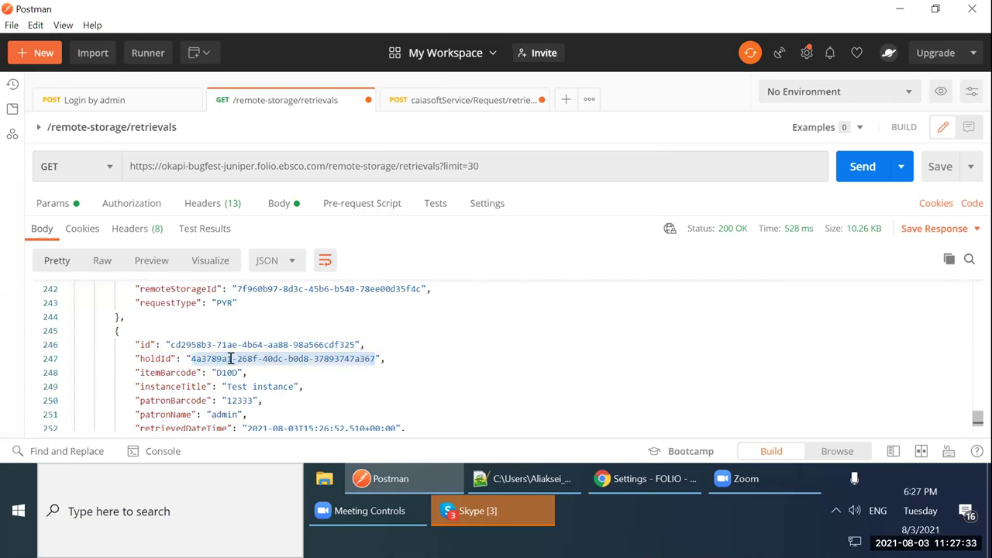
right_click(232, 359)
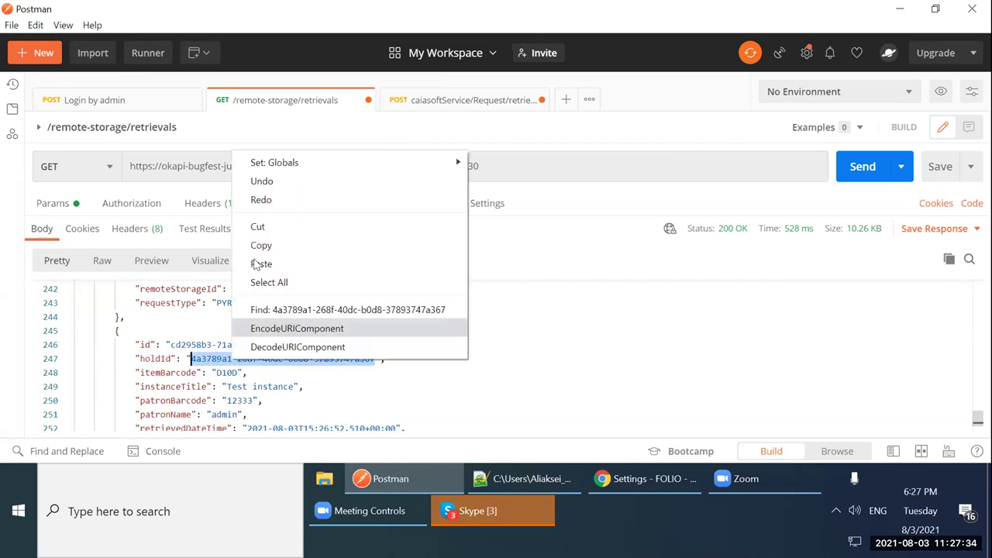
click(603, 507)
click(387, 479)
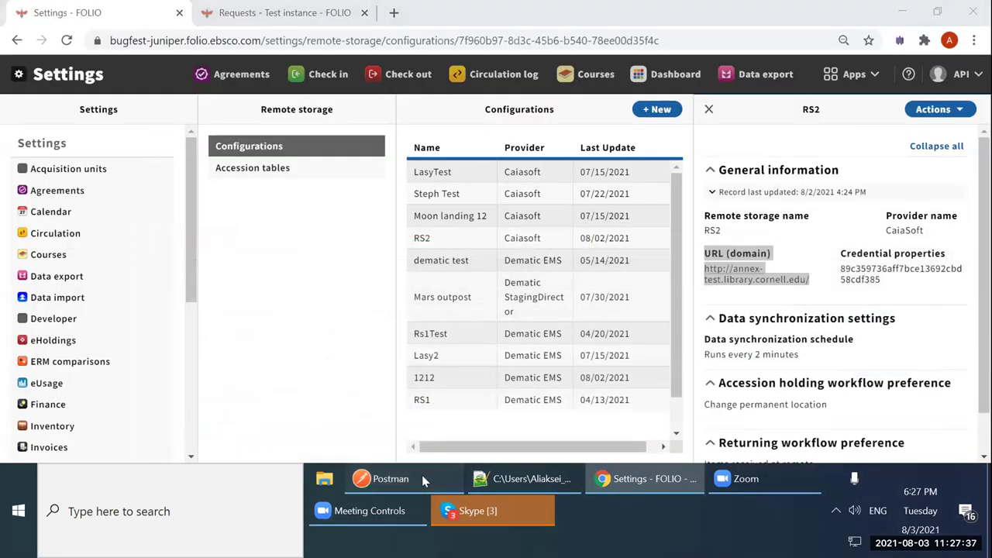
click(423, 480)
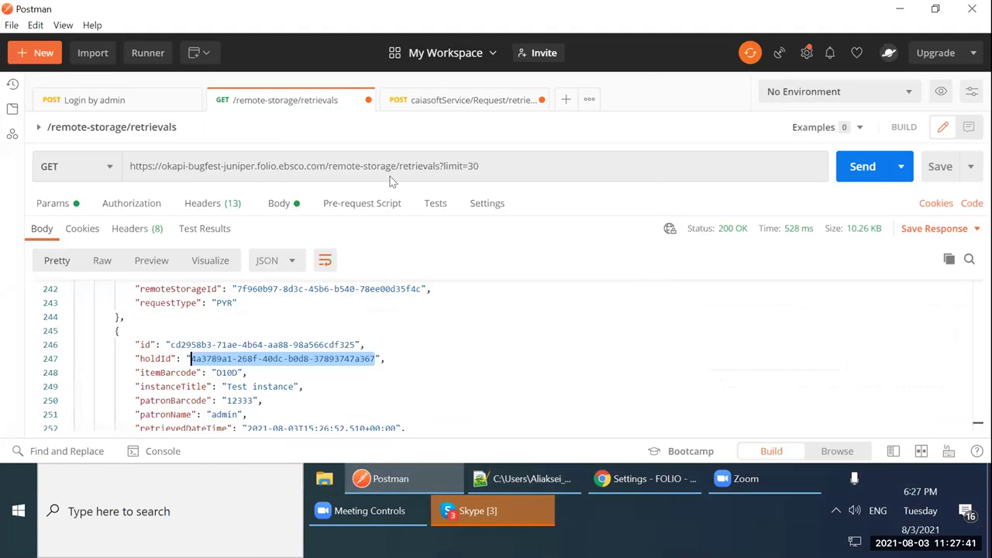
- Replace the hold ID in the caiasoftService/Request/retrieve POST URL with the copied D10D holdId and send the request
click(448, 101)
click(620, 178)
drag(616, 166, 436, 166)
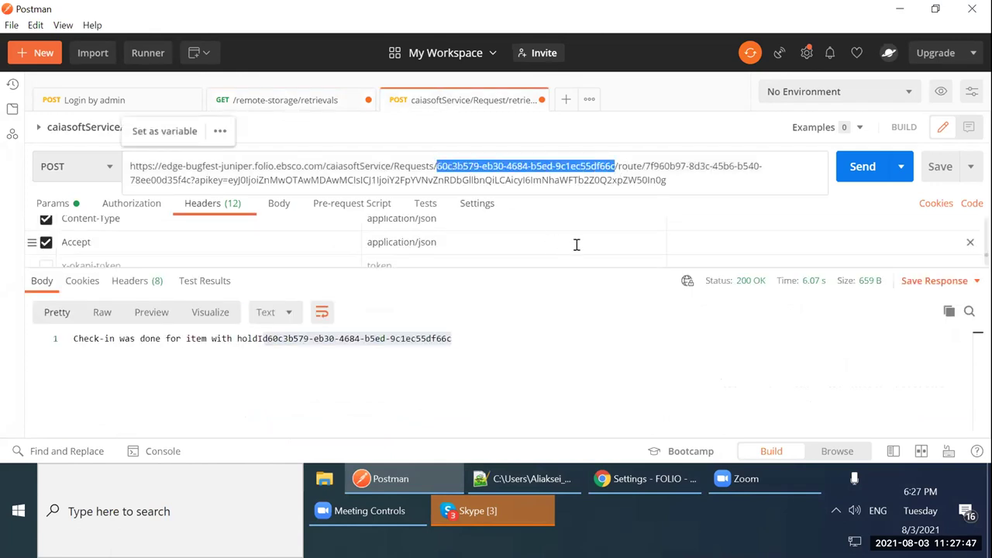
key(ctrl+v)
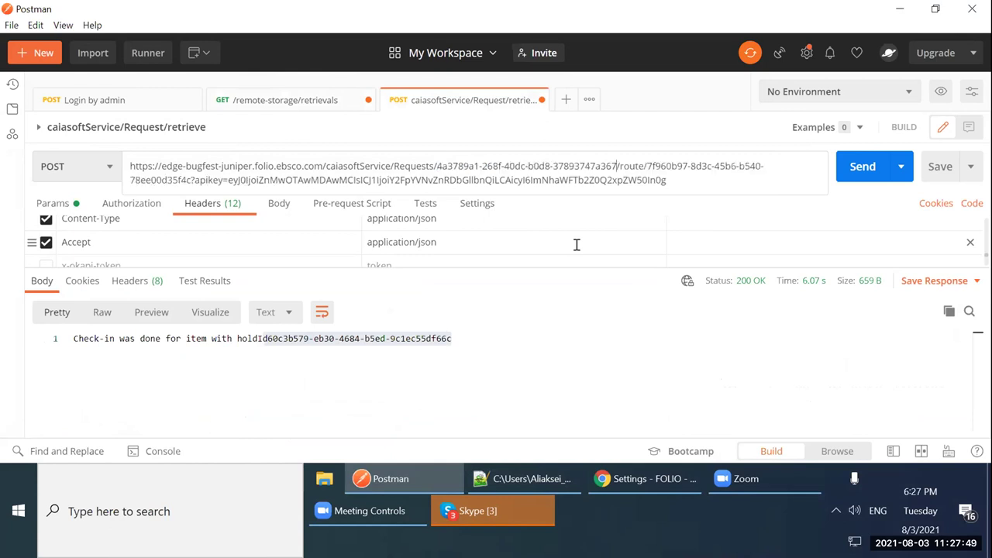
click(859, 164)
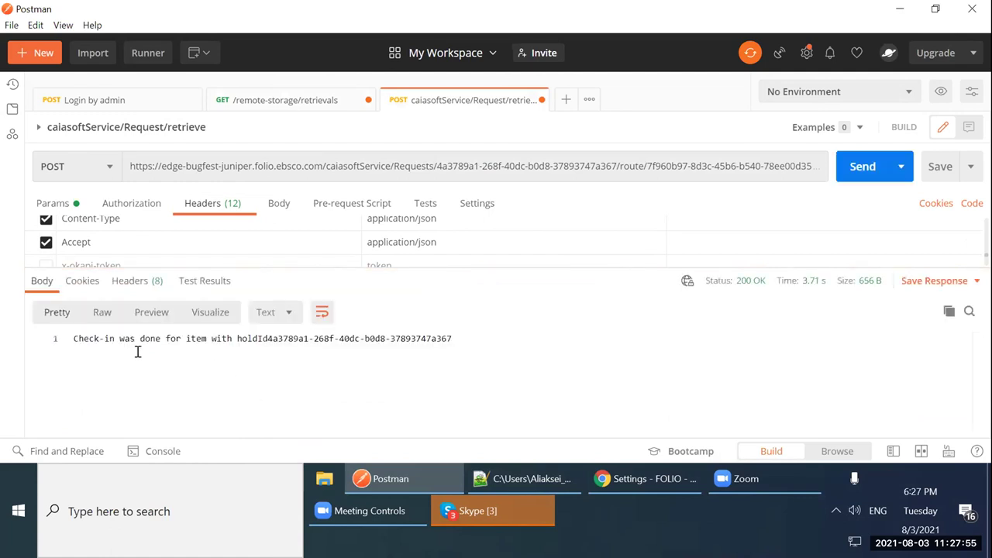
- Check the hold ID in the response, then switch to FOLIO in Chrome, review the D10D request's details and close them
drag(265, 338, 453, 339)
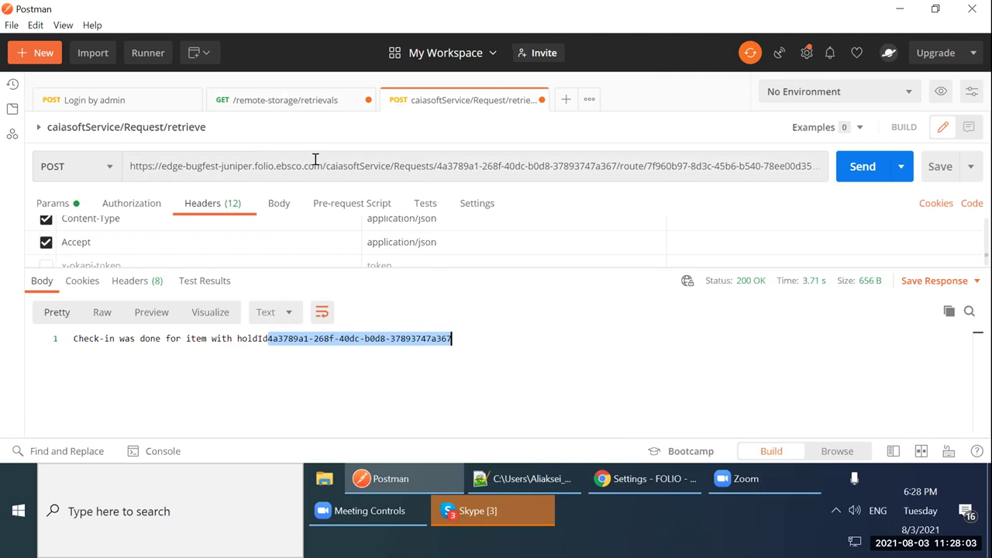
click(645, 482)
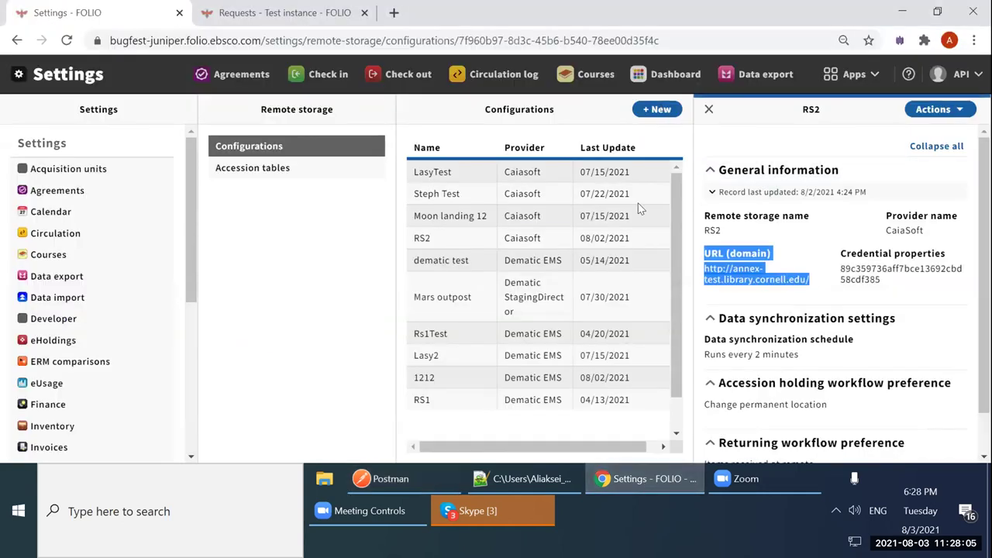
click(309, 23)
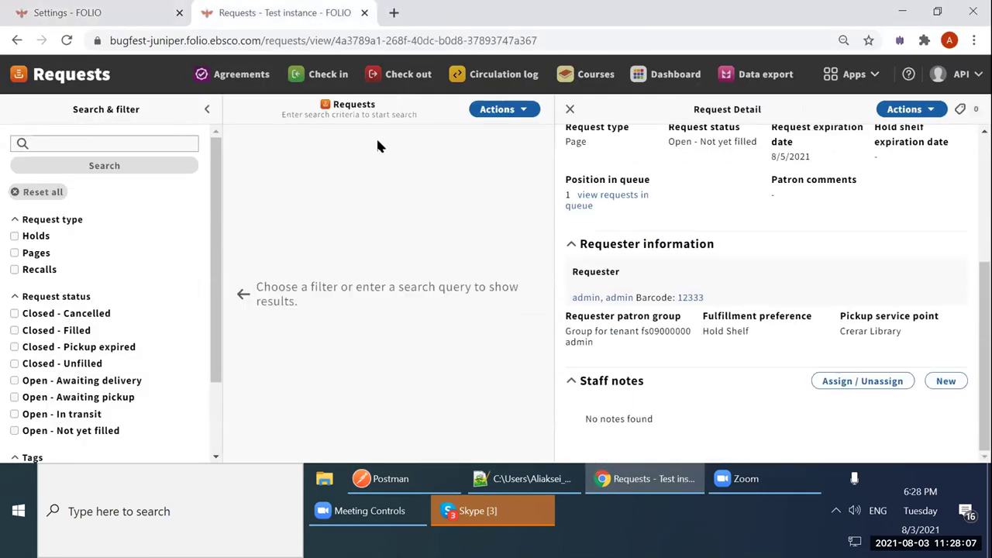
scroll(651, 214, up, 3)
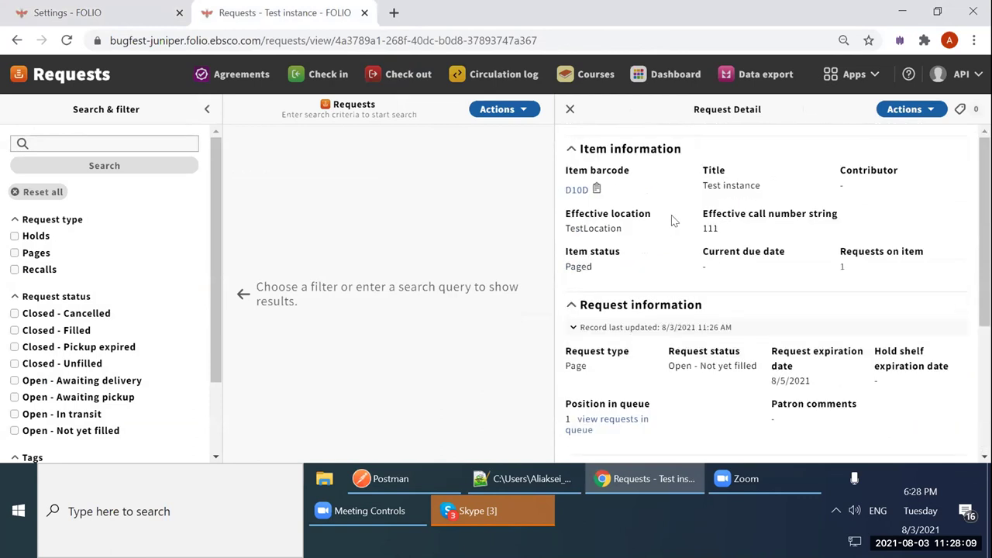
click(570, 113)
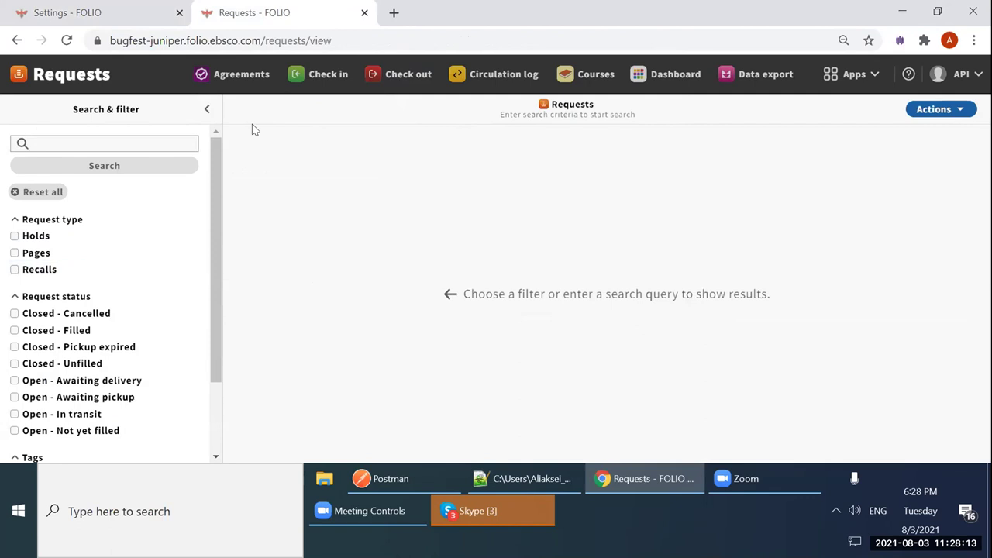
- Open the D10D item record from the TestLocation > 111 holdings of Test instance in Inventory
click(868, 77)
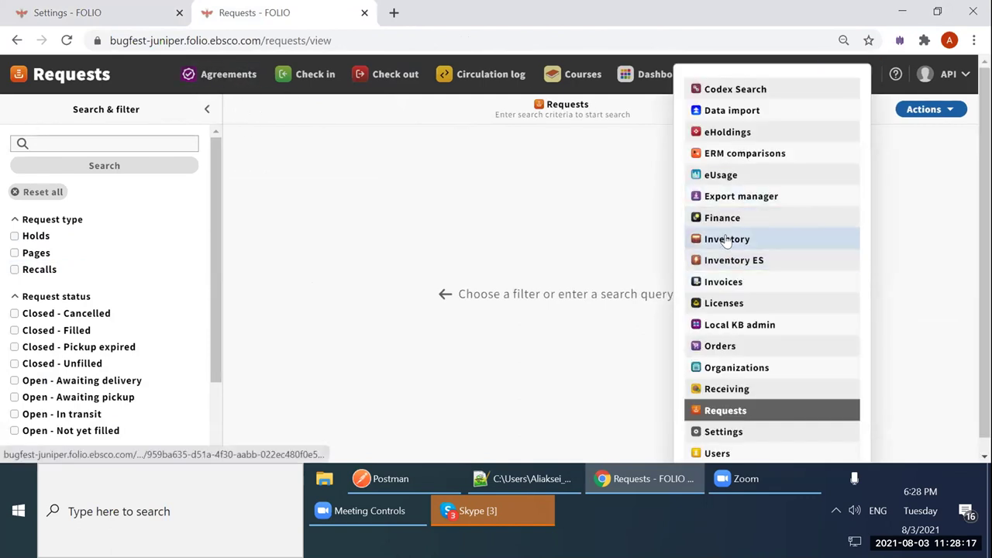
click(850, 238)
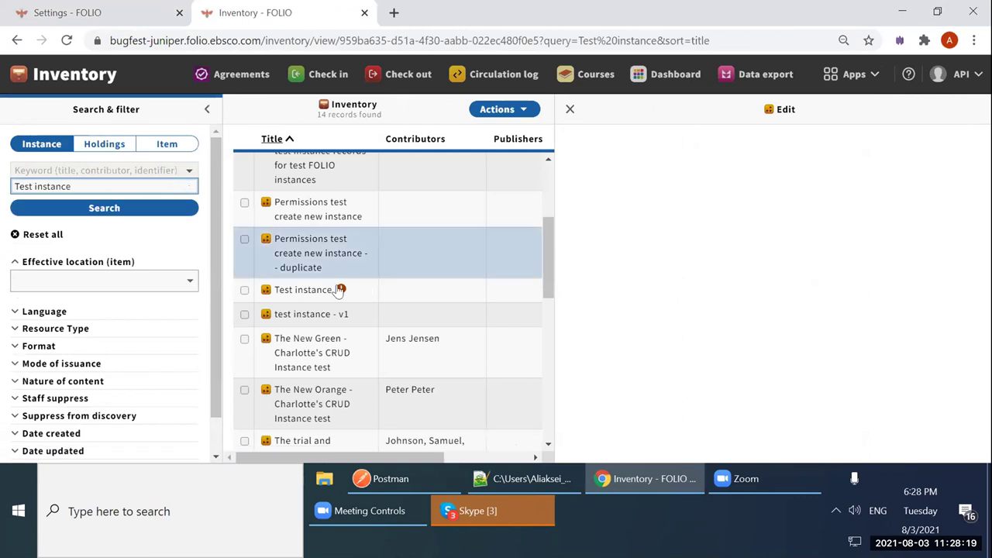
click(305, 288)
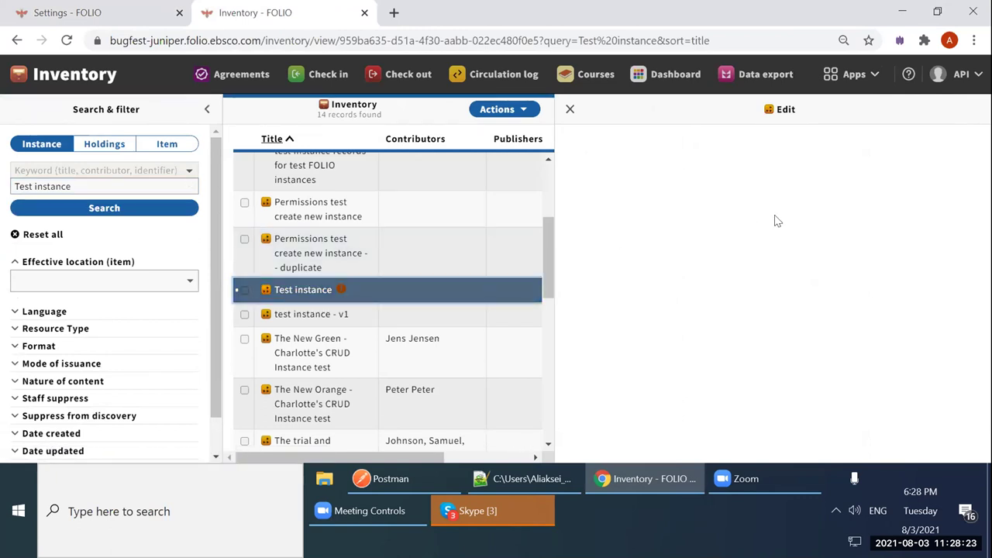
scroll(778, 221, down, 1)
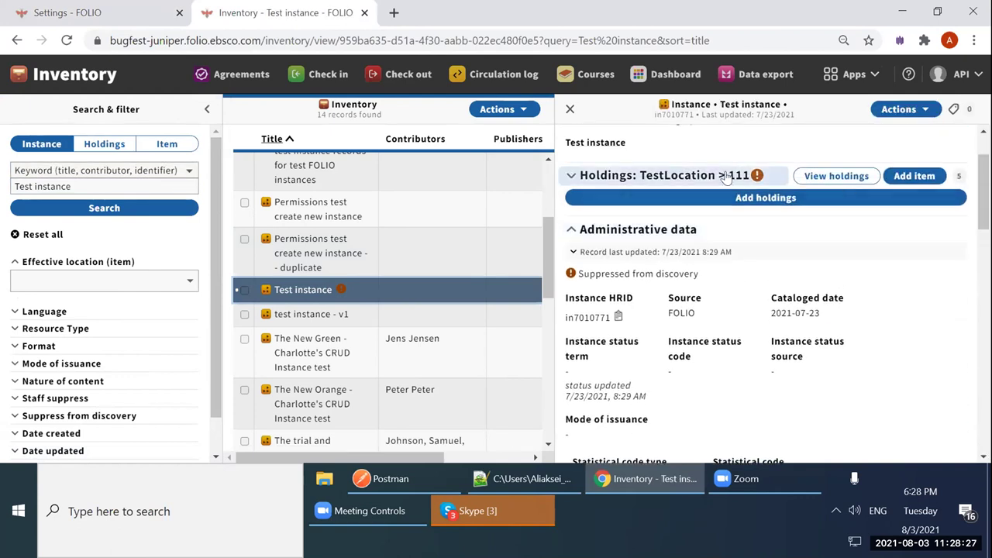
click(727, 176)
scroll(659, 225, down, 1)
click(594, 254)
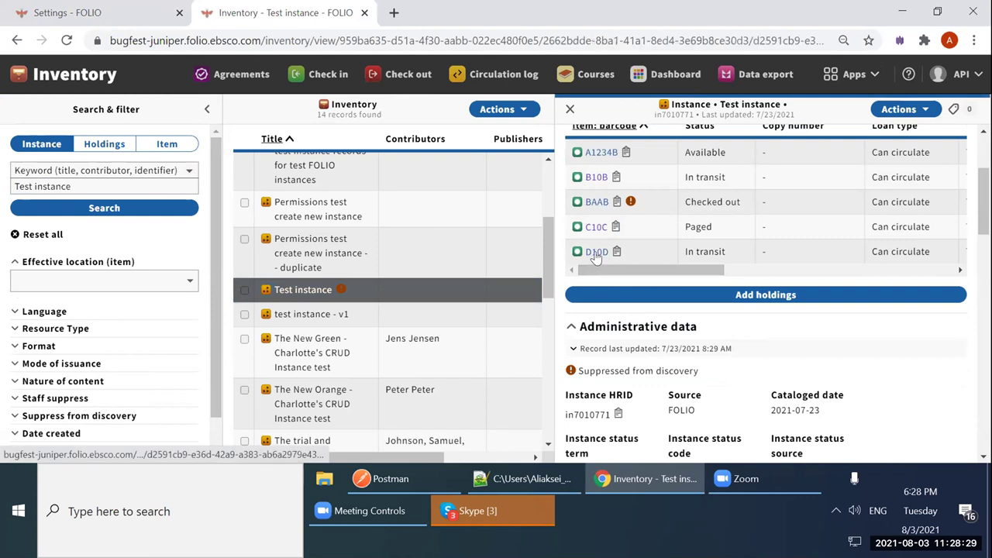
- Examine the D10D item's status, location and most recent check-in date in its circulation history
scroll(228, 271, down, 5)
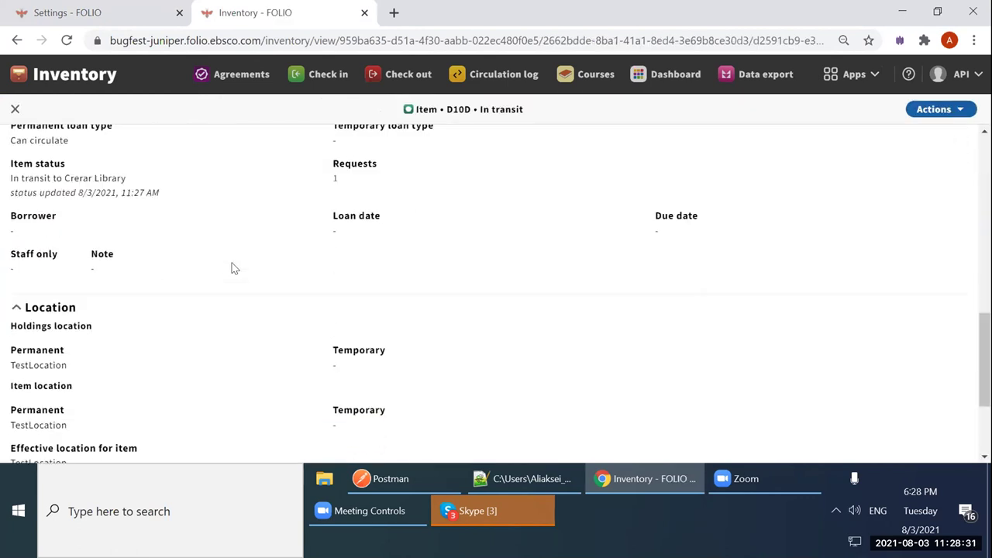
scroll(231, 269, down, 2)
drag(121, 434, 30, 417)
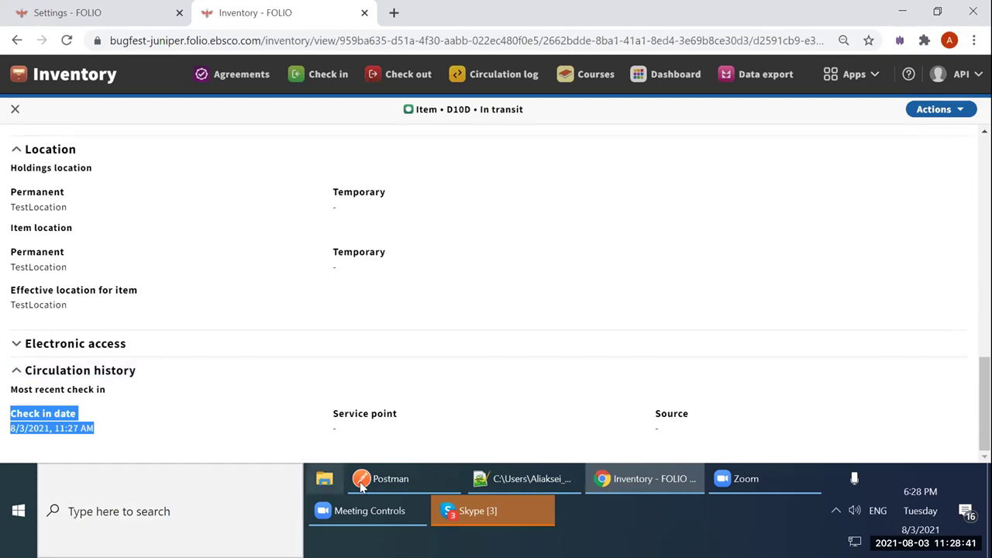
mouse_move(361, 485)
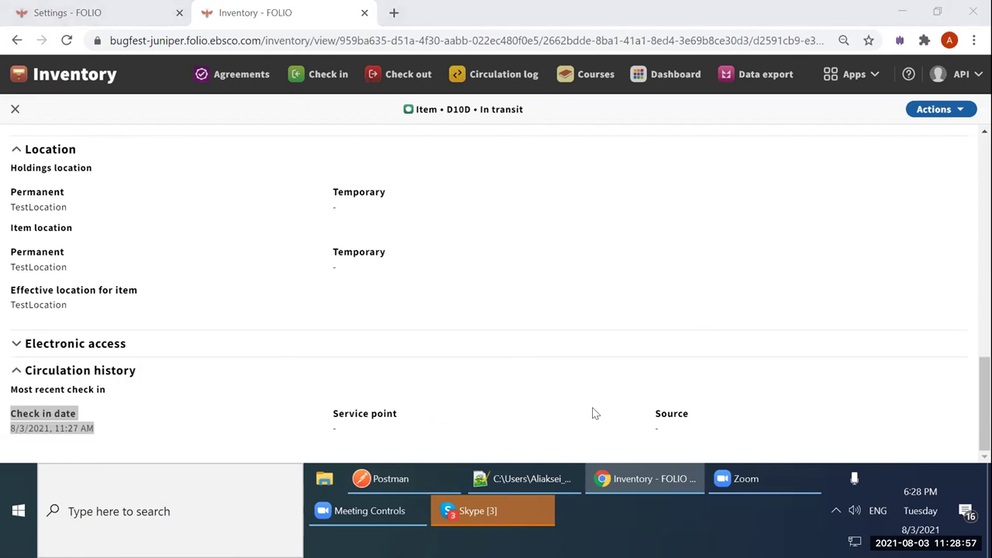
click(898, 411)
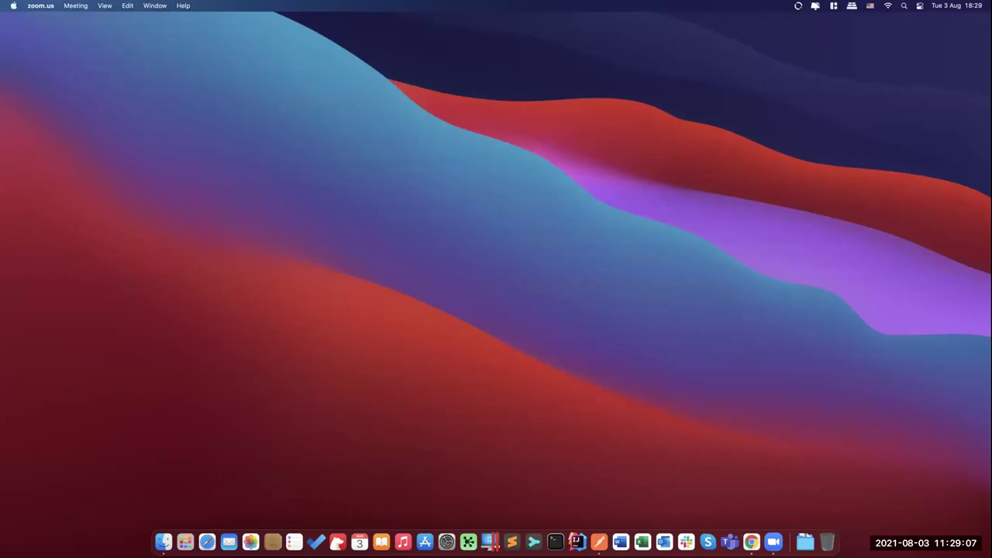
- Switch to Chrome and view the accession holding workflow preference of the RS3 and RS4 remote storage configurations
click(751, 542)
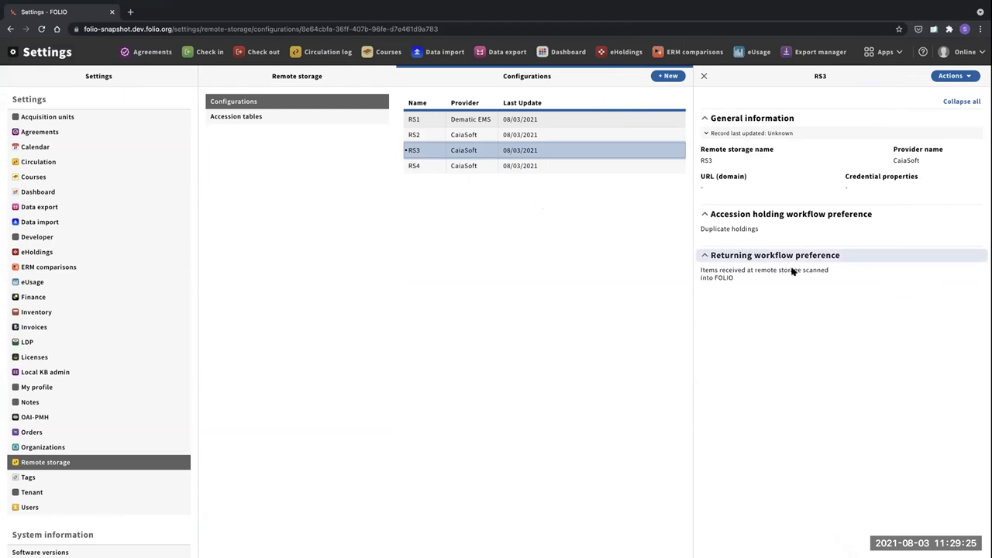
click(436, 168)
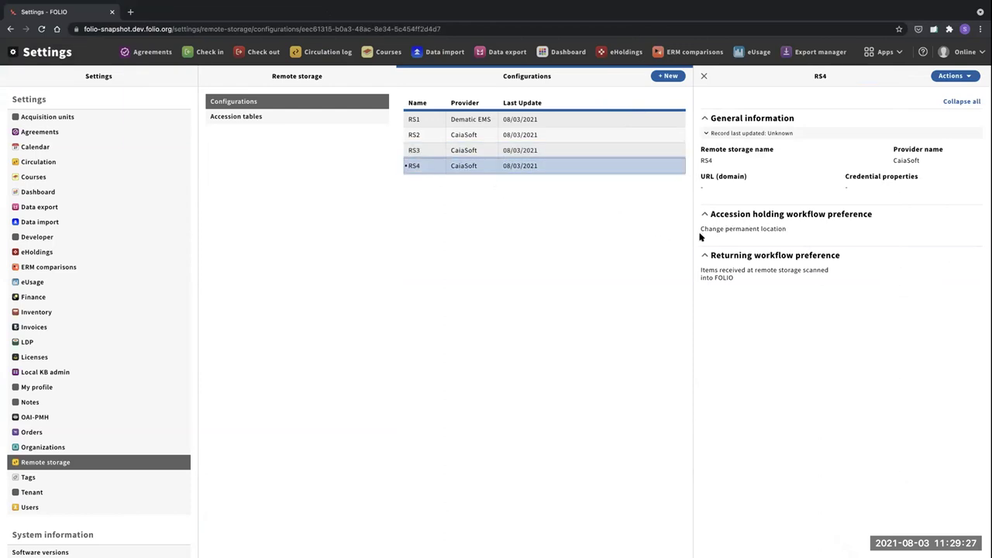
- Go to Inventory and expand the Main Library holdings of Sample instance to inspect its items' effective locations
click(883, 52)
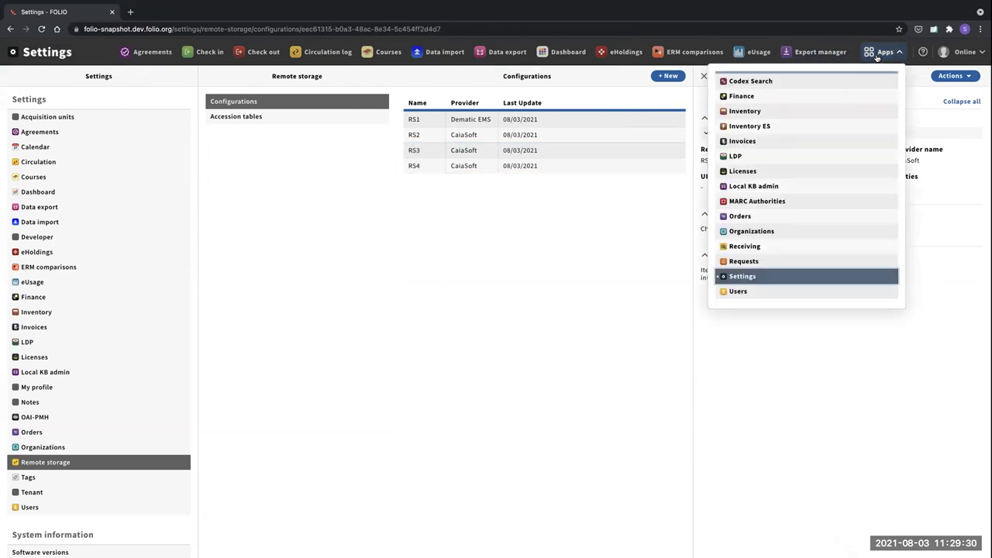
click(785, 113)
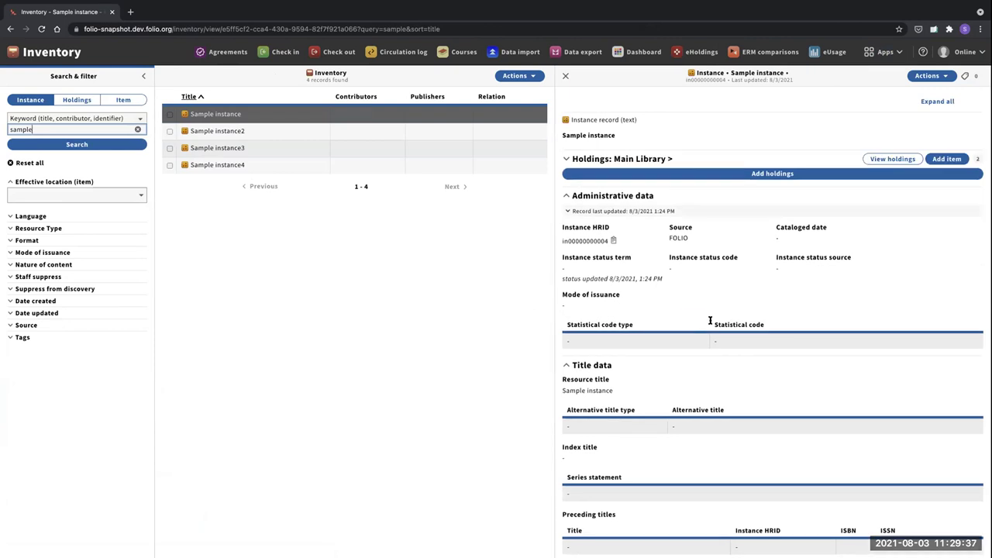
click(562, 158)
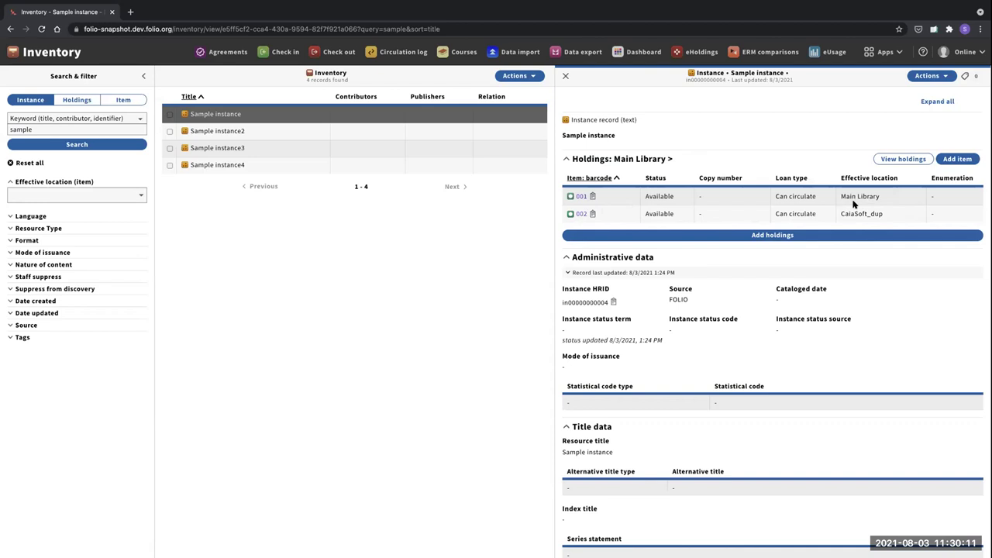
- Change the permanent location of item 001 to CaiaSoft_dup (KU/CC/DI/CSD) Remote, save the item and dismiss the notification
click(580, 197)
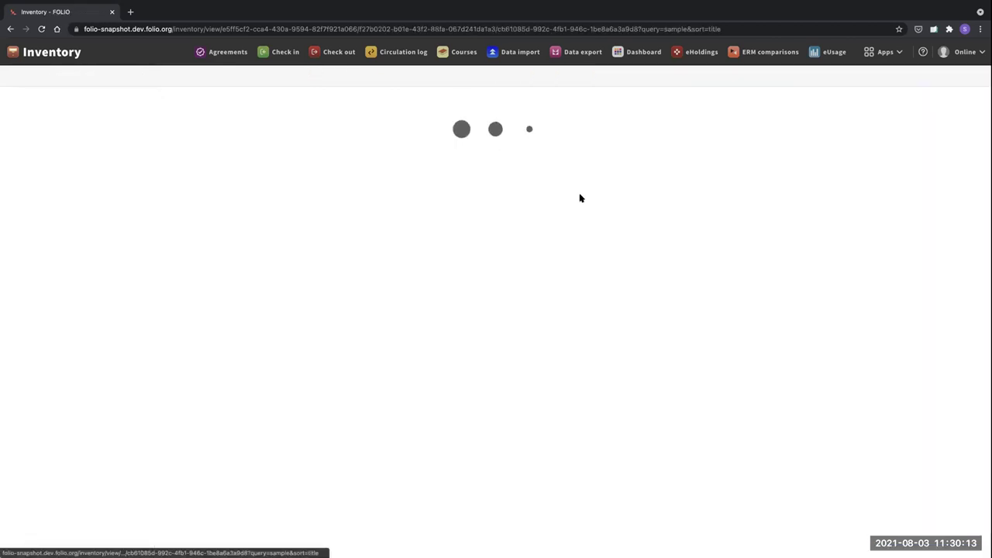
click(953, 76)
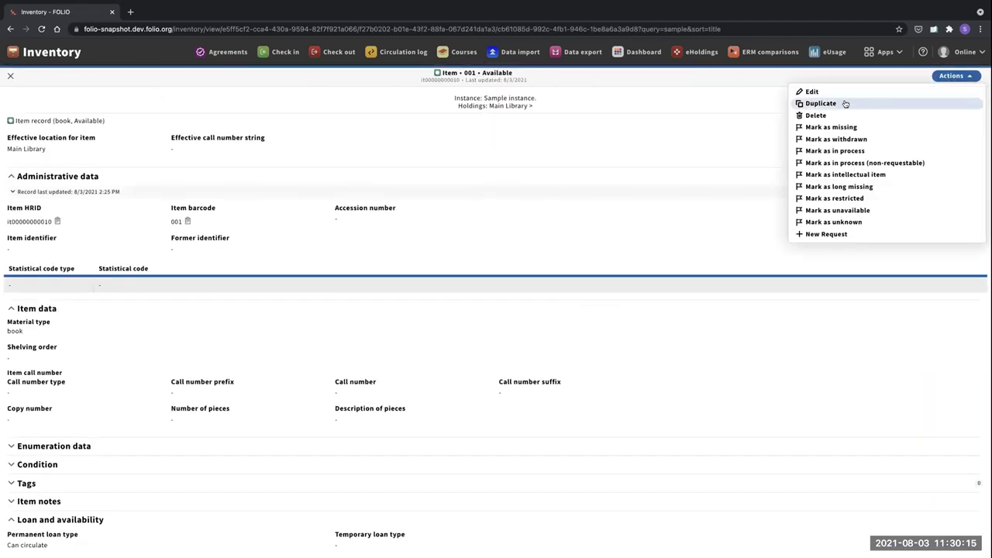
click(812, 91)
scroll(184, 362, down, 10)
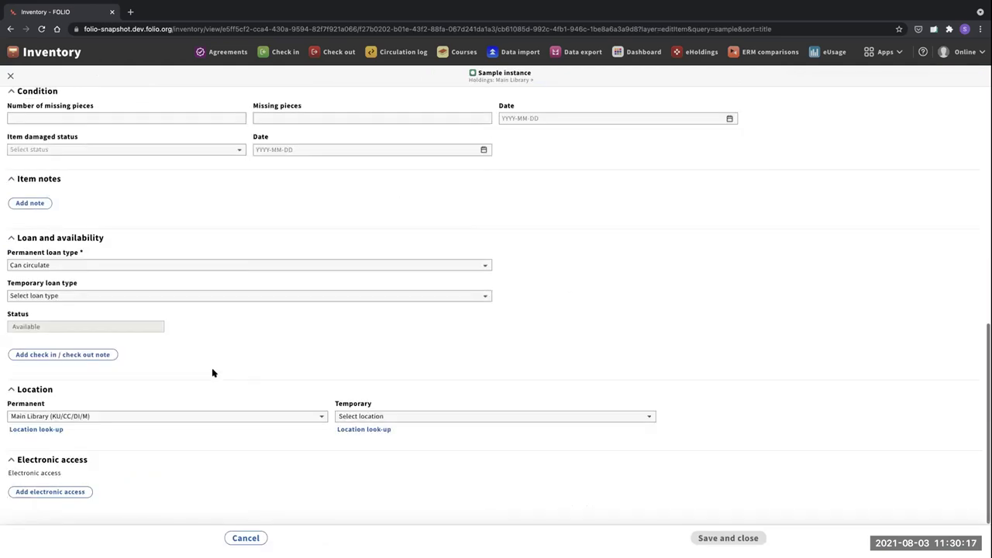
click(149, 414)
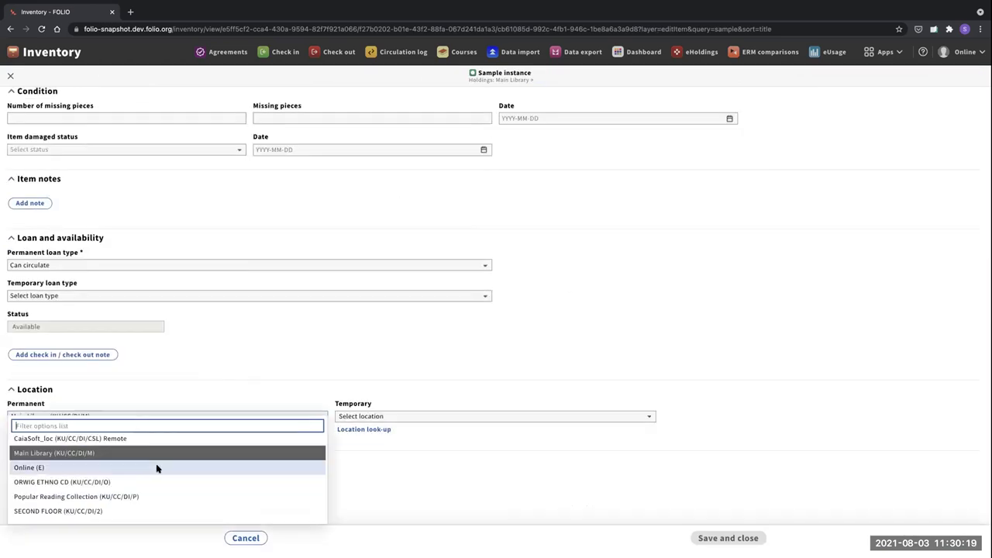
scroll(159, 472, up, 2)
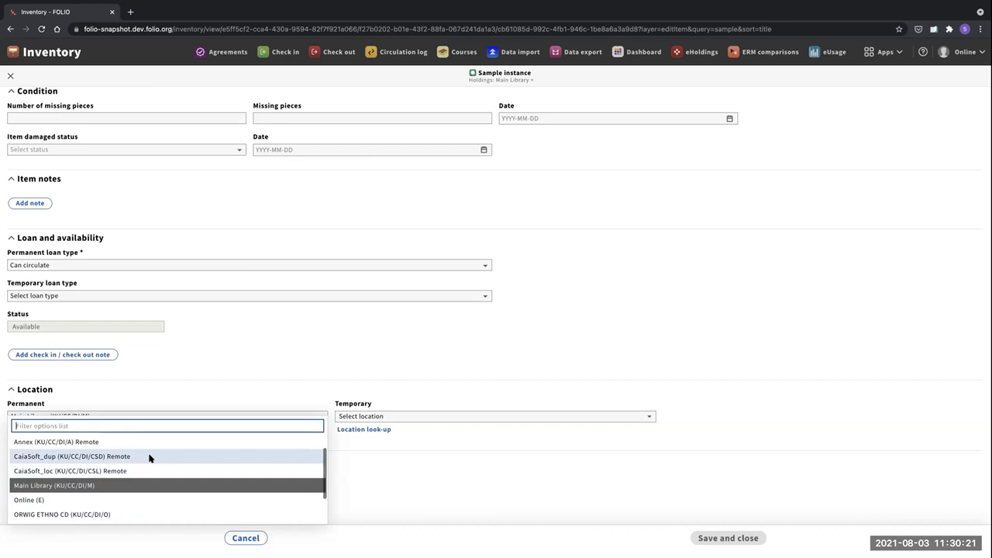
click(152, 456)
click(721, 543)
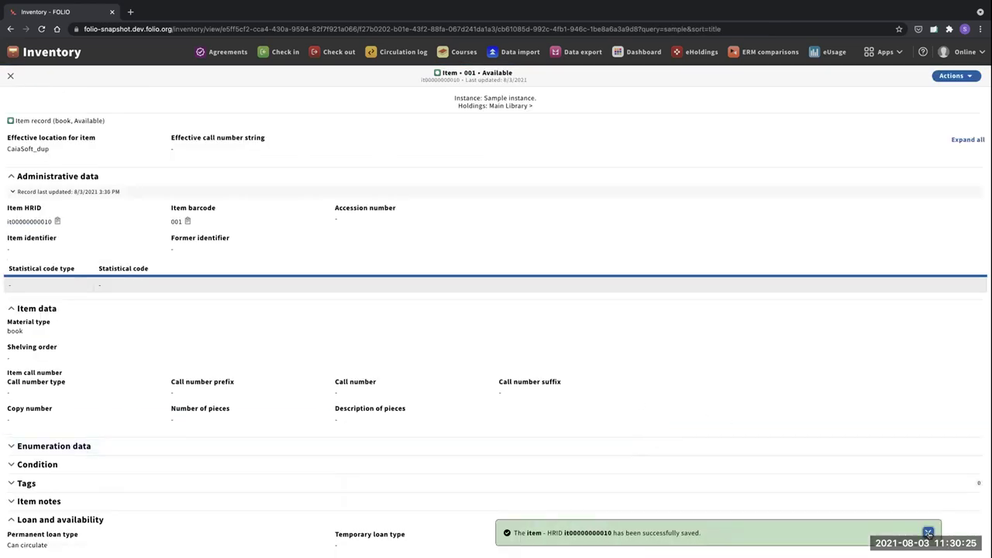
click(929, 533)
- Switch to Postman, check the item barcode and remote storage ID in the perform accesion - RS3 request, and send it
key(super+Tab)
key(super+Tab)
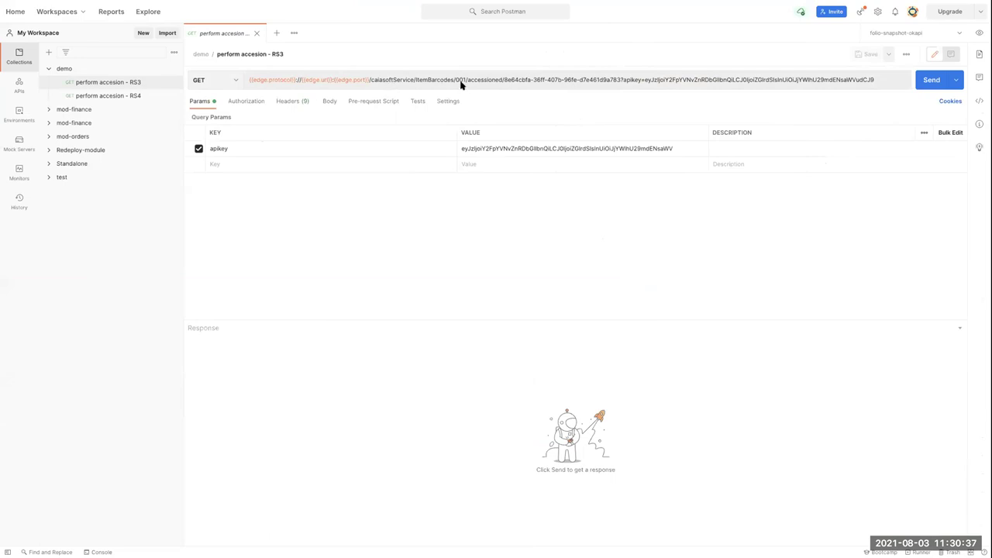
drag(456, 79, 621, 93)
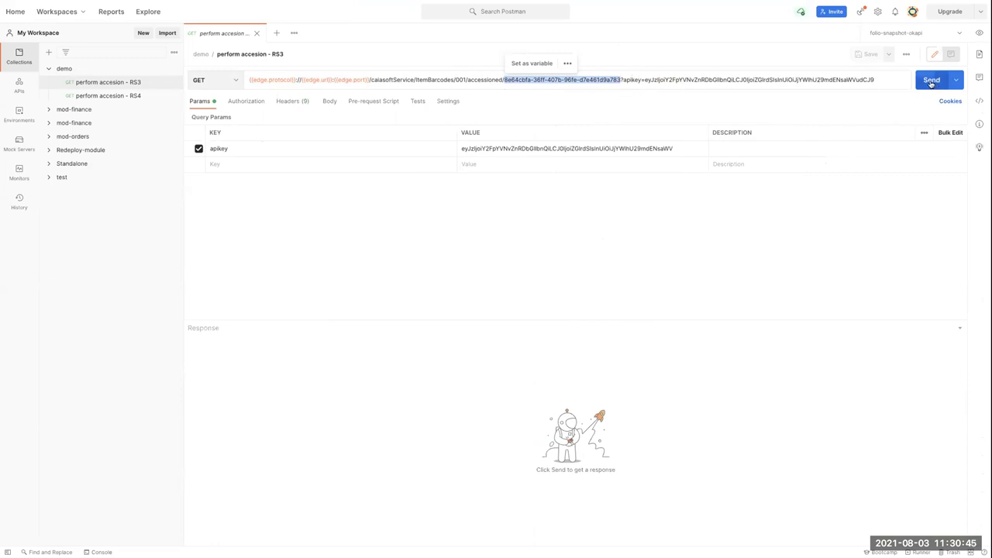
click(931, 81)
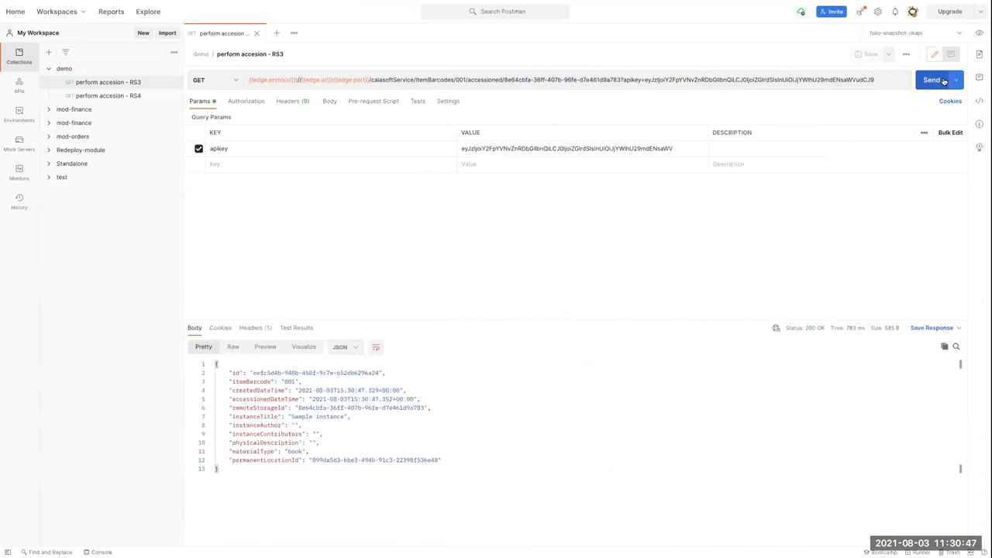
double_click(290, 382)
- Return to Chrome, close the item 001 record and expand the CaiaSoft_dup holdings of Sample instance to check its items
key(super+Tab)
key(super+Tab)
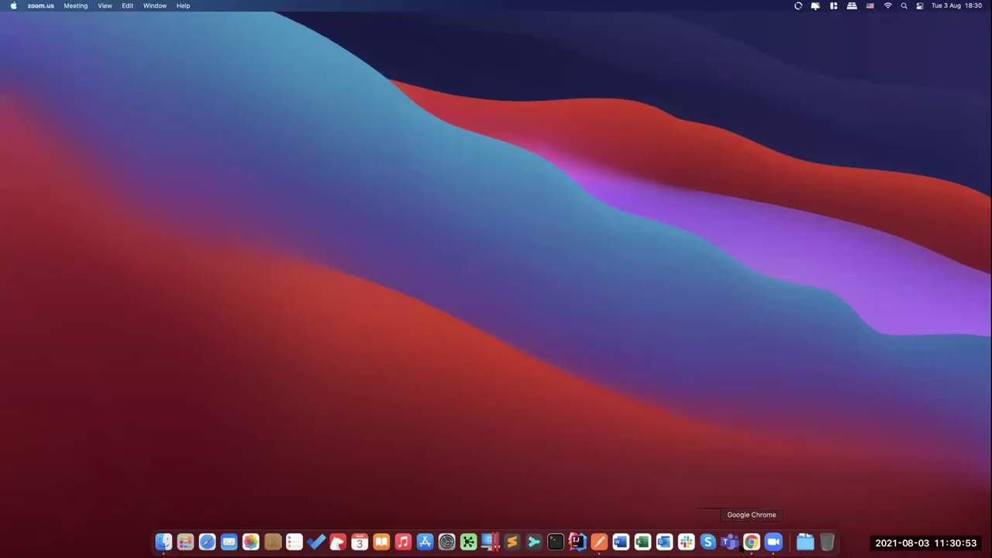
click(752, 542)
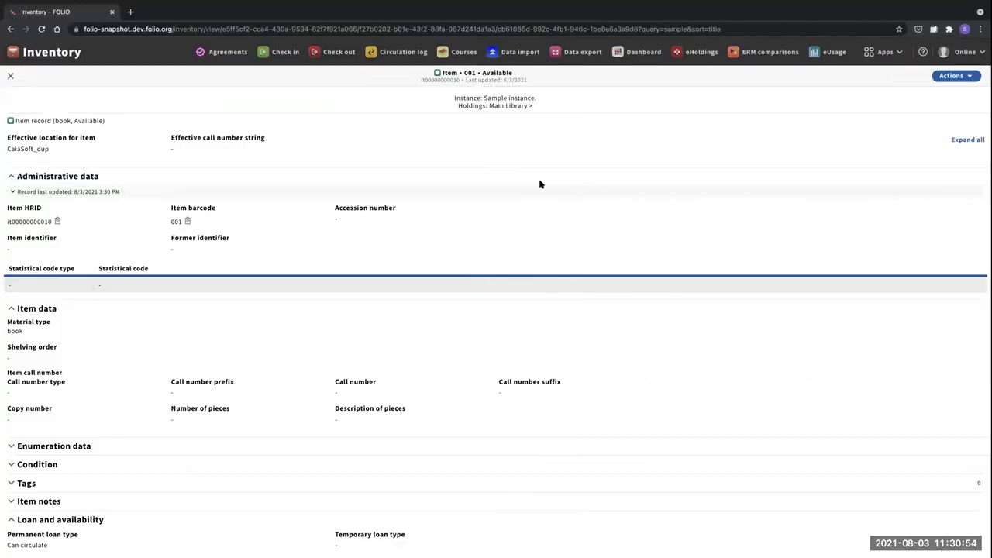
click(12, 75)
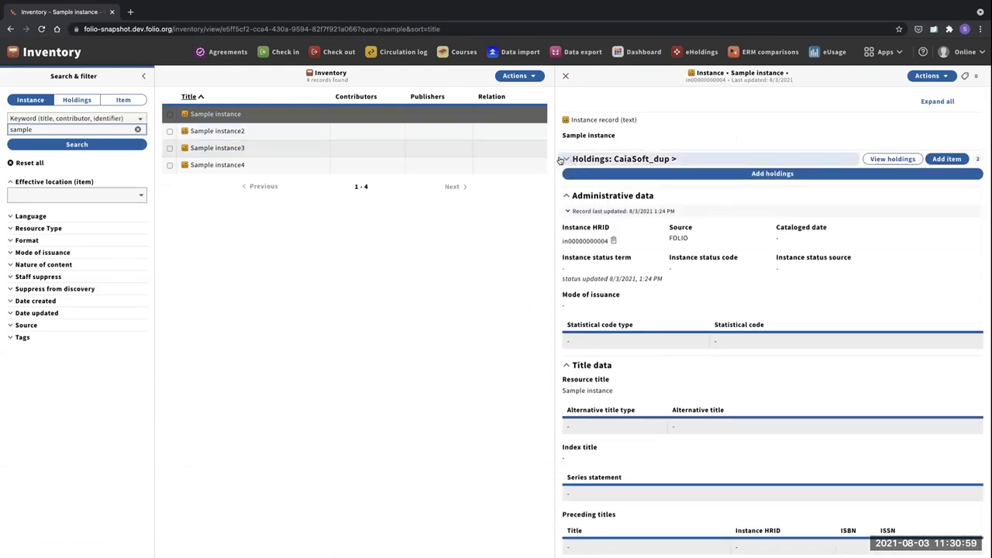
click(563, 159)
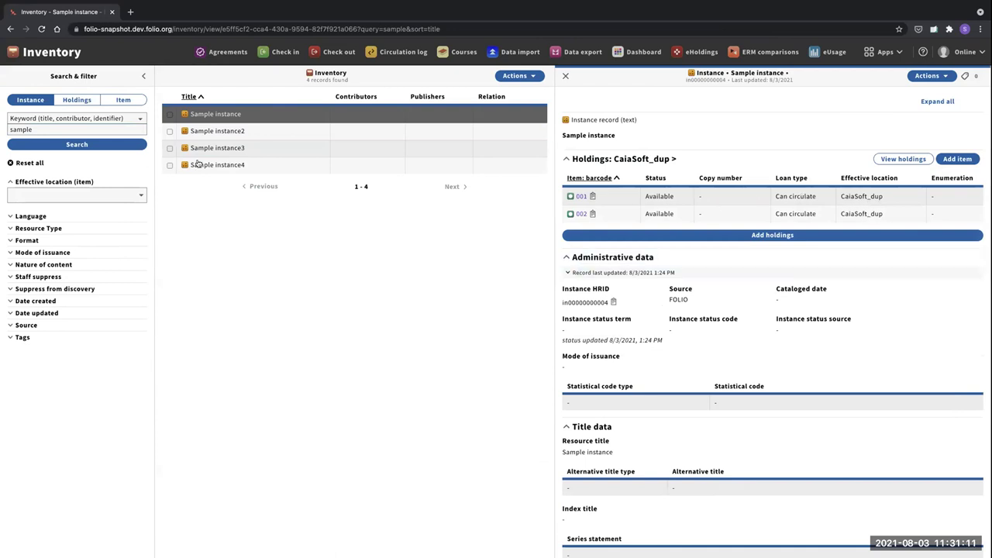
- Open Sample instance2 and expand its Main Library and CaiaSoft_dup holdings to compare their items
click(222, 134)
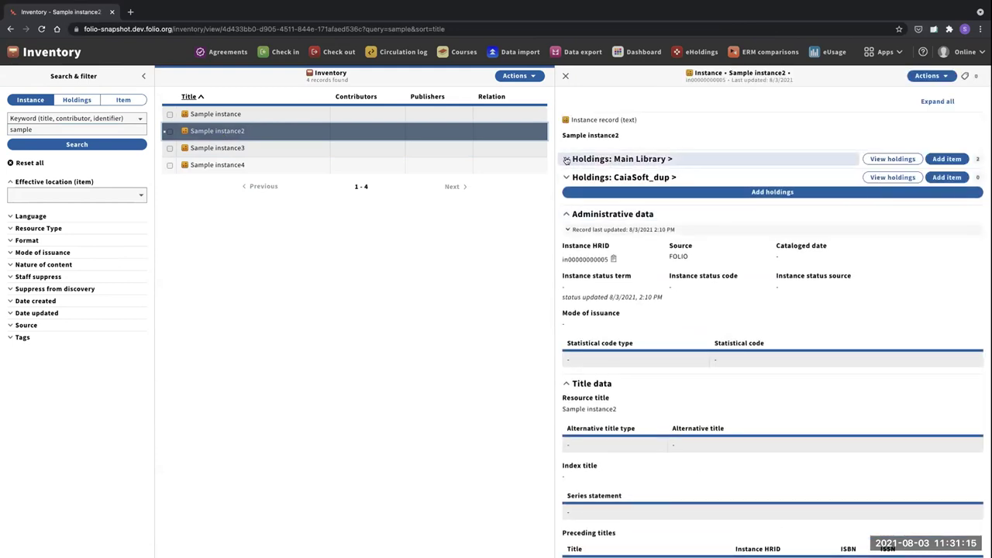
click(567, 159)
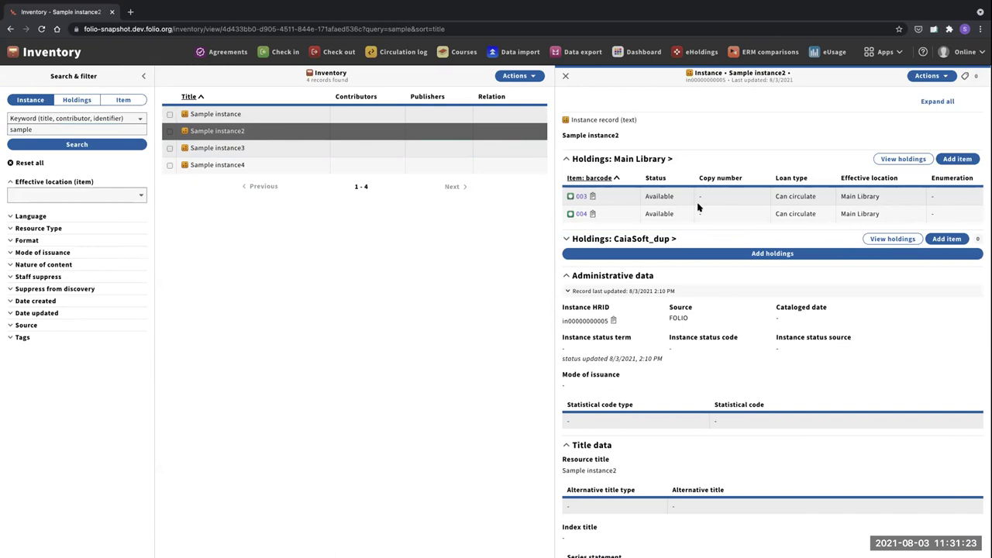
click(566, 239)
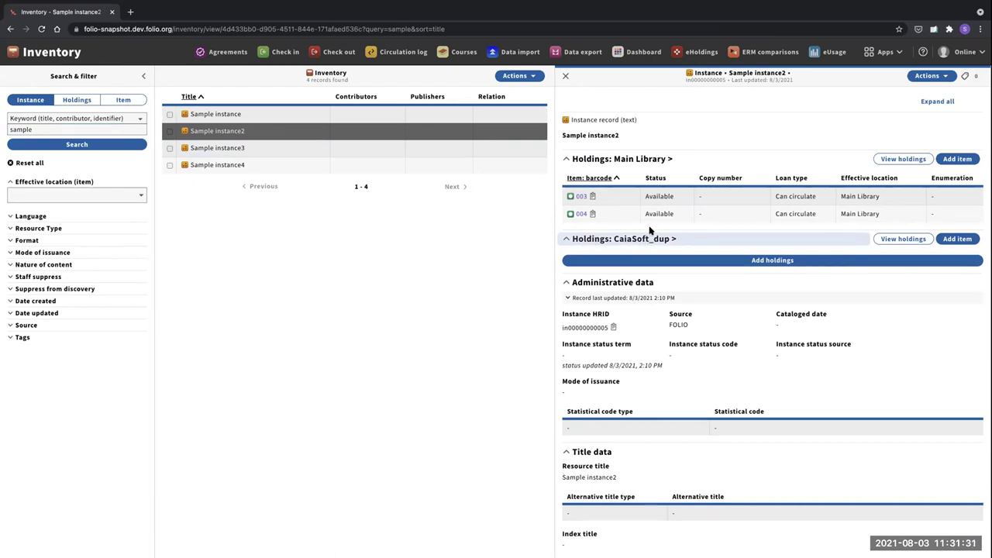
- Change the permanent location of item 003 in Sample instance2 to CaiaSoft_dup (KU/CC/DI/CSD) Remote, save the item and close its record
click(582, 196)
click(955, 75)
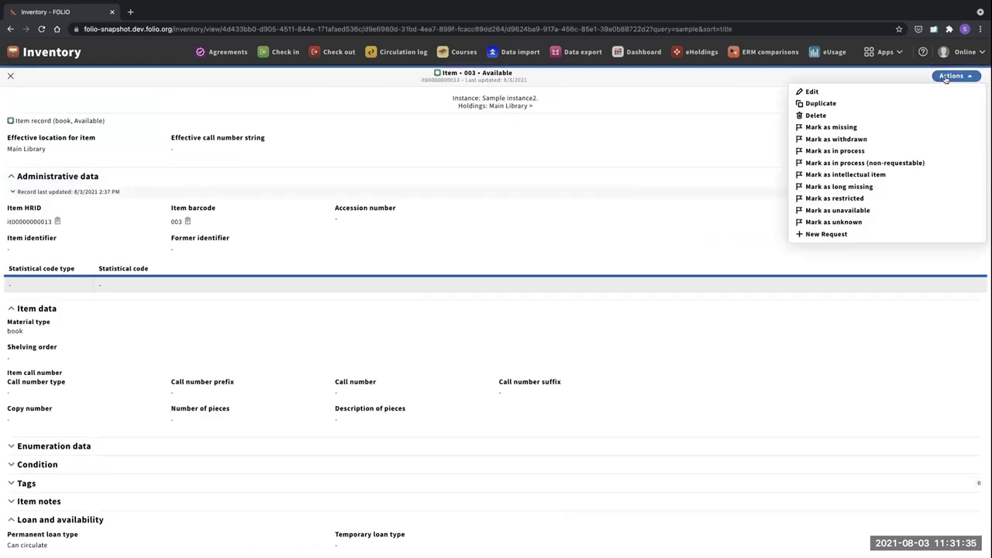
click(810, 91)
scroll(225, 371, down, 10)
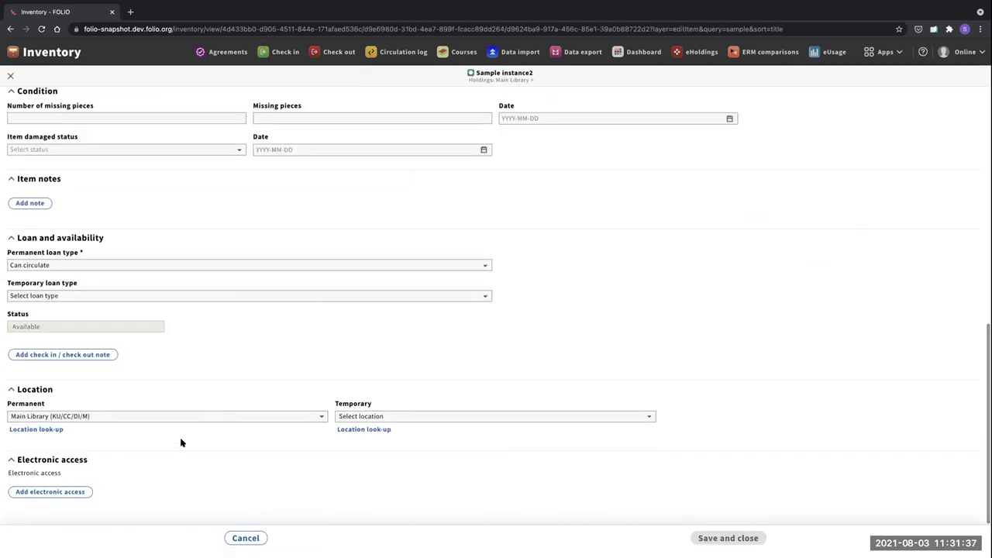
click(186, 416)
scroll(147, 457, up, 2)
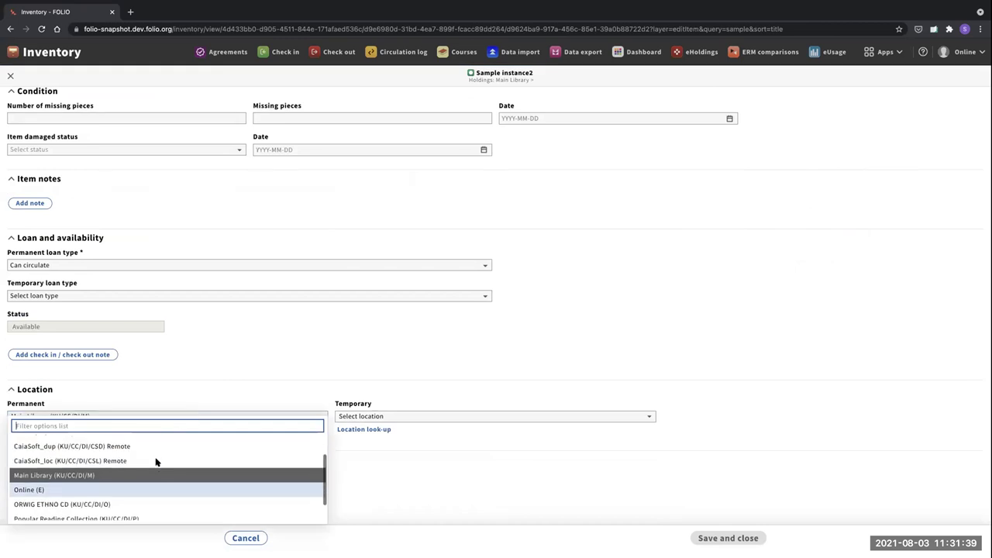
click(137, 445)
click(727, 538)
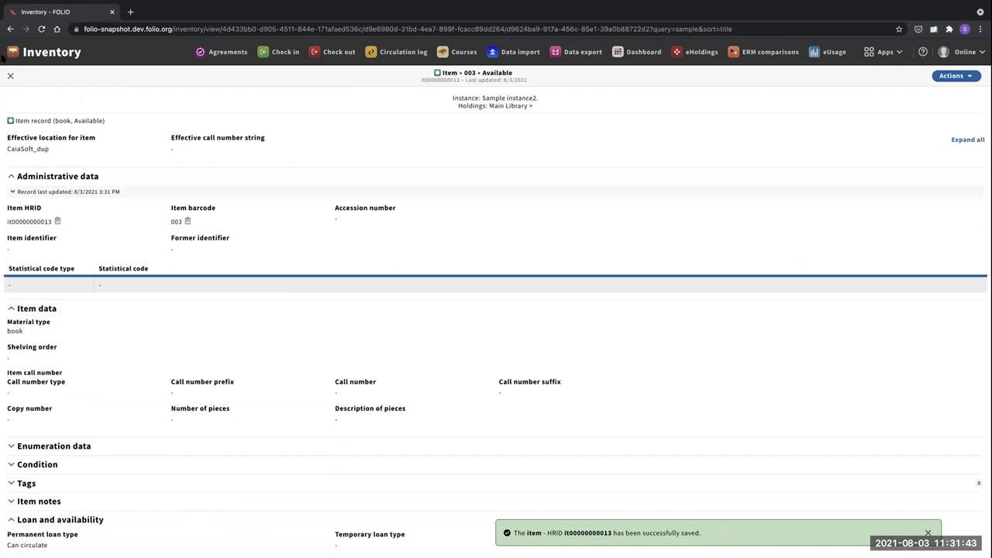
click(10, 75)
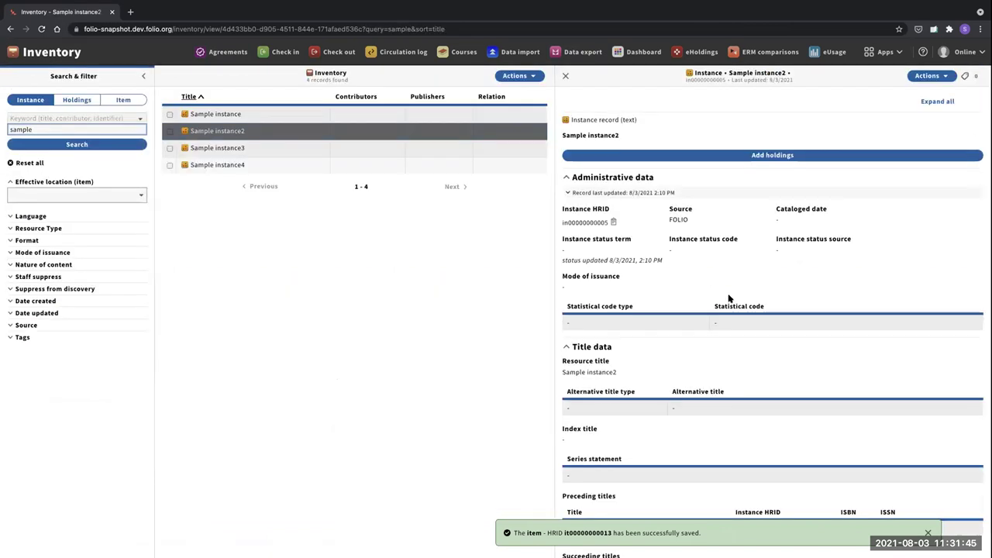
- Switch to Postman, set the item barcode in the perform accesion - RS3 request URL to 003, send it and check the returned barcode
key(super+Tab)
key(super+Tab)
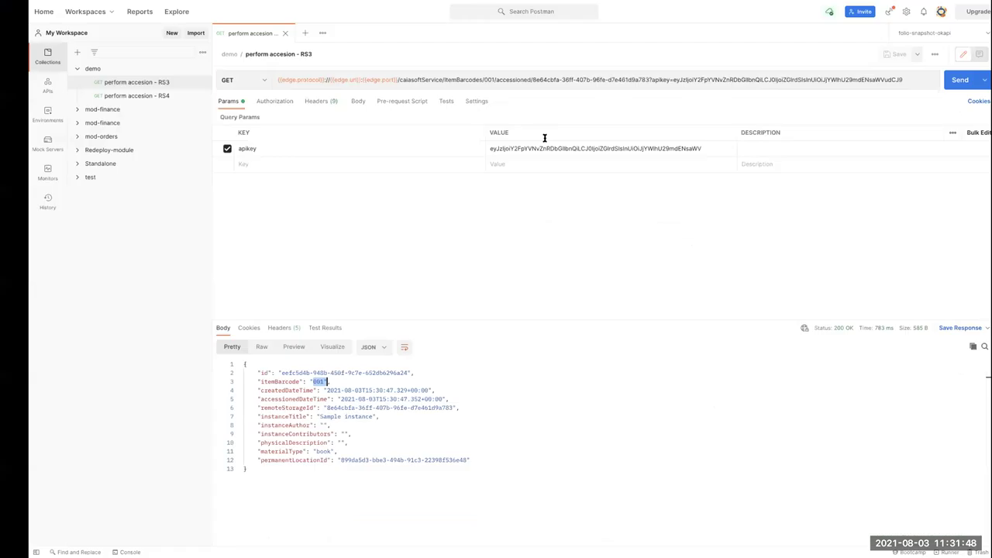
drag(532, 80, 649, 80)
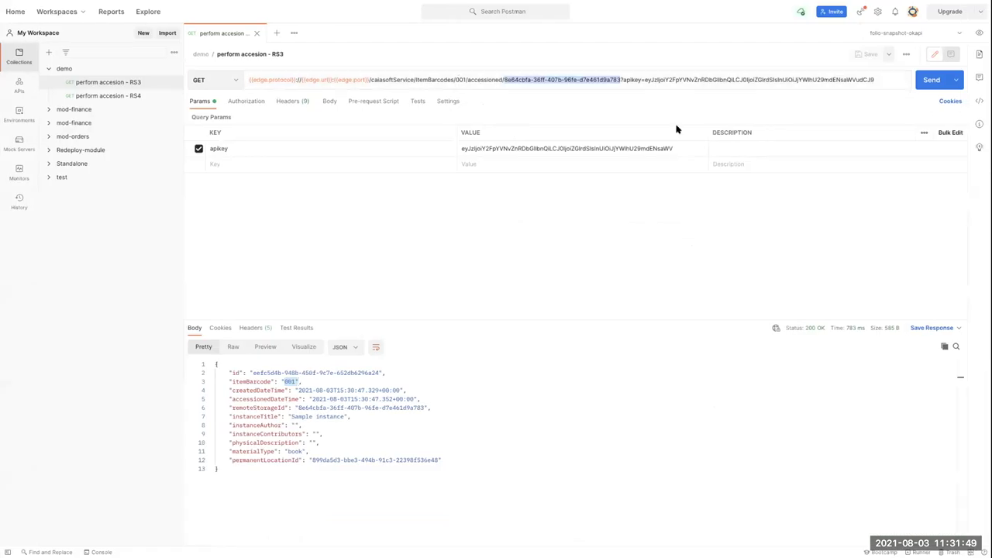
click(530, 80)
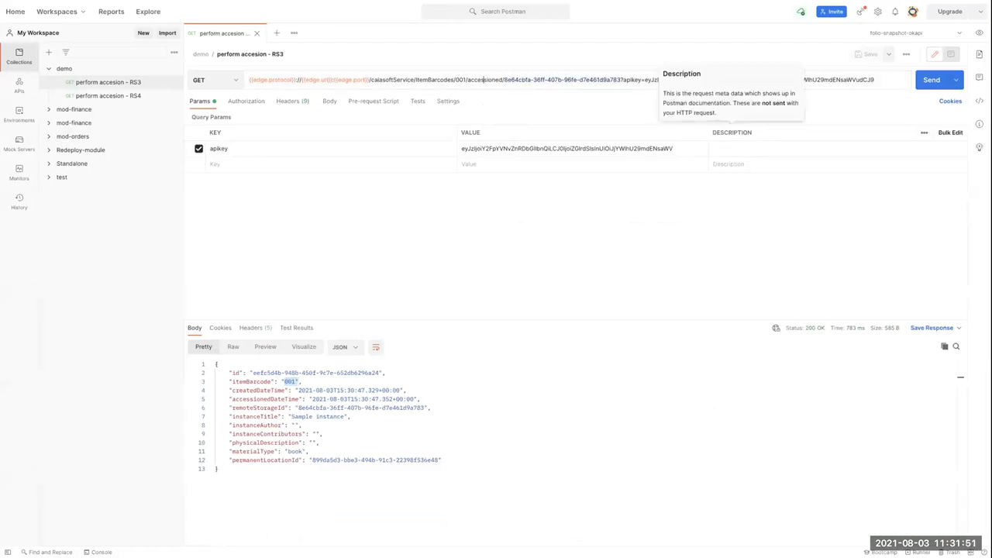
key(BackSpace)
text(3)
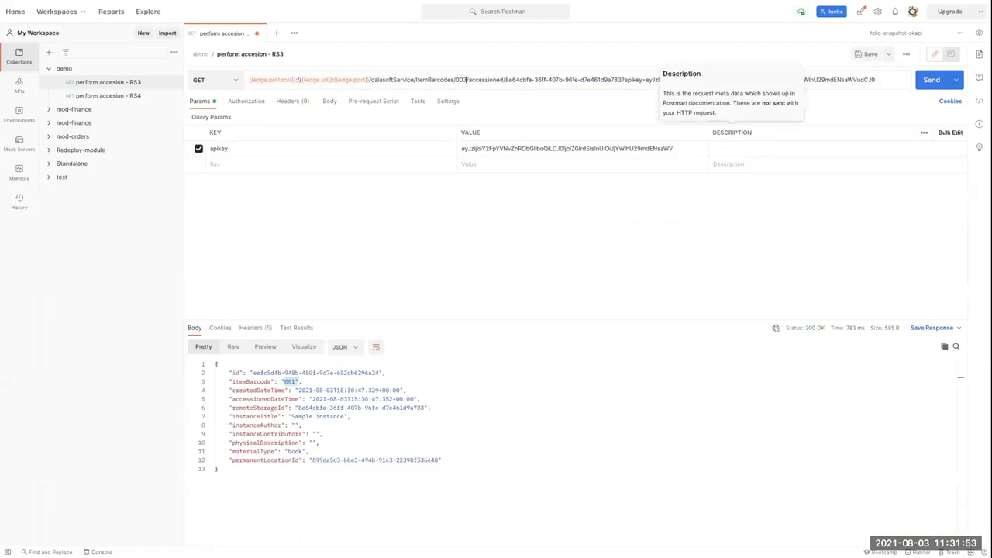
click(927, 81)
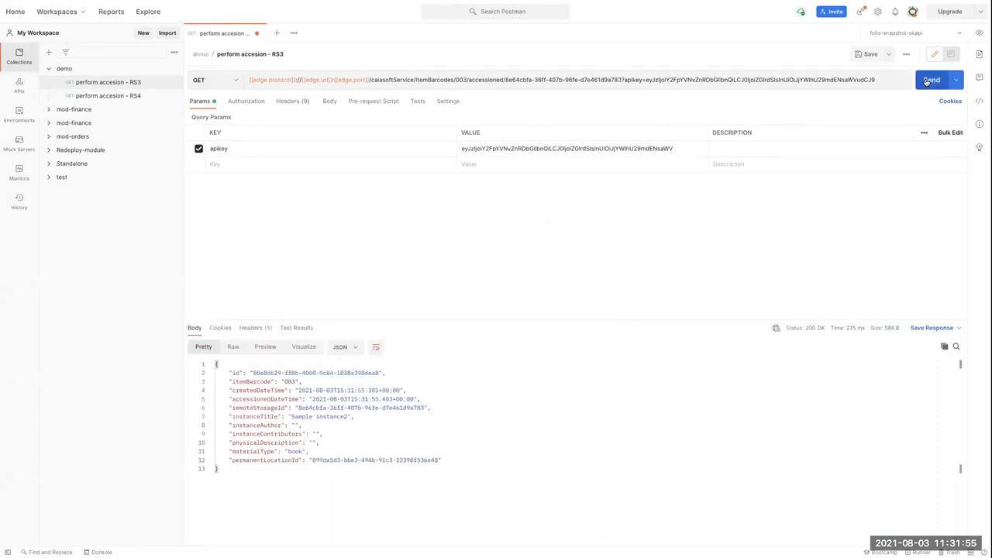
drag(284, 380, 299, 380)
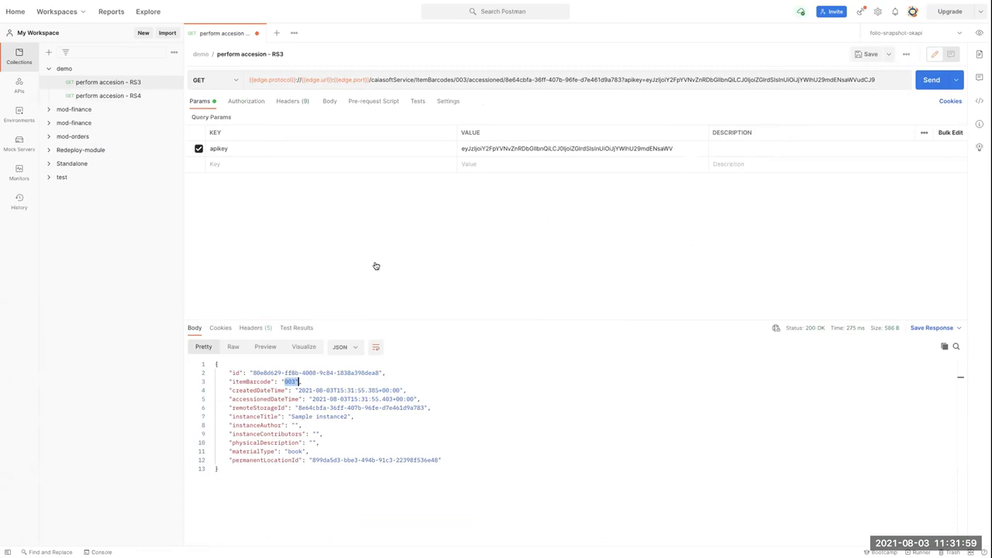
- Return to Chrome, reload the page and expand the Main Library and CaiaSoft_dup holdings of Sample instance2 to check their items
key(super+Tab)
key(super+Tab)
key(super+Tab)
key(super+Tab)
key(super+Tab)
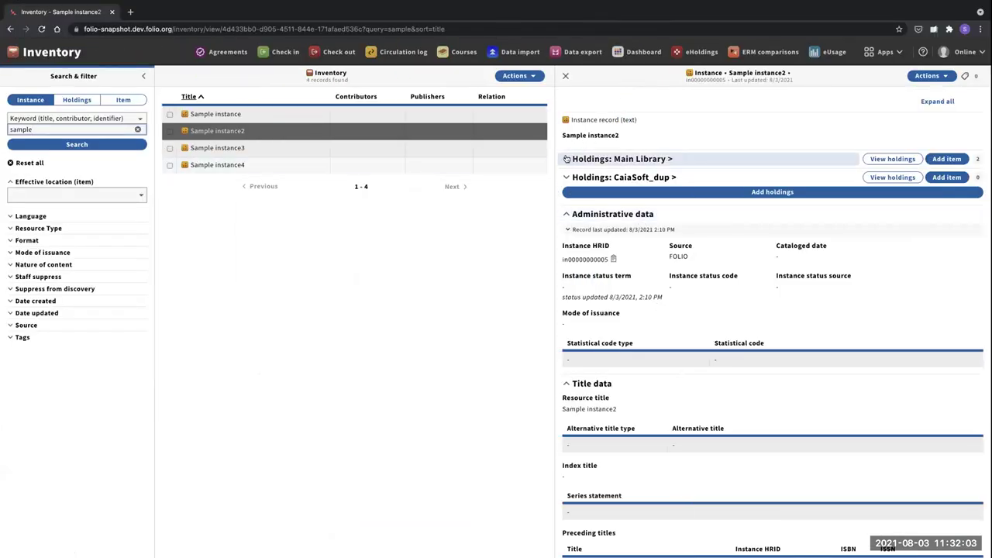
click(41, 28)
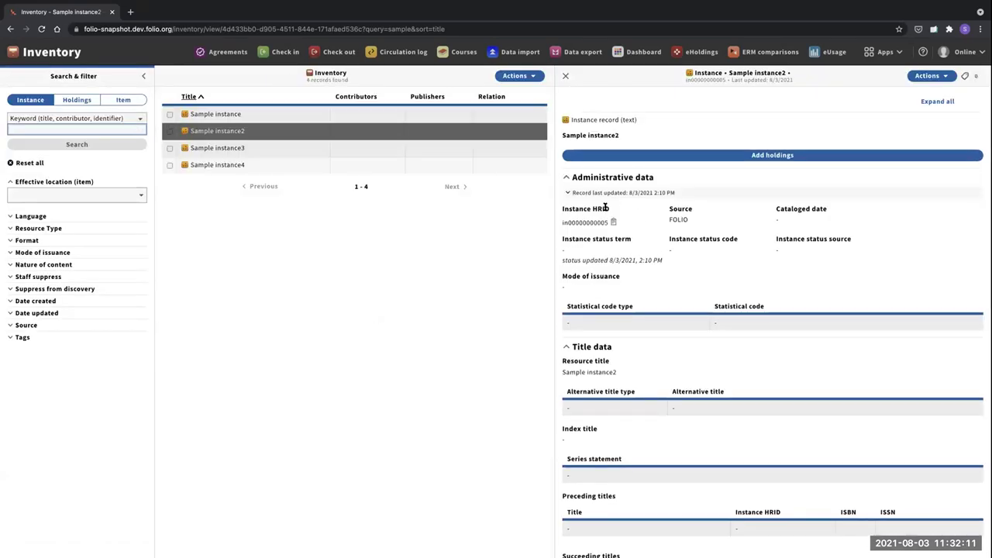
click(567, 158)
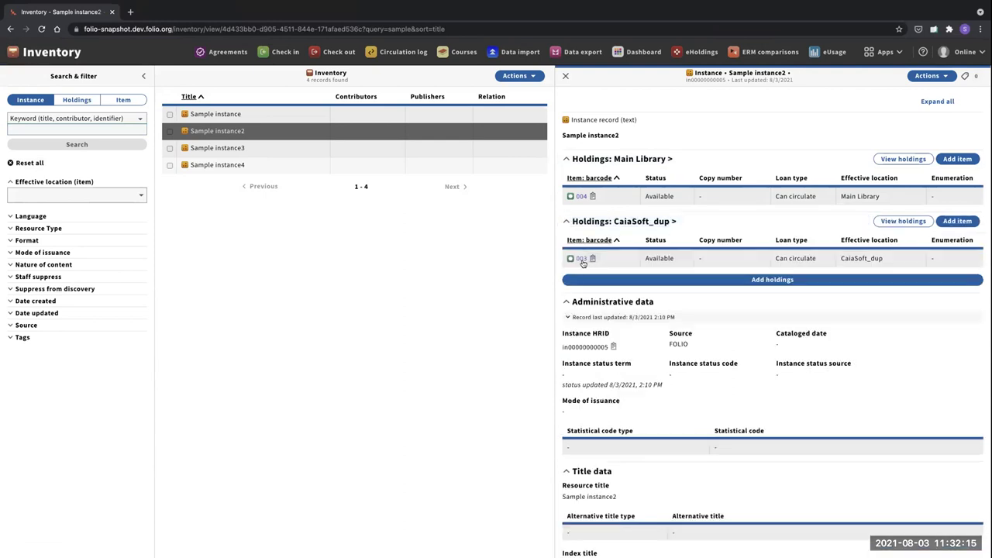
- In Sample instance3, change the permanent location of Main Library item 005 to CaiaSoft_dup (KU/CC/DI/CSD) Remote and save the item
click(257, 152)
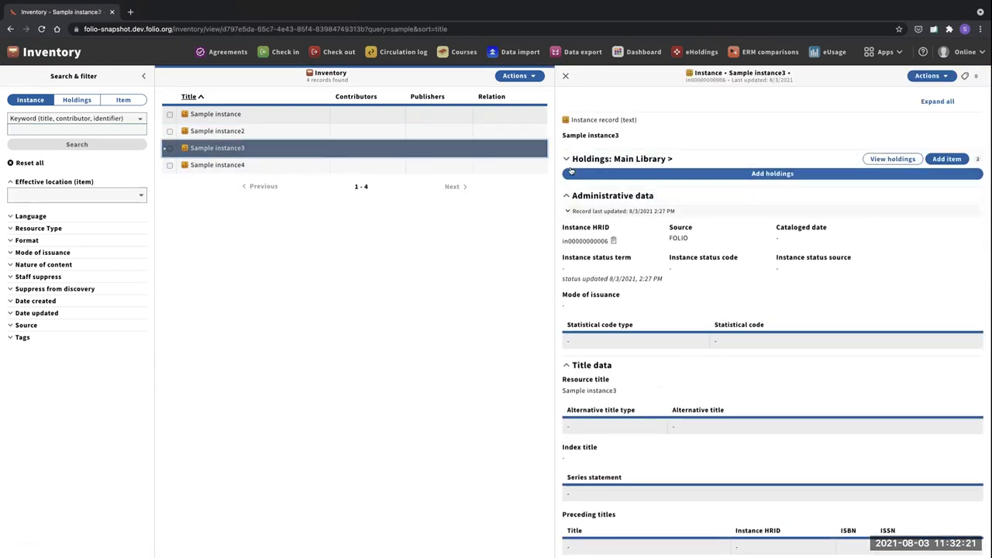
click(565, 159)
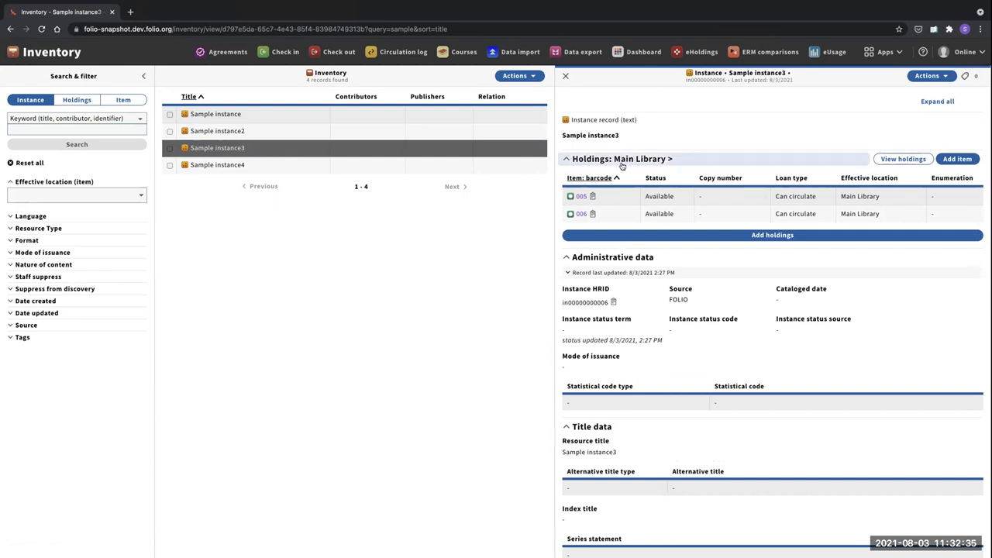
click(582, 197)
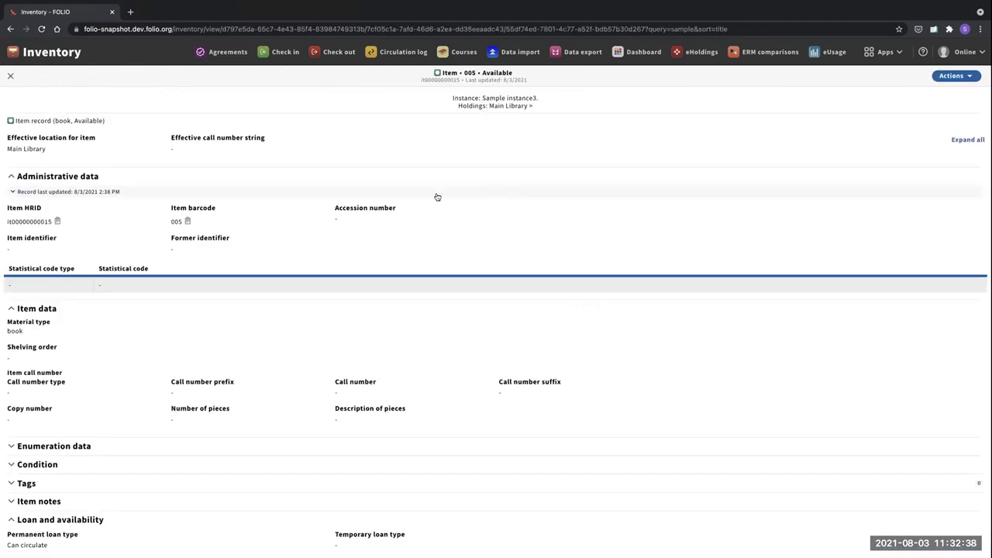
click(951, 75)
click(814, 93)
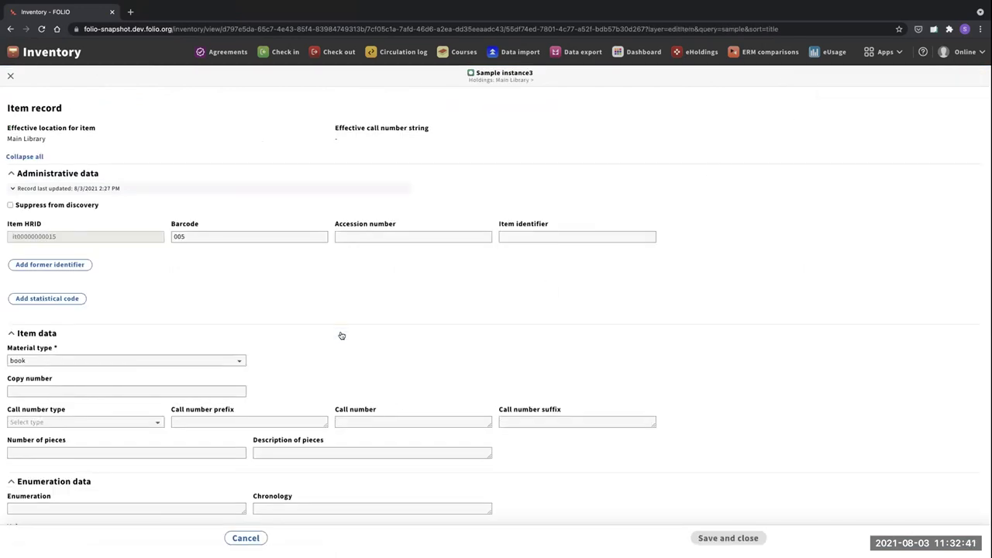
scroll(341, 335, down, 10)
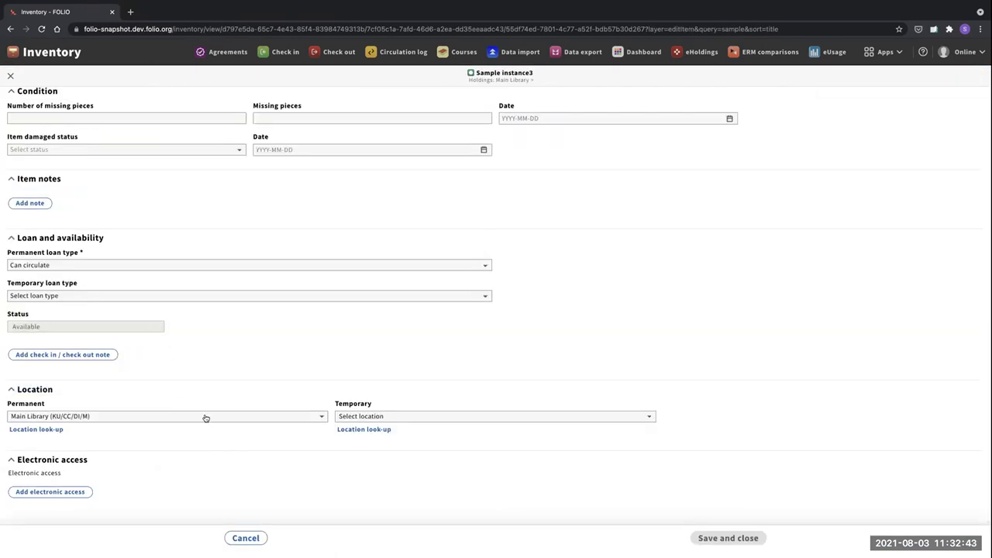
click(205, 419)
scroll(190, 450, up, 2)
click(170, 449)
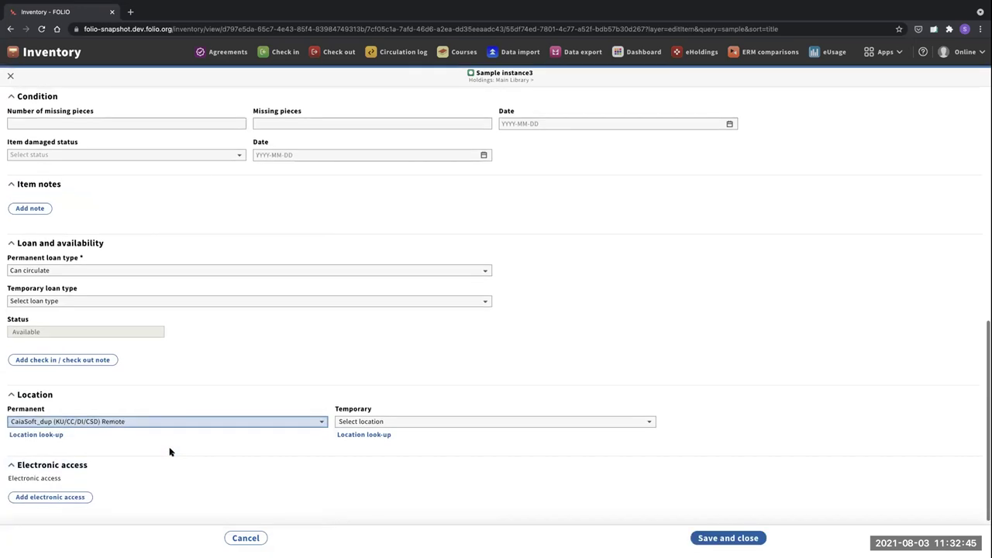
click(727, 538)
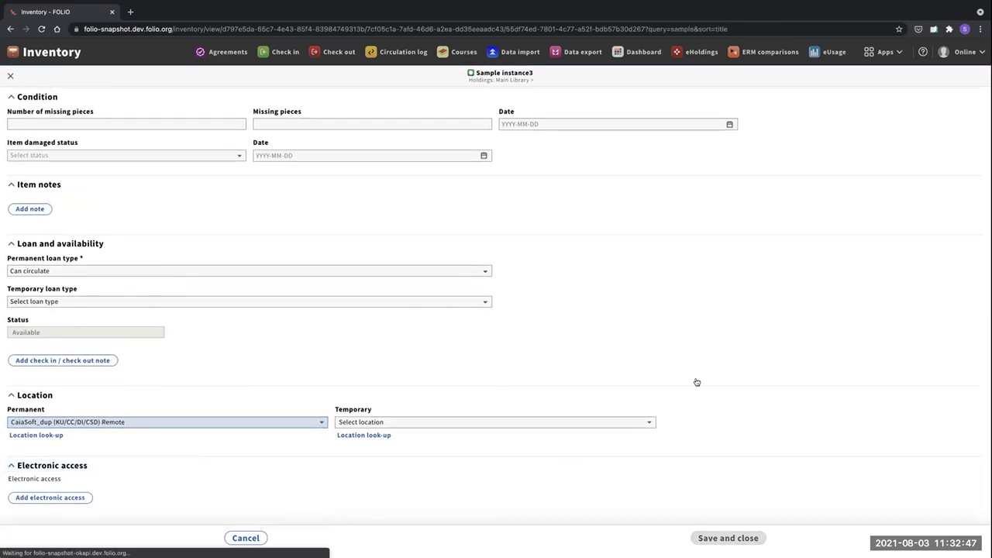
- Switch to Postman, set the item barcode in the perform accesion - RS3 request URL to 005 and send the request
key(super+Tab)
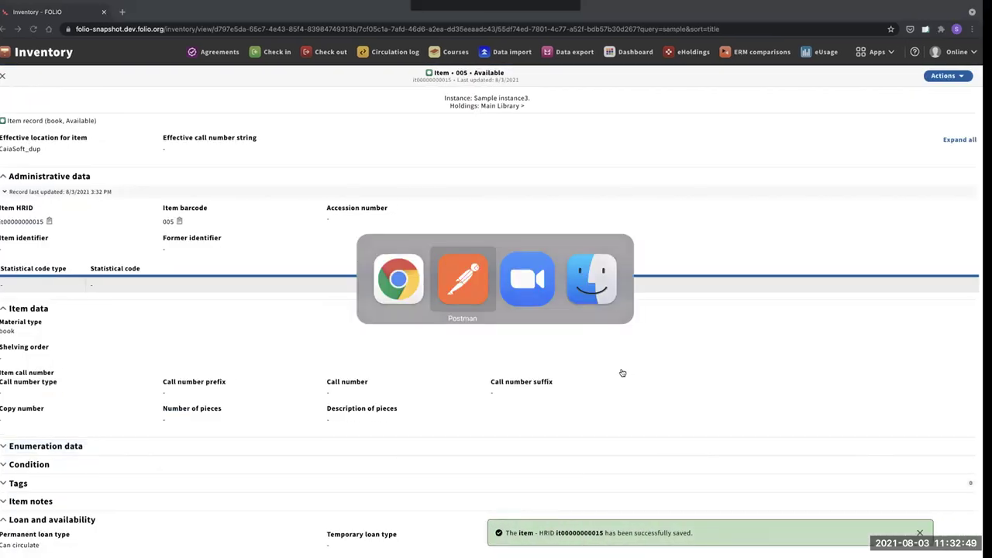
click(462, 80)
key(BackSpace)
text(5)
click(931, 79)
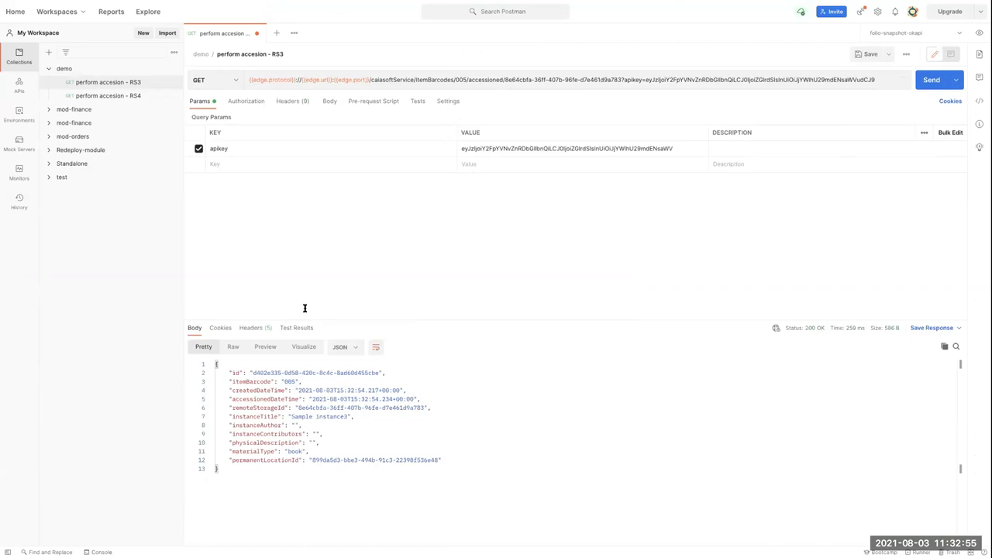
- Return to Chrome, close the item 005 record and expand the CaiaSoft_dup and Main Library holdings of Sample instance3 to compare their items
key(super+Tab)
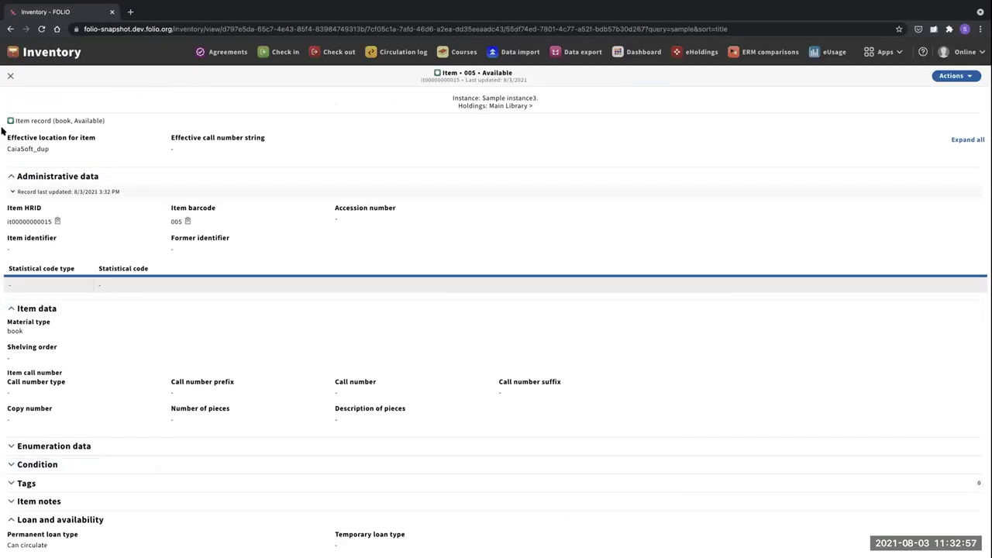
click(10, 75)
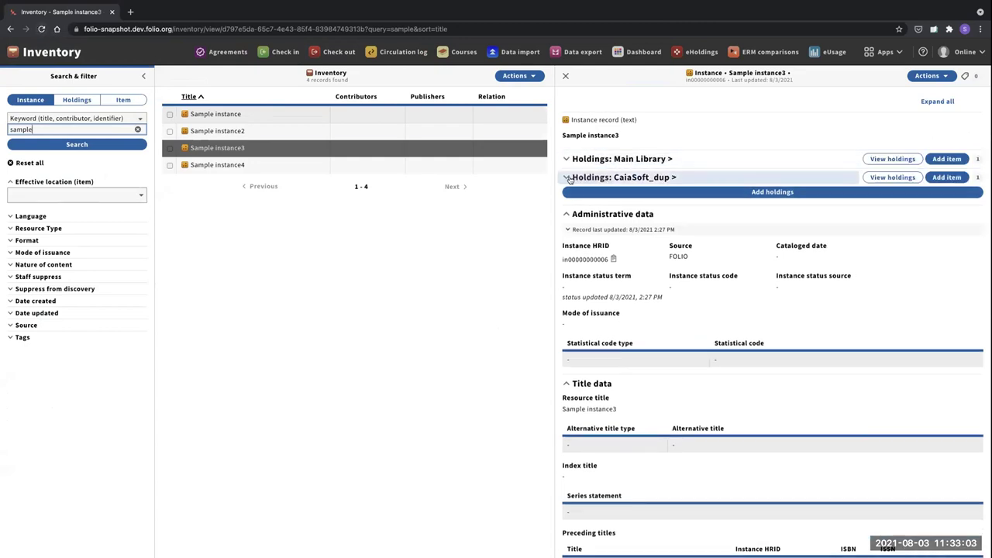
click(645, 181)
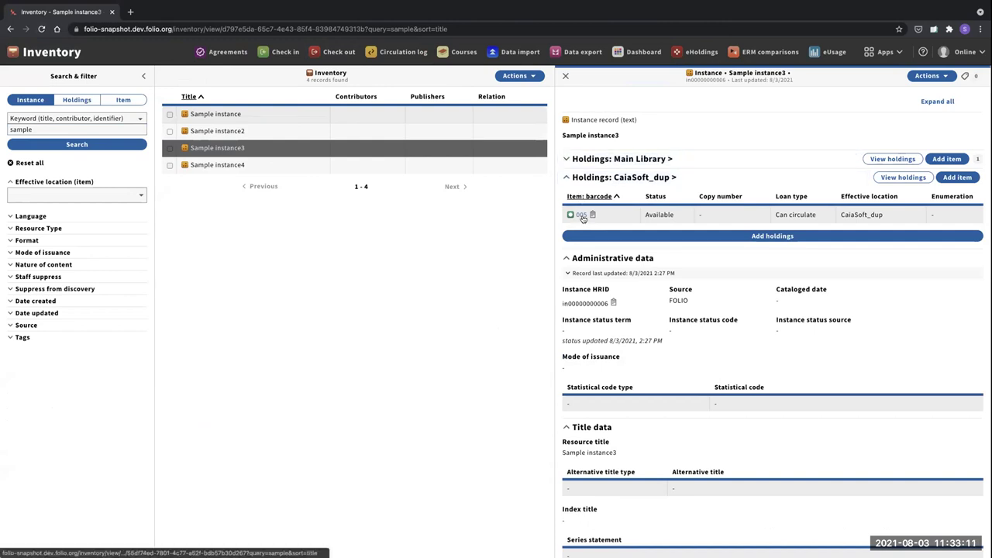
click(578, 158)
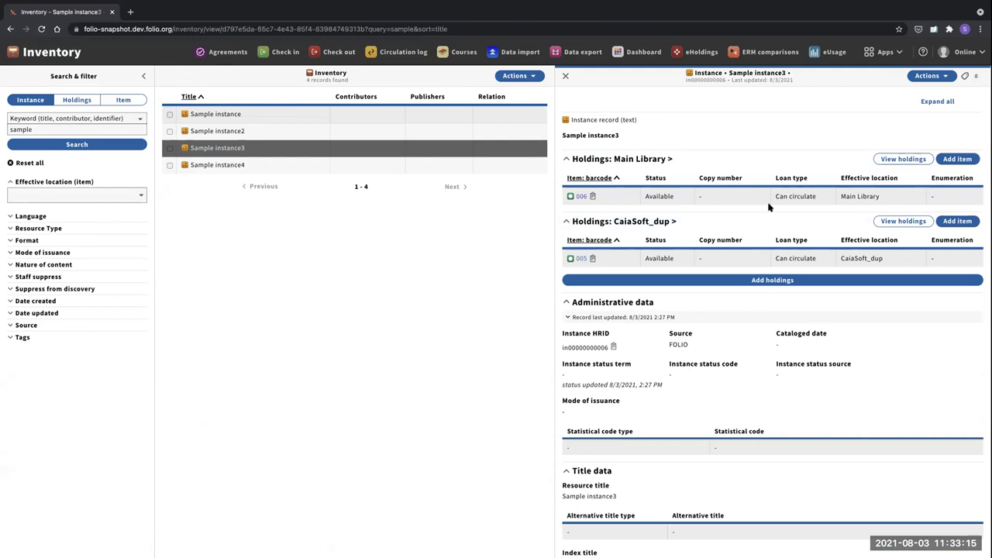
- Change the permanent location of Sample instance4's CaiaSoft_loc holdings to Main Library (KU/CC/DI/M), confirm the remote storage removal, save and close the record
click(280, 170)
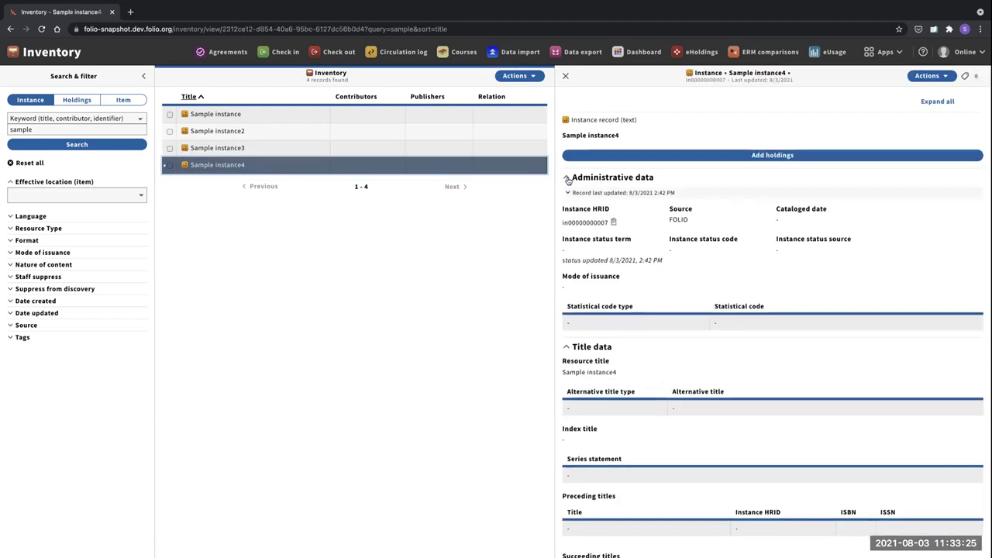
click(570, 160)
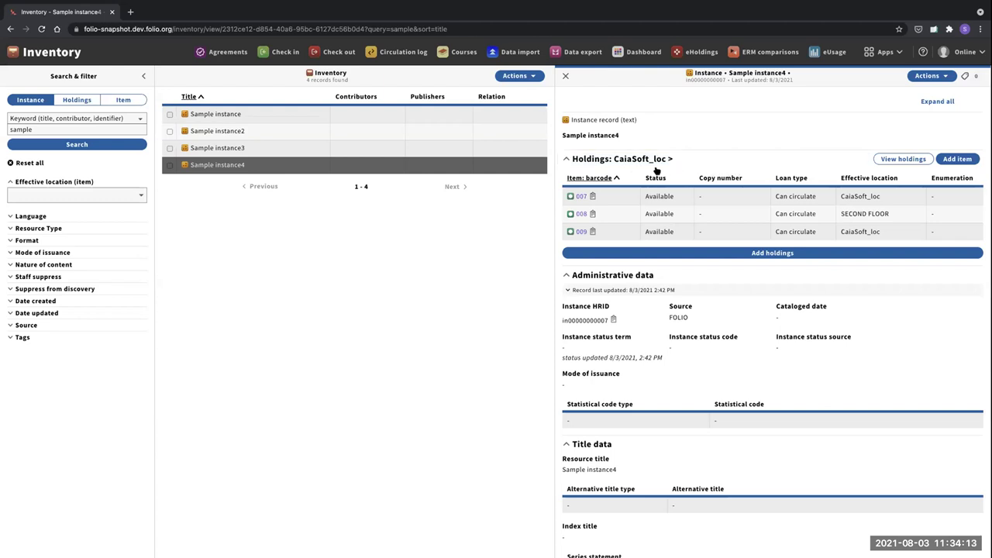
click(904, 159)
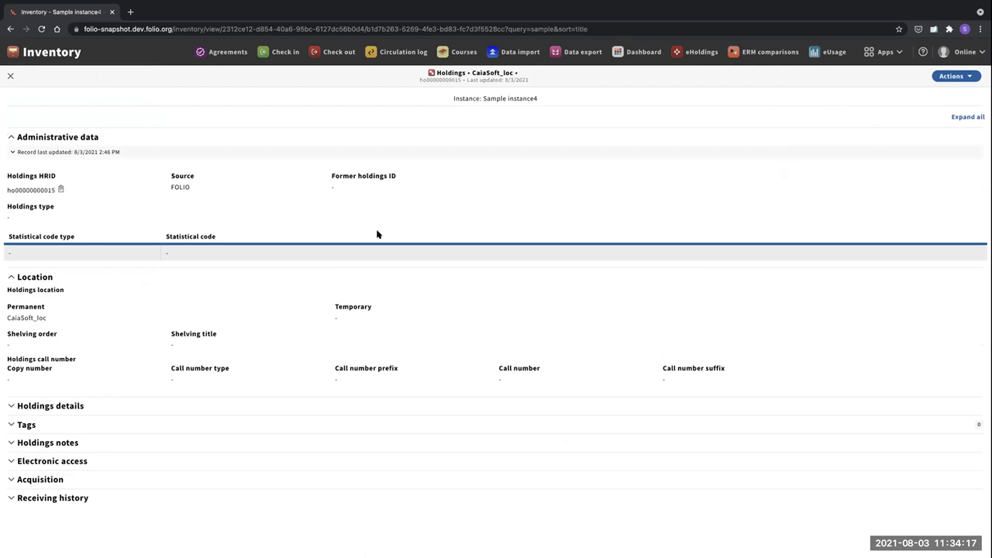
click(960, 76)
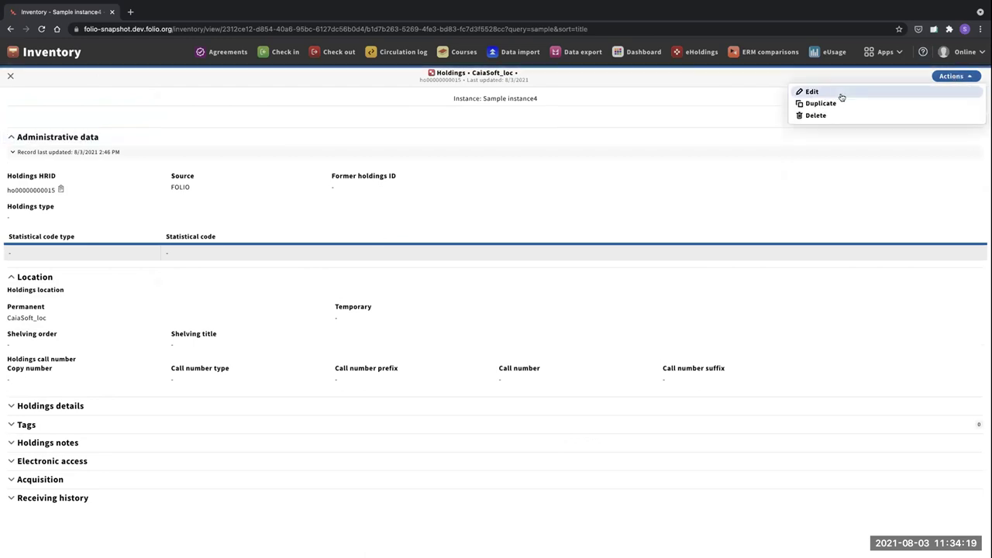
click(840, 92)
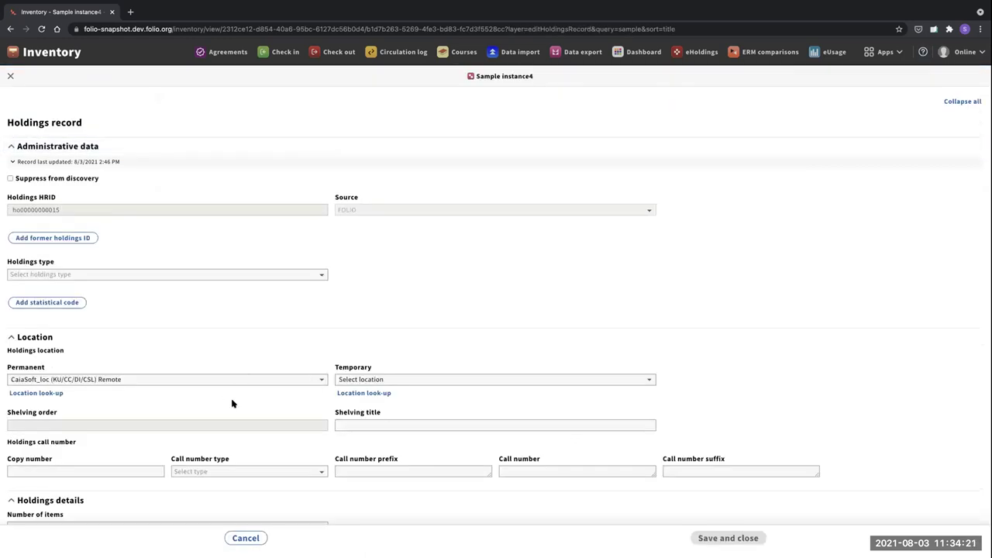
scroll(231, 403, down, 1)
click(200, 356)
click(137, 405)
click(730, 538)
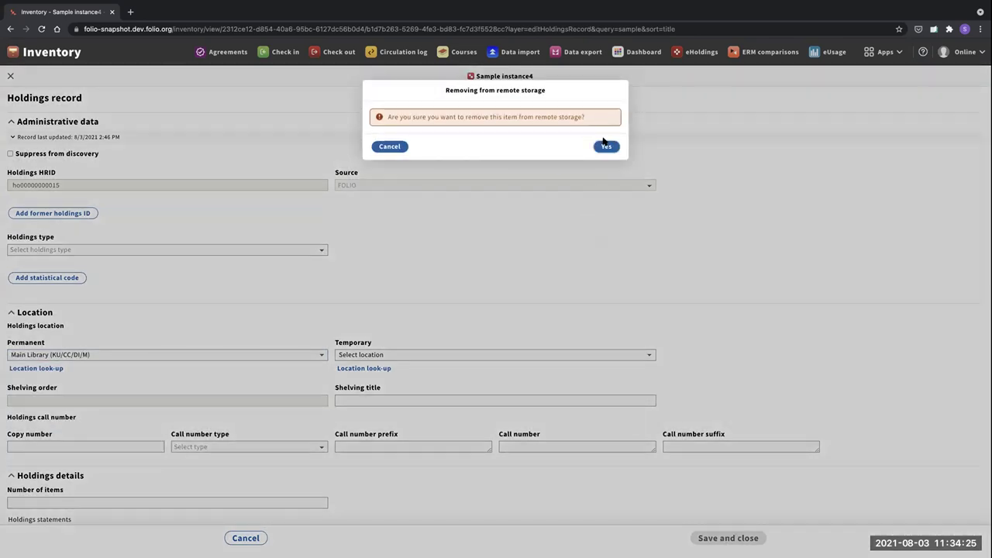
click(606, 147)
click(729, 538)
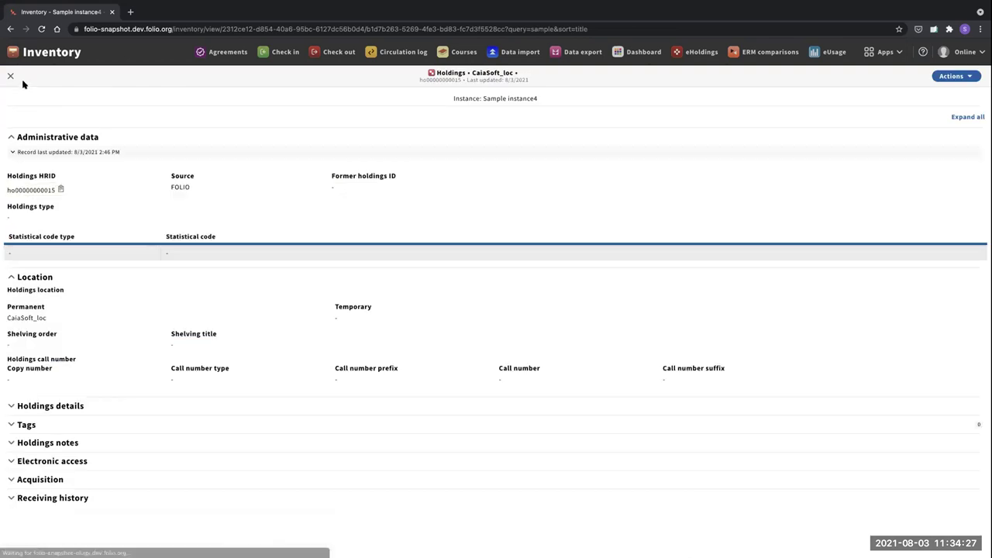
click(12, 77)
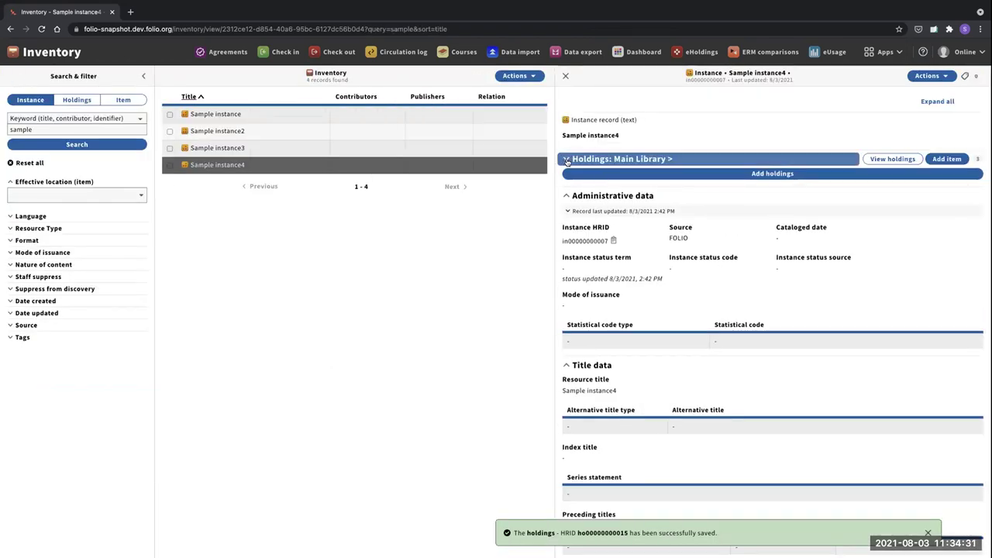
- Expand Sample instance4's Main Library holdings, open item 009, examine its permanent and temporary item location, and close the record
click(622, 160)
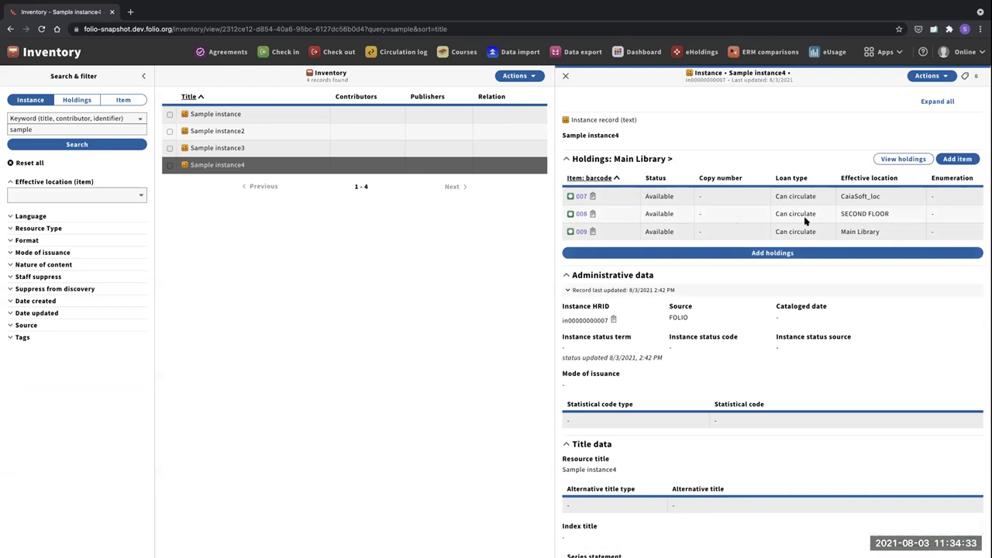
scroll(706, 210, right, 2)
scroll(706, 210, left, 2)
click(582, 233)
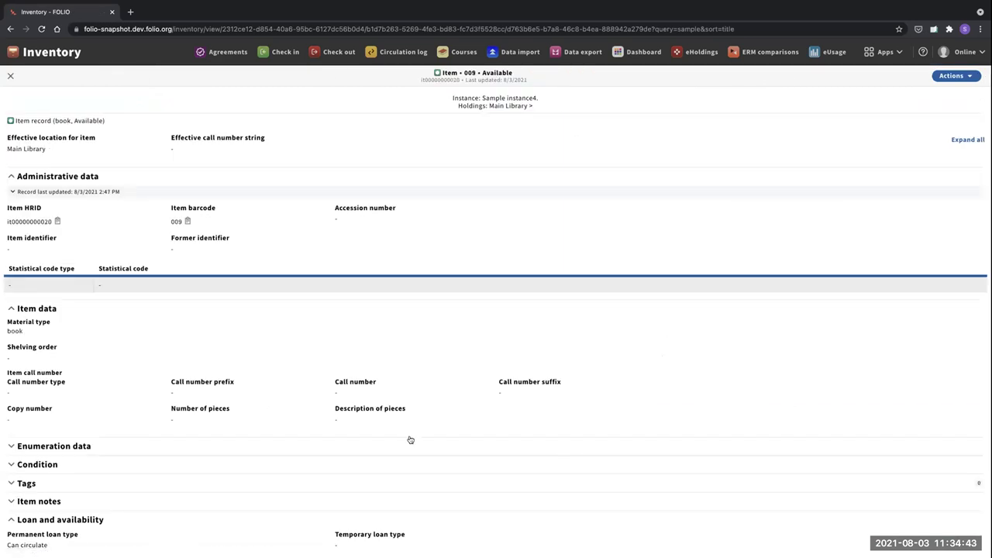
scroll(240, 350, down, 4)
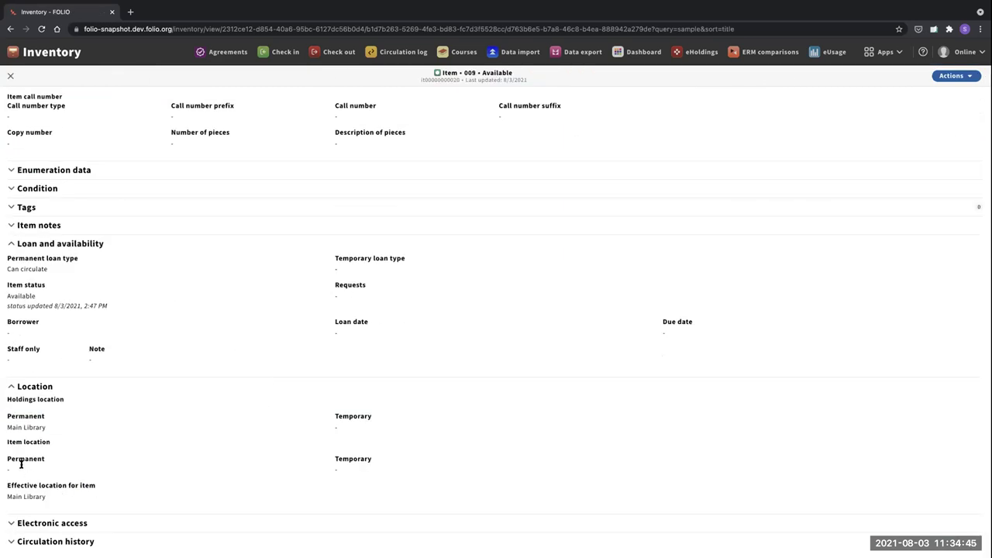
drag(6, 441, 386, 474)
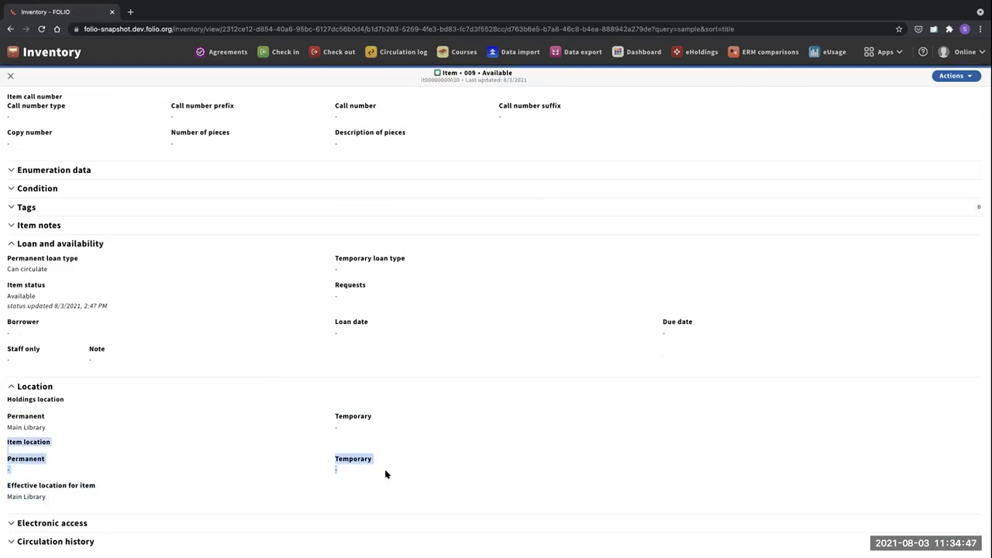
click(11, 76)
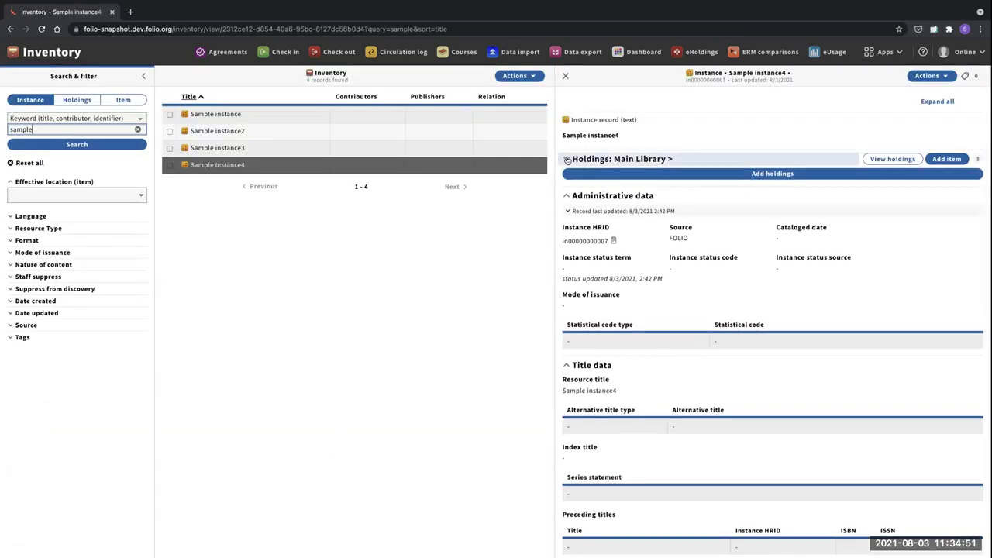
- Check the permanent location of Sample instance4's item 007 in its edit form, cancel without saving and close the item
click(570, 161)
click(582, 196)
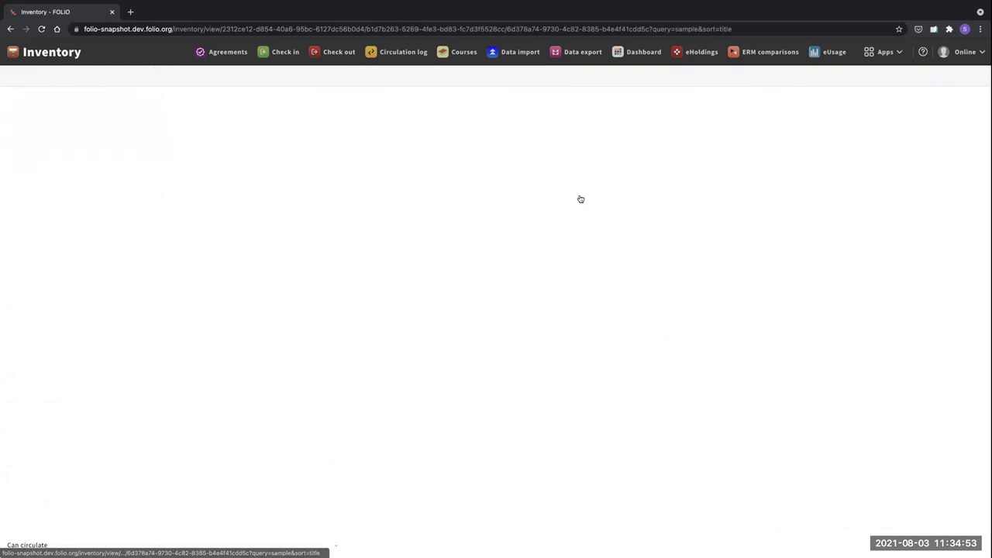
click(954, 76)
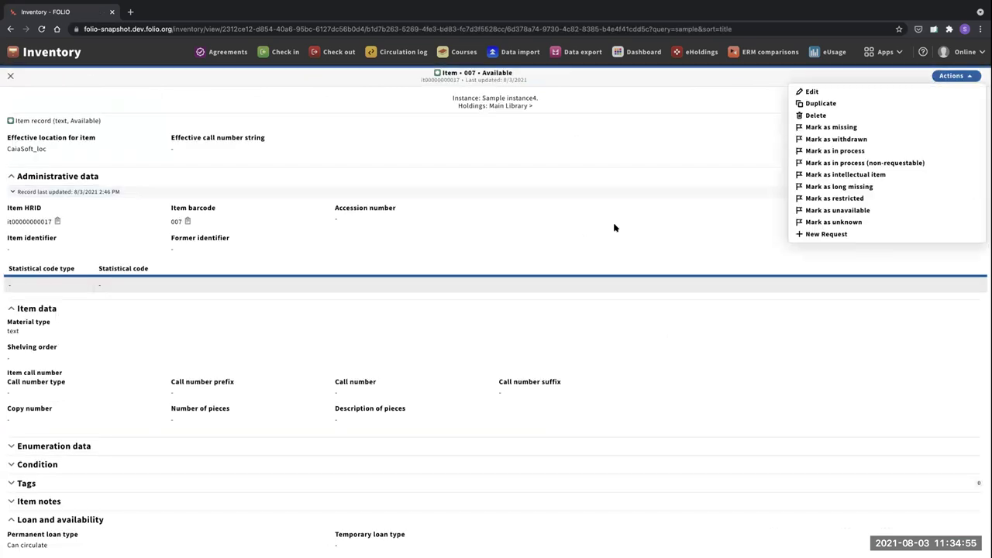
click(830, 93)
scroll(206, 372, down, 3)
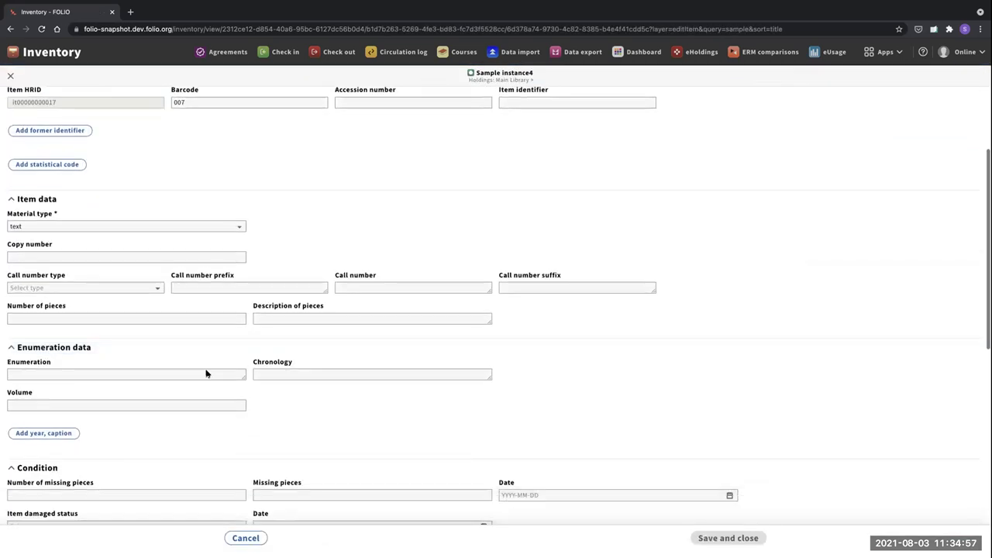
scroll(174, 401, down, 2)
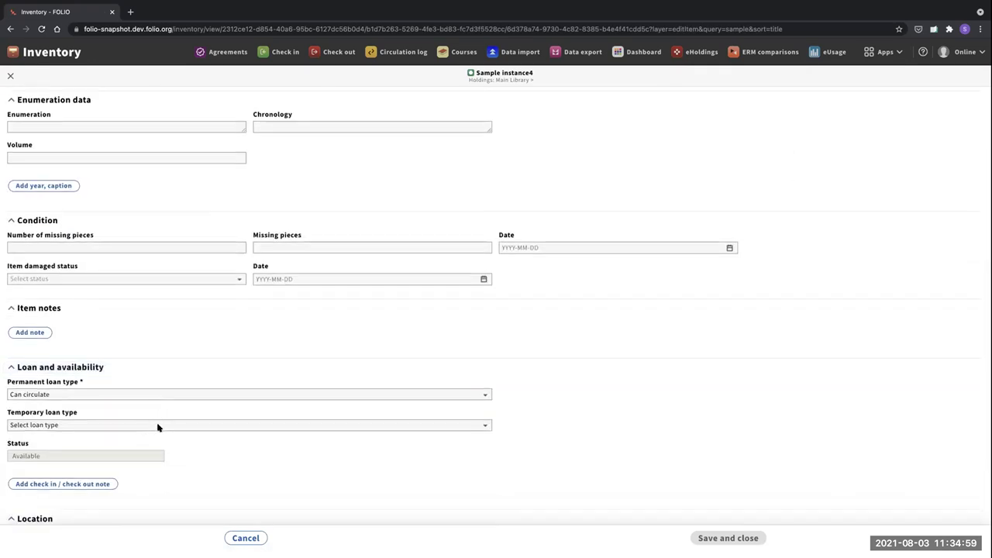
scroll(210, 392, down, 2)
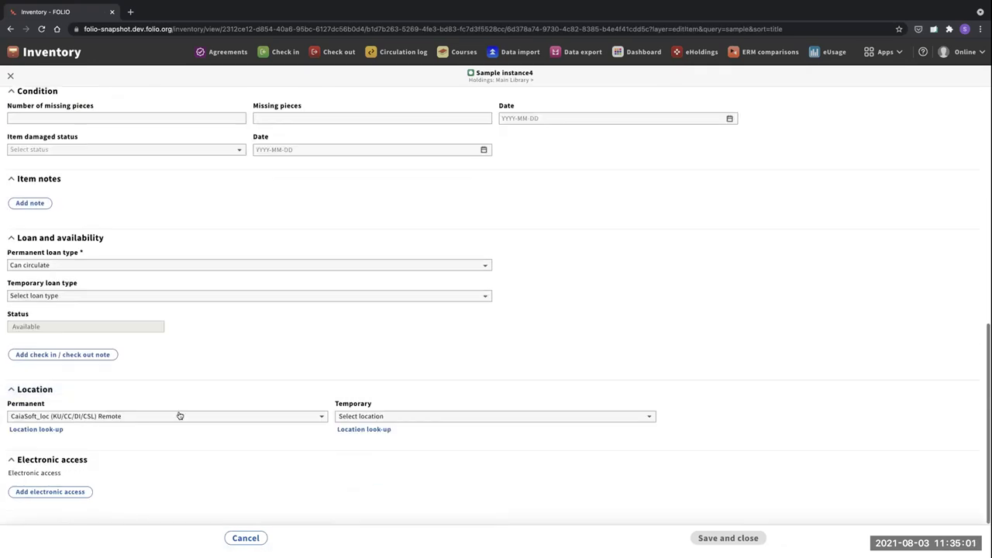
click(179, 416)
click(151, 444)
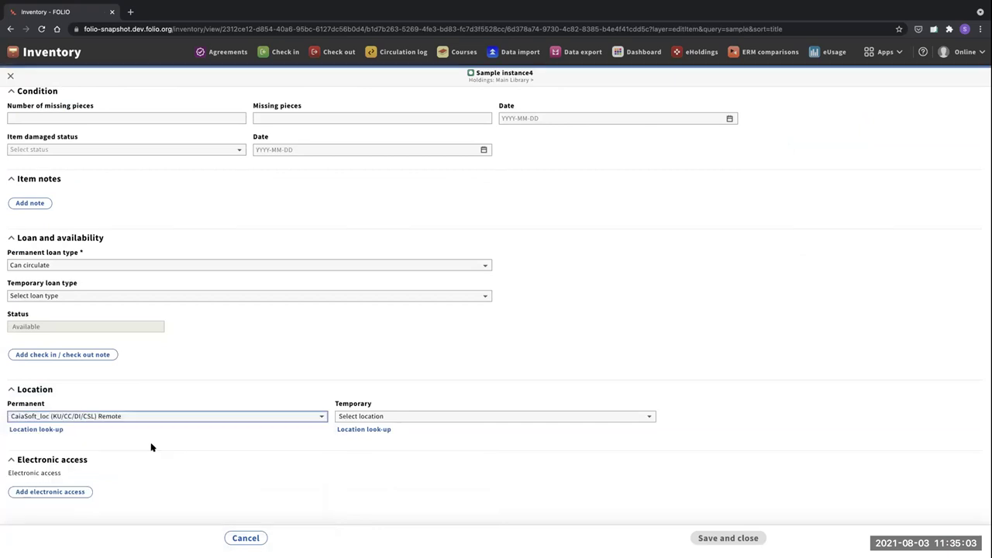
click(245, 538)
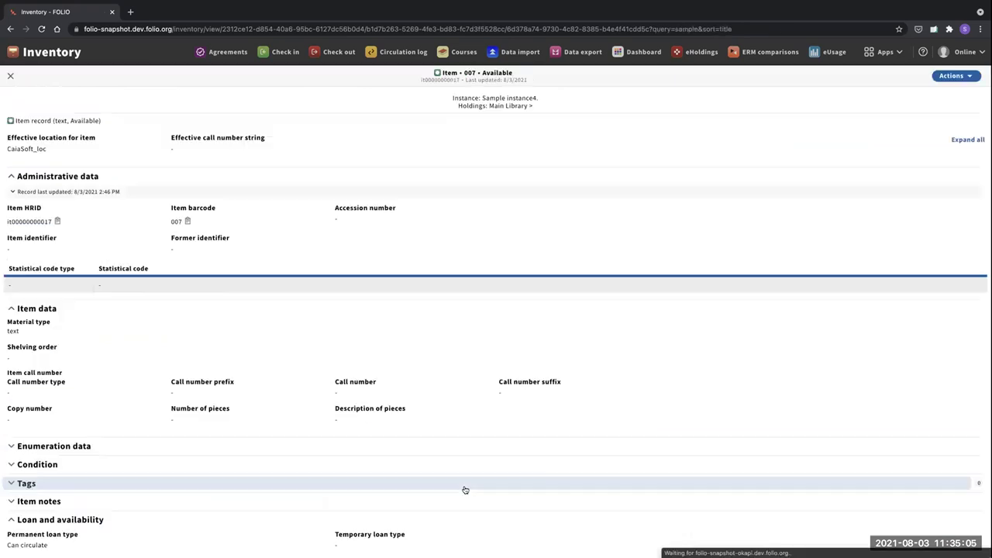
click(10, 75)
- Switch to Postman, send the perform accesion - RS4 request for item barcode 007 and highlight the barcode in the response
key(ctrl+Right)
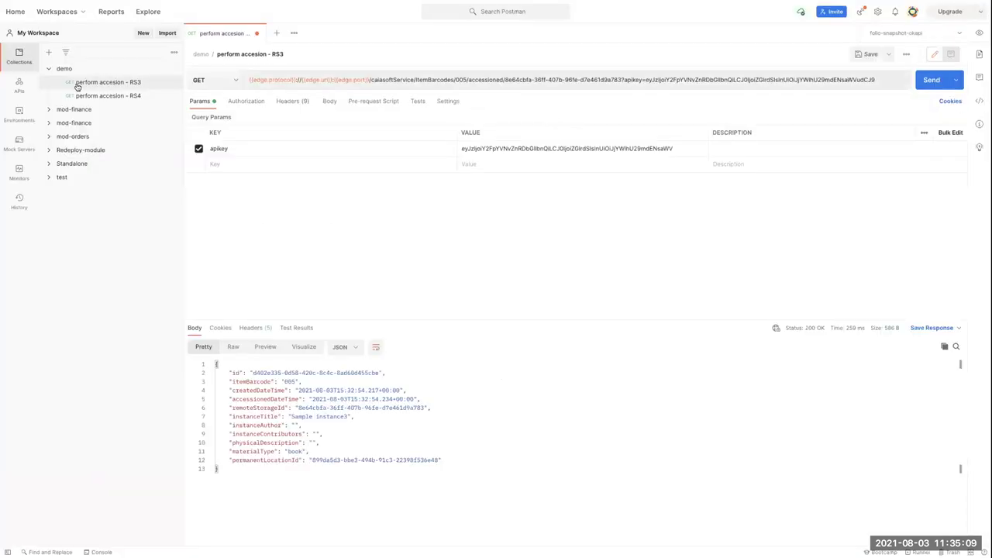
click(98, 95)
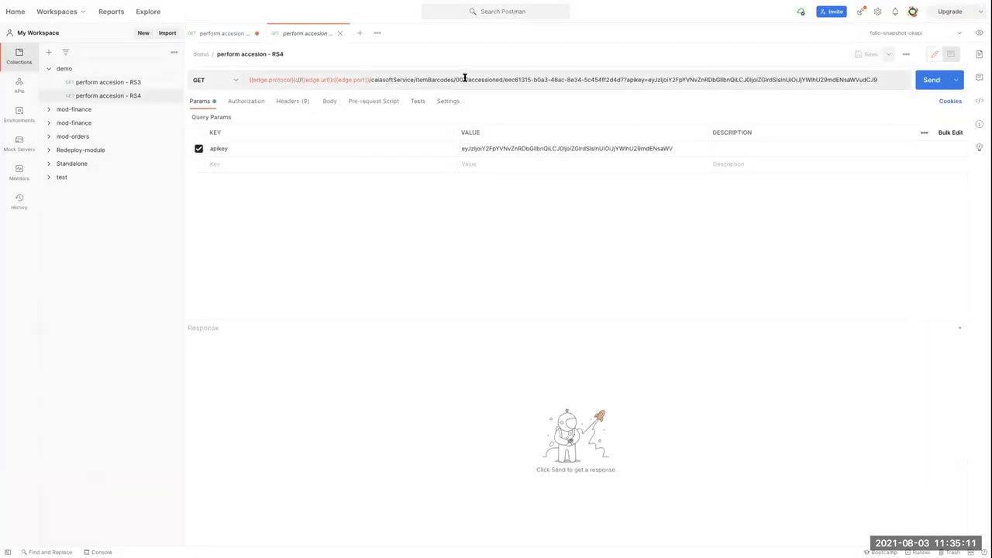
click(932, 80)
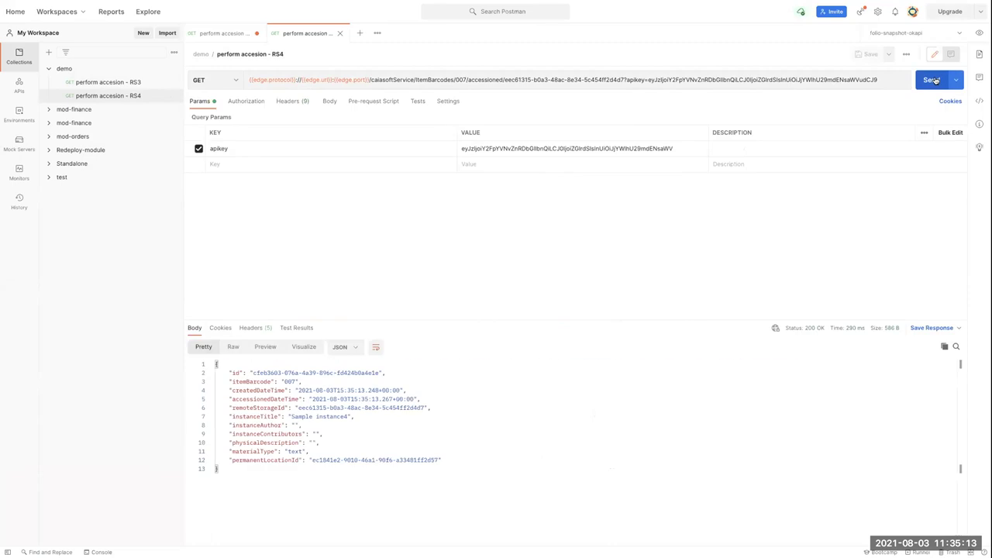
double_click(288, 382)
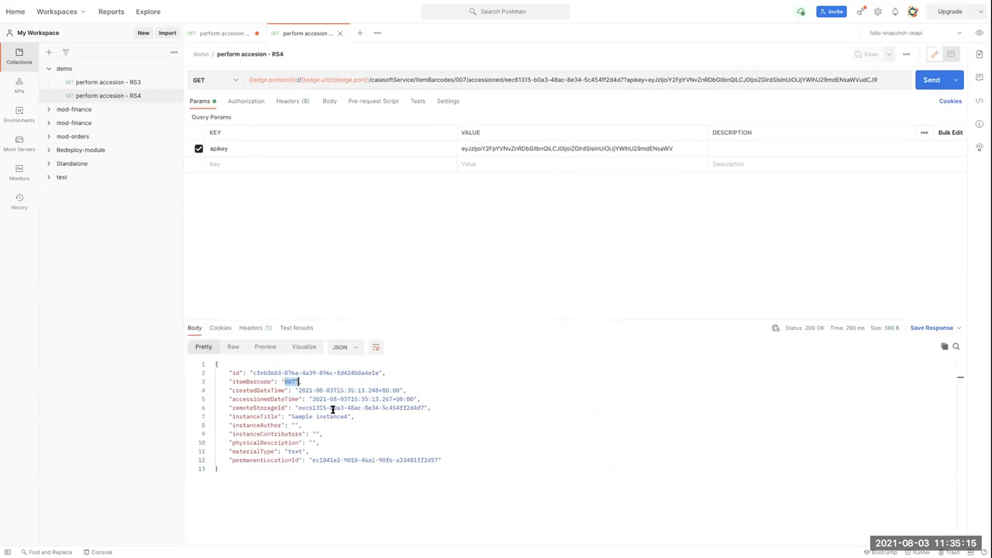
- Return to Chrome, reload Sample instance4 and expand its holdings to compare the items' effective locations
key(super+Tab)
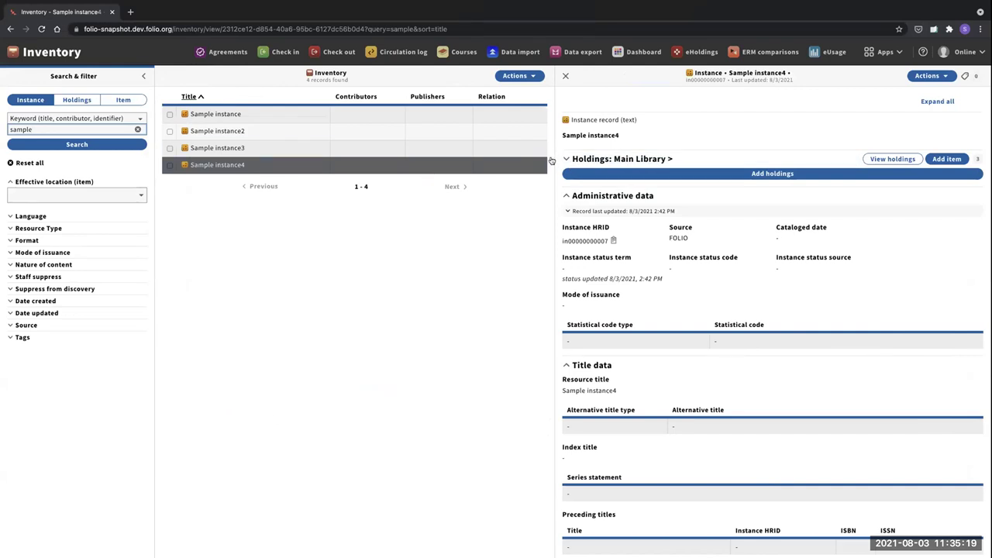
click(41, 29)
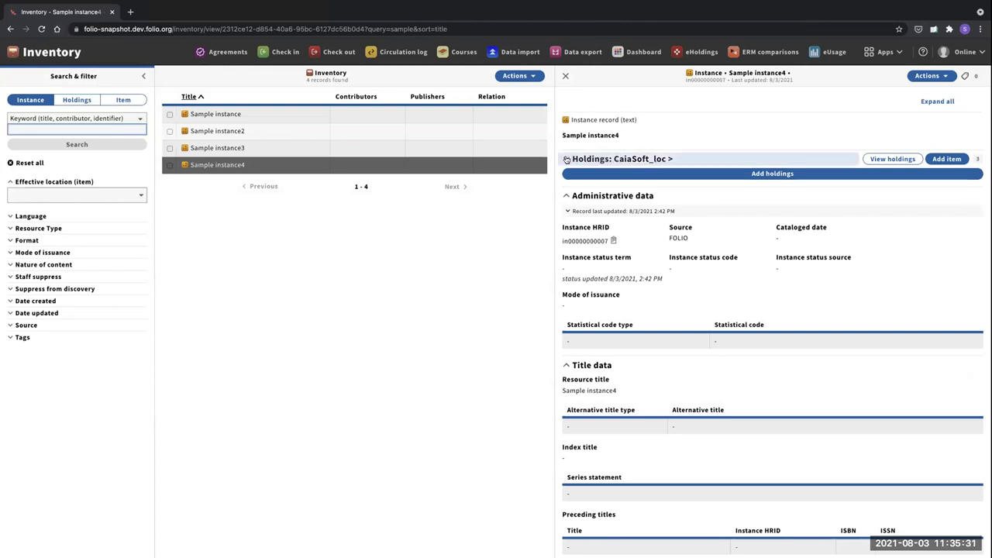
click(567, 159)
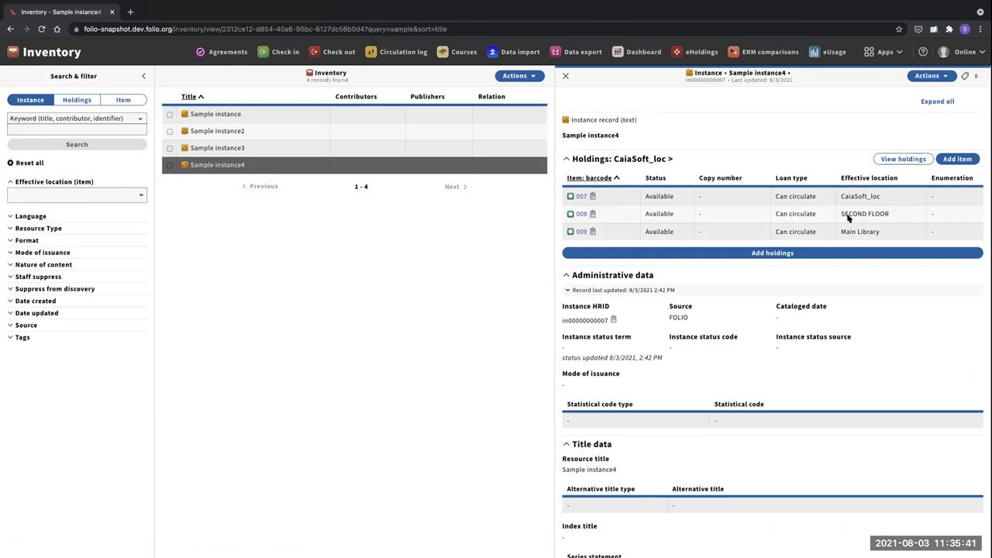
- Open item 009, examine its permanent item location, close the record and expand Sample instance4's CaiaSoft_loc holdings again
click(582, 232)
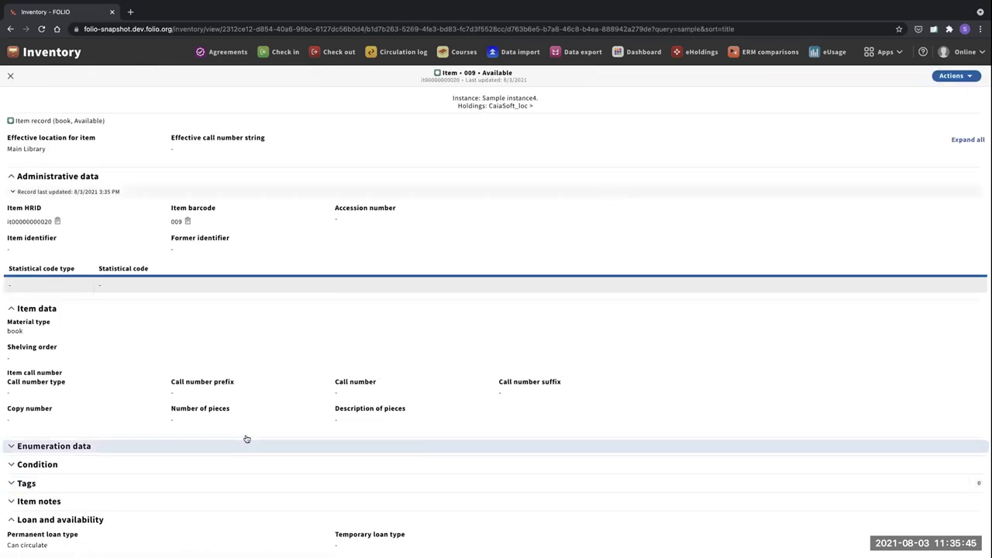
scroll(246, 438, down, 5)
drag(7, 459, 48, 471)
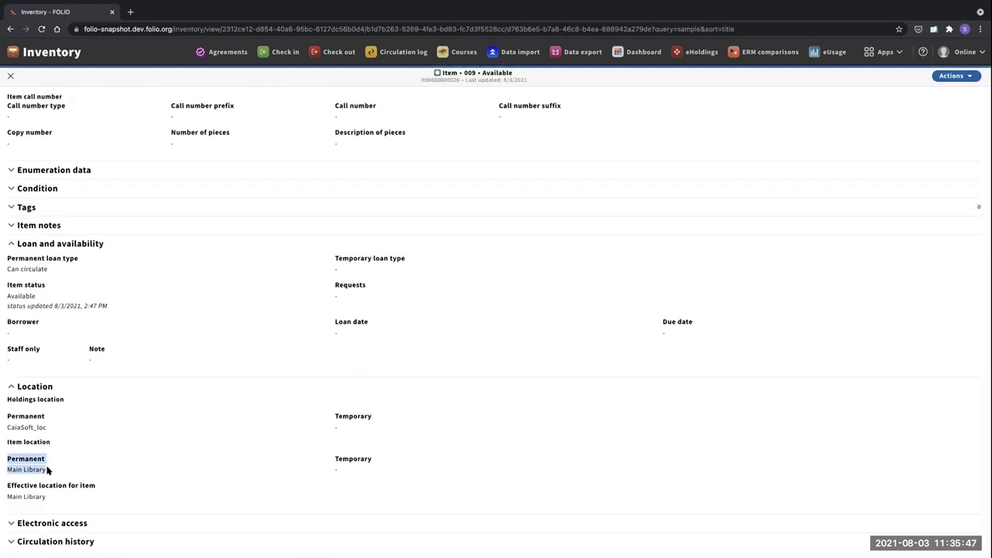
click(10, 76)
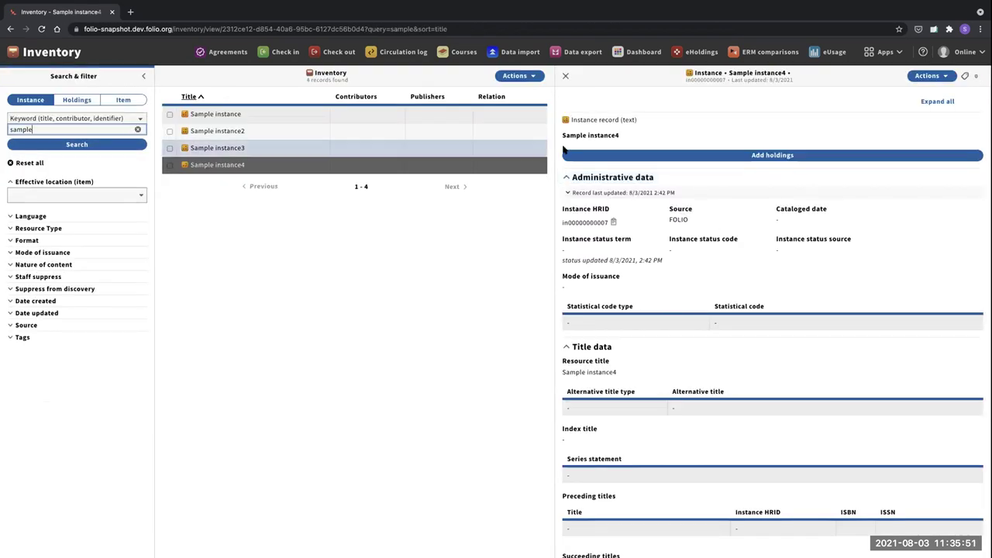
click(568, 159)
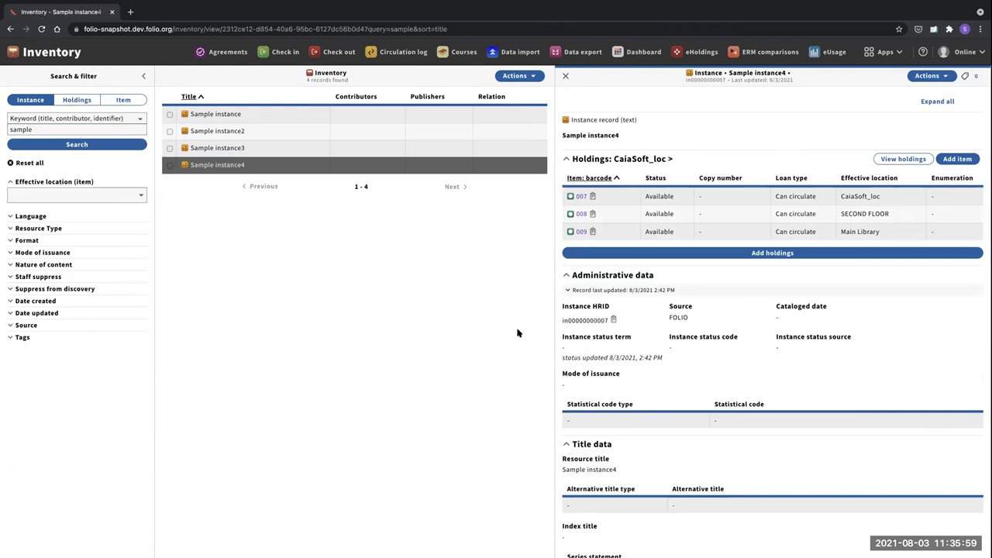
- Leave the browser and switch to the Zoom meeting
key(super+Tab)
key(super+Tab)
key(super+Tab)
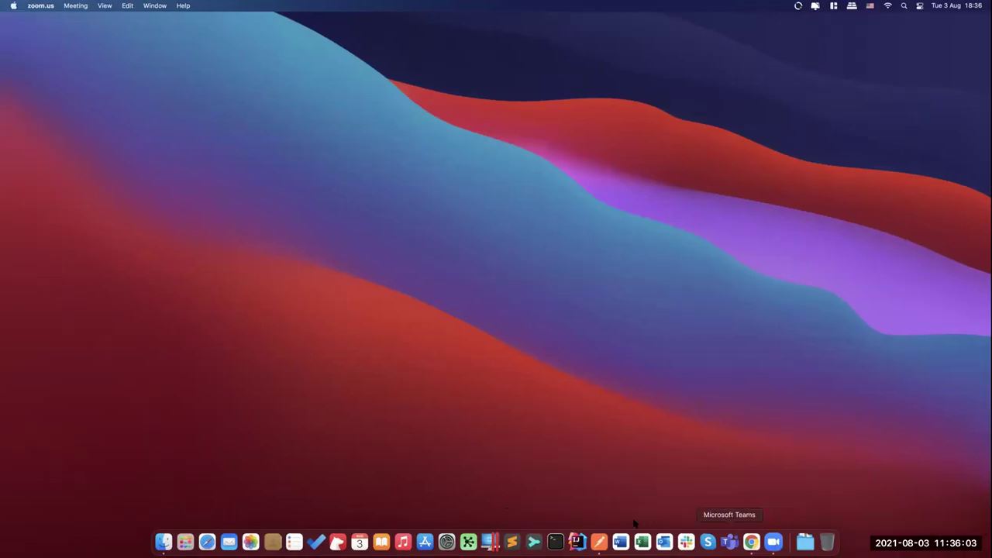
click(775, 545)
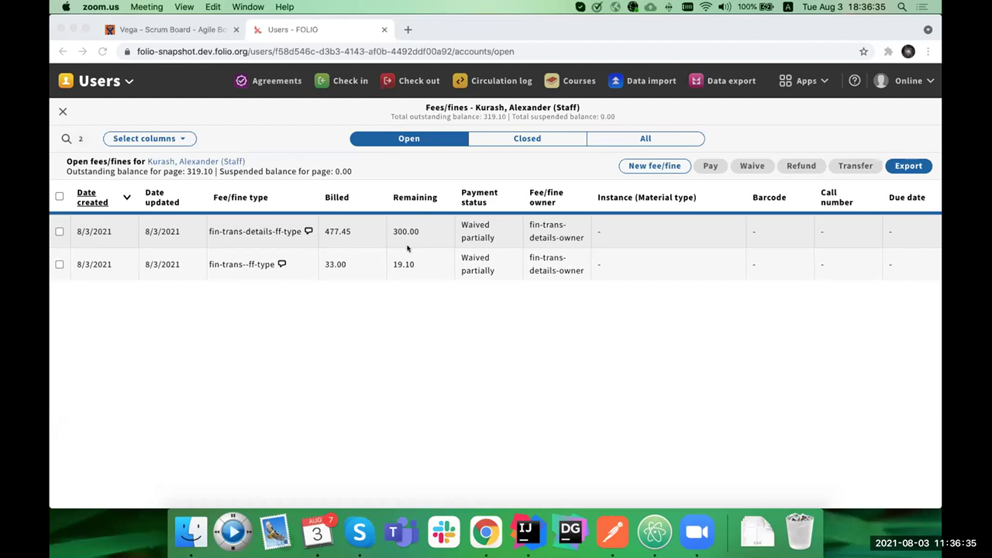
- Open the details of the patron's 33.00 fin-trans--ff-type fee, review its payment, refund, waive and transfer actions, and close them
click(345, 263)
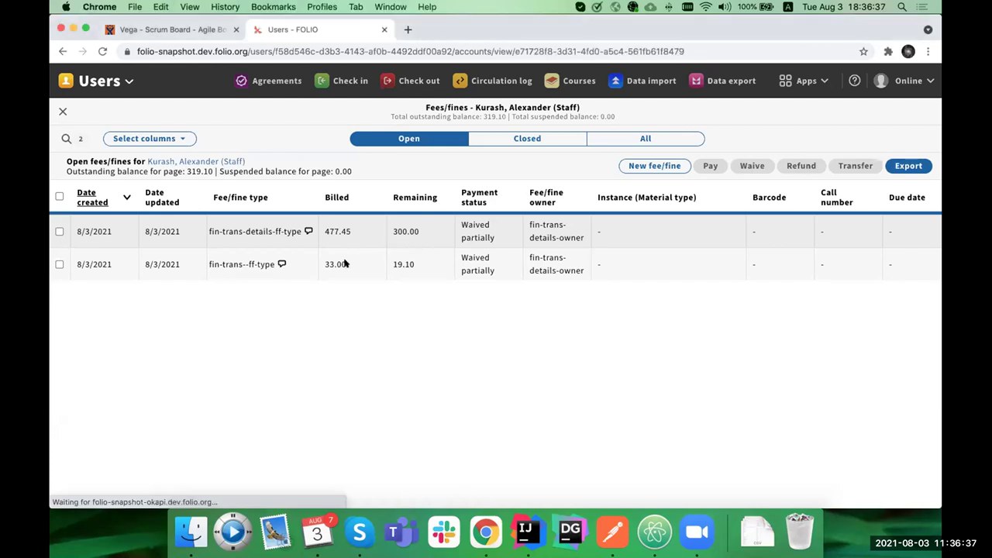
scroll(514, 194, down, 5)
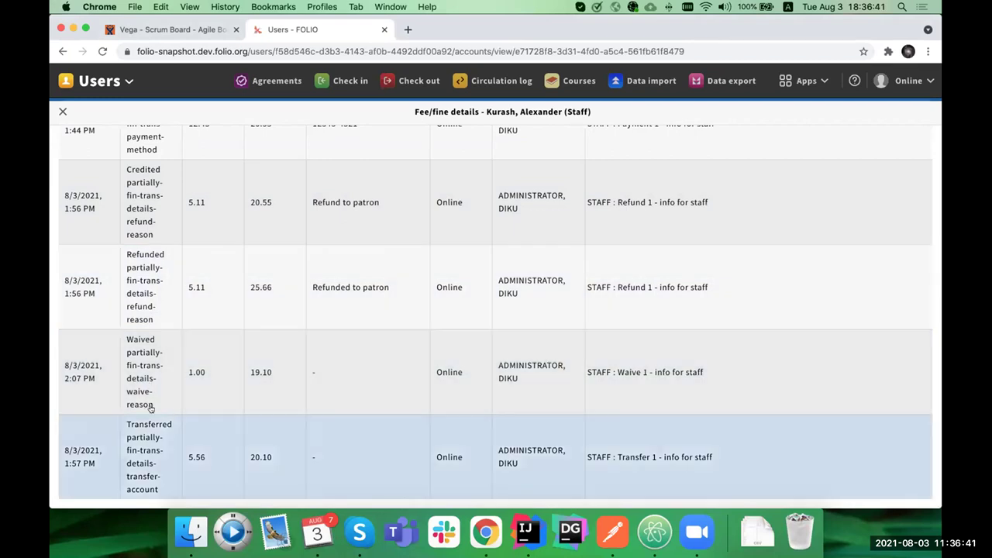
scroll(188, 348, up, 2)
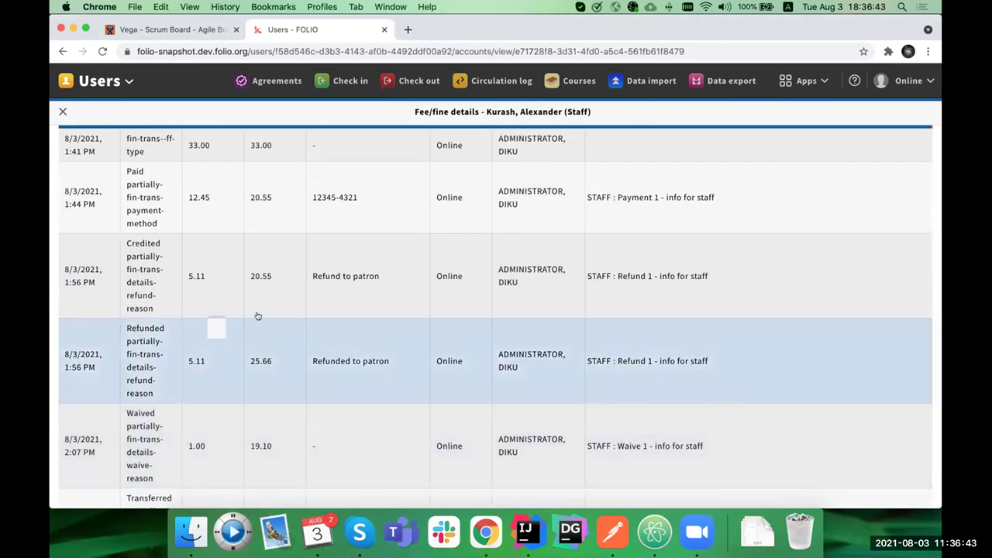
scroll(215, 328, up, 4)
scroll(341, 242, down, 4)
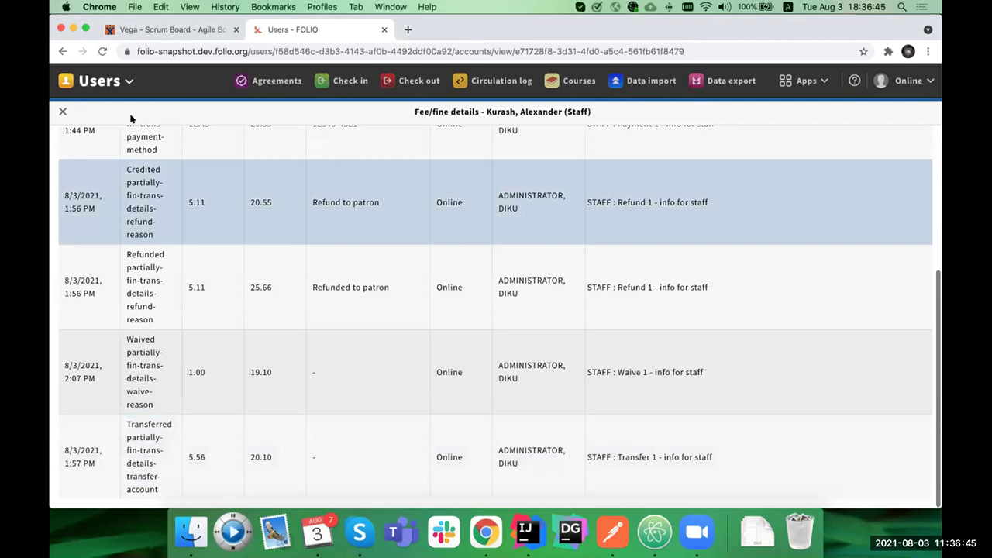
click(63, 111)
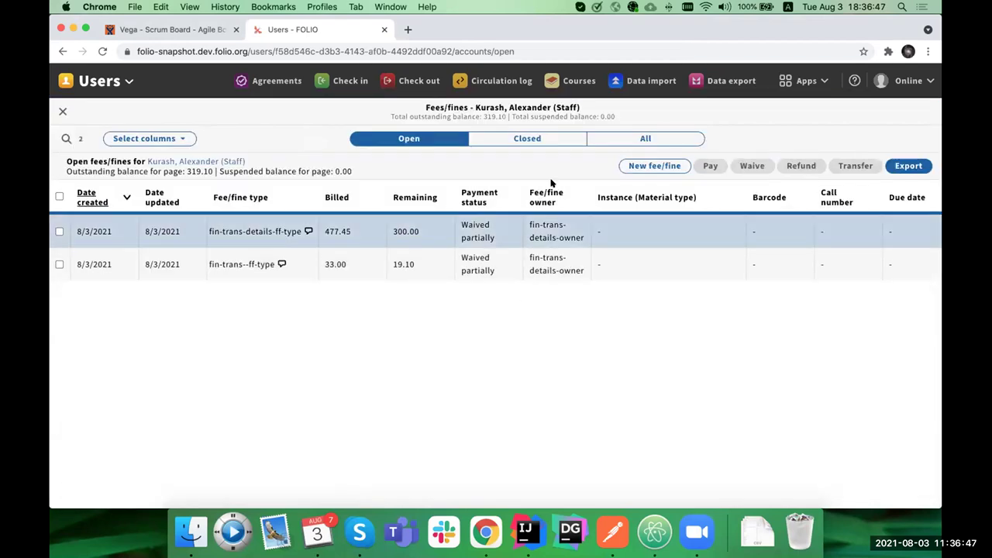
- Return to the Users app's search page and start a financial transaction detail report
click(806, 81)
scroll(764, 369, down, 2)
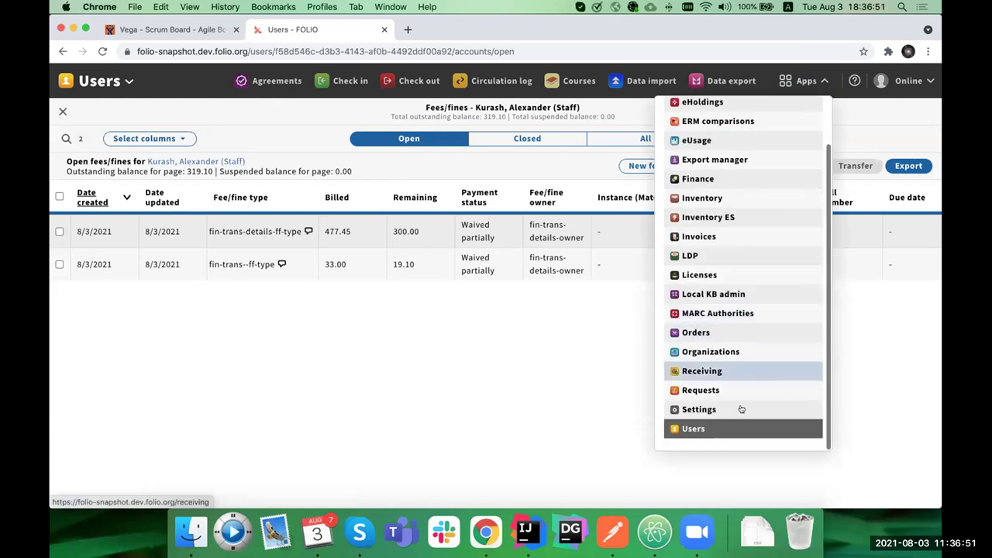
click(735, 428)
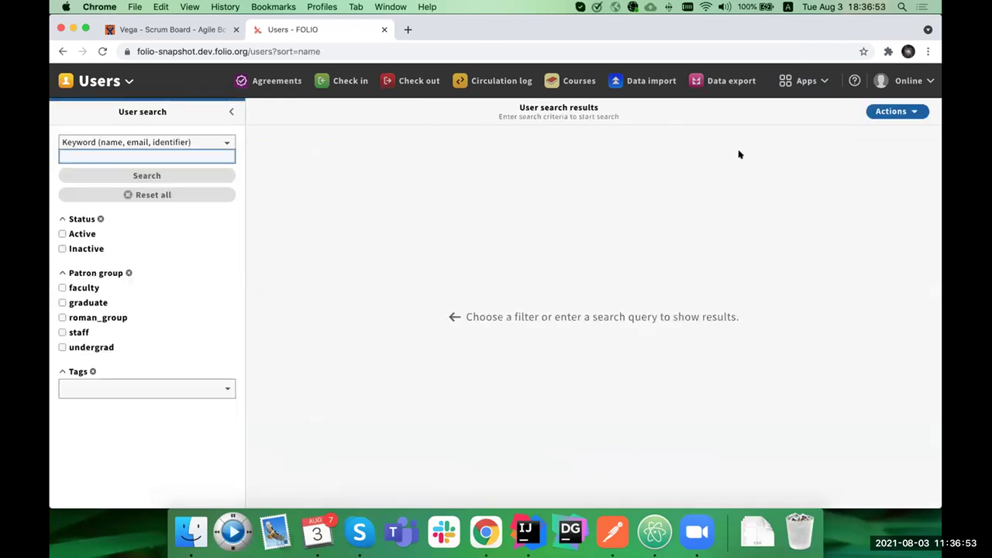
click(885, 113)
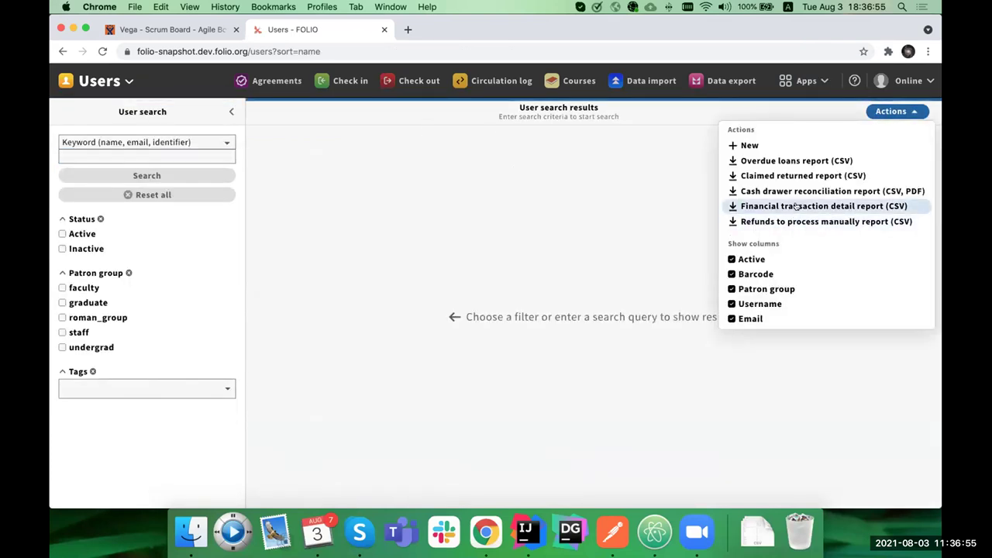
click(796, 205)
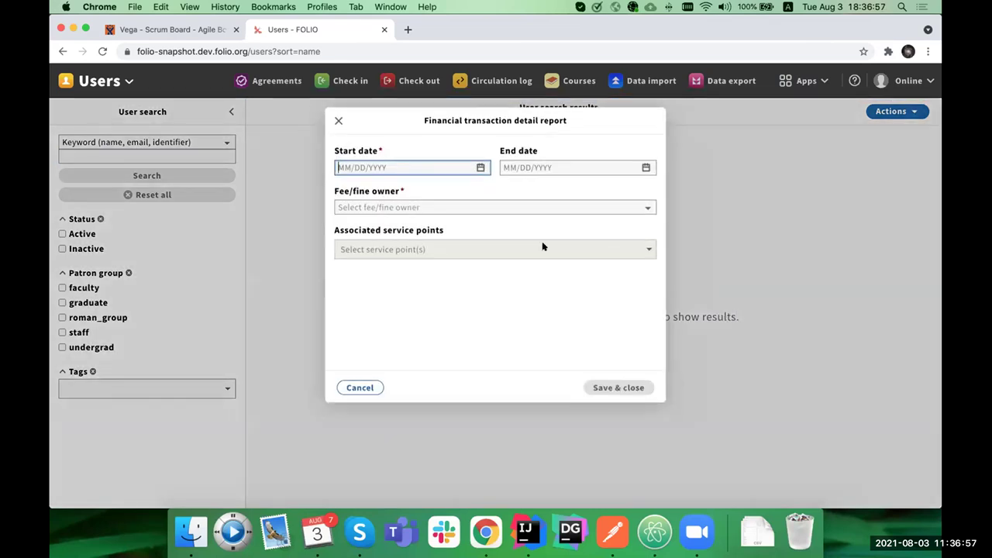
- Set the report's start date to 2021-08-03, the fee/fine owner to fin-trans-details-owner and the associated service point to Online
click(481, 167)
click(411, 207)
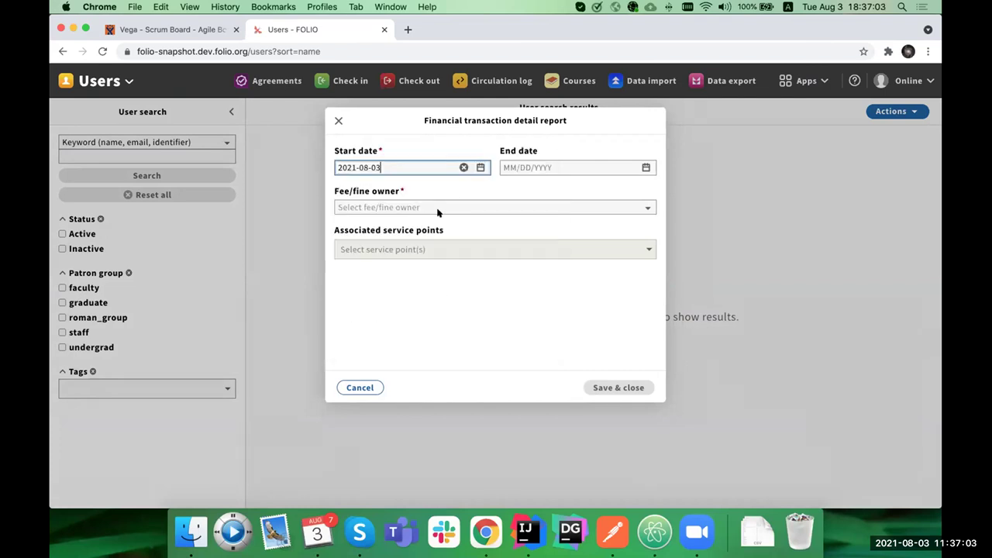
click(595, 207)
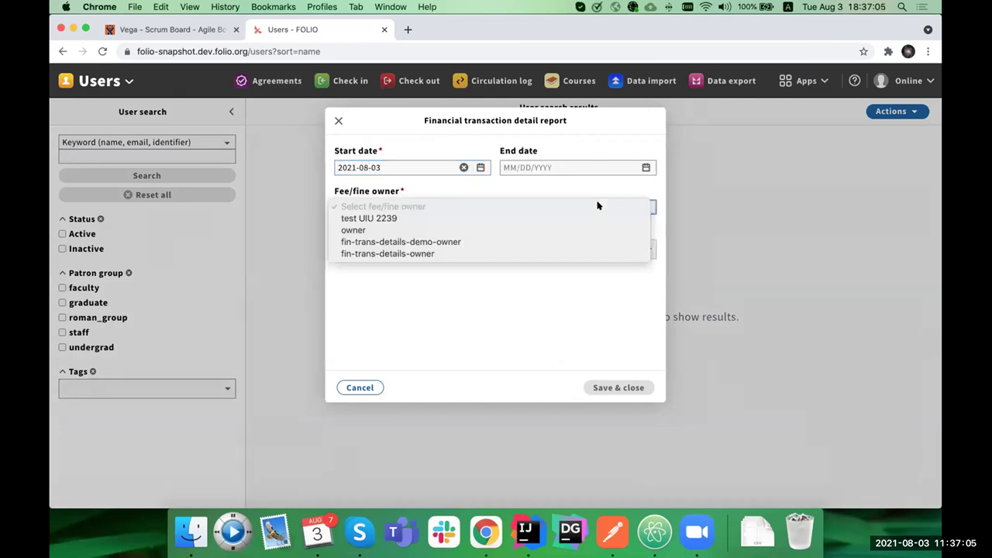
click(472, 253)
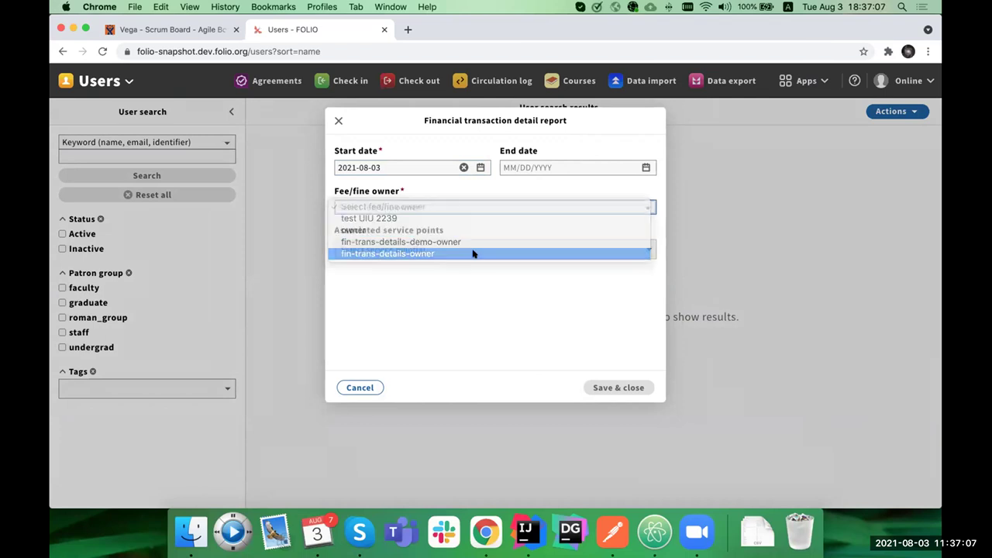
click(520, 248)
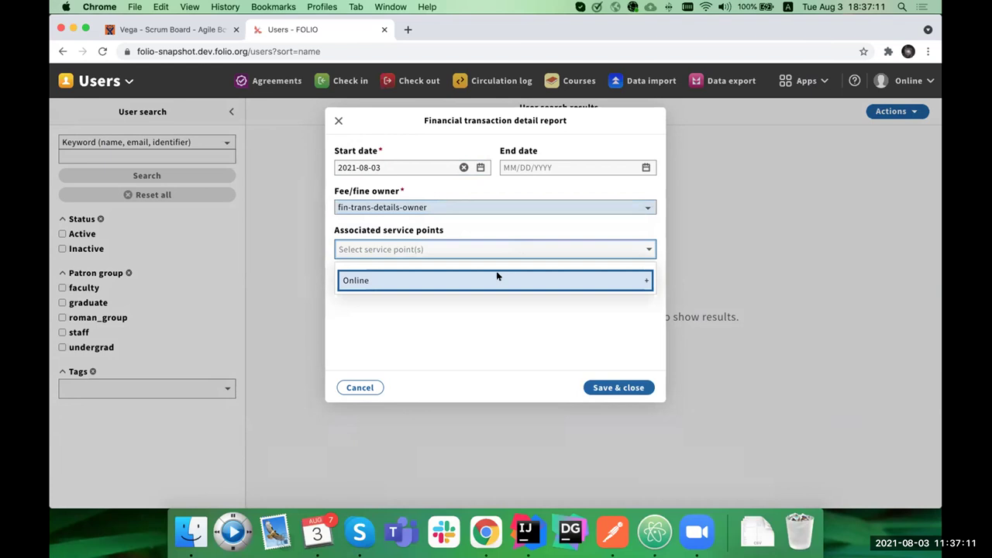
click(497, 276)
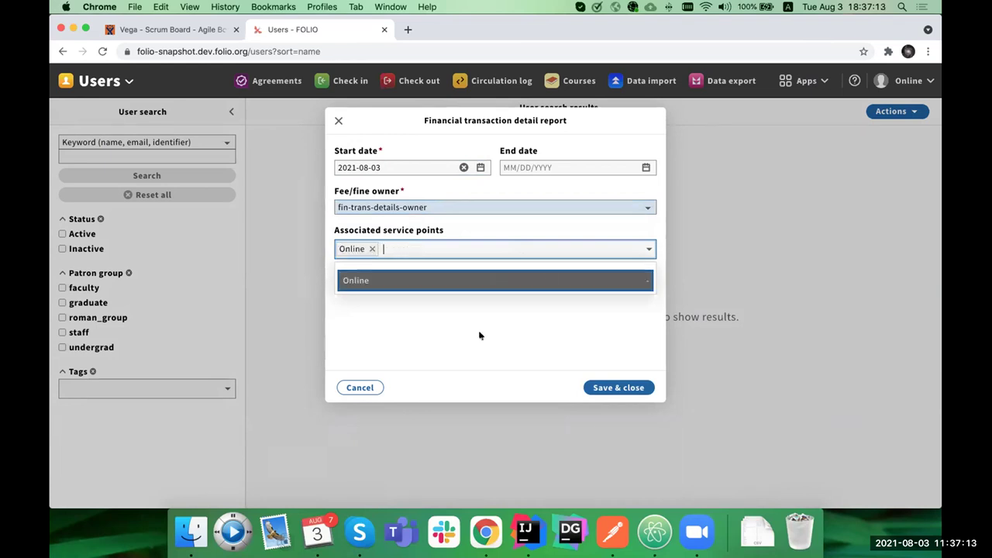
click(507, 328)
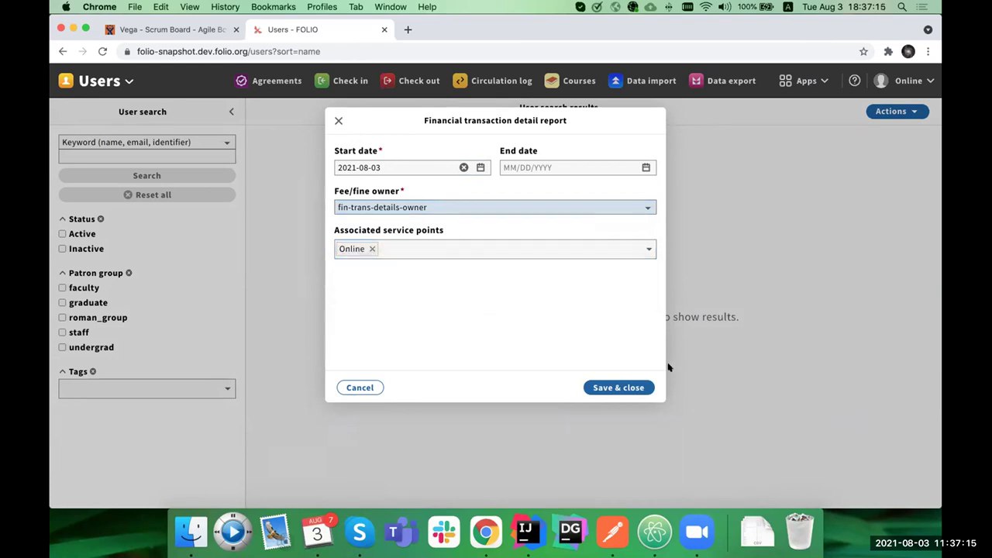
- Export the report, save it to Downloads as Financial-Transactions-Detail-Report (6) in comma-separated values format, and open the file in Numbers
click(630, 386)
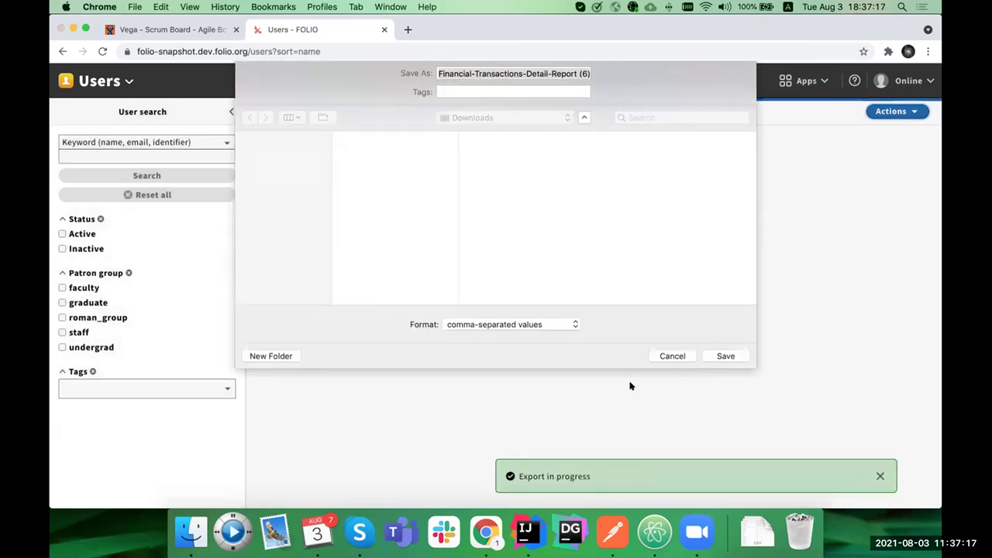
click(726, 360)
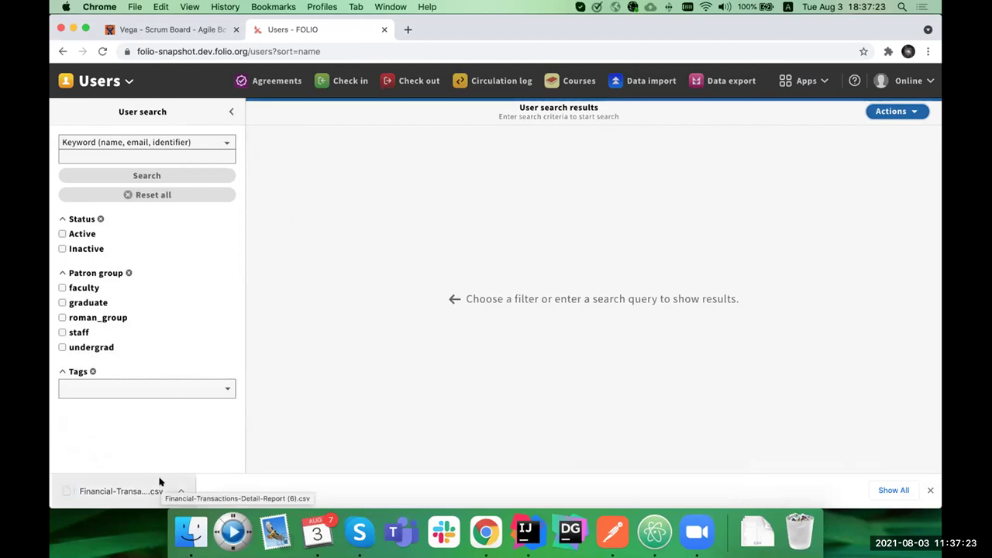
click(155, 477)
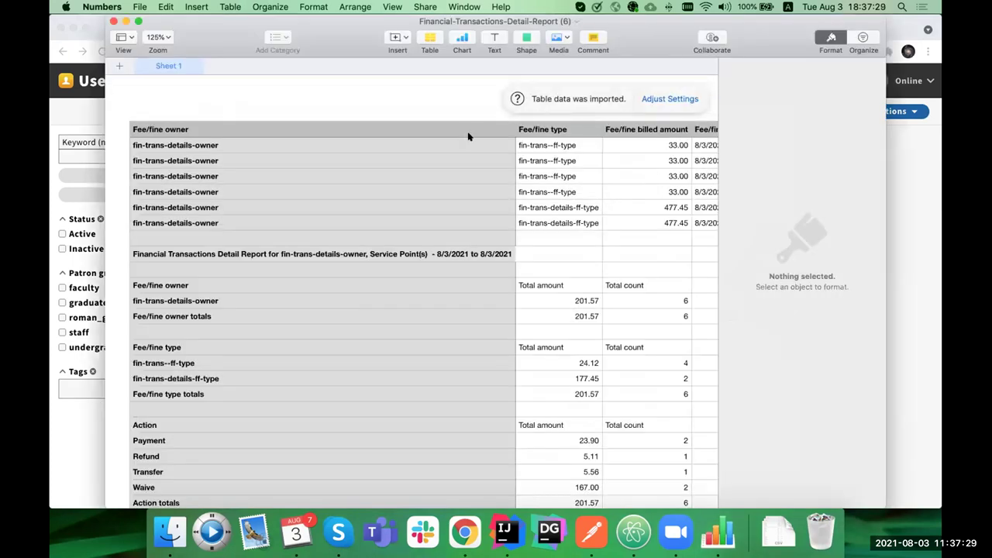
- Examine the individual transaction rows under Fee/fine owner in rows 2 to 7 of the report
click(501, 162)
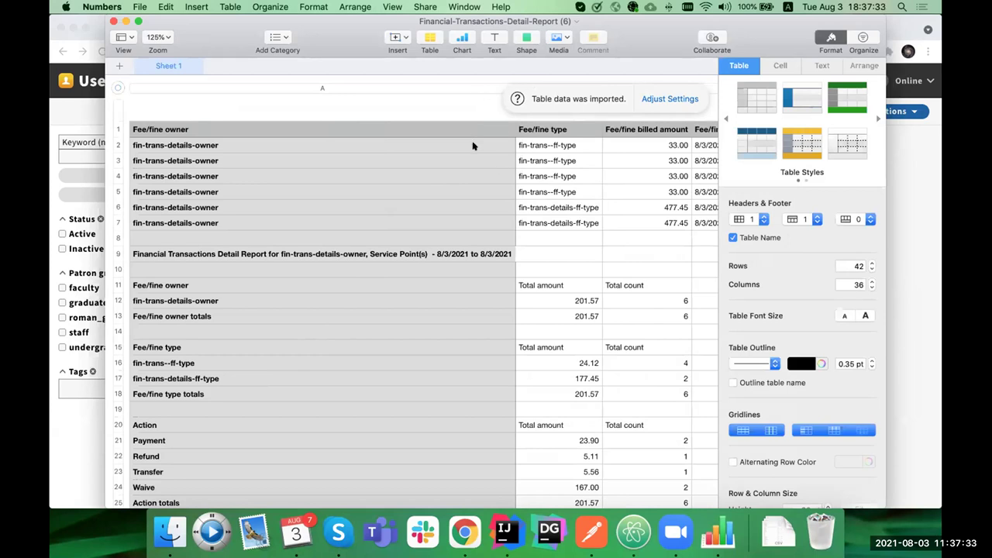
drag(281, 132, 309, 222)
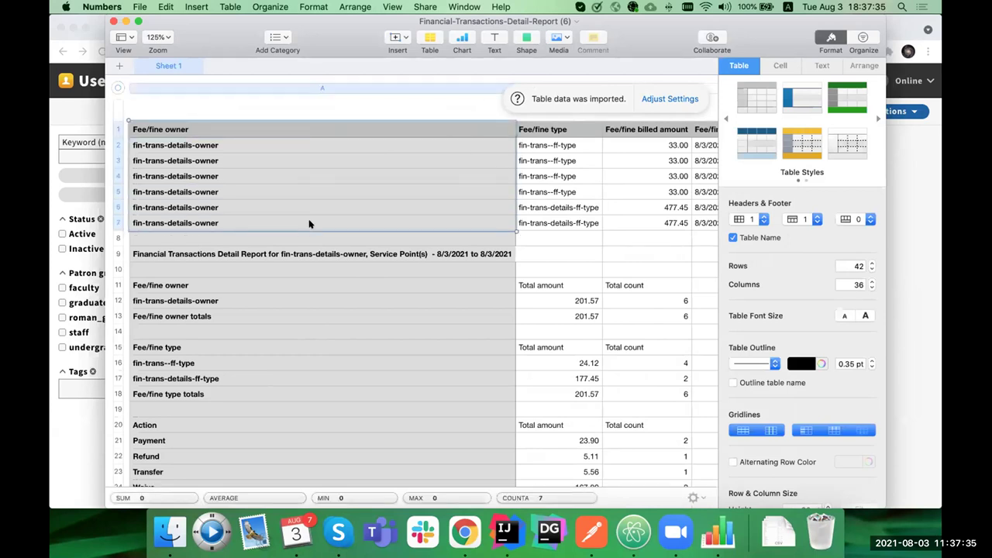
click(411, 222)
click(314, 149)
click(319, 164)
click(389, 177)
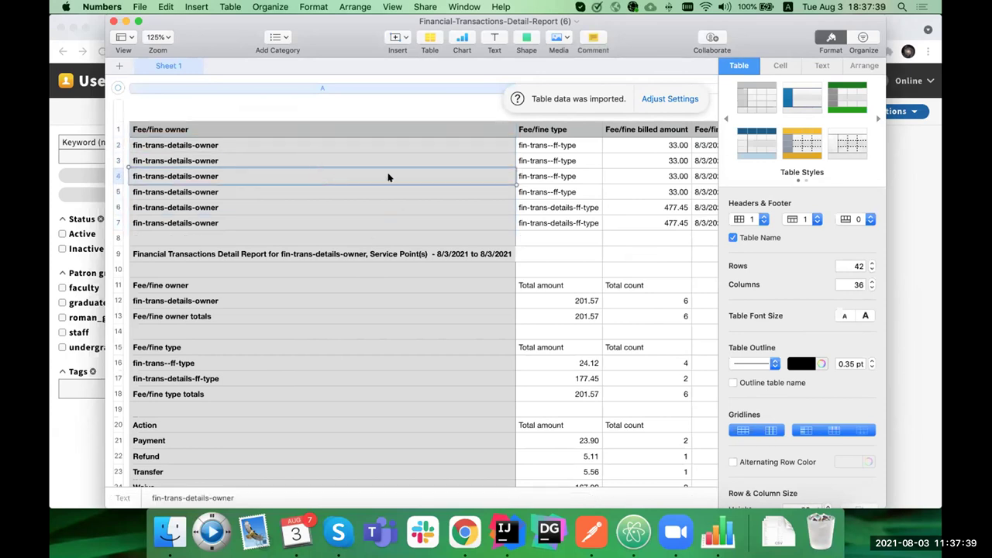
- Review the report's Action, Action amount, date/time, source and status columns for each transaction
scroll(388, 177, right, 15)
scroll(382, 178, right, 10)
click(458, 149)
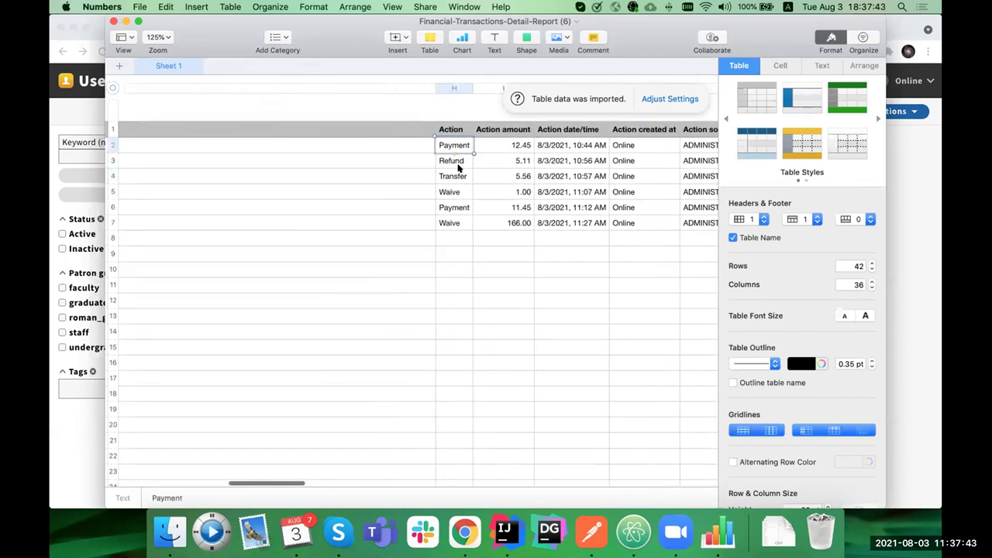
click(464, 194)
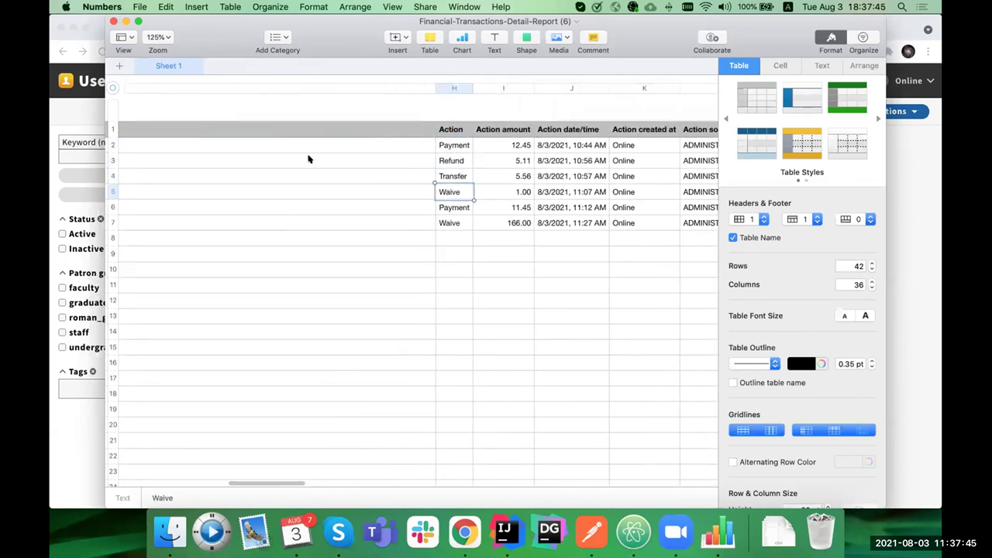
scroll(308, 159, left, 5)
scroll(309, 159, right, 10)
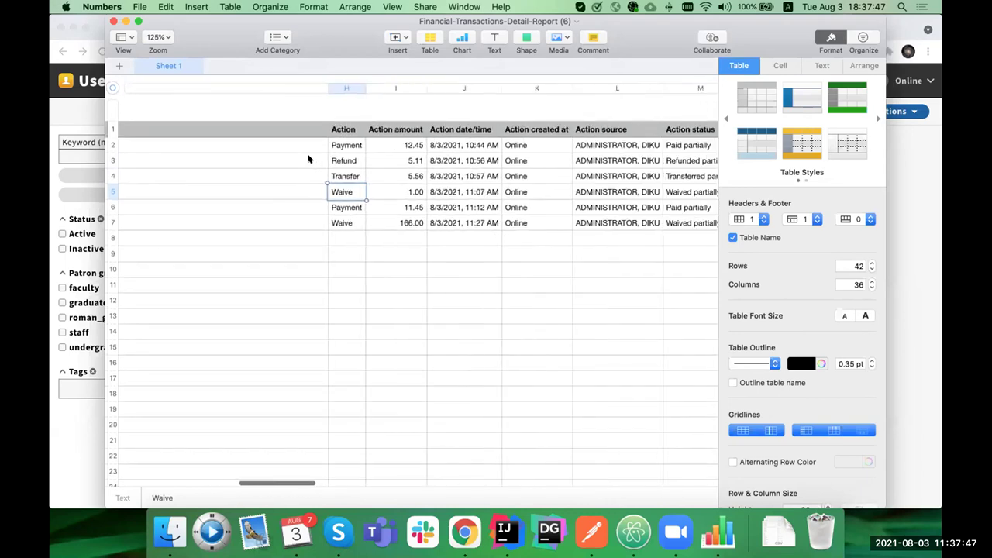
scroll(308, 159, left, 8)
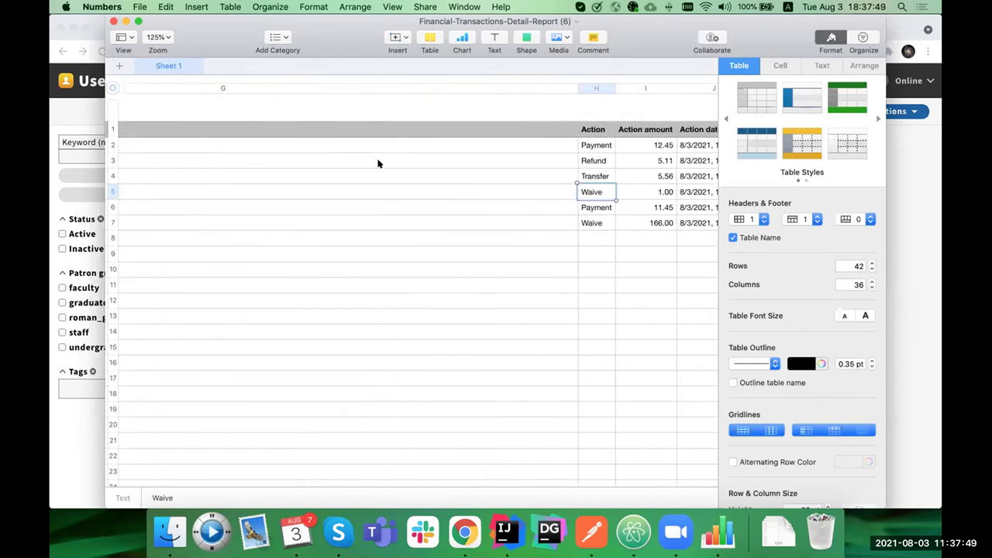
- Follow the first transaction's Fee/fine details link to Chrome and review the fee's action history
scroll(379, 162, left, 5)
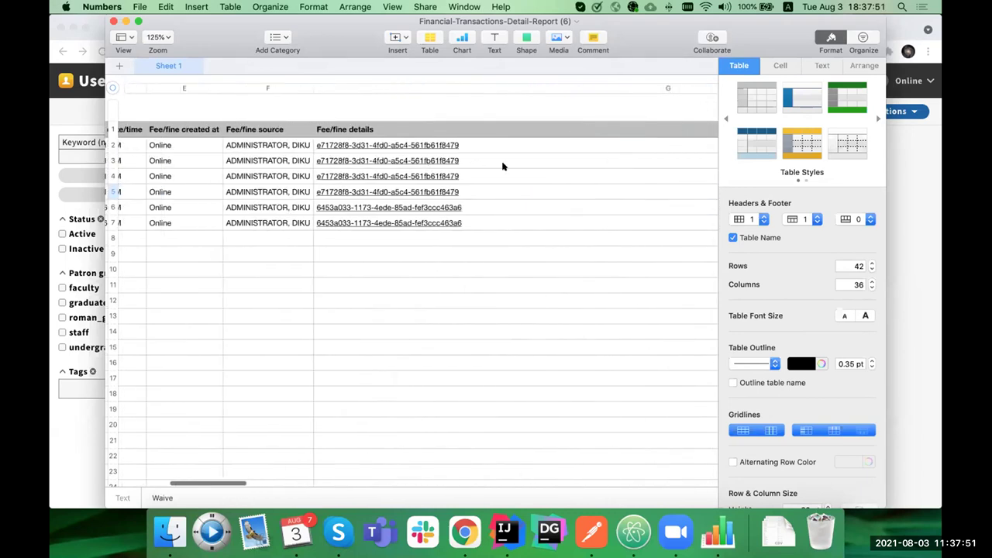
click(362, 145)
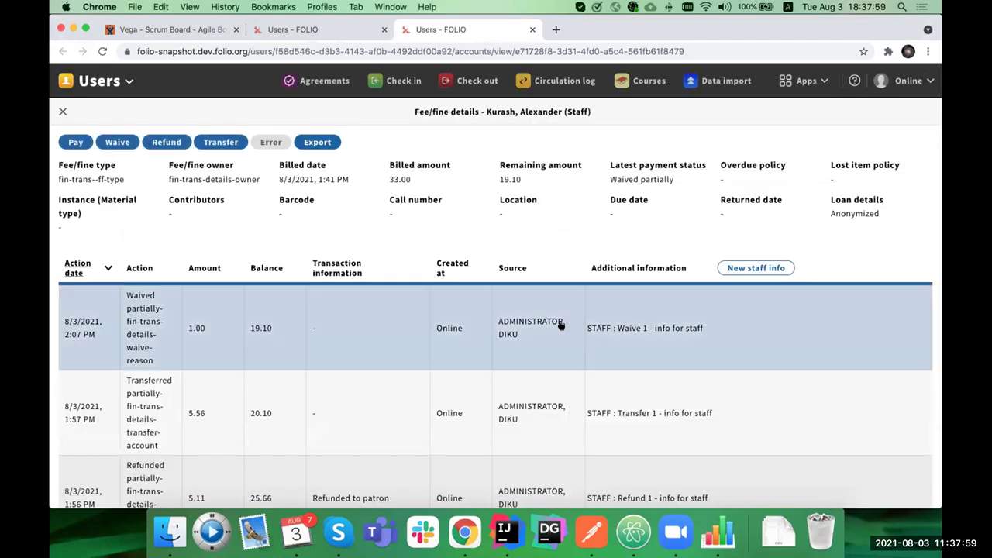
scroll(561, 325, down, 3)
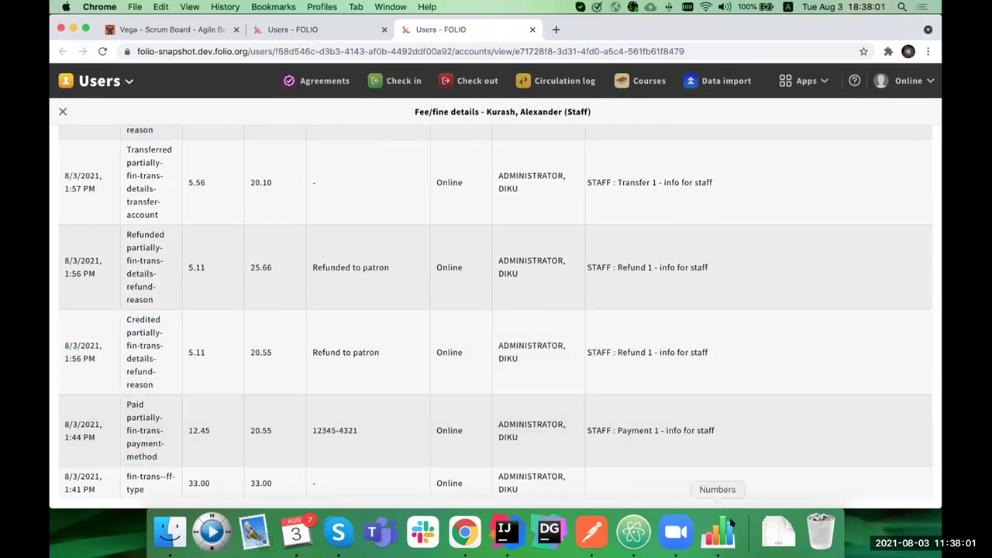
- Switch back to the report in Numbers and examine the fee/fine owner totals section in rows 10 to 14
click(720, 532)
scroll(542, 263, left, 10)
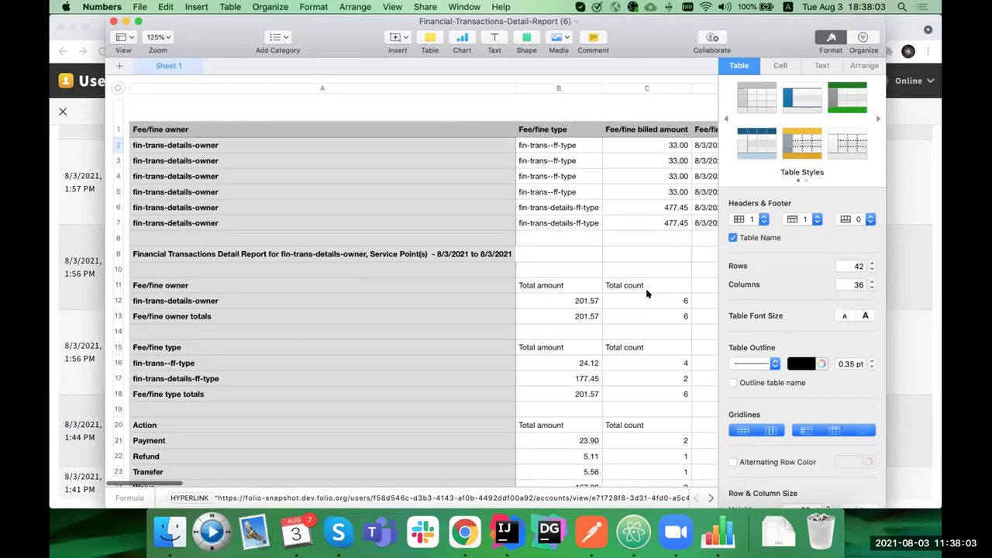
scroll(643, 290, down, 2)
scroll(488, 237, right, 3)
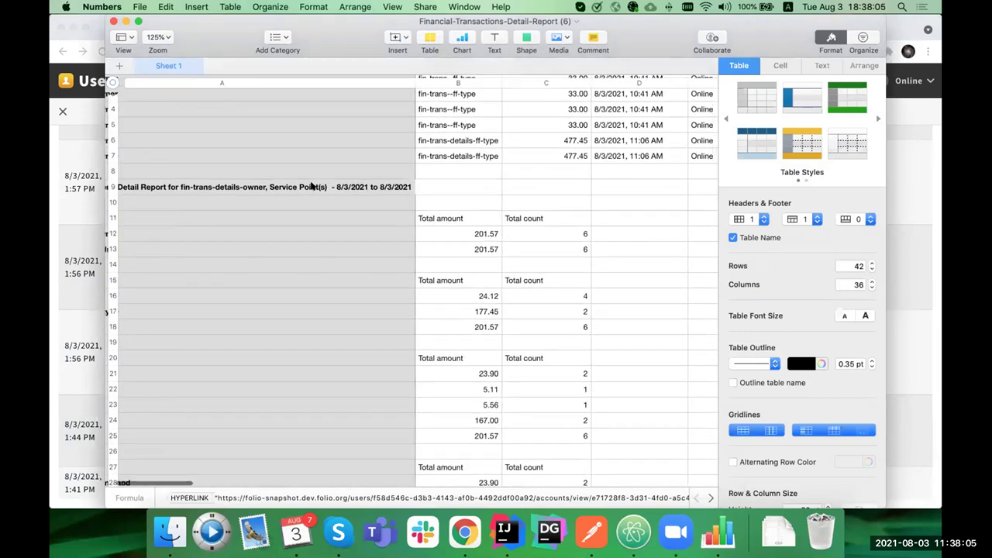
drag(349, 206, 521, 264)
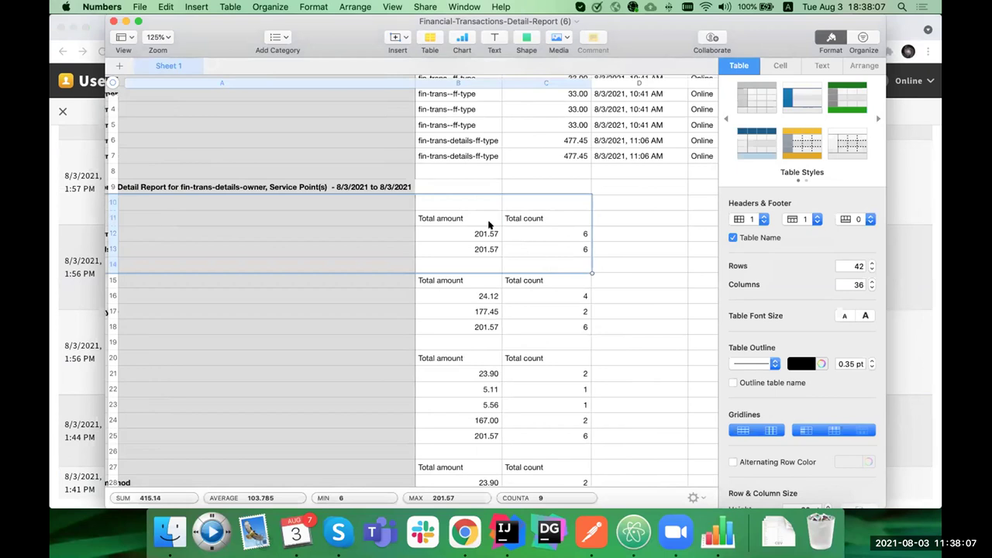
- Narrow the Fee/fine owner column (A) of the report to 223 pt
scroll(489, 225, left, 3)
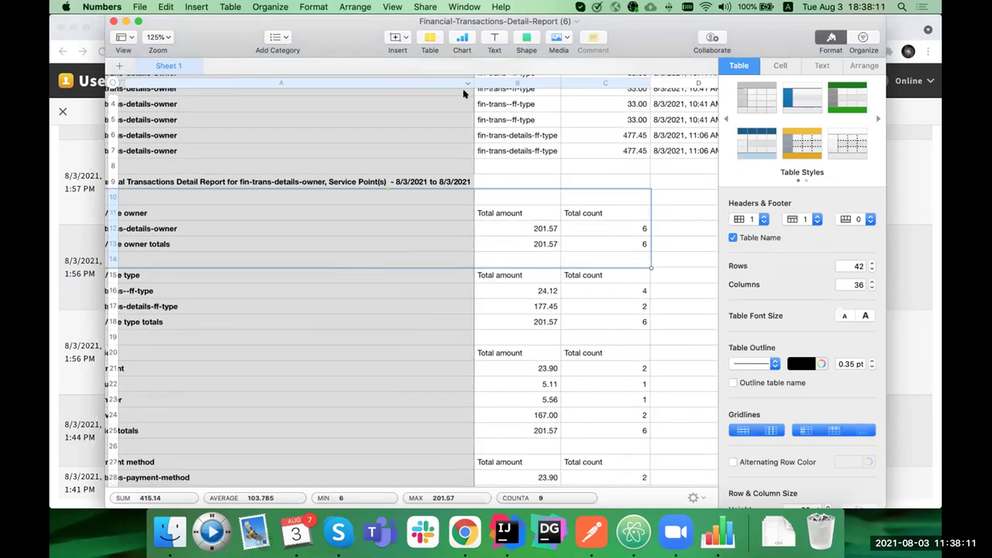
scroll(463, 93, up, 2)
drag(472, 84, 265, 86)
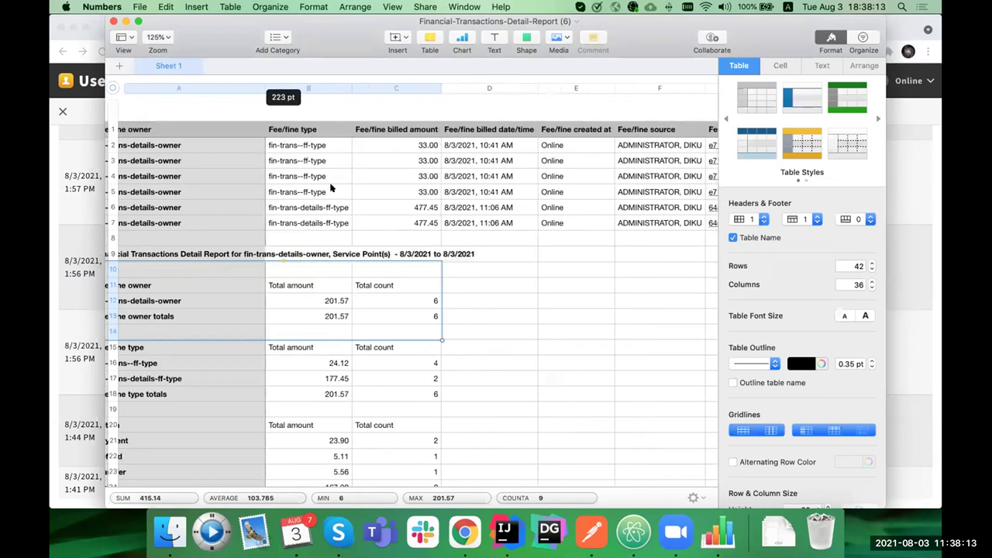
- Examine the report's summary totals by fee/fine type, action, payment method, waive reason and refund reason, and return to the first rows
scroll(329, 188, down, 3)
scroll(328, 188, left, 2)
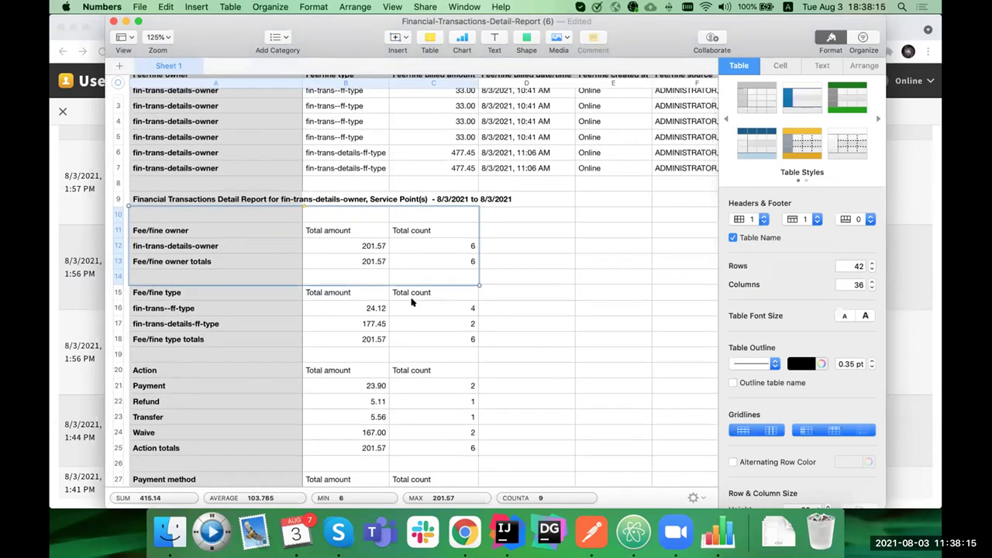
click(352, 385)
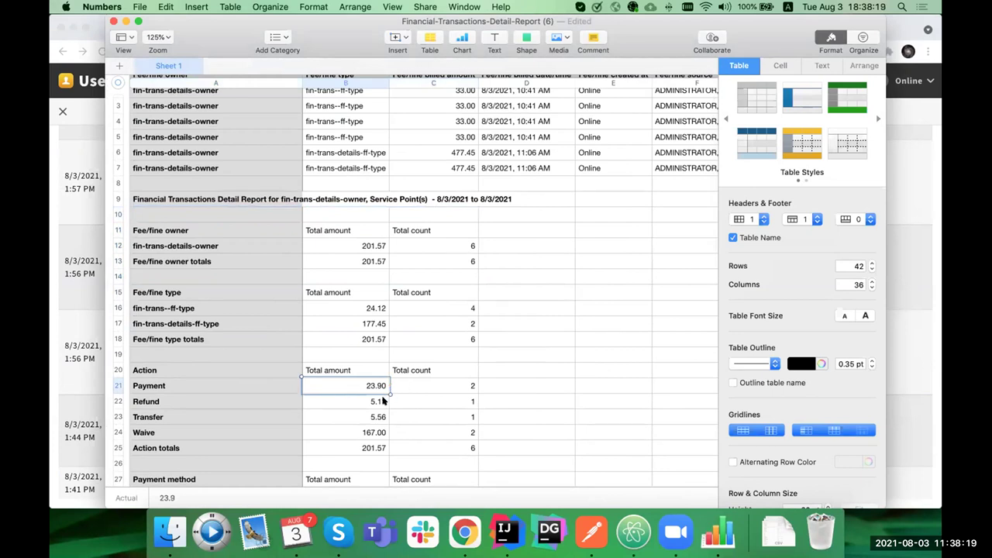
click(411, 385)
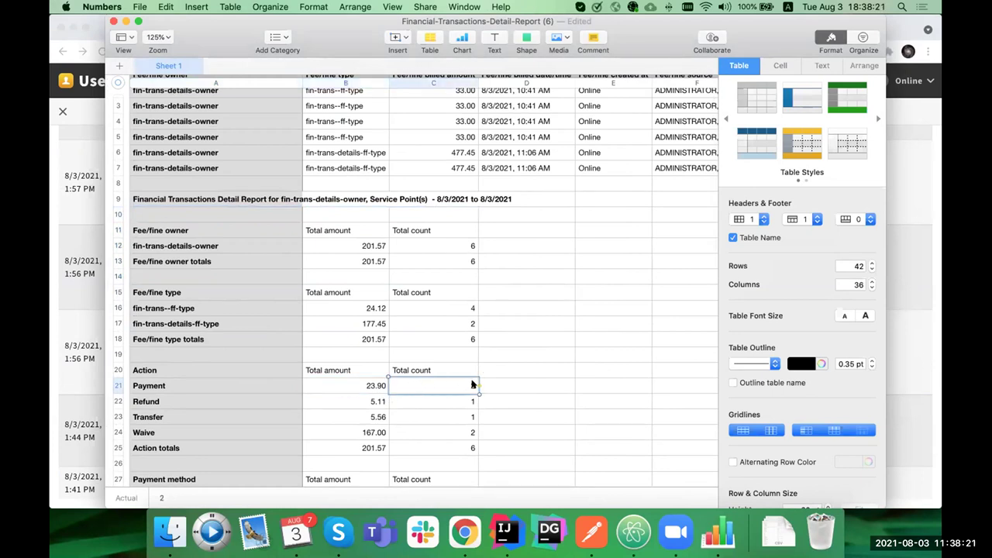
scroll(465, 385, down, 5)
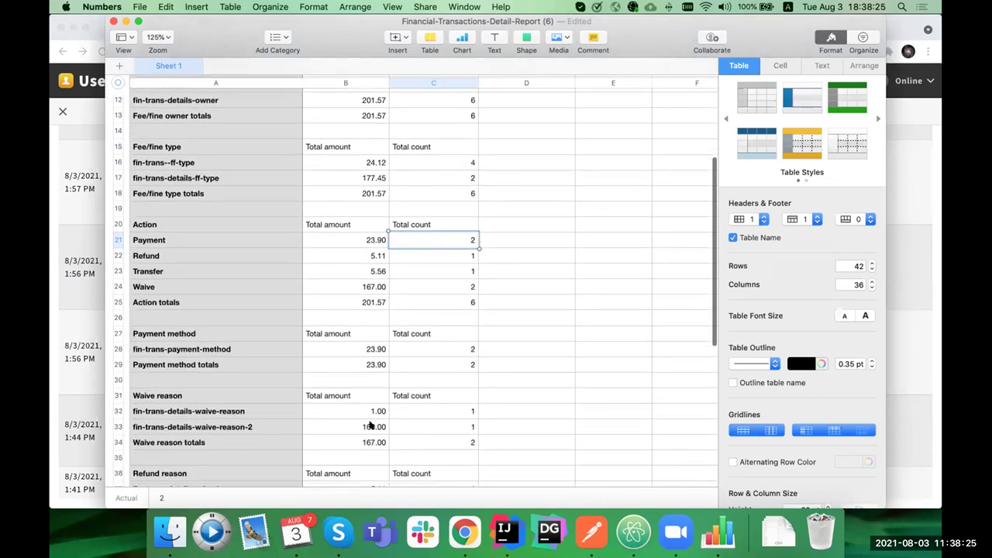
click(371, 426)
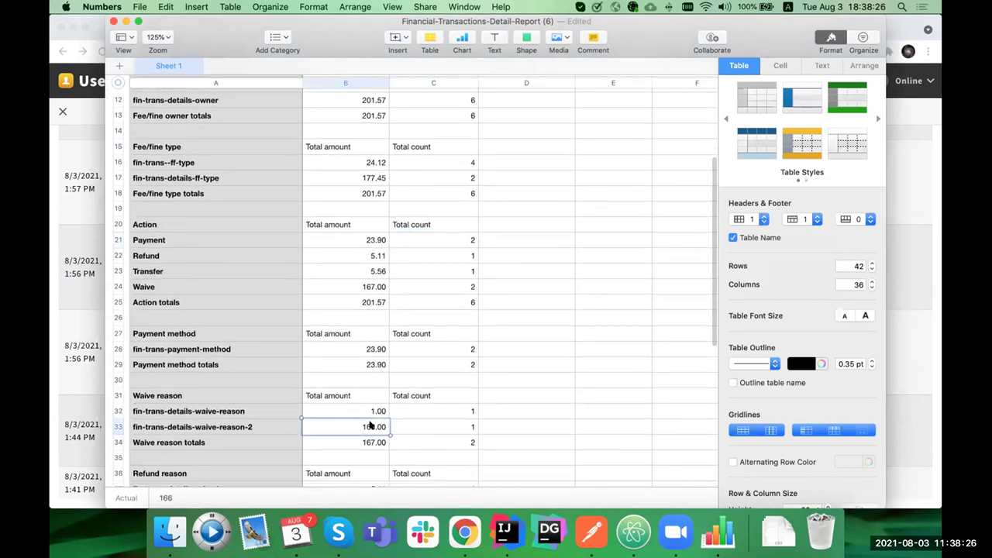
click(285, 427)
scroll(433, 275, down, 5)
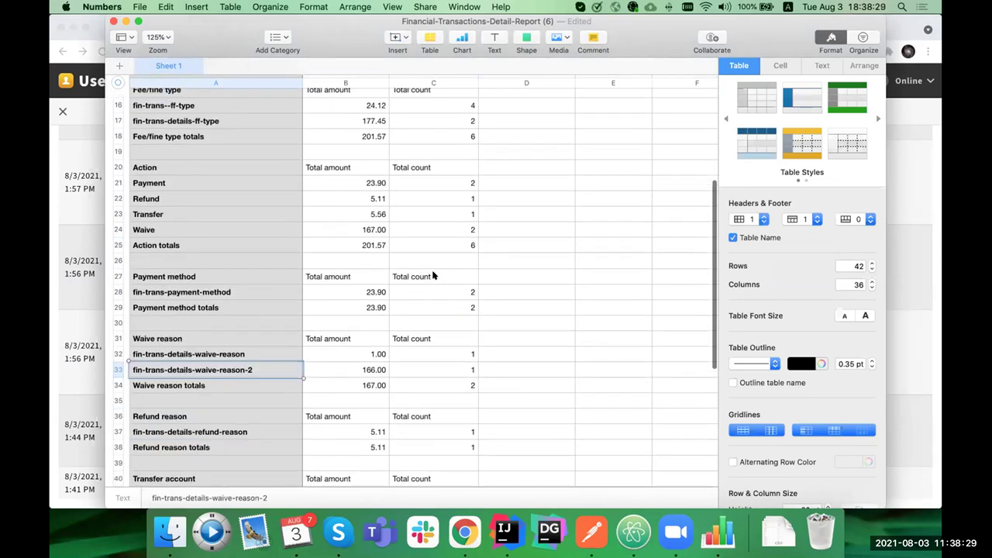
scroll(433, 276, up, 7)
scroll(432, 275, up, 3)
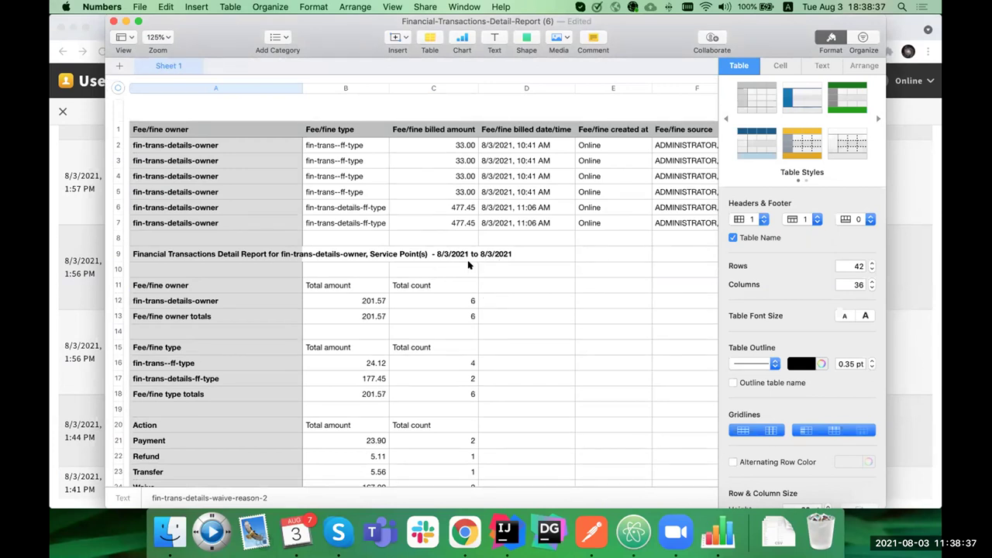
- Review the billing and fee/fine detail columns of the financial transactions detail report
scroll(473, 214, right, 3)
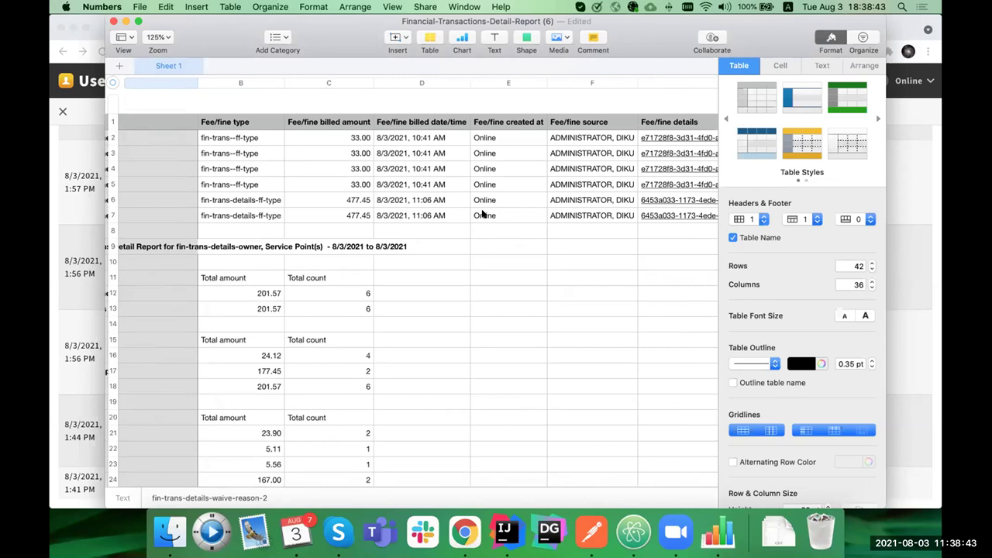
scroll(482, 214, right, 5)
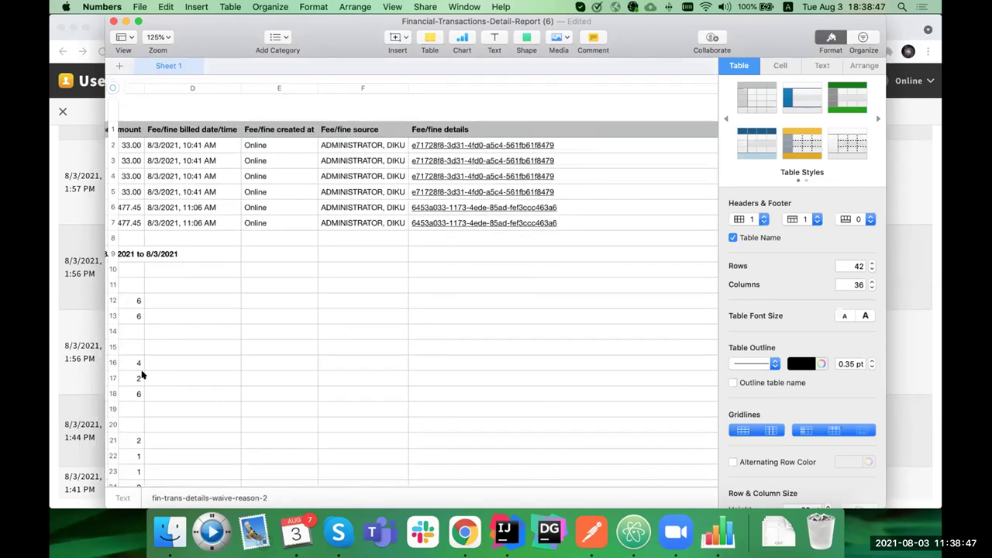
click(76, 372)
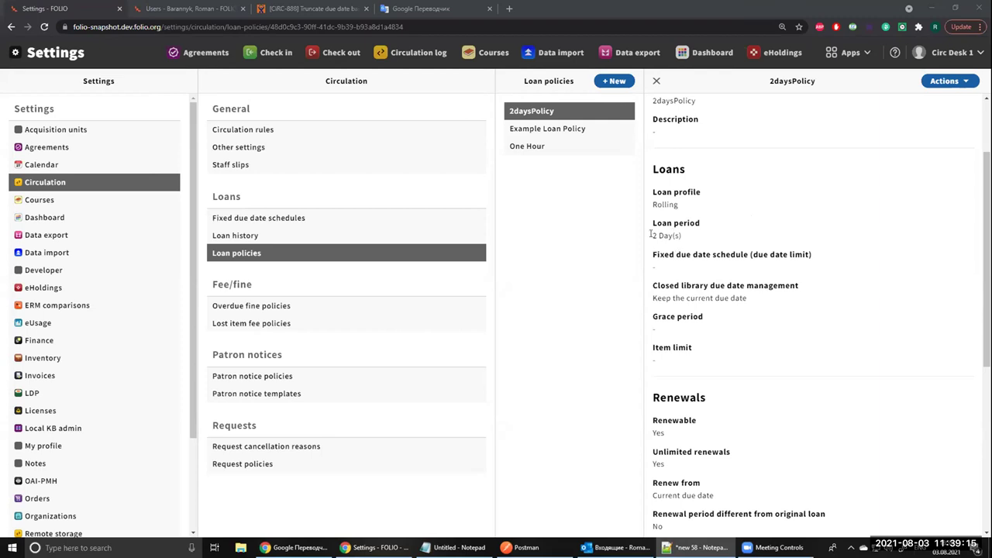
- Examine the 2daysPolicy loan policy's loan period, renewal starting date and closed library due date management
drag(650, 234, 686, 235)
scroll(731, 266, down, 2)
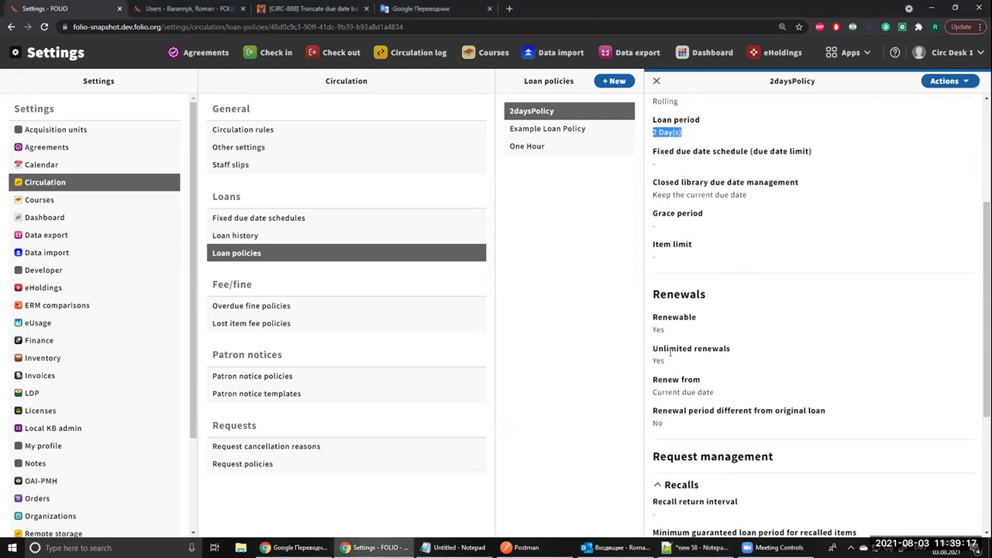
drag(652, 379, 718, 395)
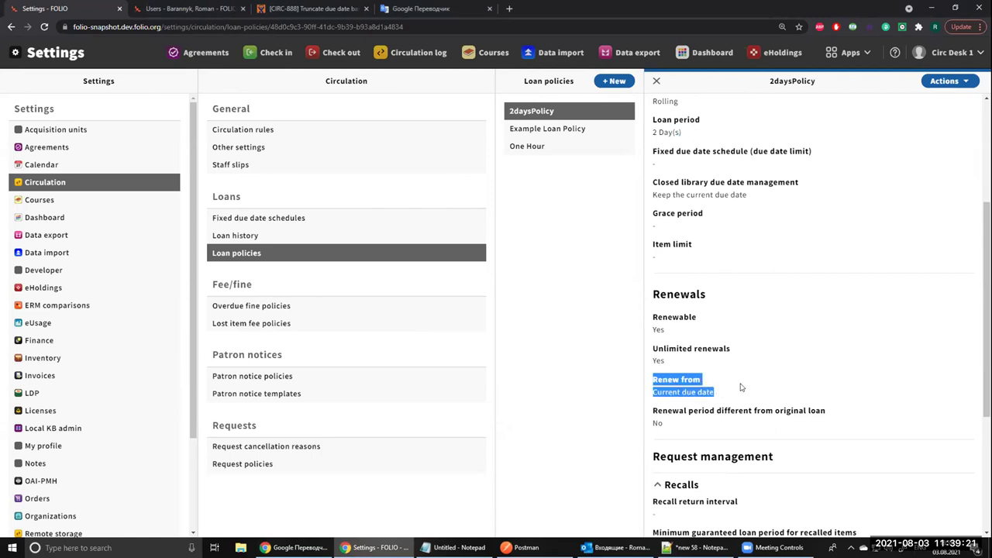
scroll(740, 387, up, 2)
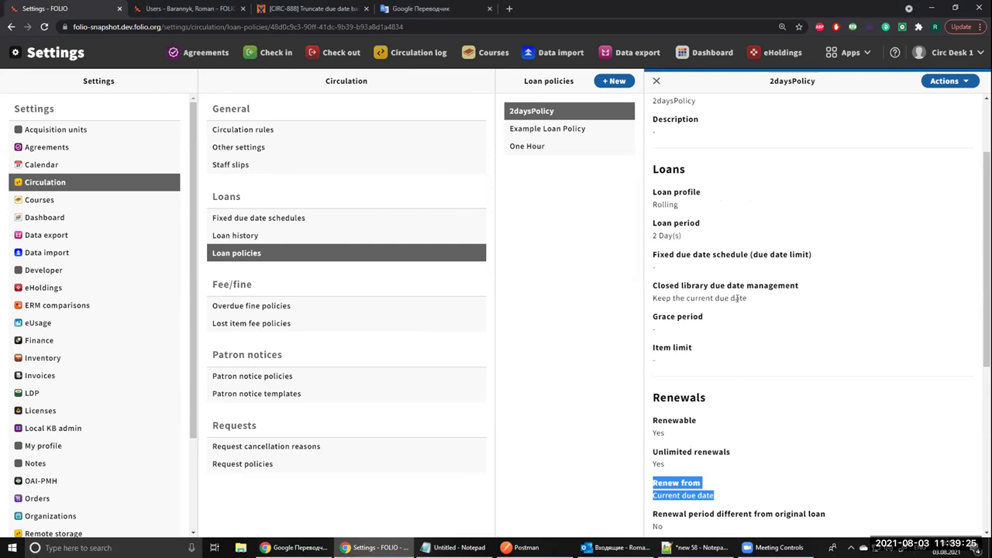
triple_click(736, 298)
scroll(685, 275, up, 1)
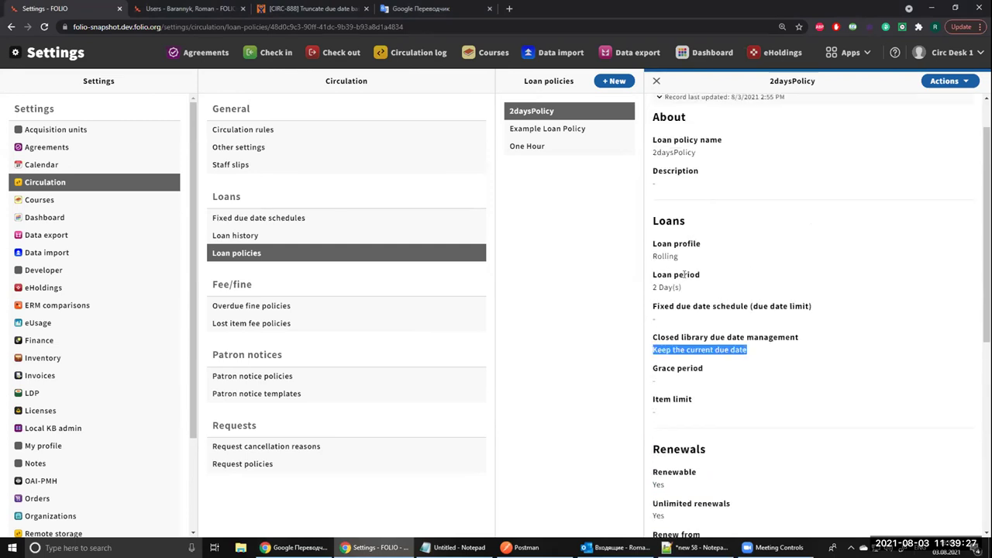
- View the circulation rules and check the expiration date on the test patron's user record
click(279, 133)
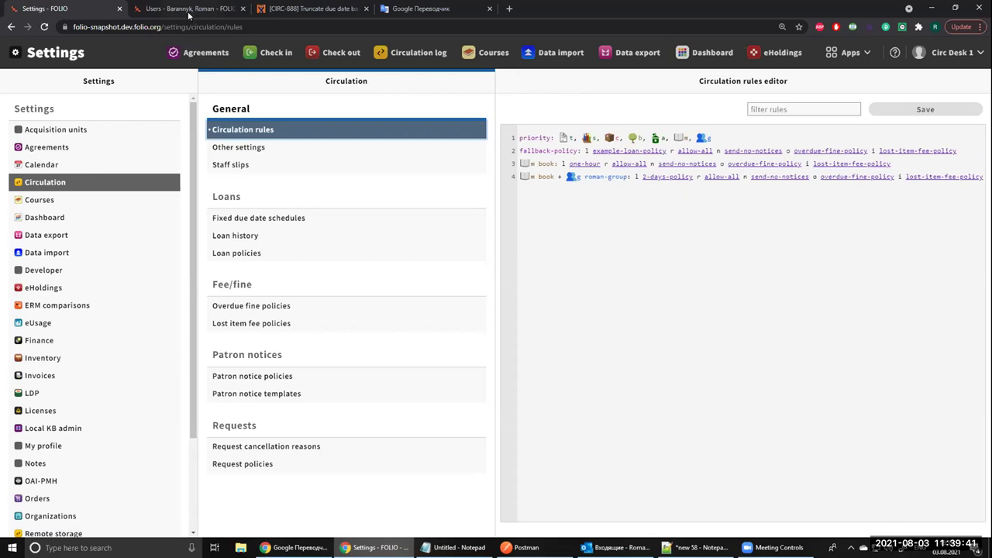
key(ctrl+Tab)
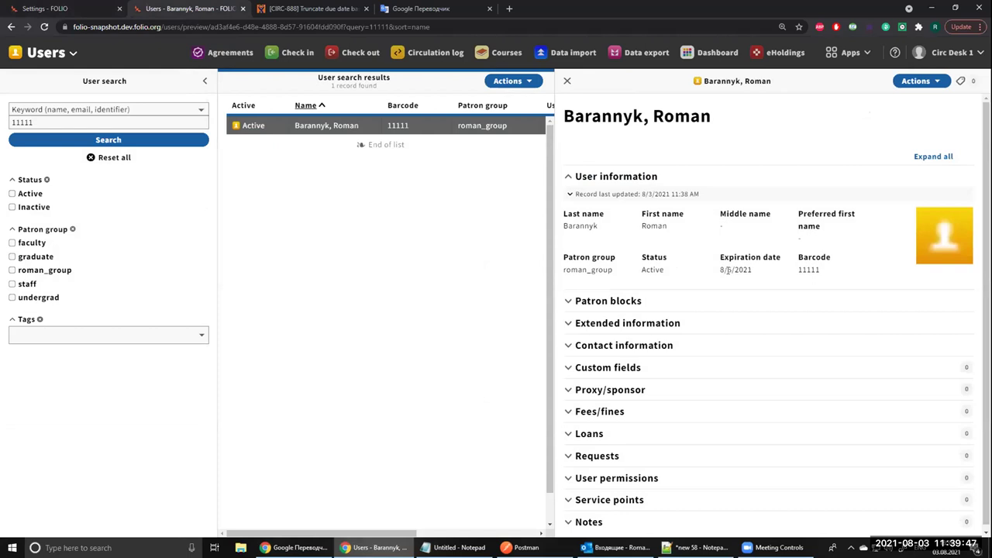
- Check out item 90000 to the test patron, entering the patron's barcode and the item barcode
click(353, 54)
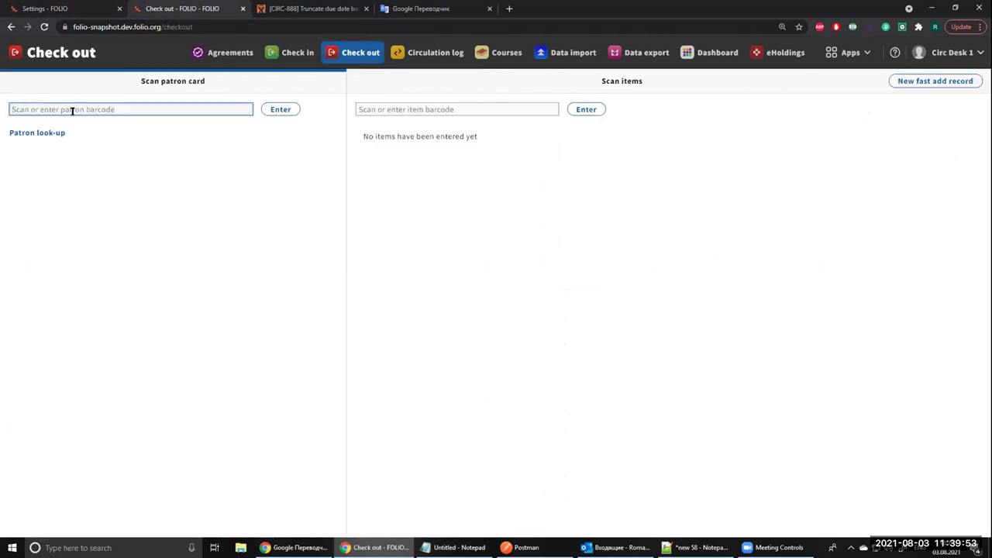
text(11111)
key(Return)
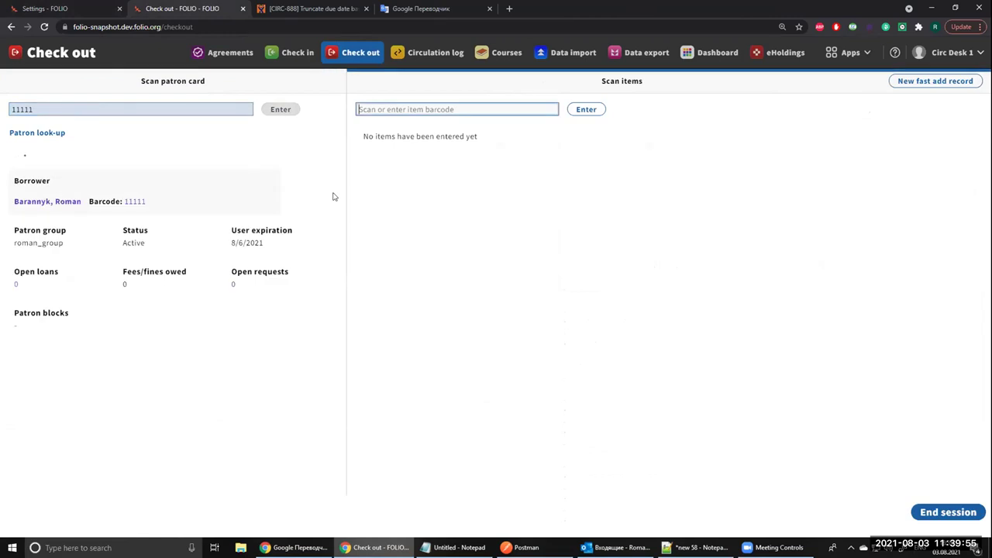
text(90000)
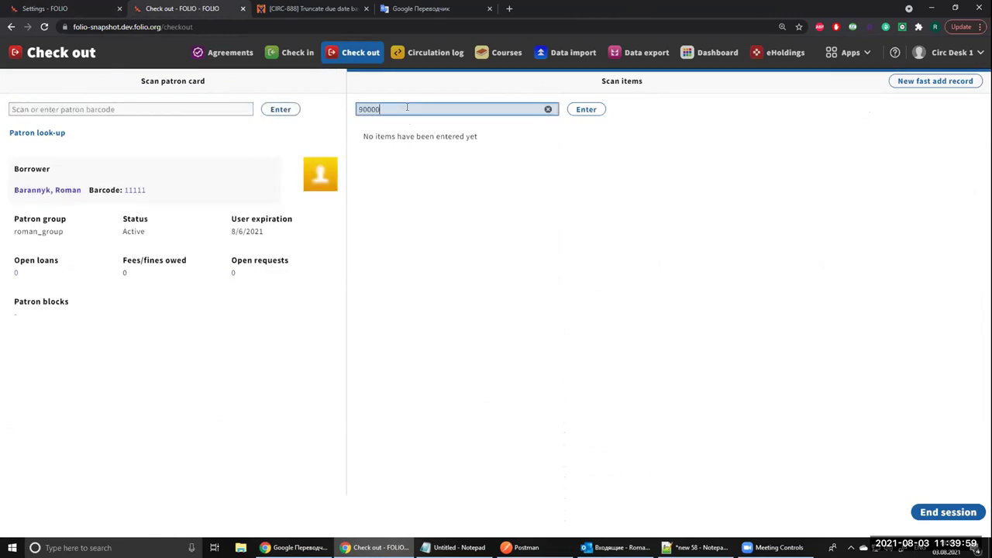
key(Return)
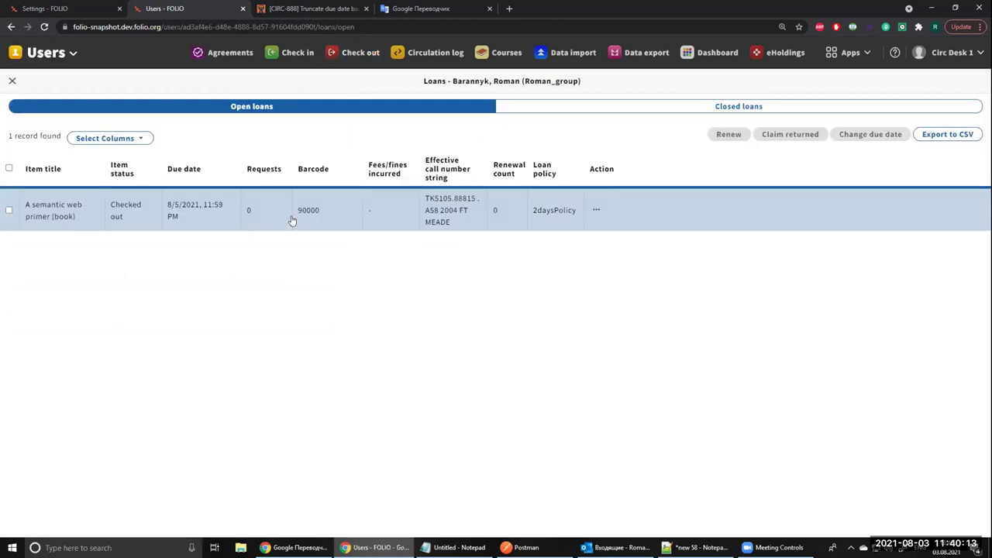
- Open the details of the patron's loan for "A semantic web primer" and renew it
click(292, 222)
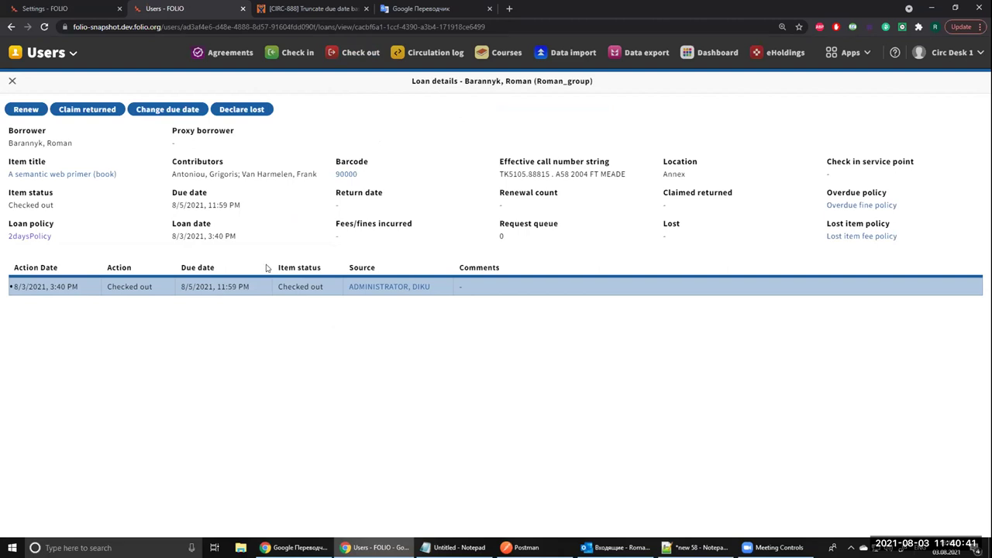
click(21, 111)
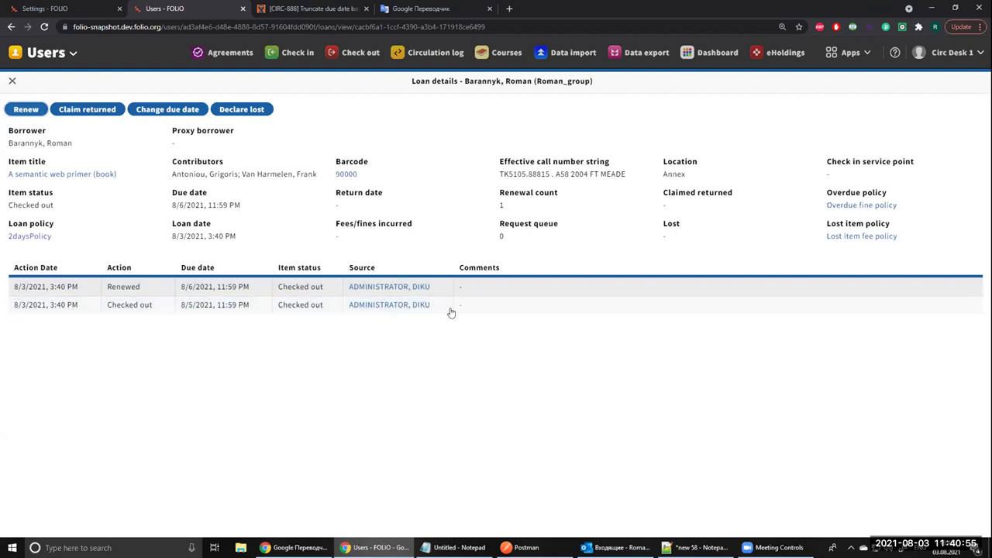
- Set 2daysPolicy's closed library due date management to "Move to the end of the previous open day" and save the loan policy
click(849, 52)
click(744, 368)
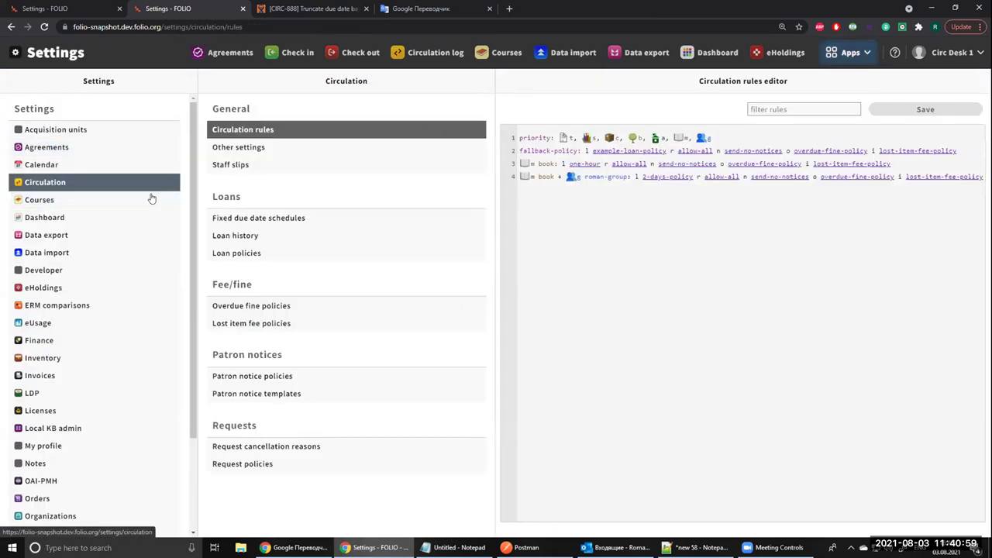
click(244, 255)
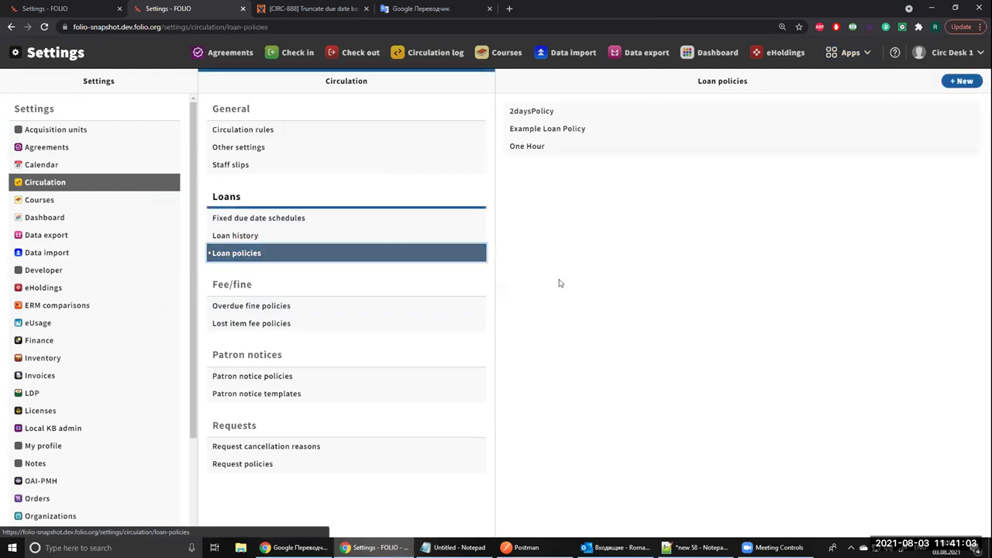
click(533, 112)
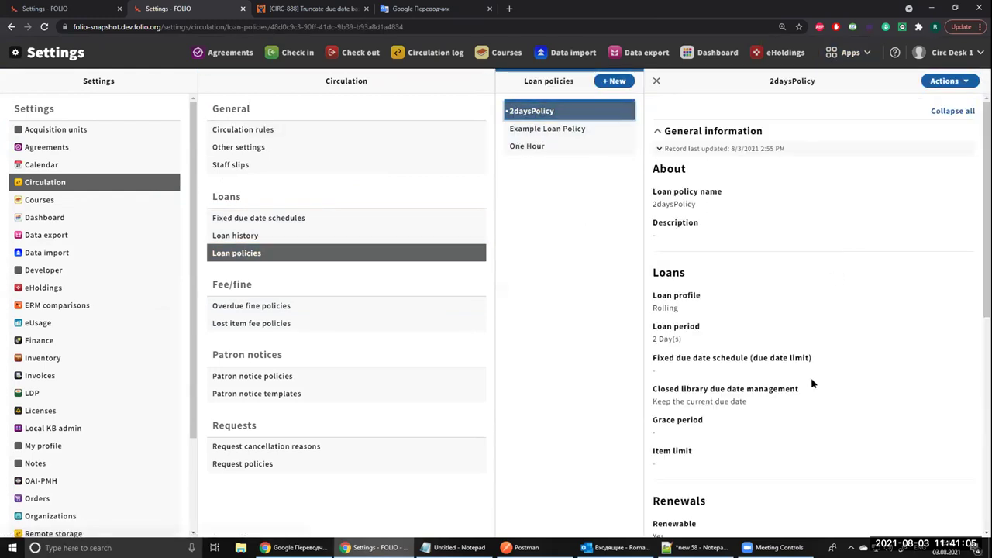
click(957, 80)
click(872, 124)
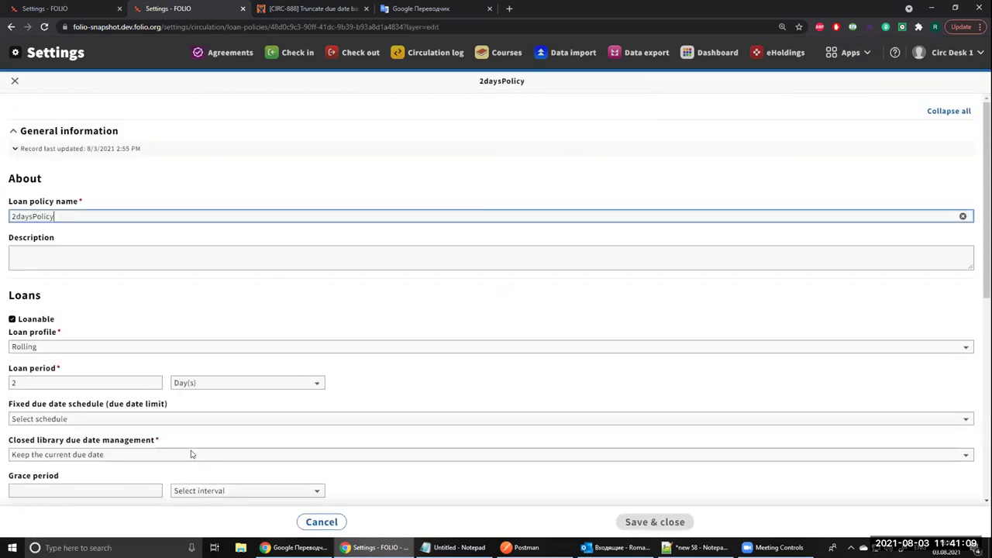
click(109, 454)
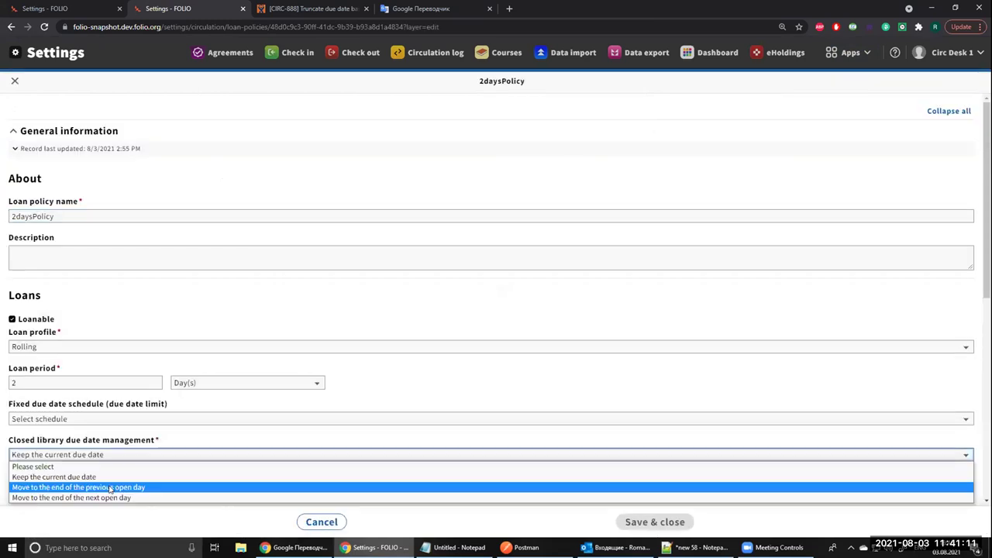
click(109, 483)
click(673, 522)
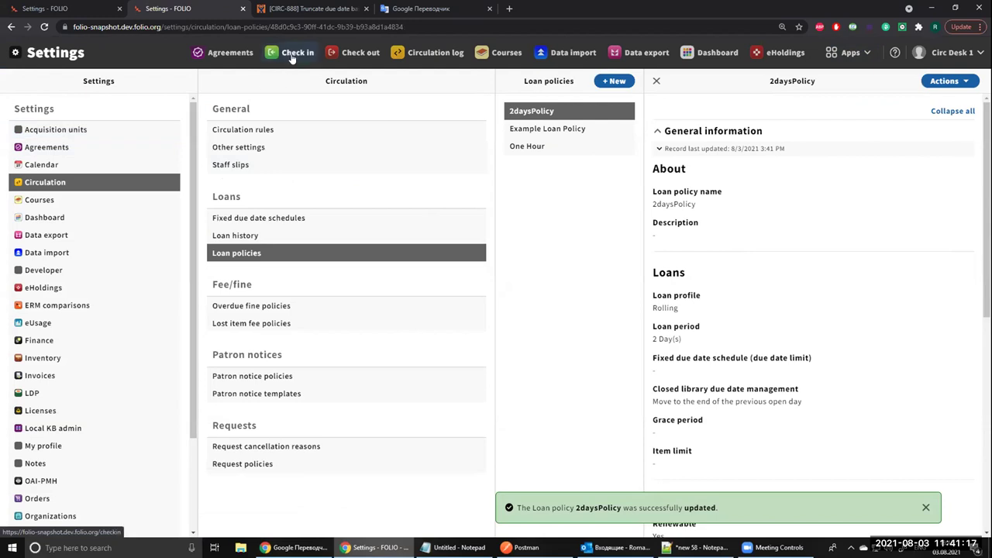
- Return to the patron's open loan from the checkout session and renew it under the previous-open-day setting
click(355, 54)
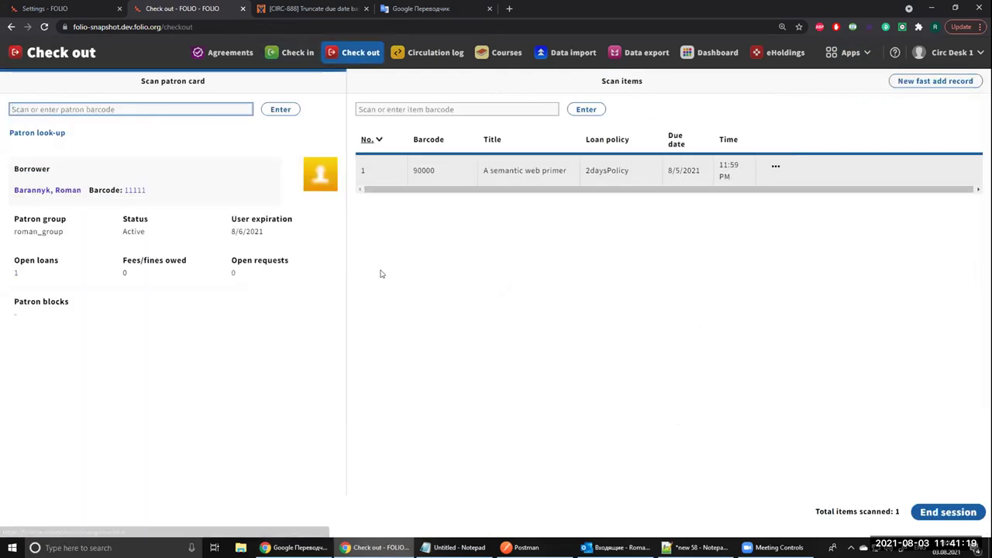
click(16, 277)
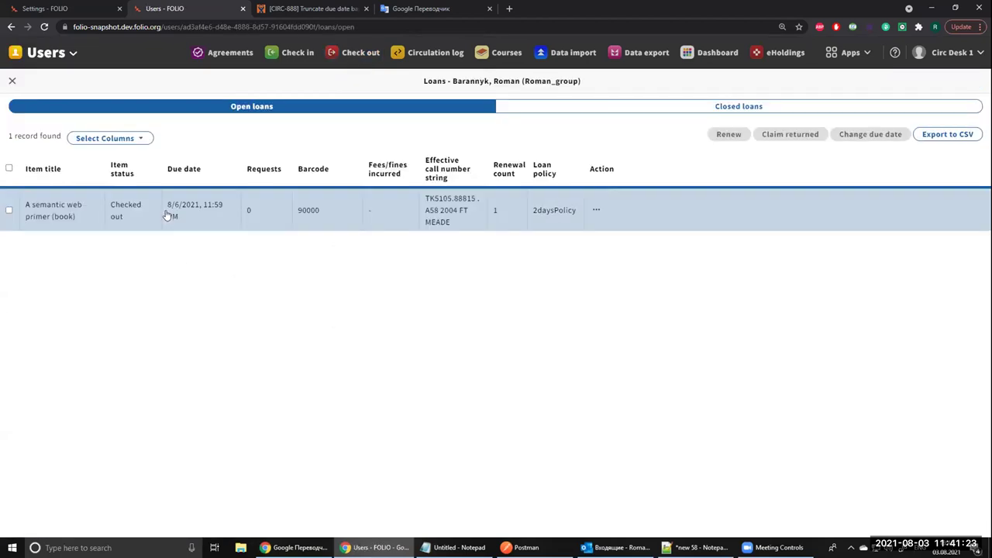
click(166, 215)
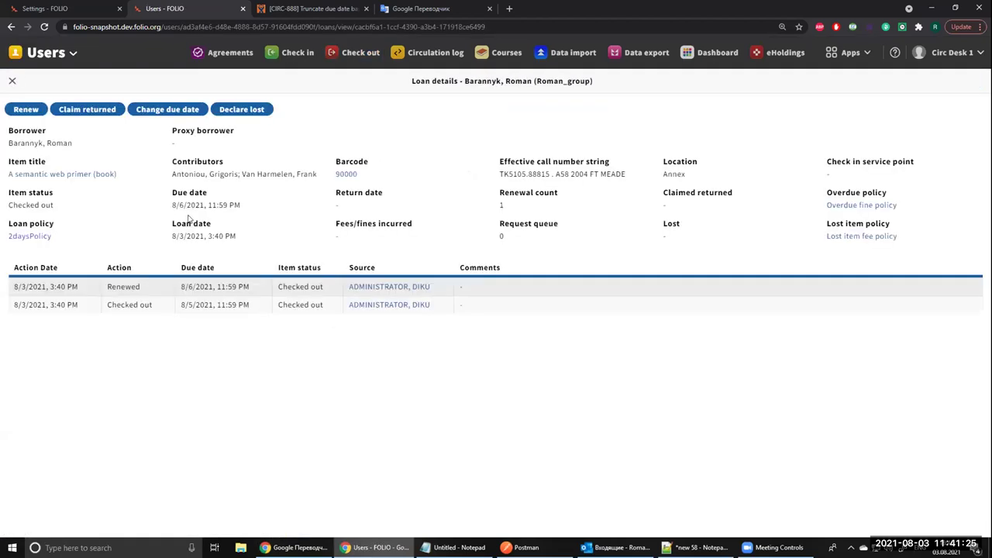
click(23, 110)
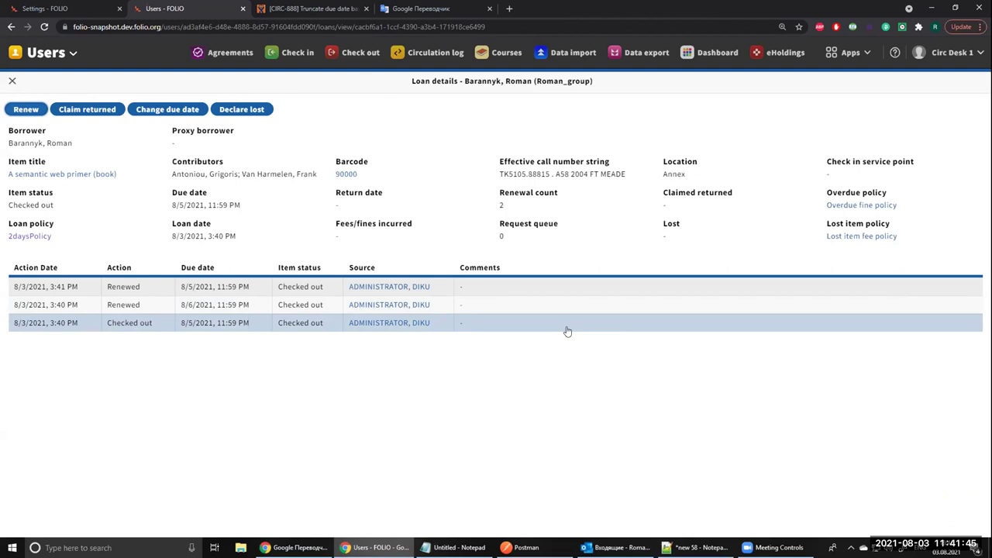
- Set 2daysPolicy's closed library due date management to "Move to the end of the next open day" and save the loan policy
click(846, 52)
click(763, 371)
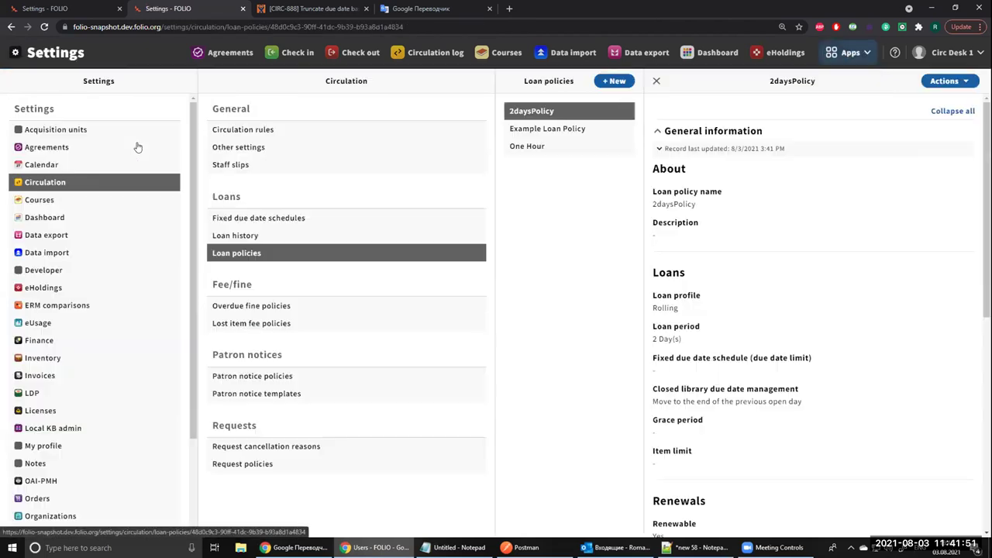
click(949, 80)
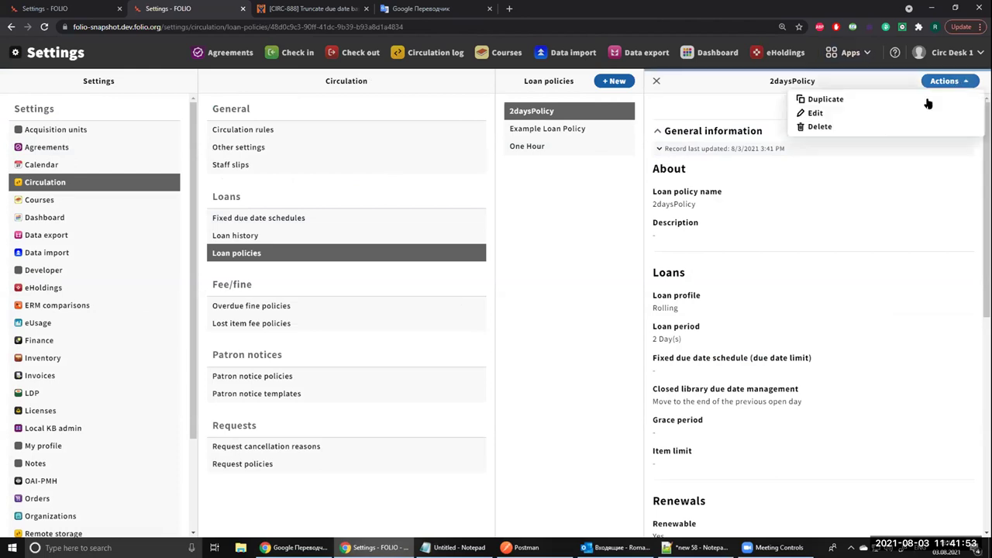
click(815, 113)
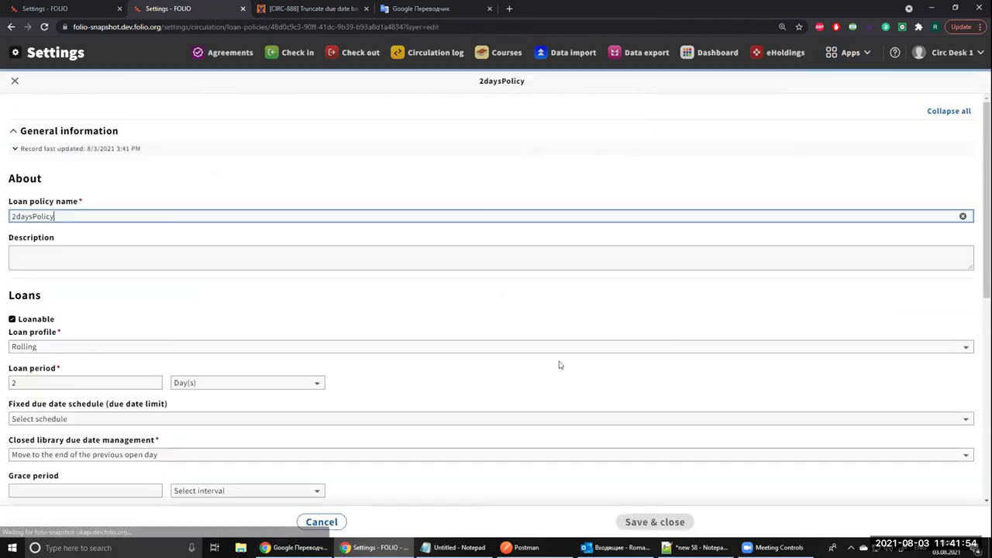
click(85, 454)
click(98, 498)
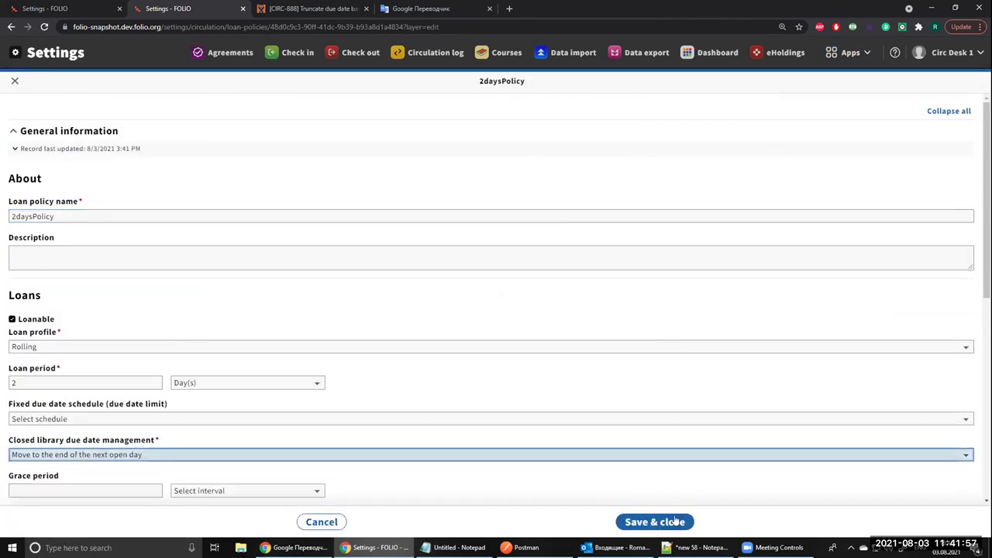
click(655, 522)
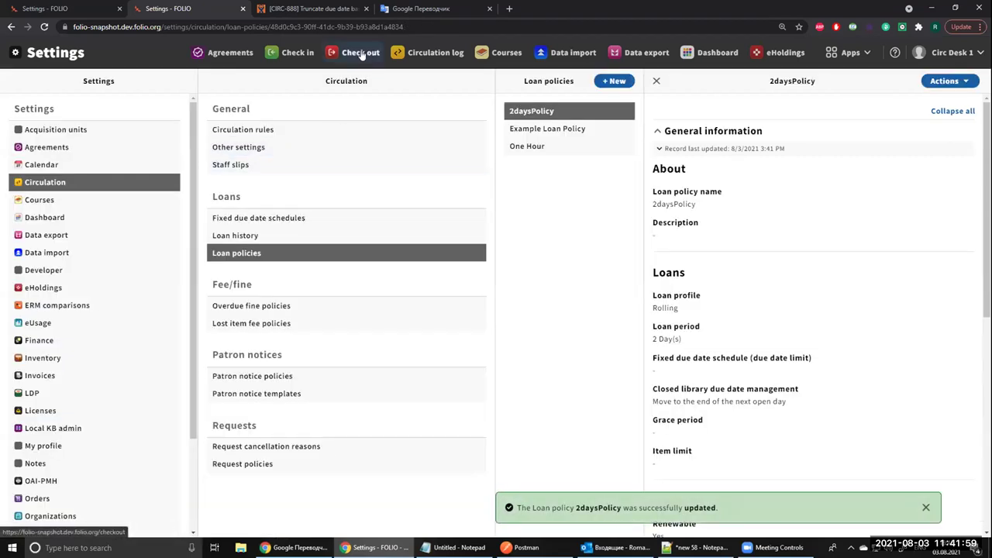
- Reopen the patron's loan for item 90000 and renew it under the next-open-day setting
click(359, 54)
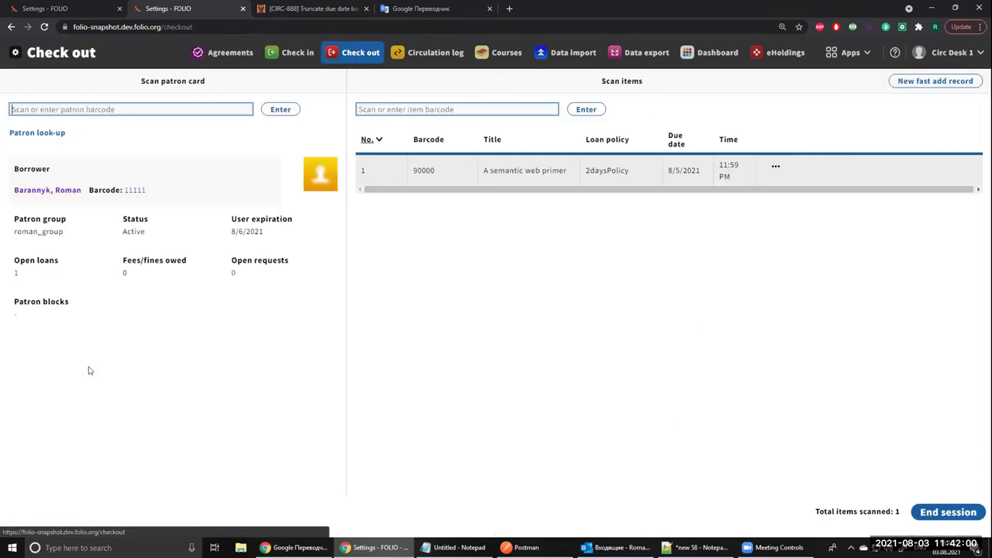
click(15, 276)
click(70, 211)
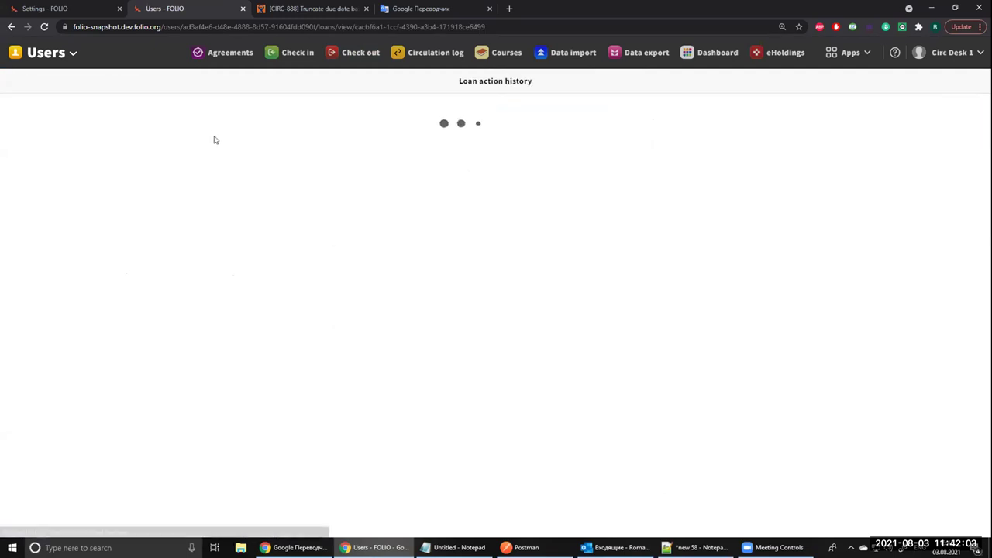
click(24, 109)
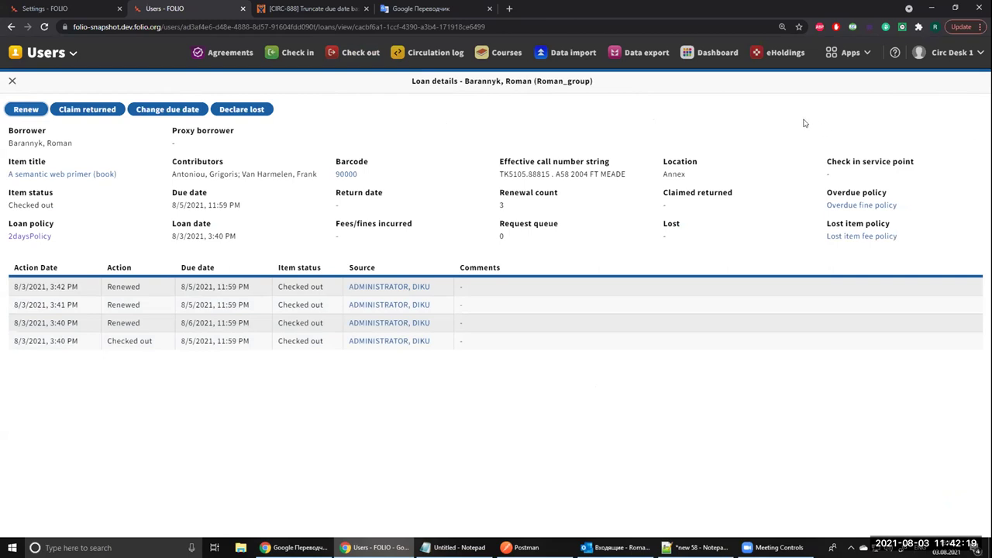
- Open the calendar settings' library hours for Circ Desk 1
click(851, 52)
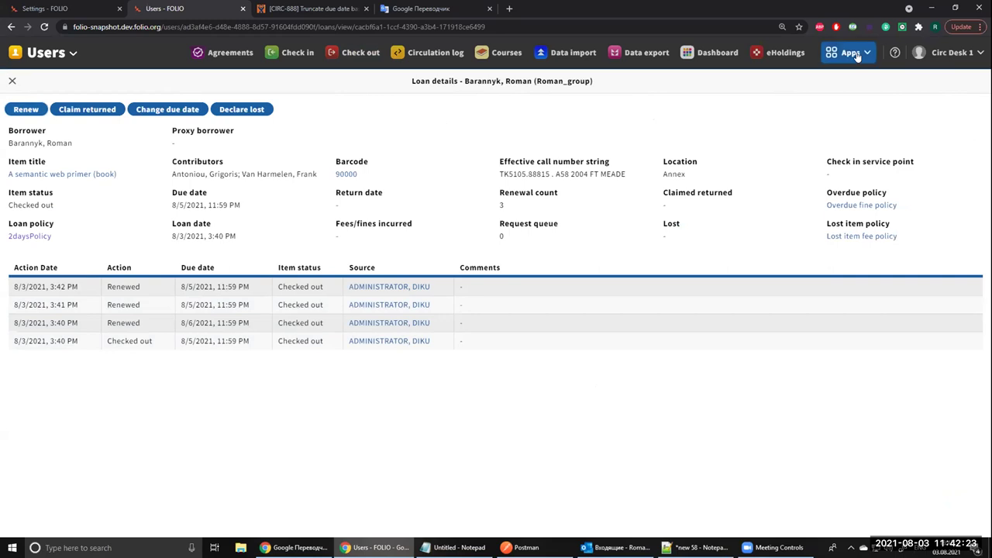
click(709, 369)
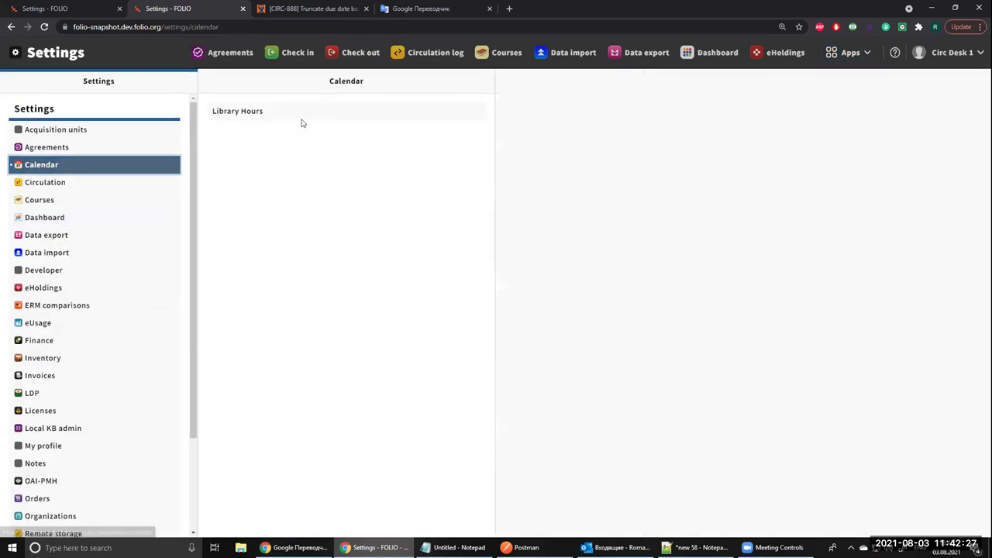
click(299, 113)
click(532, 112)
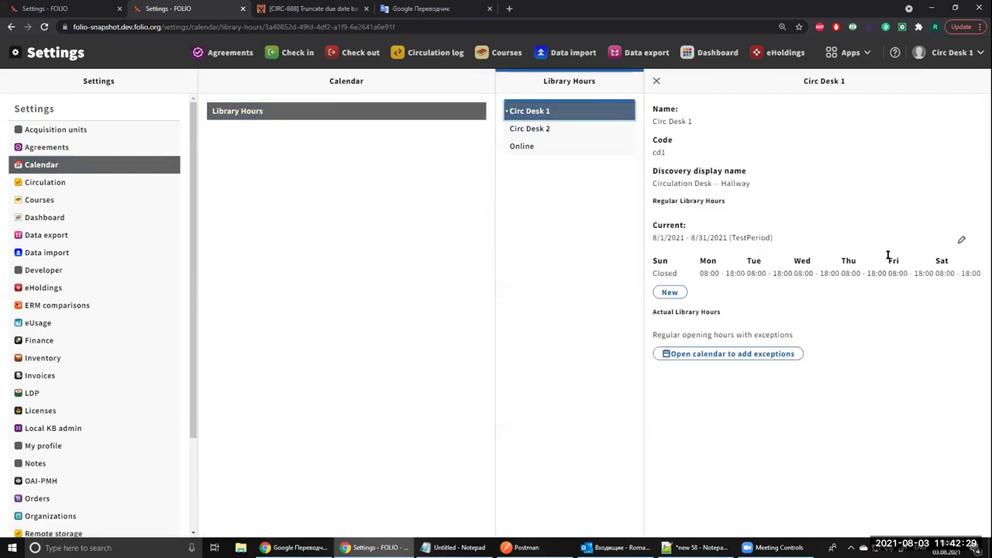
- Remove the Thursday opening hours from Circ Desk 1's current TestPeriod regular library hours and save the period
click(960, 239)
scroll(698, 379, down, 2)
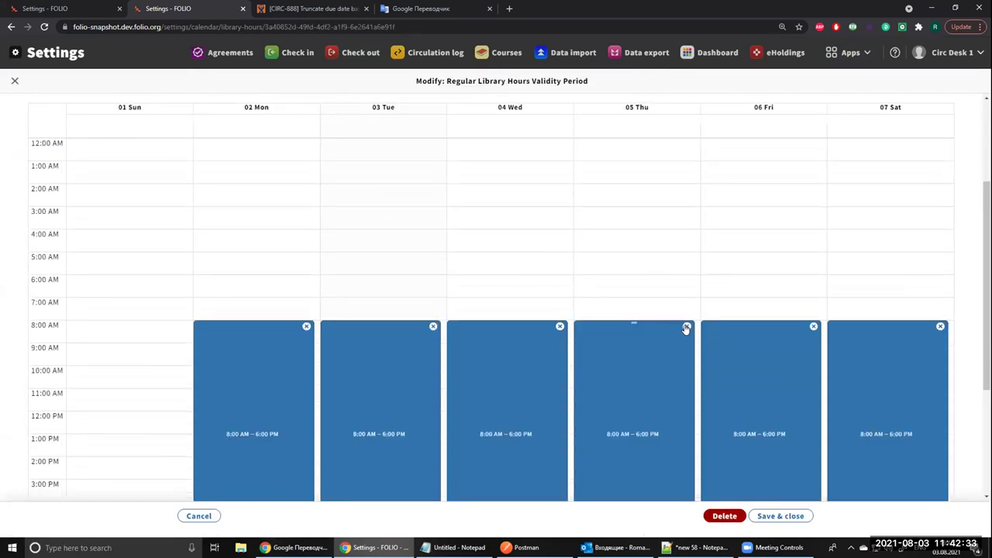
click(686, 327)
scroll(679, 328, down, 2)
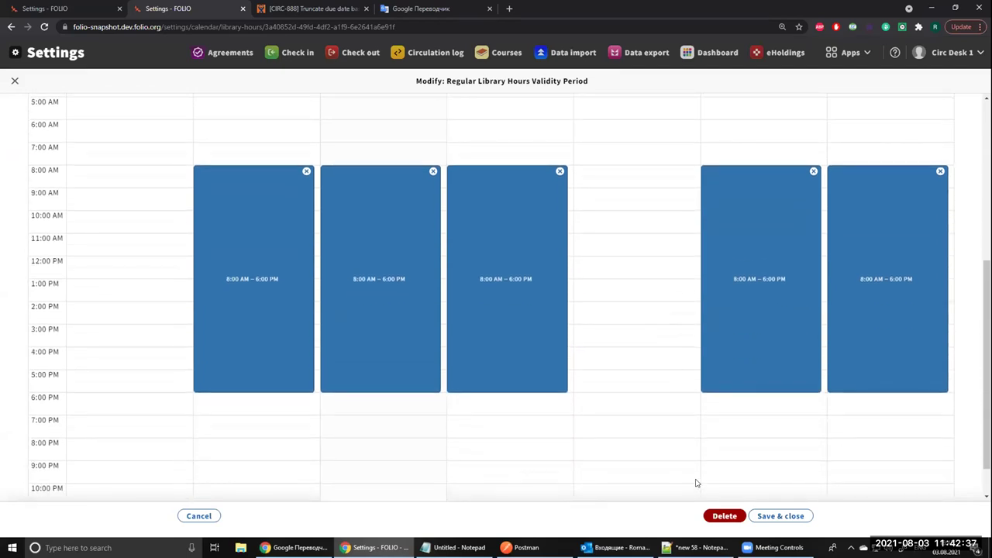
scroll(671, 444, up, 3)
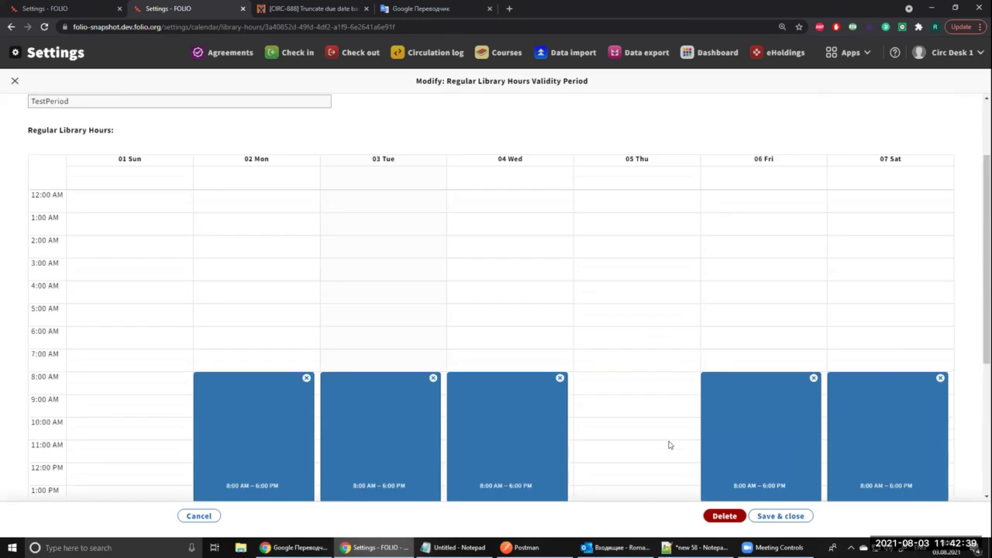
scroll(670, 445, down, 3)
scroll(670, 445, up, 1)
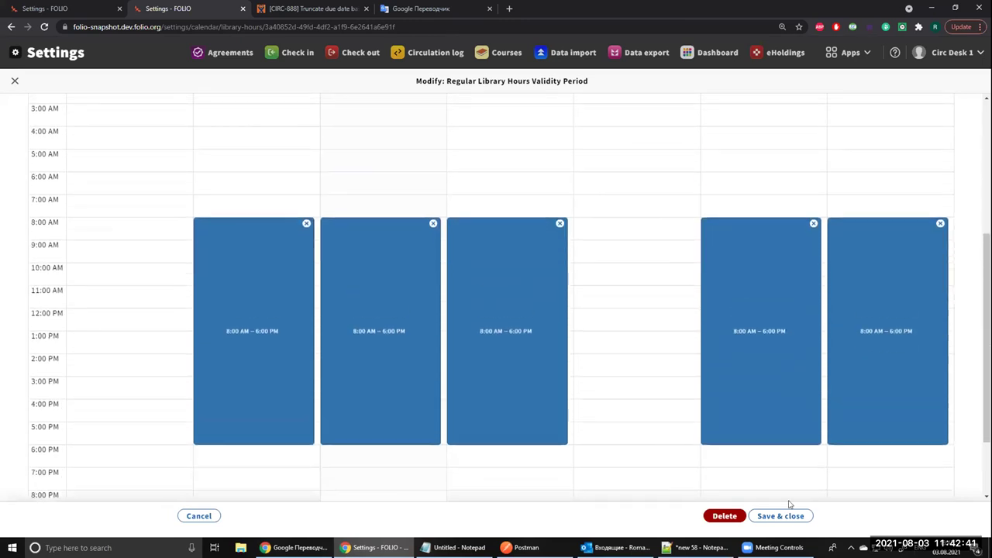
scroll(783, 512, down, 1)
click(773, 518)
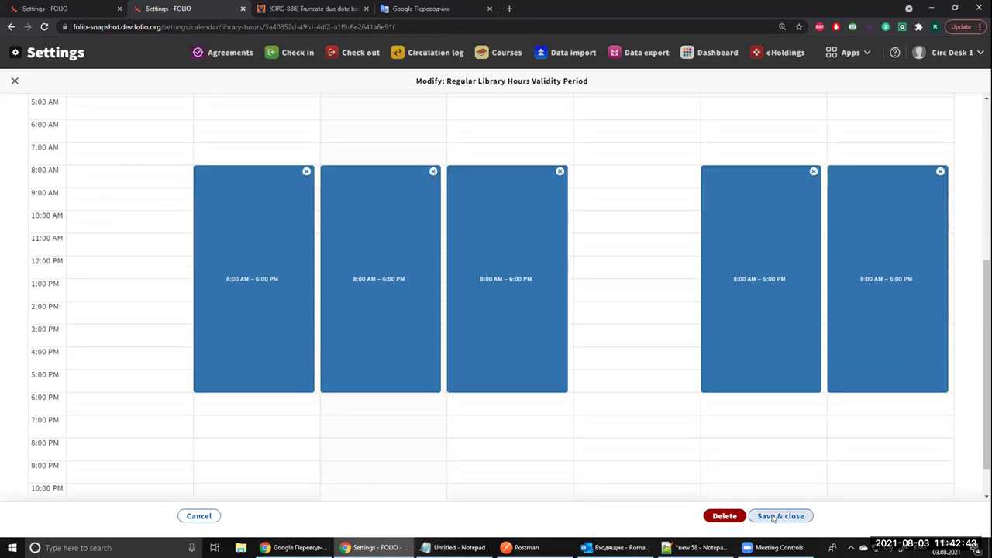
- Return to the patron's open loan for item 90000 from the checkout session and renew it with Thursday closed
click(359, 53)
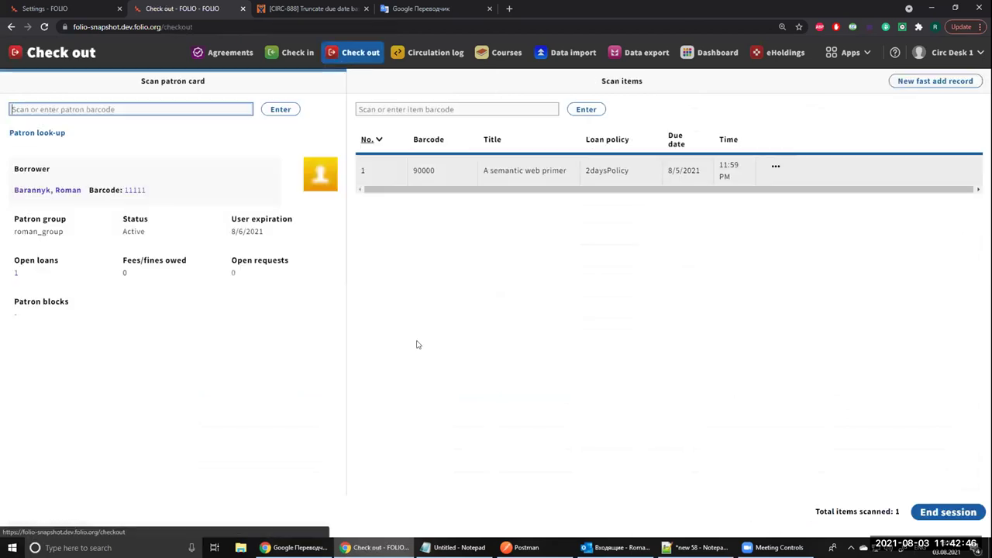
click(14, 277)
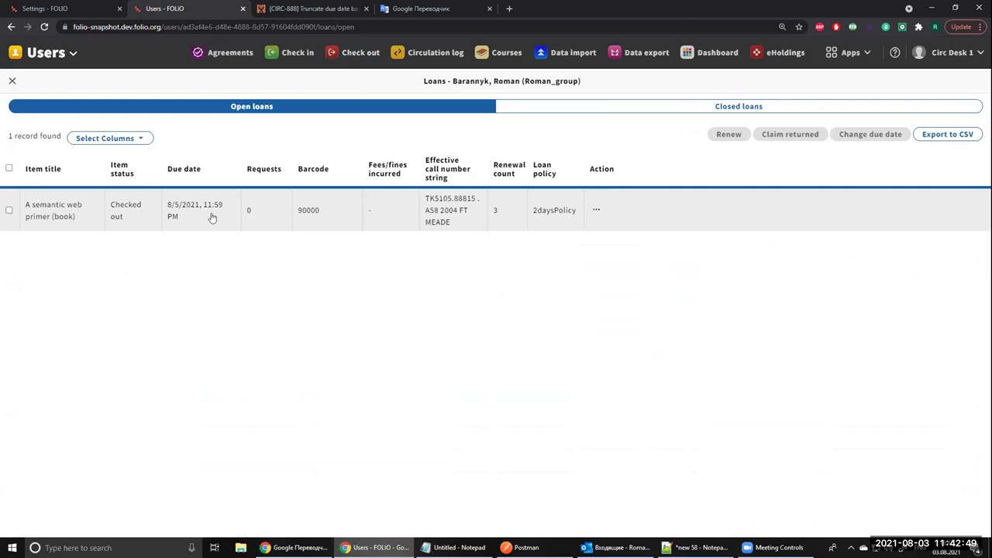
click(210, 211)
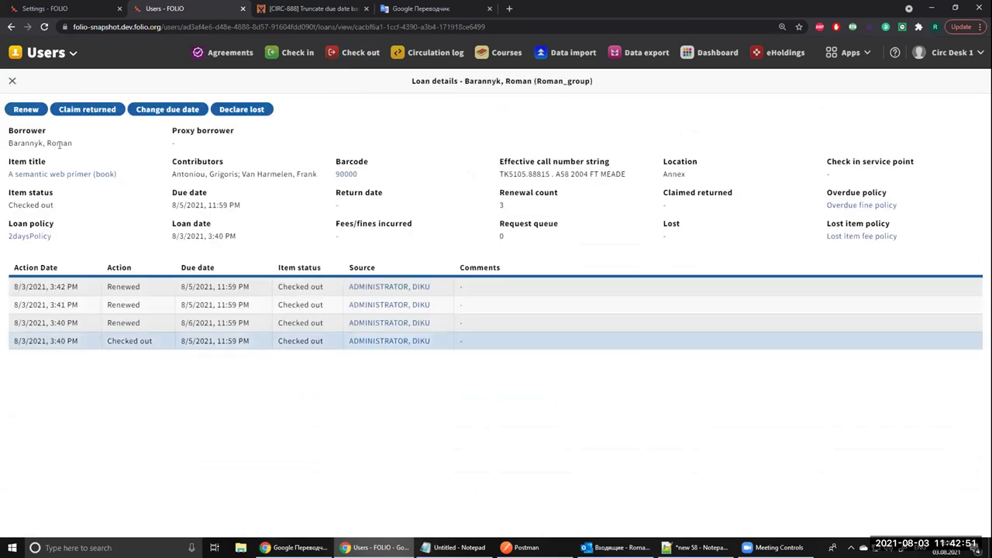
click(25, 108)
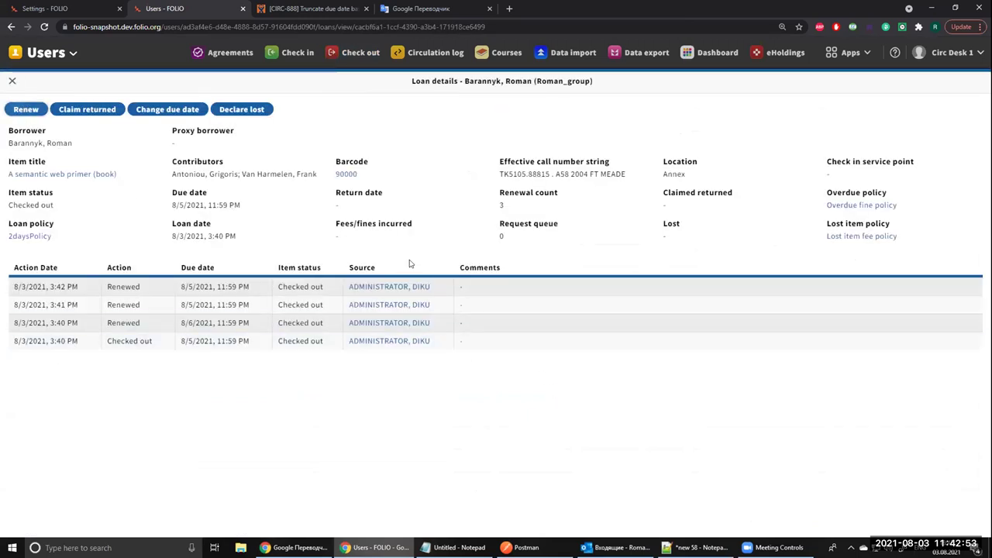
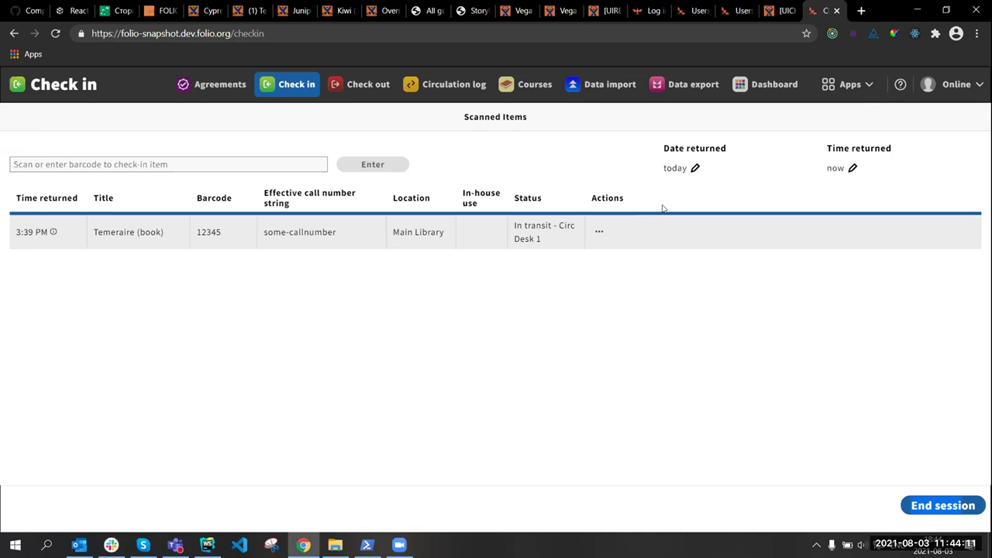
drag(663, 149, 707, 152)
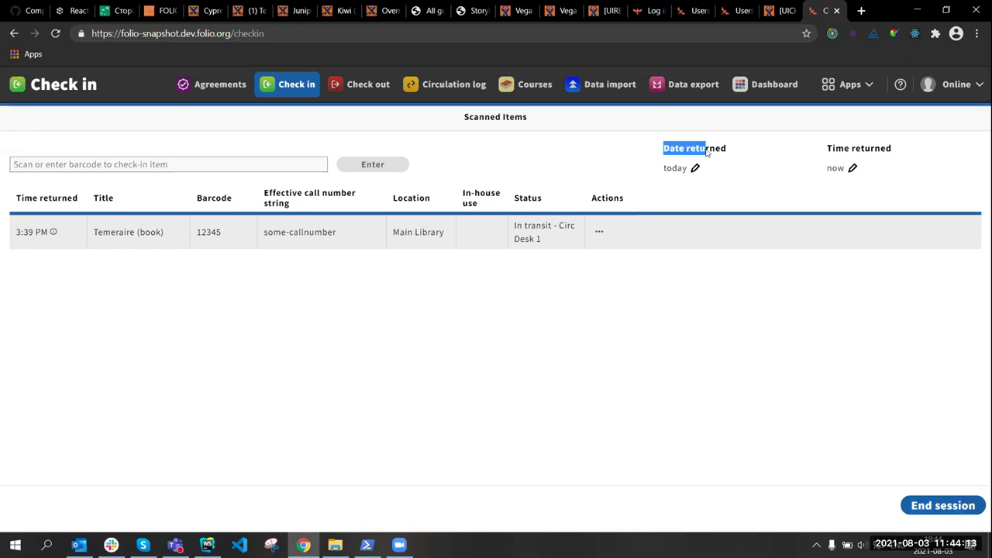
click(625, 156)
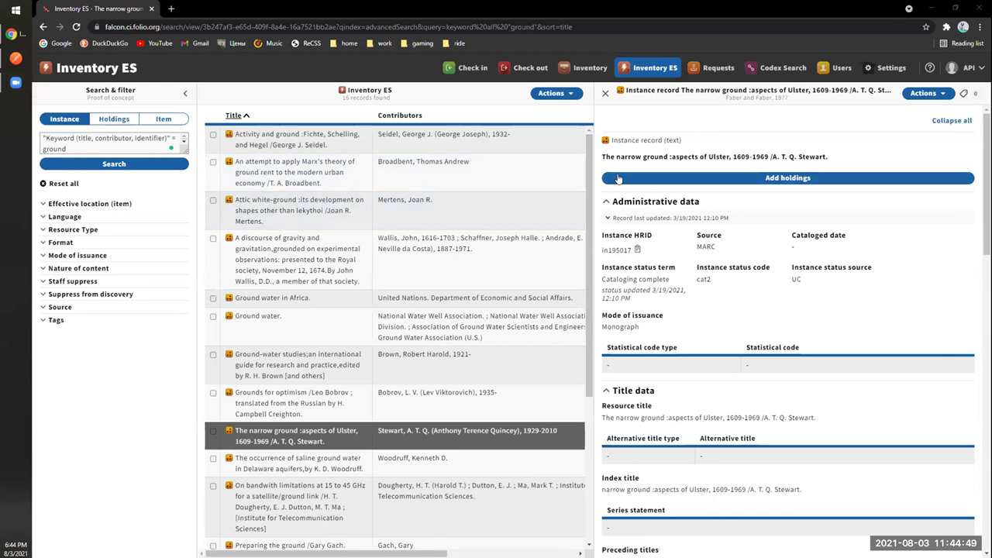
- Narrow the instance record pane and examine the resource title and index title of "The narrow ground"
drag(592, 178, 699, 177)
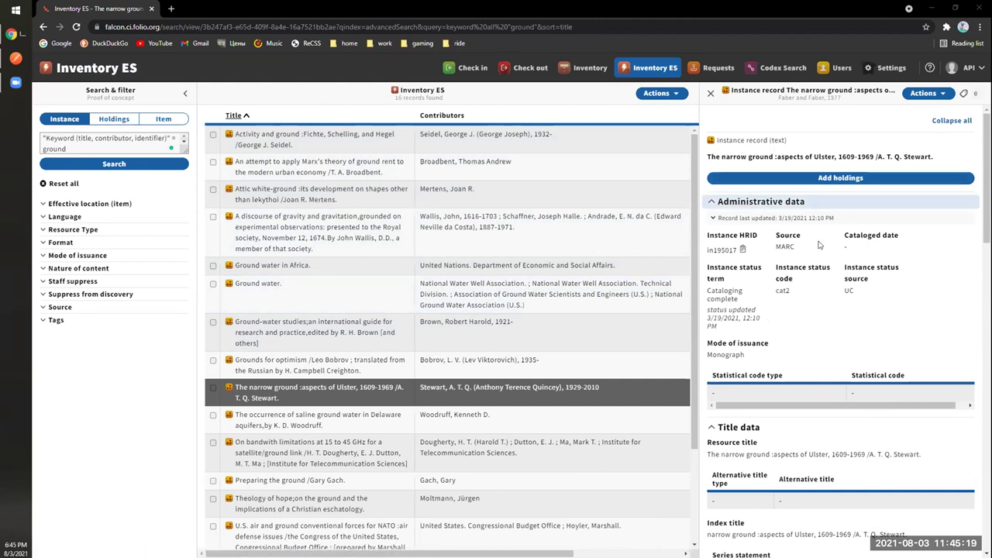
drag(742, 454, 805, 454)
double_click(804, 454)
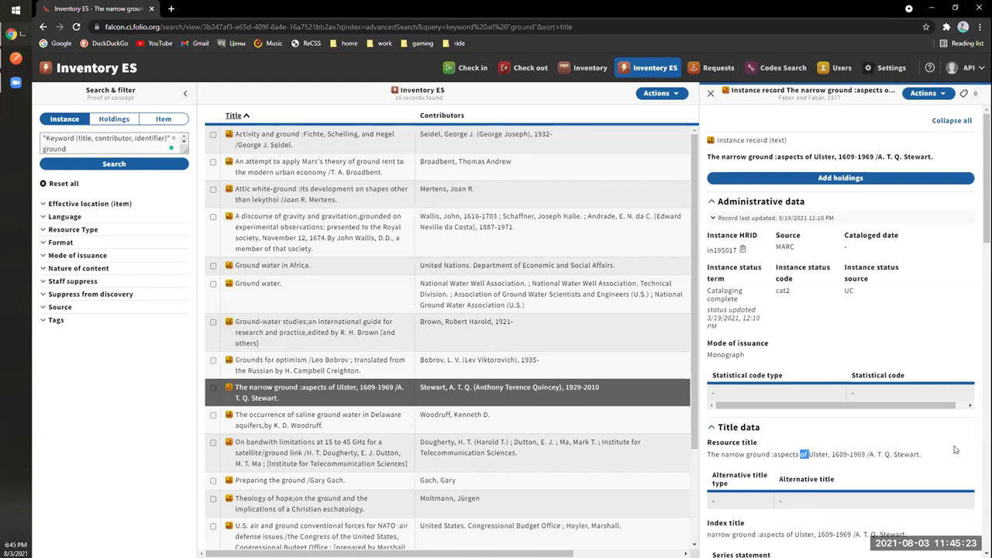
click(718, 535)
double_click(804, 535)
- Compare the index title of "The narrow ground" with its place in the "ground" keyword results, and reverse the title sort
click(68, 145)
key(Return)
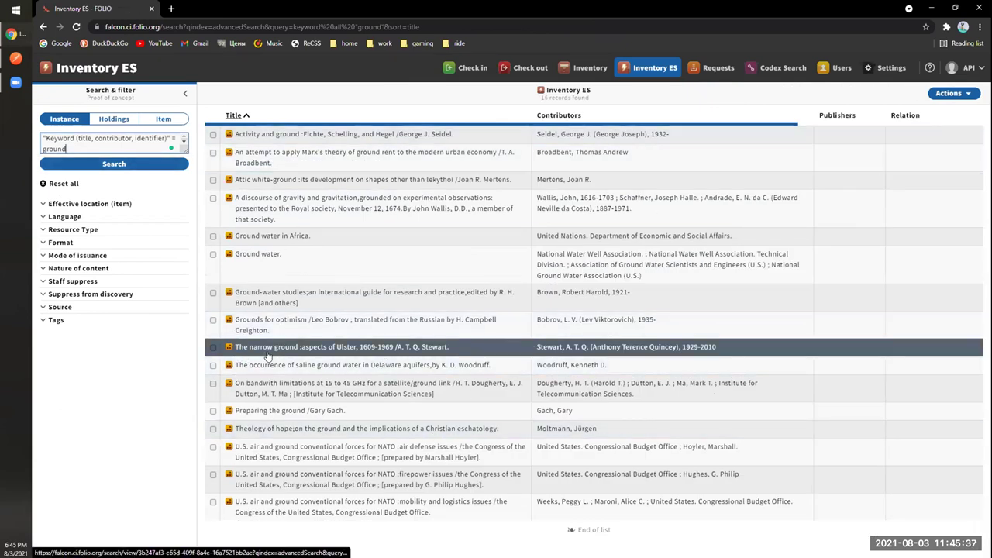
click(241, 352)
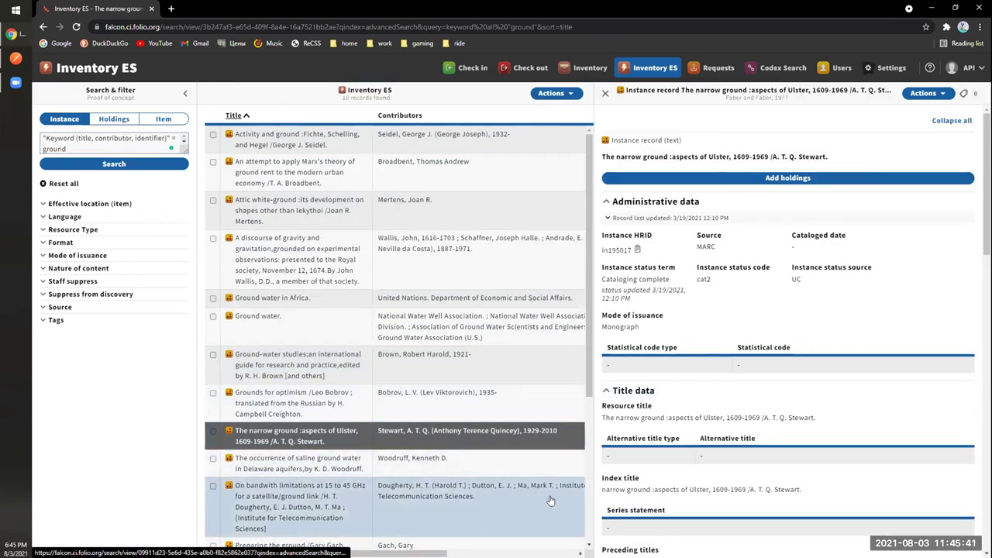
scroll(285, 449, down, 3)
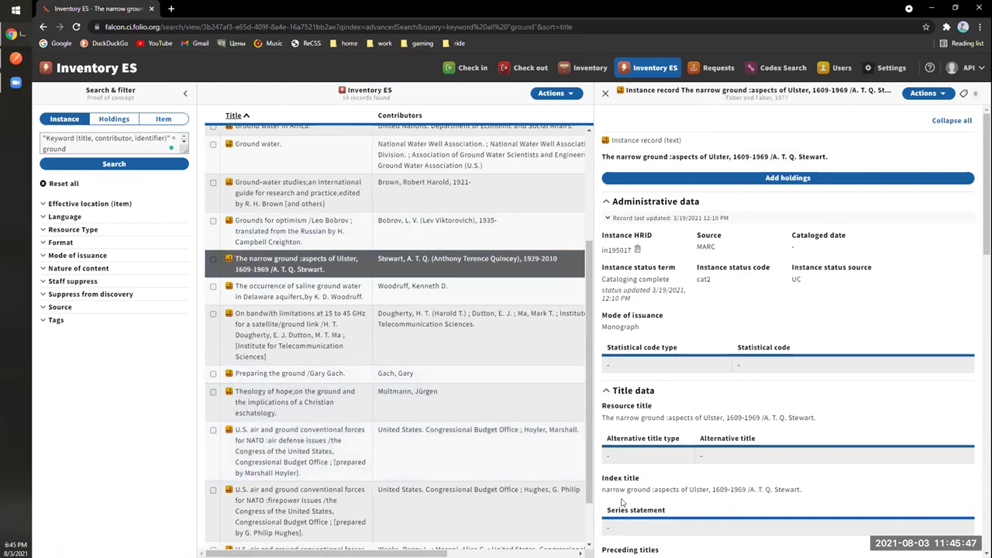
double_click(644, 487)
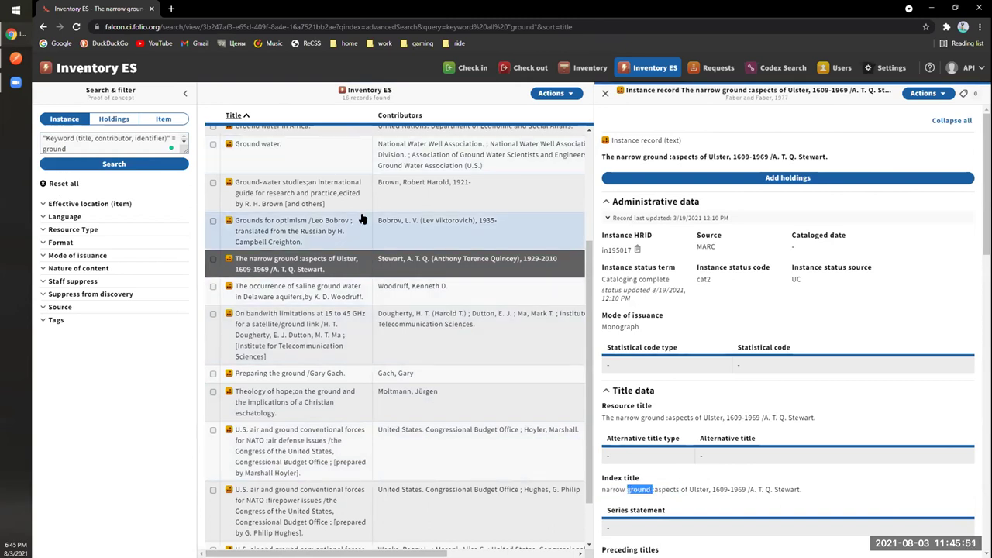
click(235, 115)
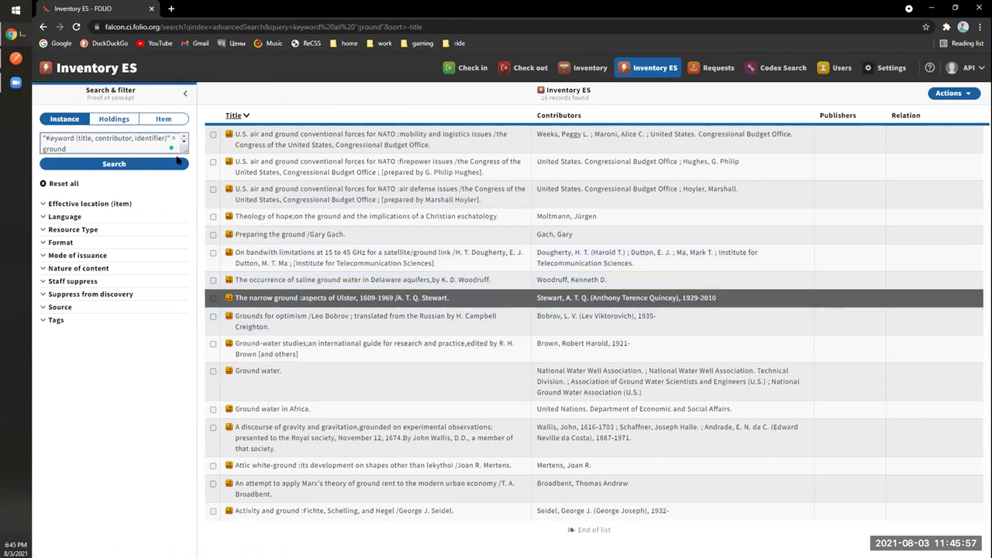
- Replace the keyword query with Contributor = Johns and run the instance search
key(ctrl+a)
key(BackSpace)
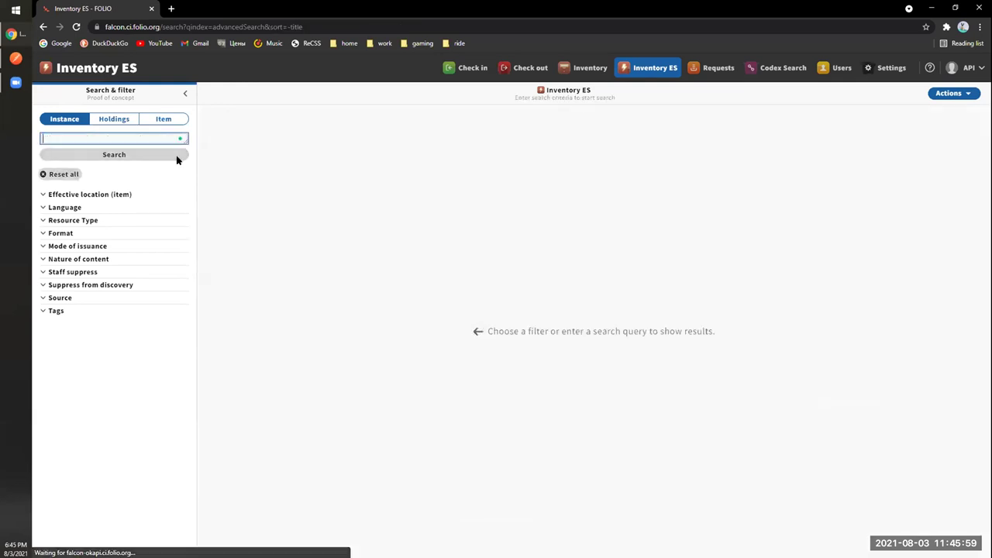
text(contr)
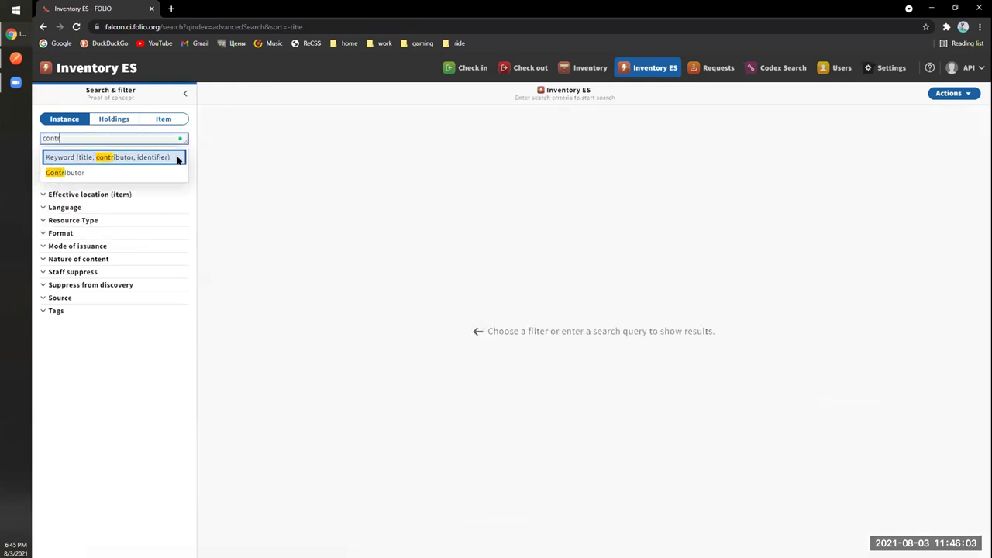
key(Down)
key(Return)
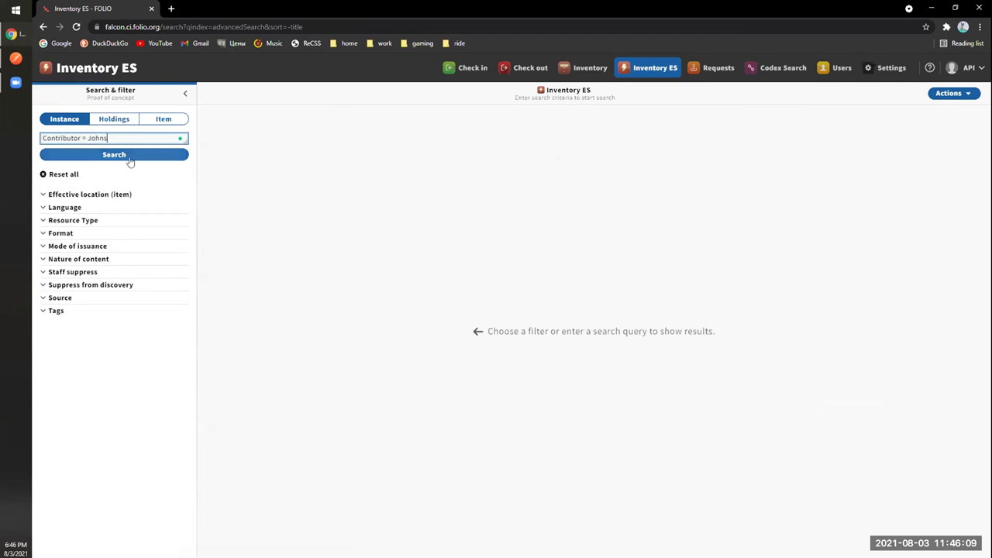
key(Return)
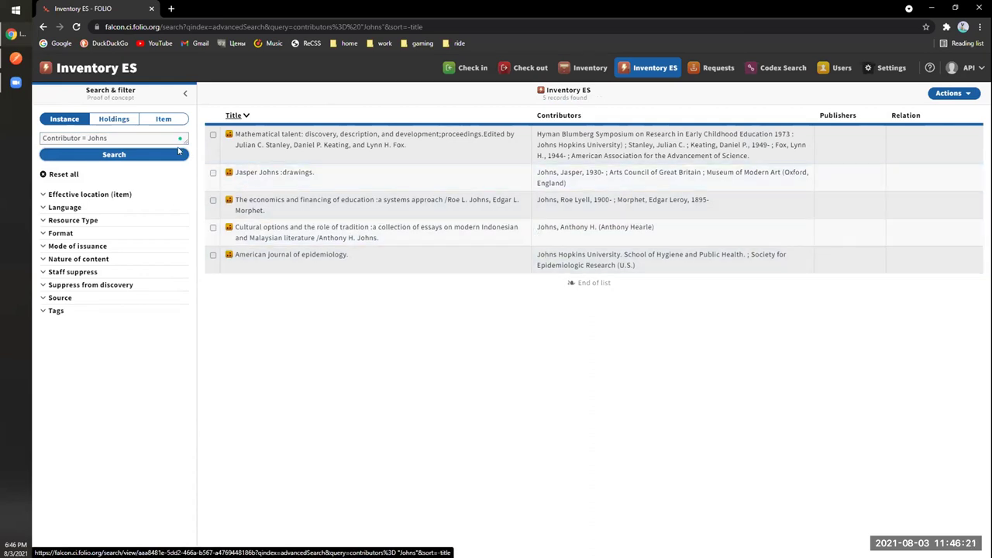
- Shorten the search query to Contributor = John and run the instance search again
click(124, 138)
key(BackSpace)
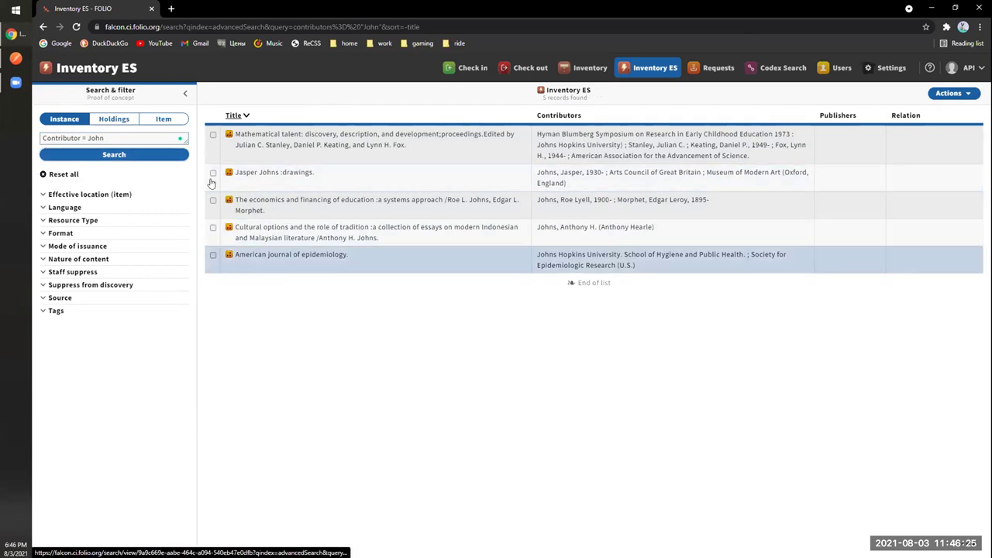
key(Return)
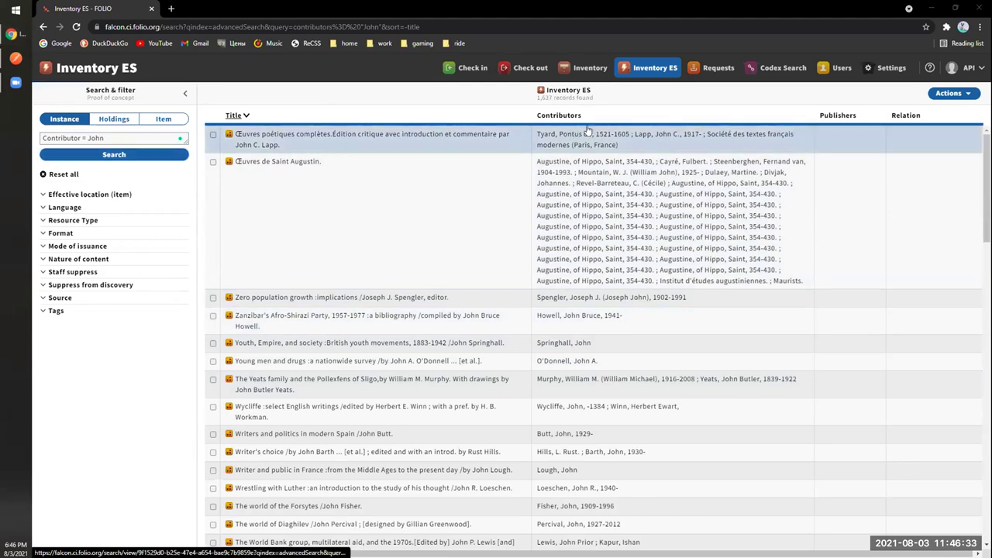
- Switch to Postman, set the Search request's query parameter to series == "Vintage book ;V-2" and send it
click(6, 67)
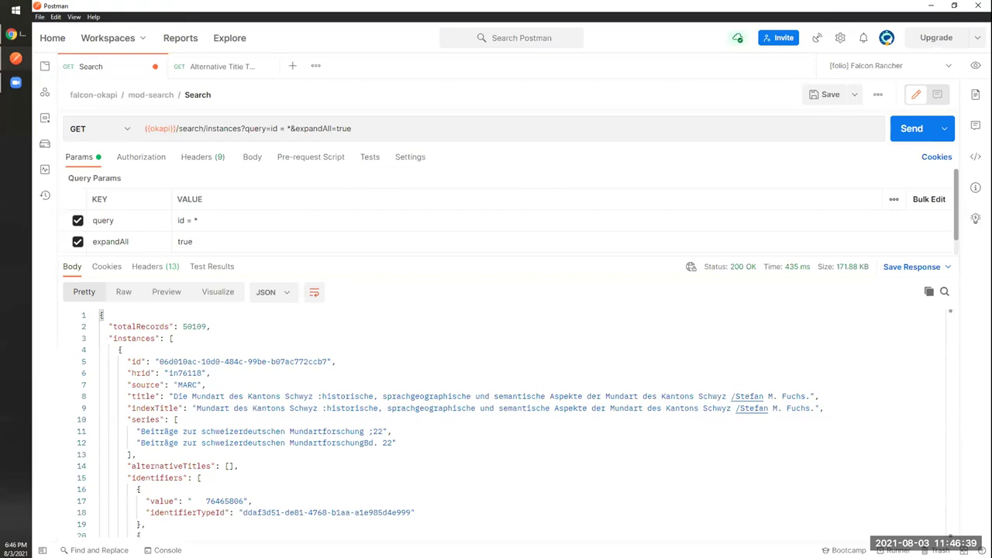
click(261, 221)
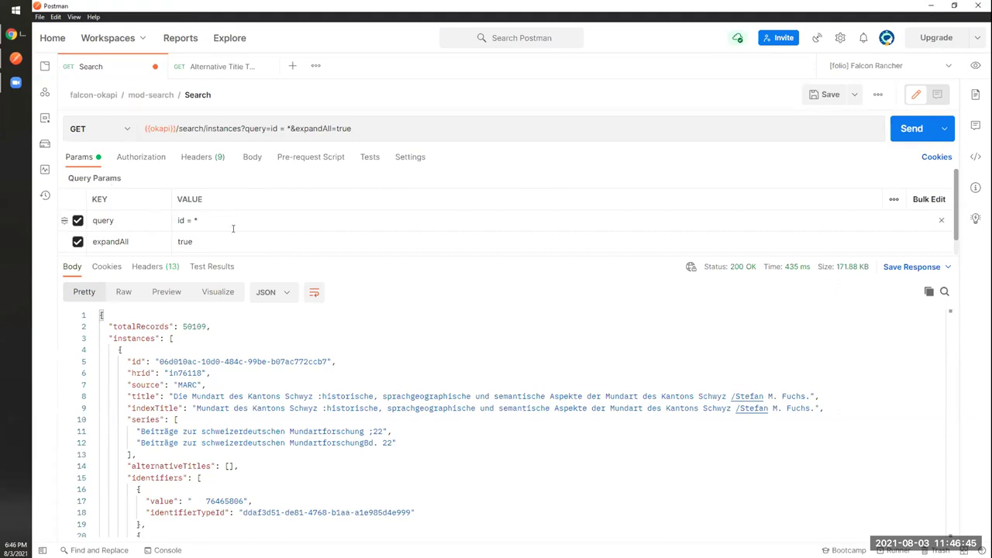
click(305, 219)
key(ctrl+a)
text(series == "Vintage book ;V-2")
key(ctrl+Return)
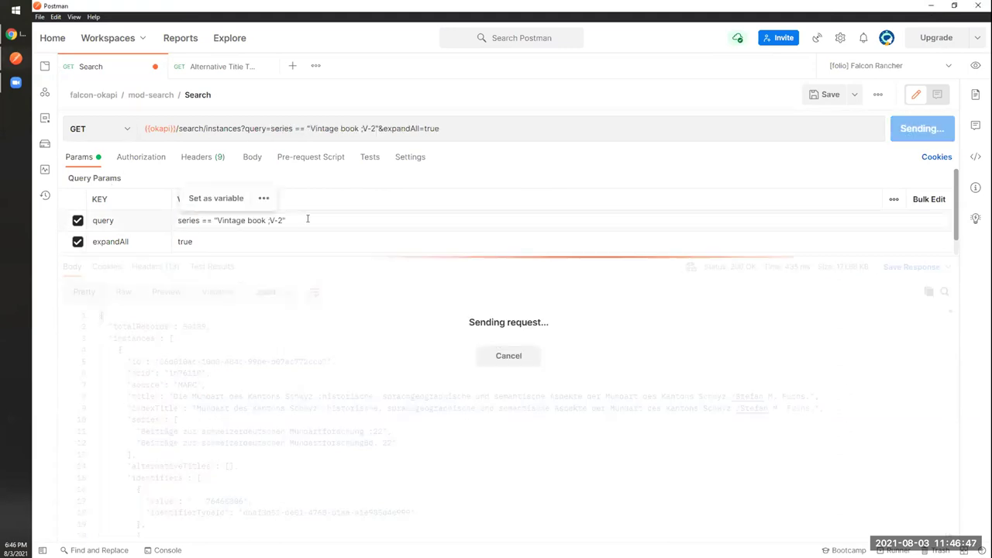
- Compare the series values in the response body with the series text in the query parameter
double_click(152, 420)
drag(232, 432, 141, 432)
click(188, 432)
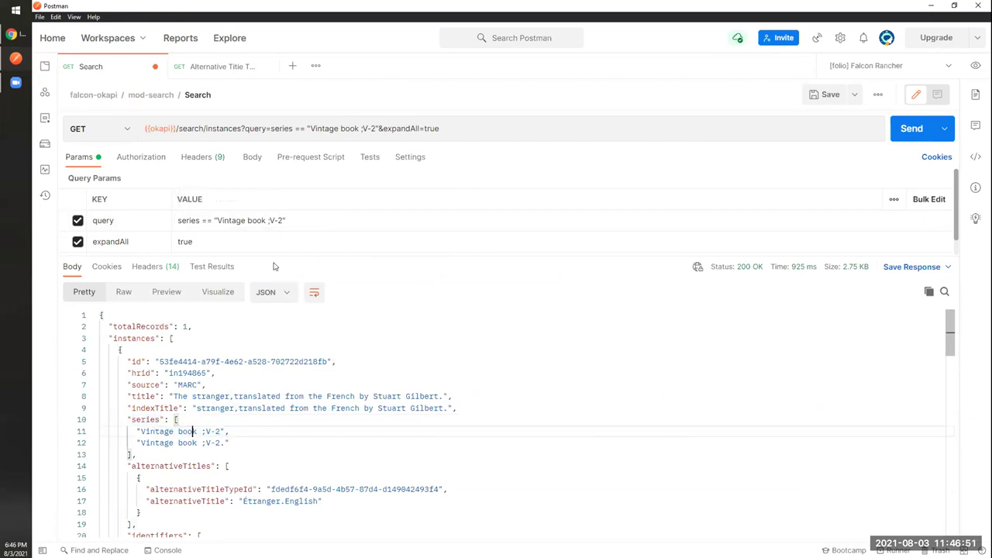
drag(217, 220, 280, 220)
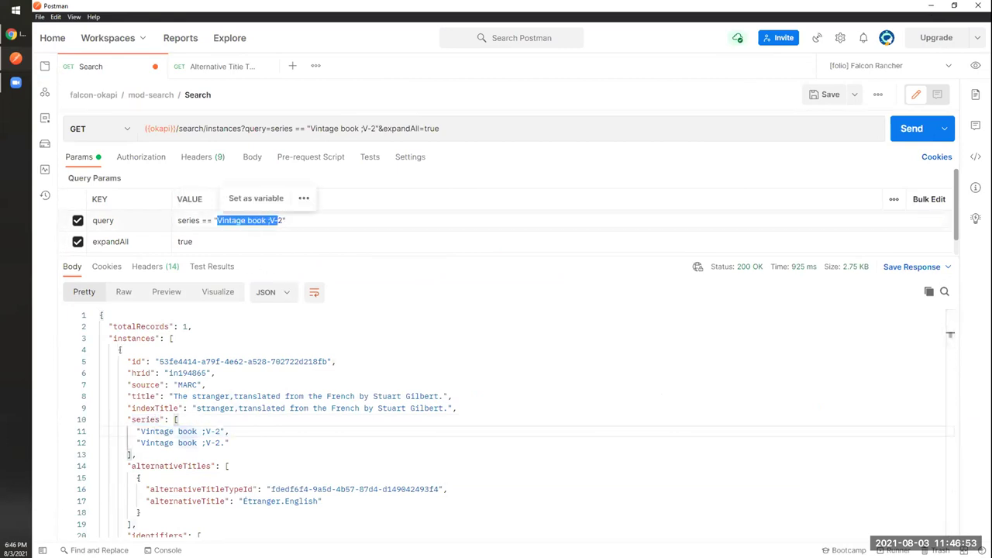
- Replace the Search request's query parameter with uniformTitle = "Works" and send the request
click(339, 220)
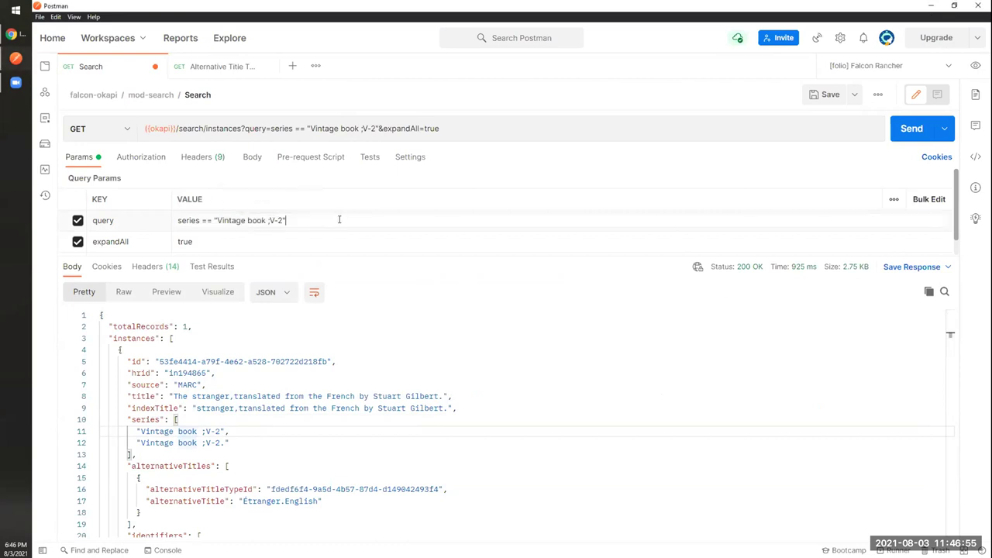
key(ctrl+a)
text(unifo)
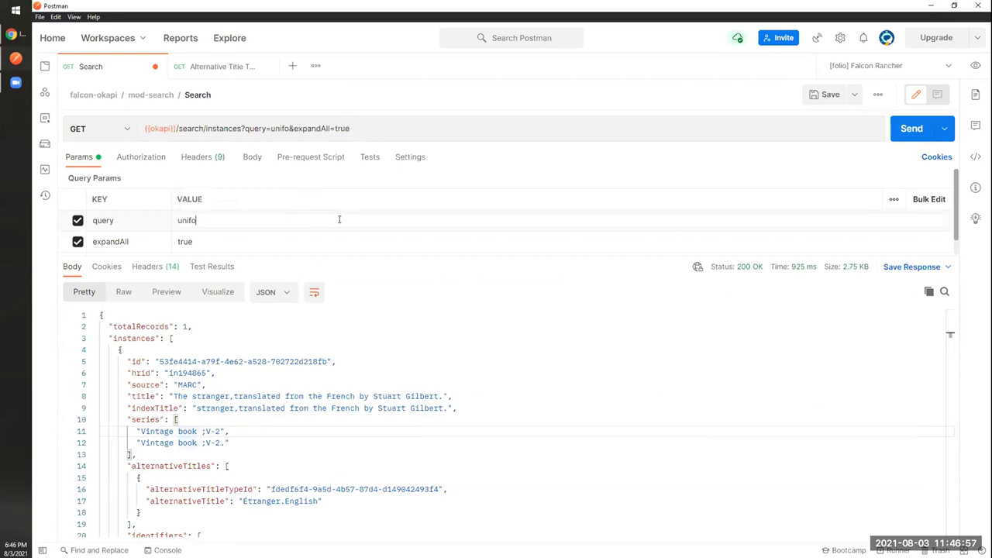
text(rmTitle )
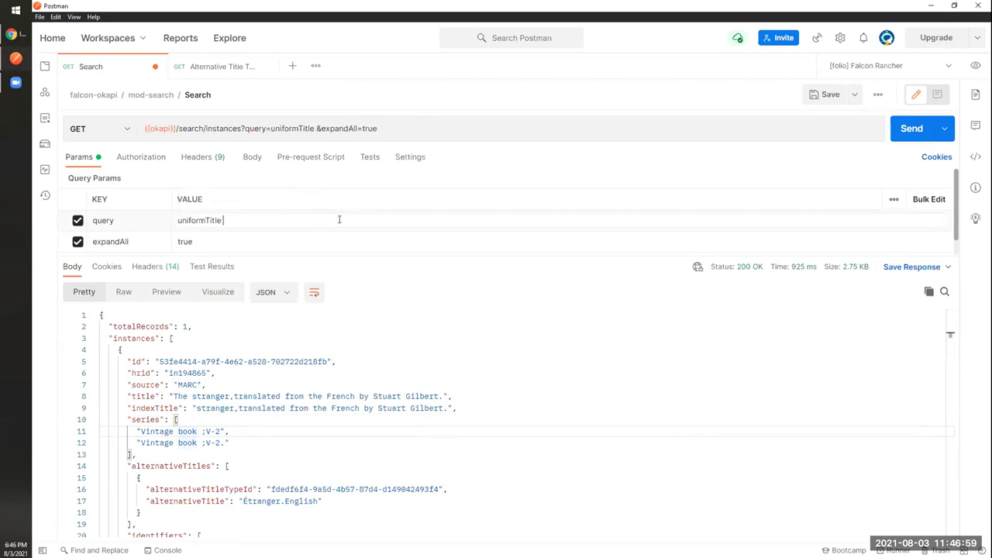
text(= "Works")
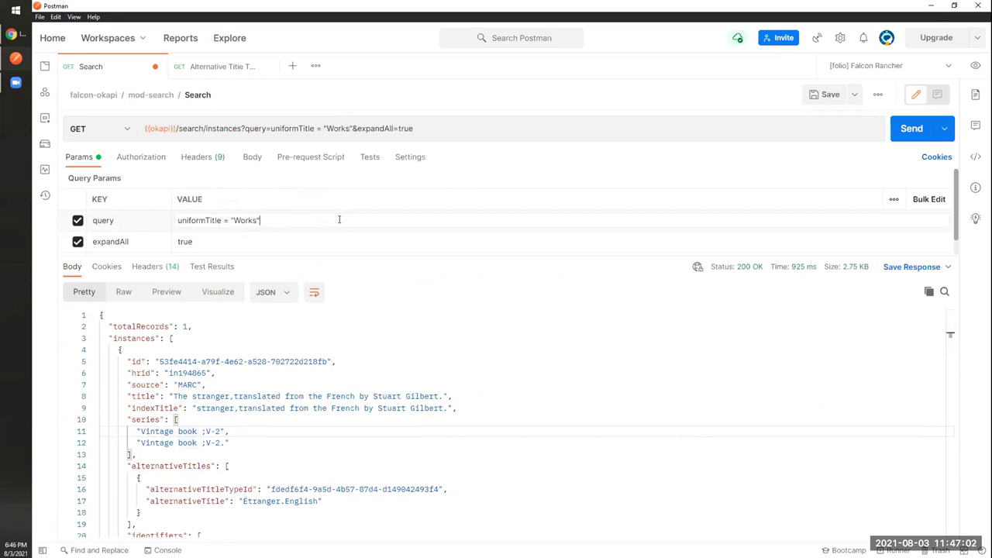
key(ctrl+Return)
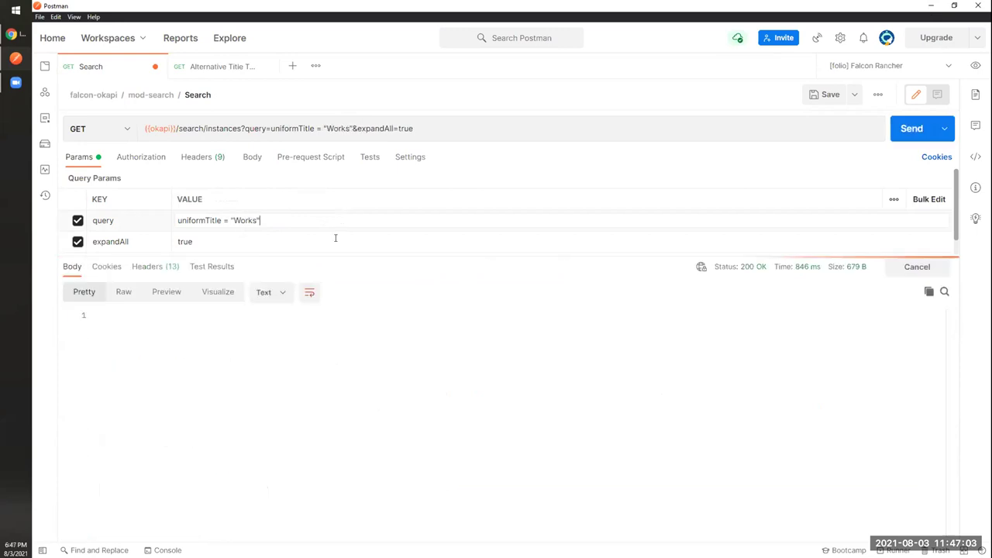
- Copy the alternativeTitleTypeId of the first returned instance's alternative title "Works" from the response body
scroll(299, 445, down, 1)
double_click(299, 445)
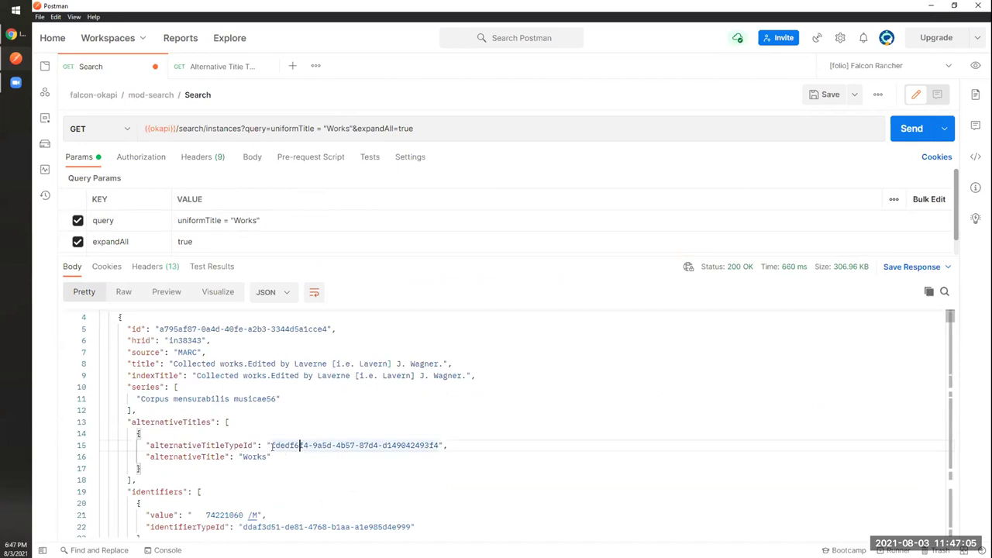
shift+click(439, 446)
key(ctrl+c)
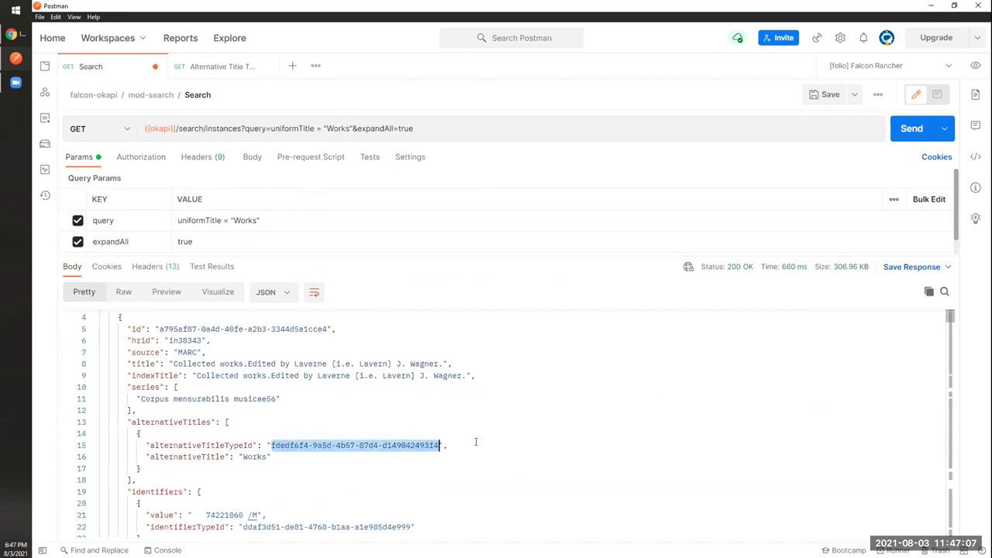
- Send the Alternative Title Types request for name==("Uniform Title") and search its response for the copied type ID
click(221, 66)
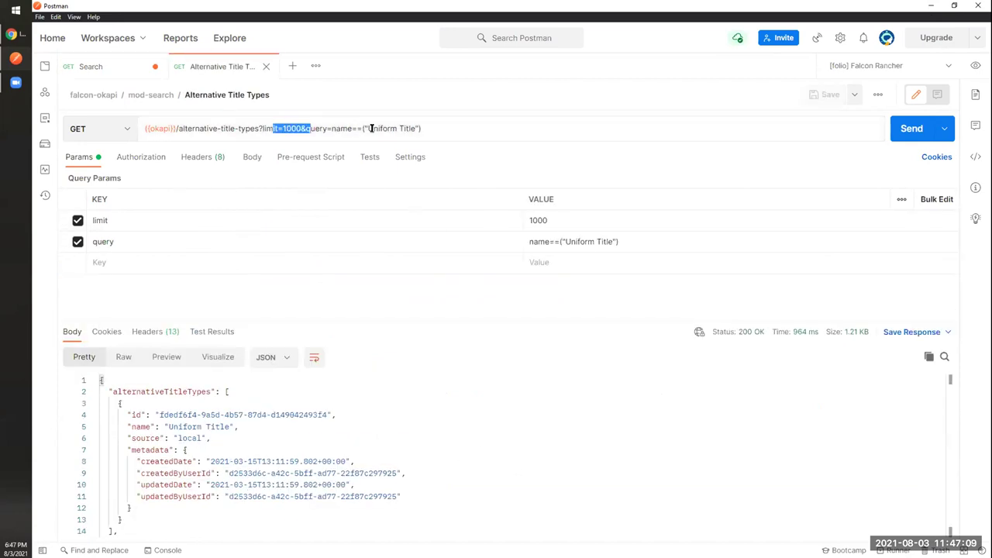
click(581, 242)
double_click(567, 242)
click(475, 256)
click(901, 138)
key(ctrl+f)
key(ctrl+v)
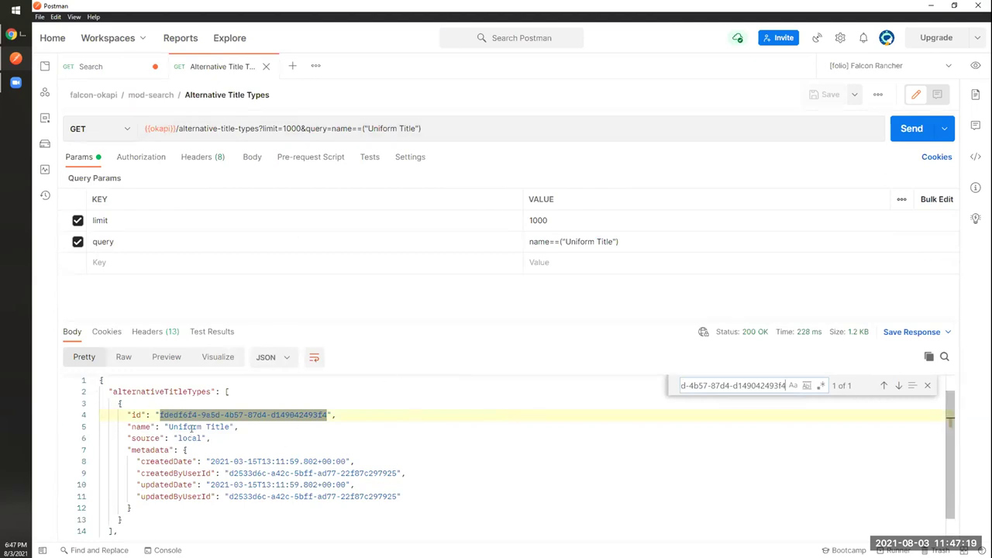
- Return to the Search request, set its query parameter to itemPublicNotes = "item private note" and send it
click(122, 71)
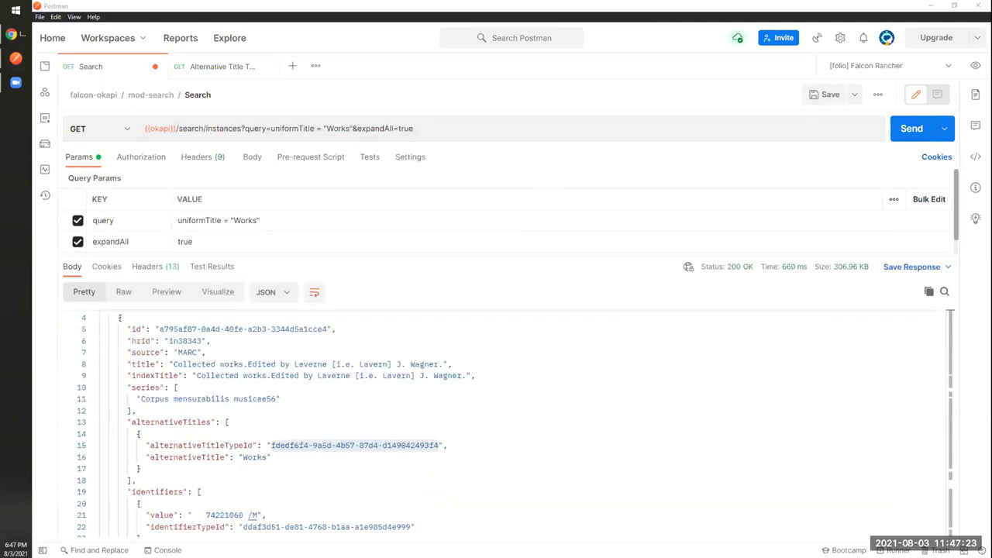
click(398, 220)
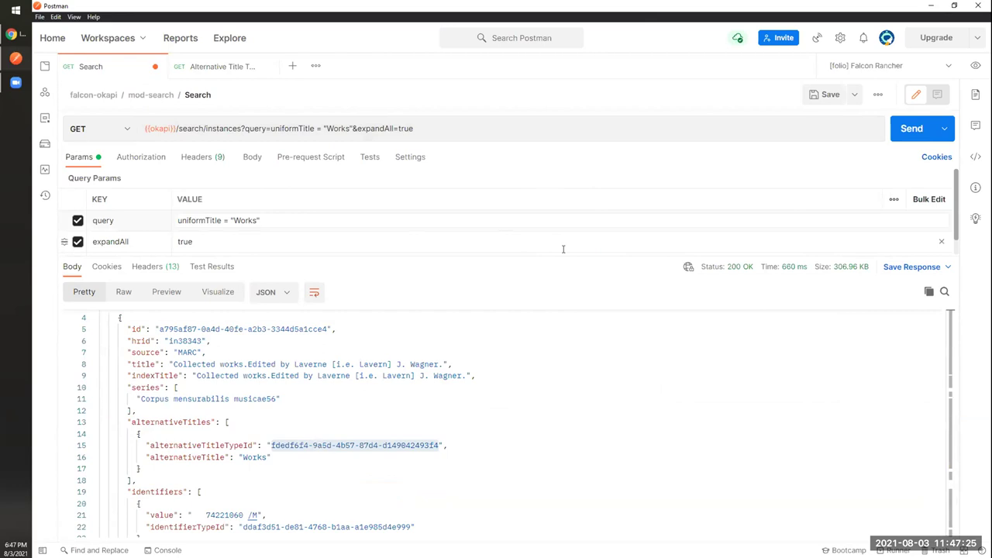
key(ctrl+a)
key(BackSpace)
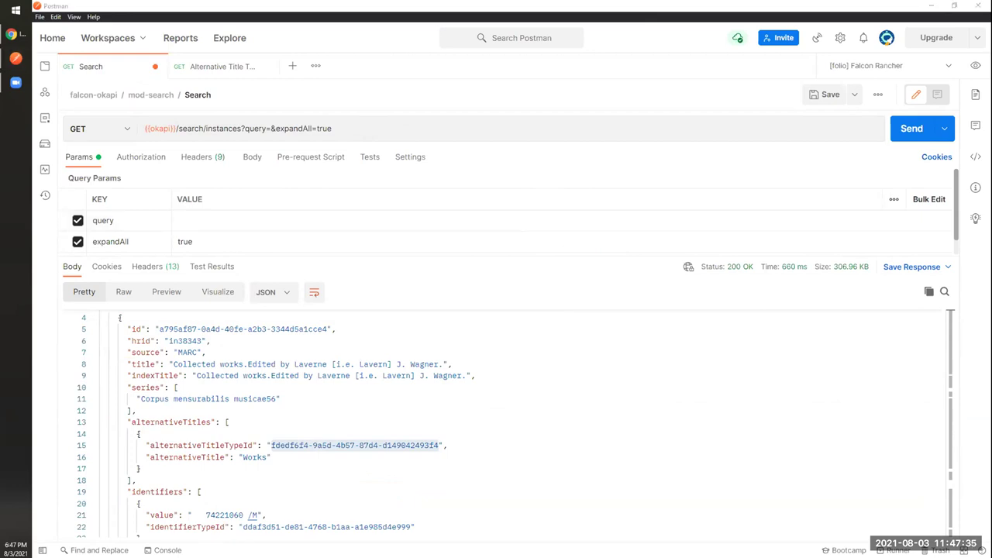
click(308, 220)
text(itemPublicNotes)
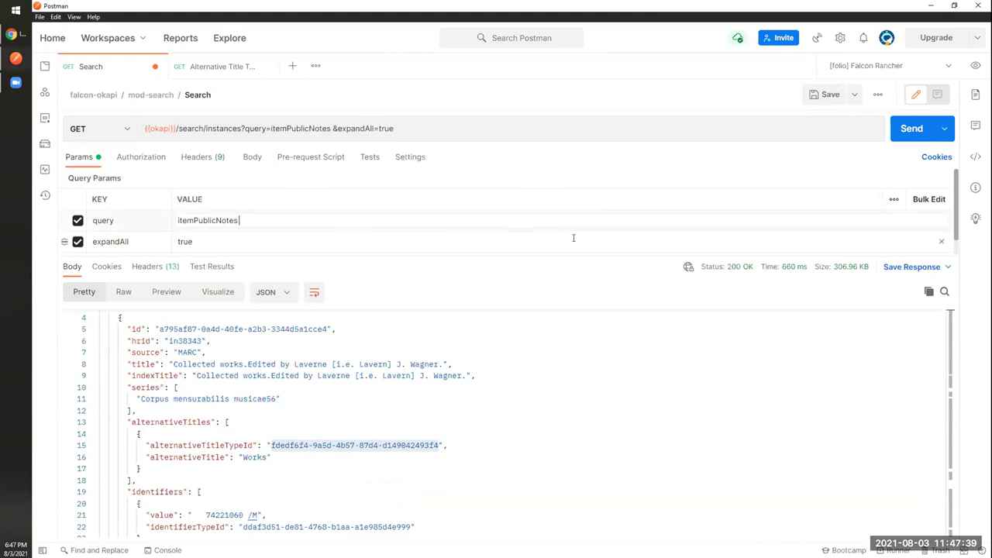
text(=)
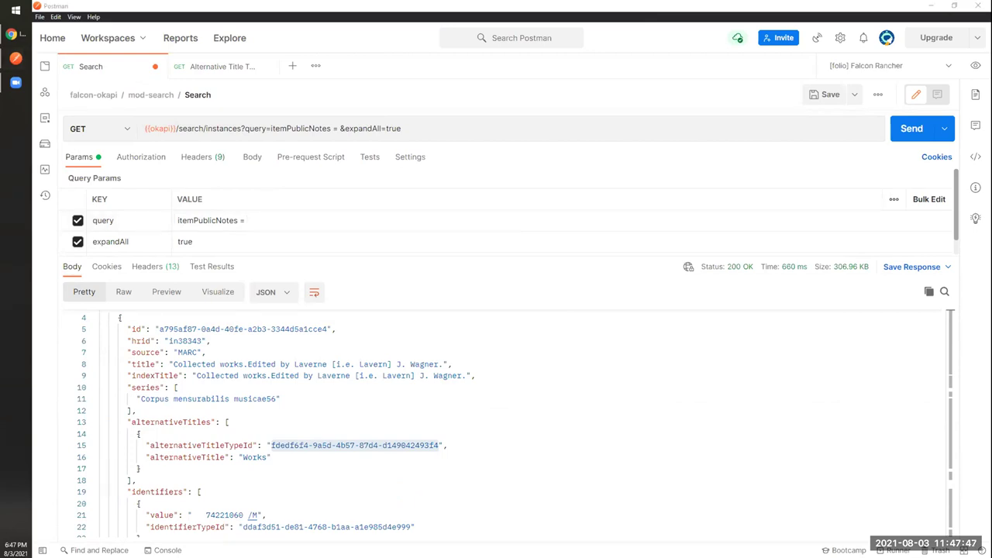
text(item private note)
text(")
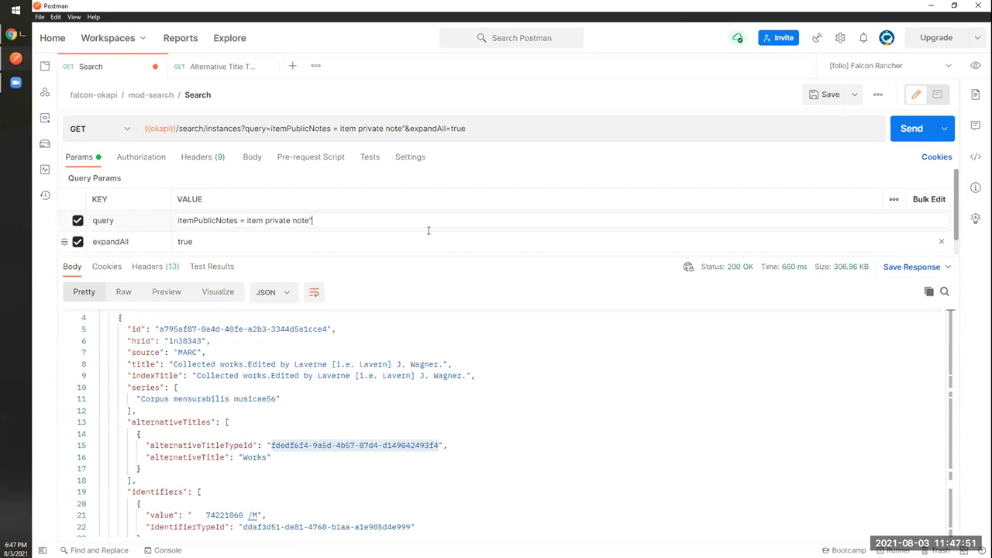
text(")
key(ctrl+Return)
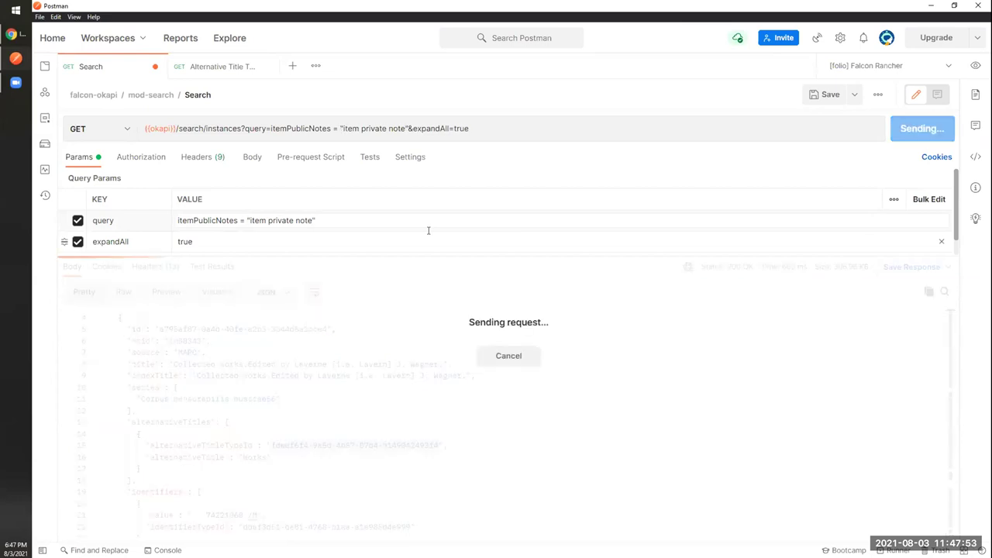
- Change the search phrase to "item public note" in the itemPublicNotes query and resend the request
double_click(283, 220)
text(public)
key(ctrl+Return)
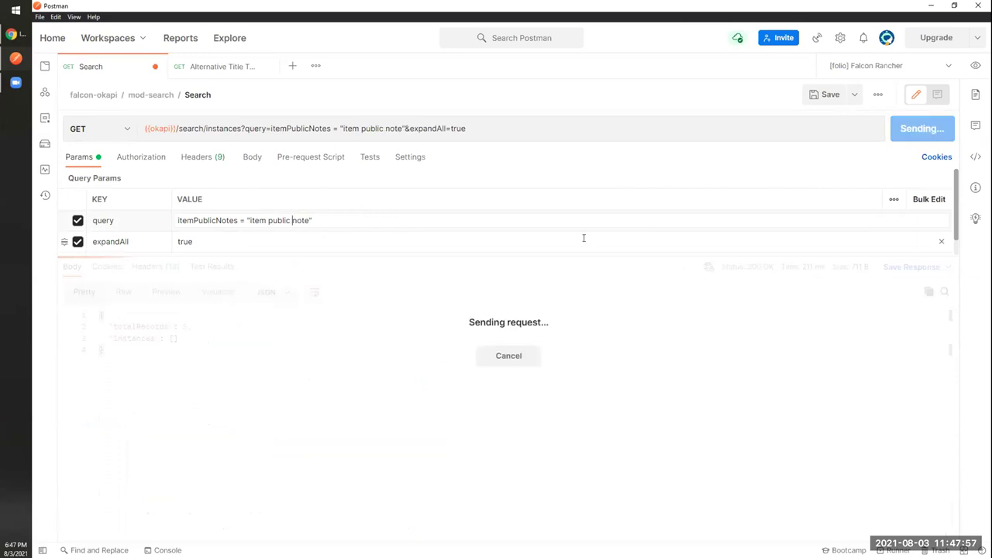
- Locate the item's notes in the response body and compare the private and public notes with their staffOnly flags
scroll(459, 352, down, 2)
scroll(459, 351, down, 6)
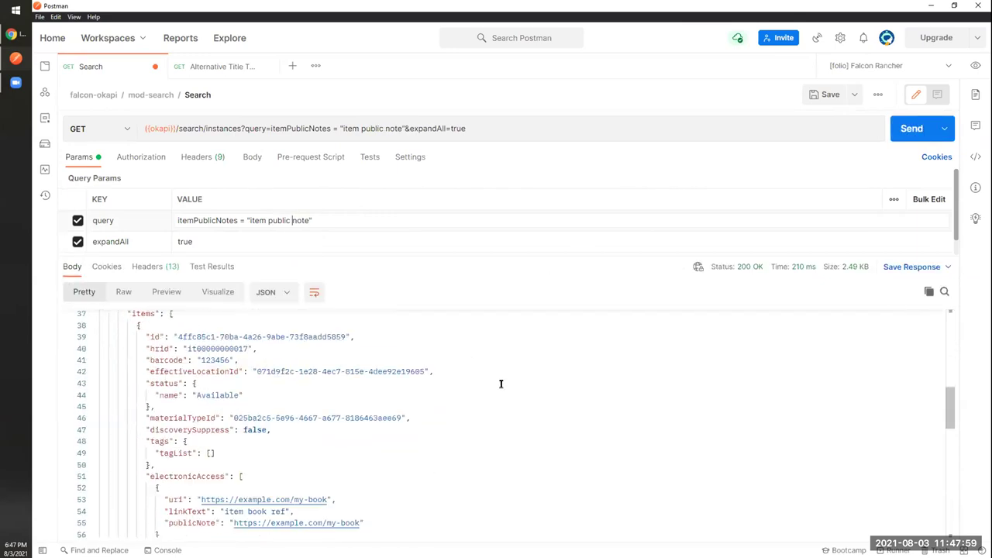
scroll(381, 420, up, 1)
key(ctrl+f)
text(item po)
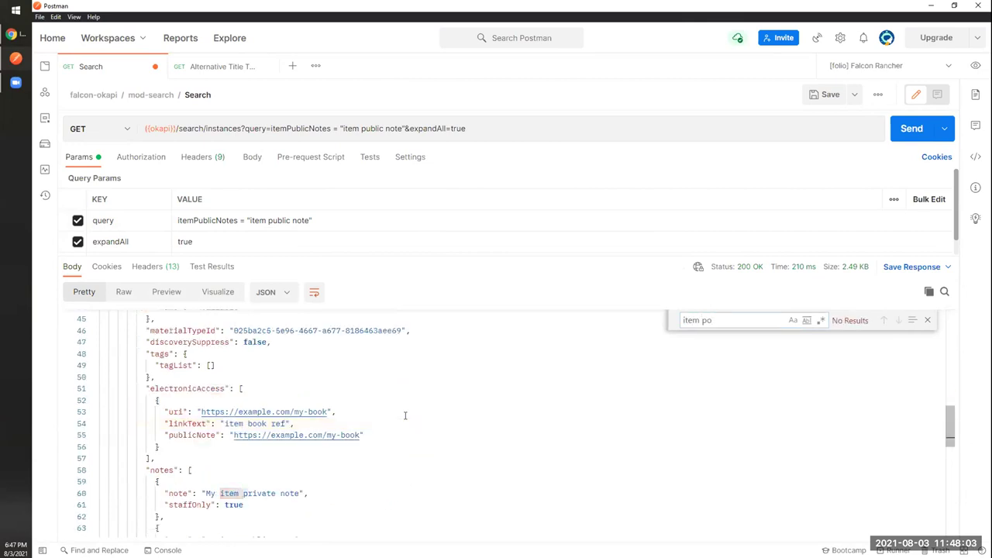
scroll(247, 448, down, 2)
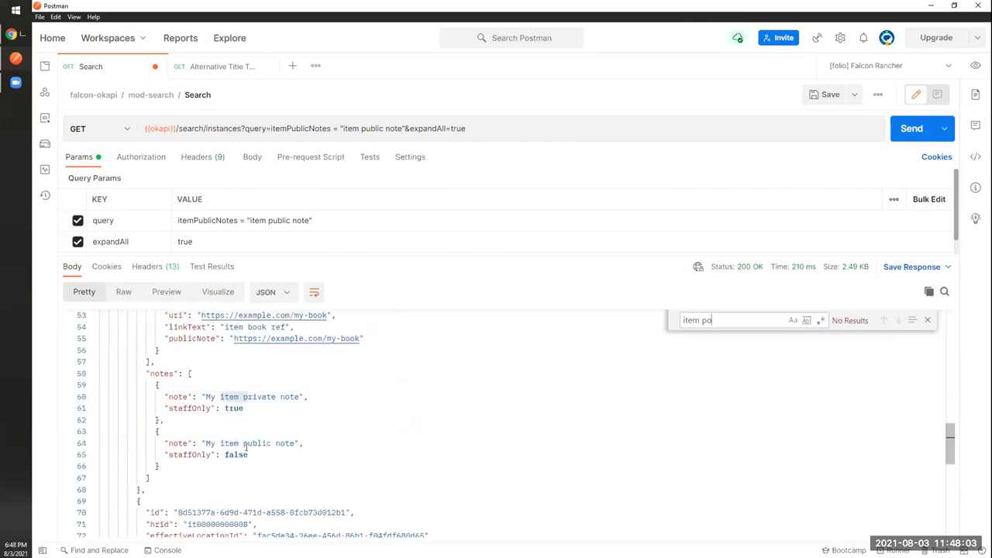
drag(191, 468, 107, 388)
click(398, 443)
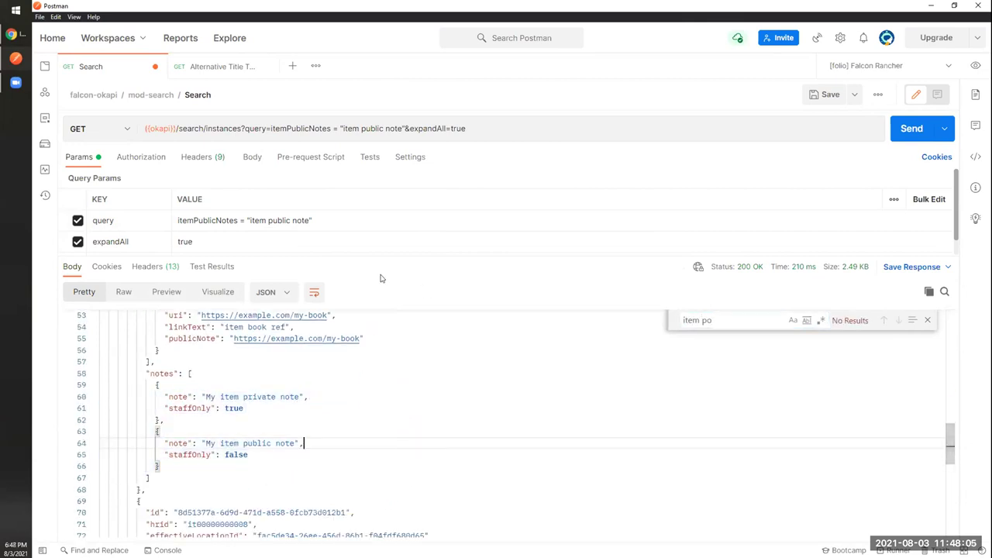
- Replace the itemPublicNotes field in the query with items.notes.note and send the request
click(235, 222)
drag(238, 220, 178, 221)
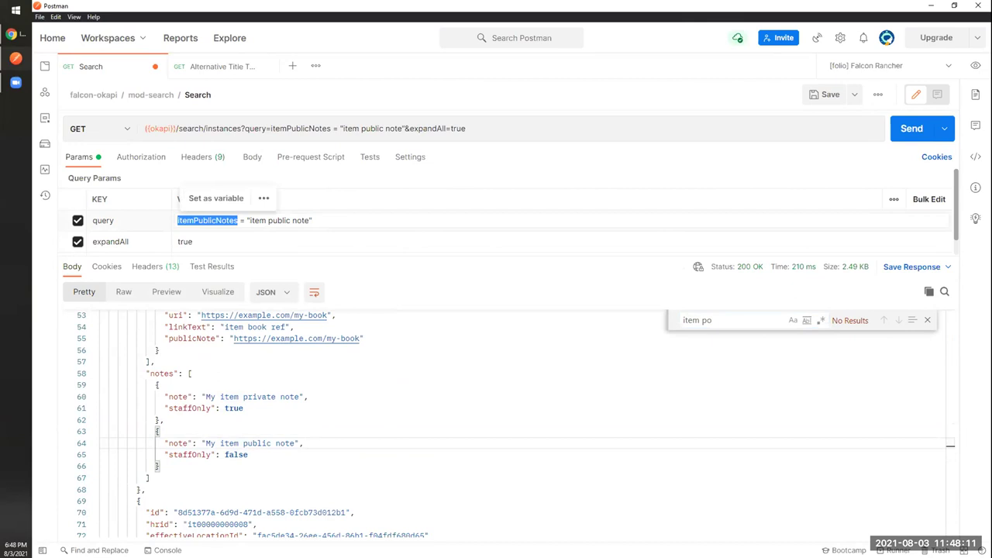
text(items.)
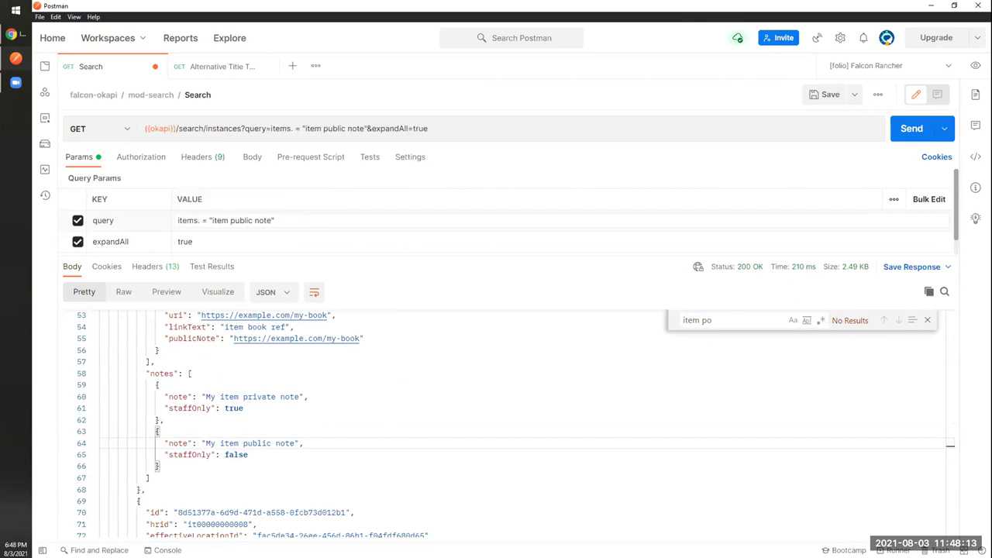
text(notes.note)
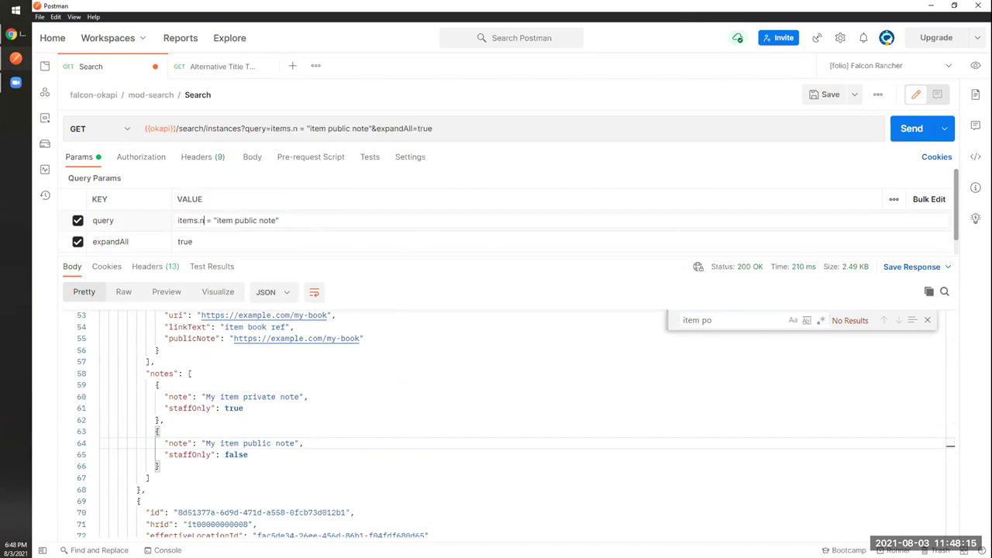
key(ctrl+Return)
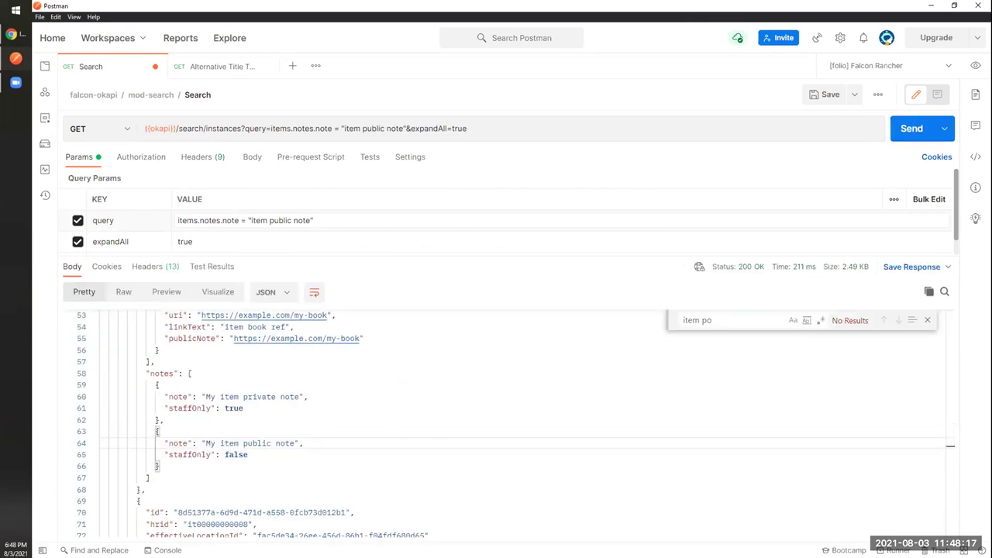
- Change the items.notes.note search phrase to "item private note", resend the request and check the private note in the response
double_click(273, 220)
text(private)
key(ctrl+Return)
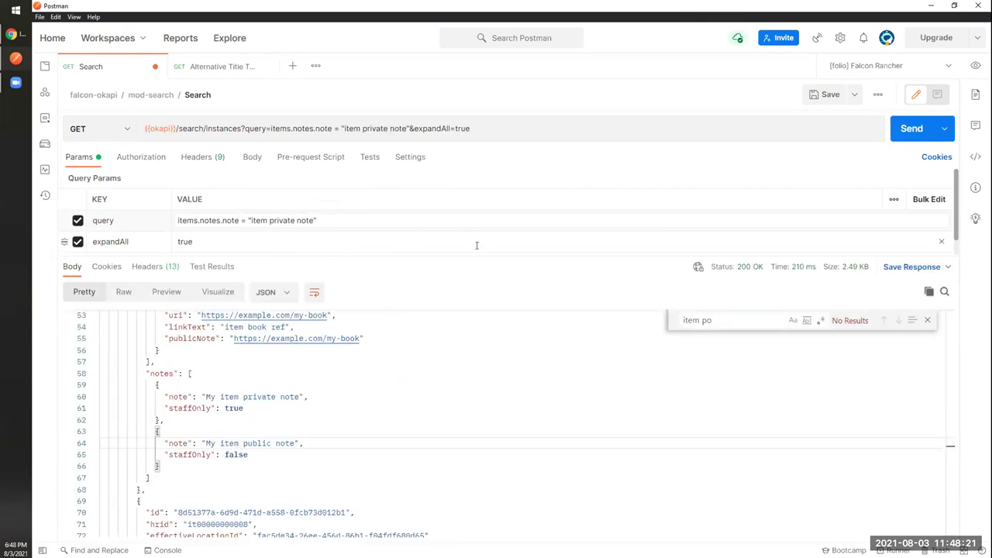
double_click(259, 396)
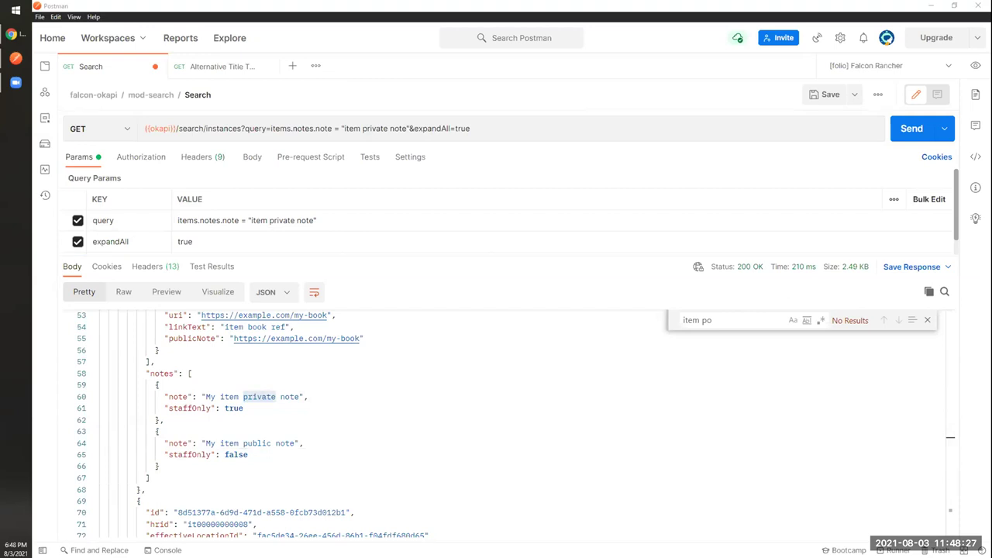
- Open the Create Index request from the mod-search Indexing folder and send it for the instance resource
click(44, 68)
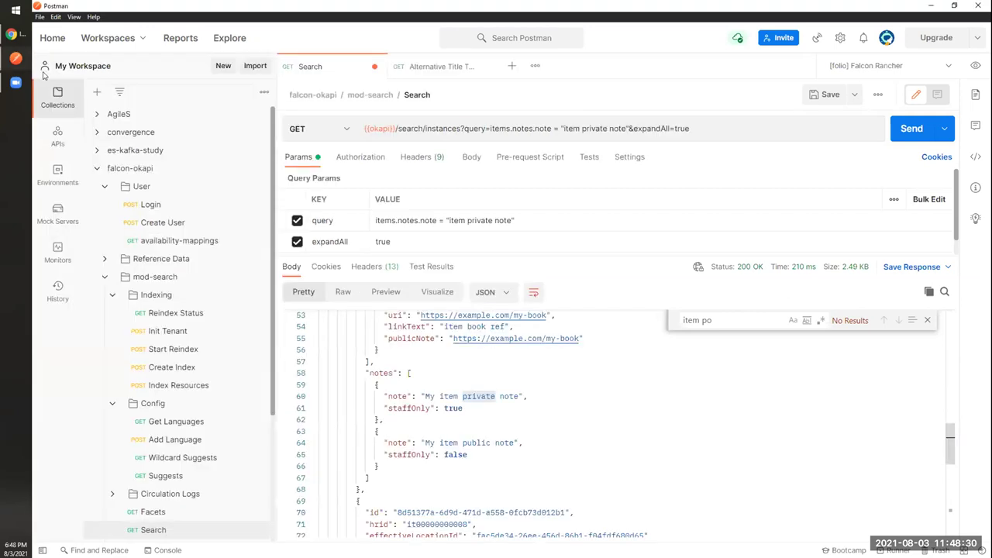
click(198, 366)
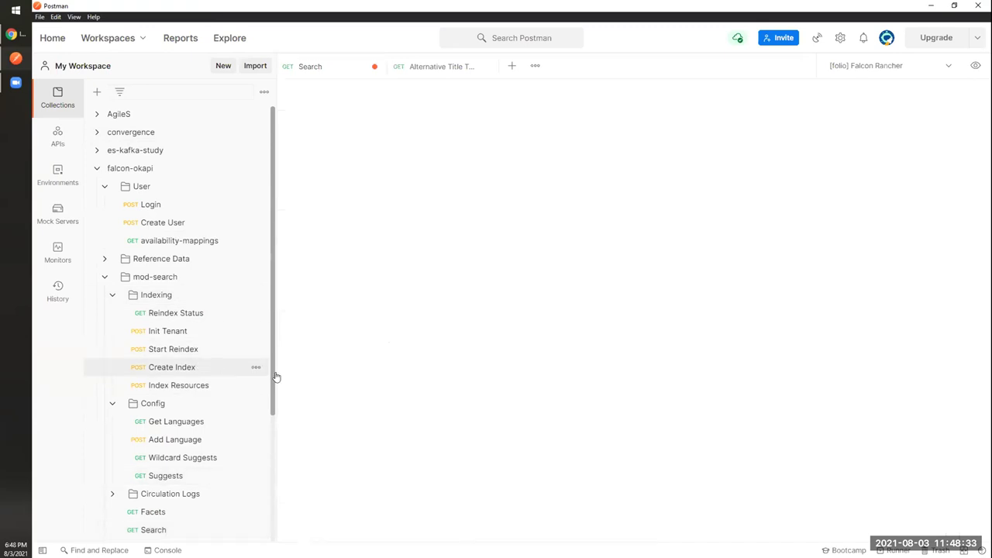
click(445, 228)
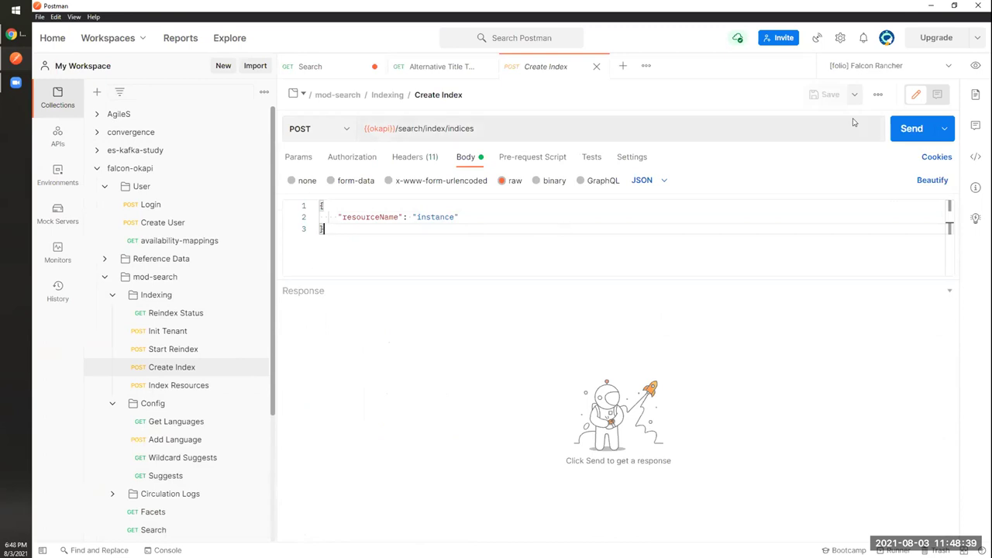
click(901, 132)
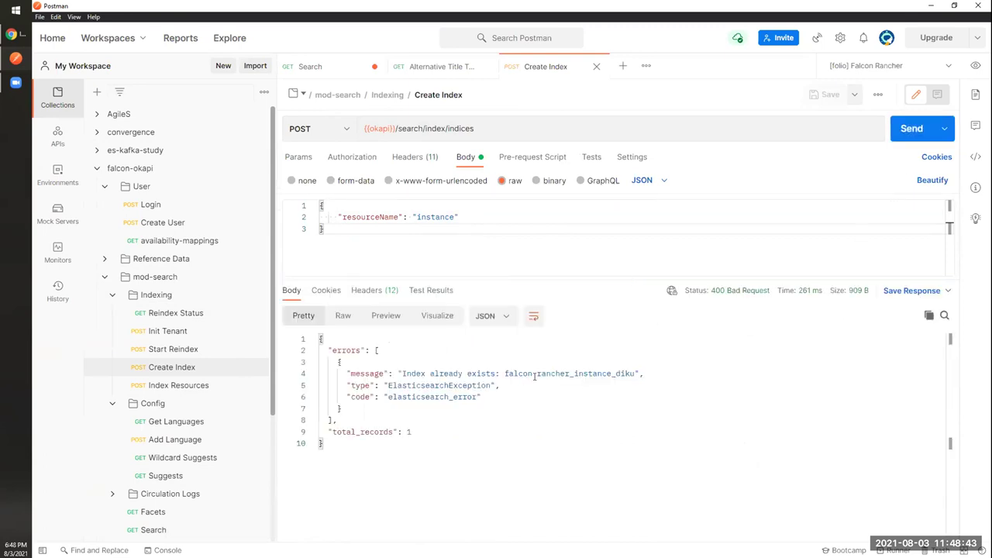
- Examine the parts of the index name in the Create Index response message against the request's resourceName
double_click(495, 217)
click(496, 249)
drag(505, 374, 632, 373)
click(633, 427)
drag(569, 374, 501, 373)
key(Left)
key(Right)
key(Right)
shift+click(525, 406)
key(Left)
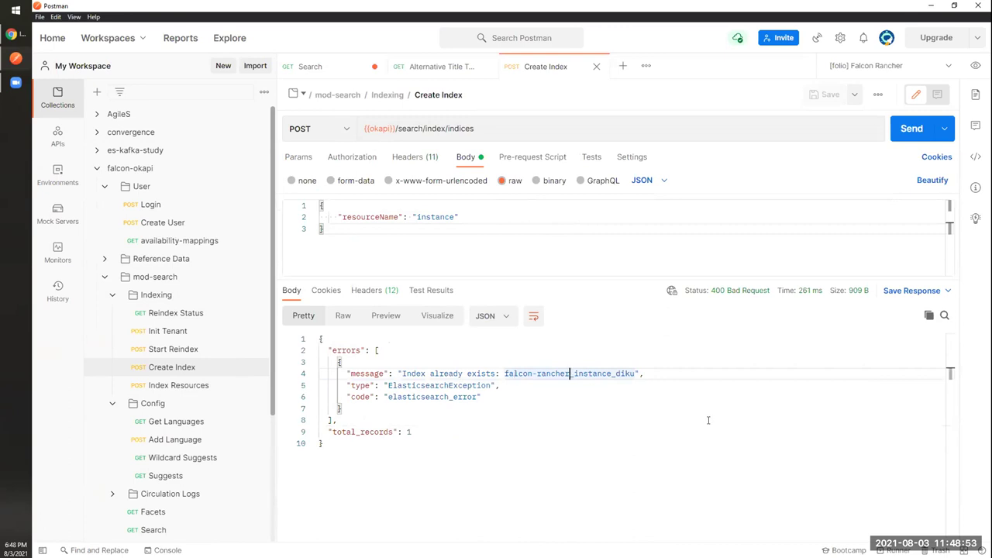
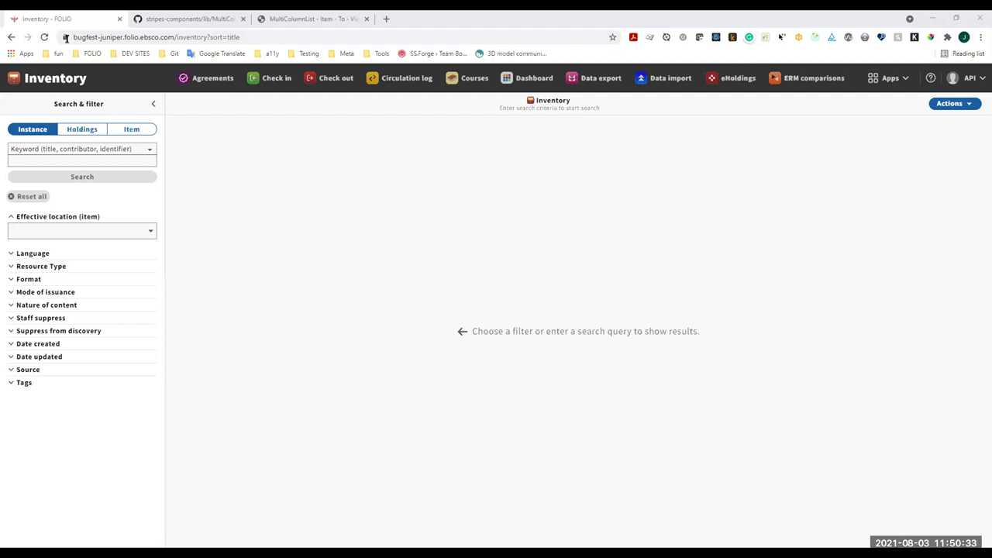
- Search the inventory instances by keyword for "for a test of a"
click(48, 158)
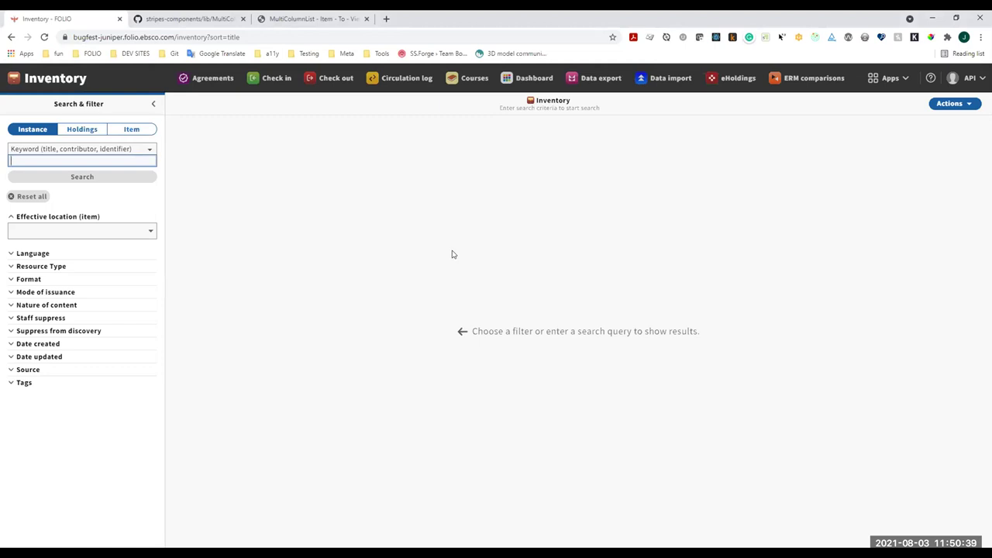
text(for a test)
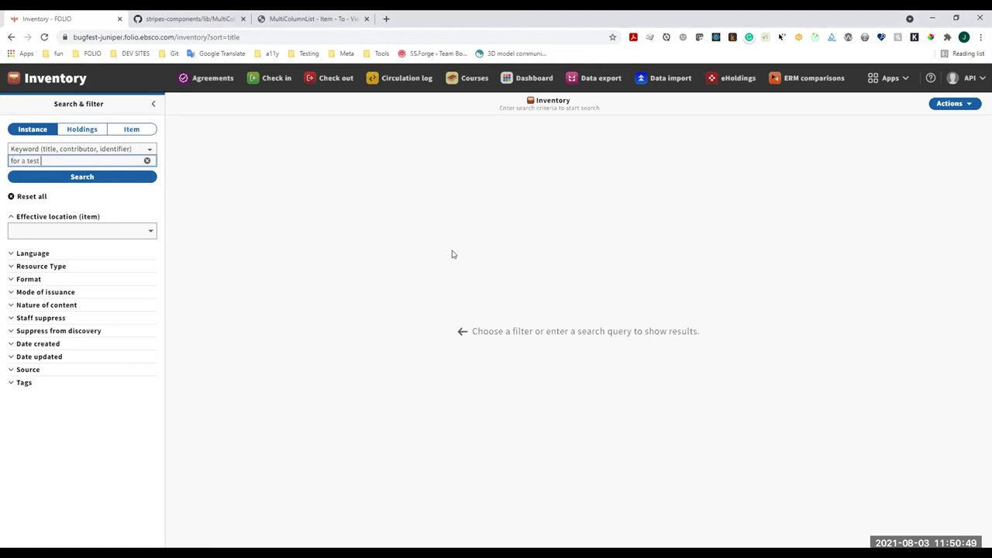
text(a)
click(80, 177)
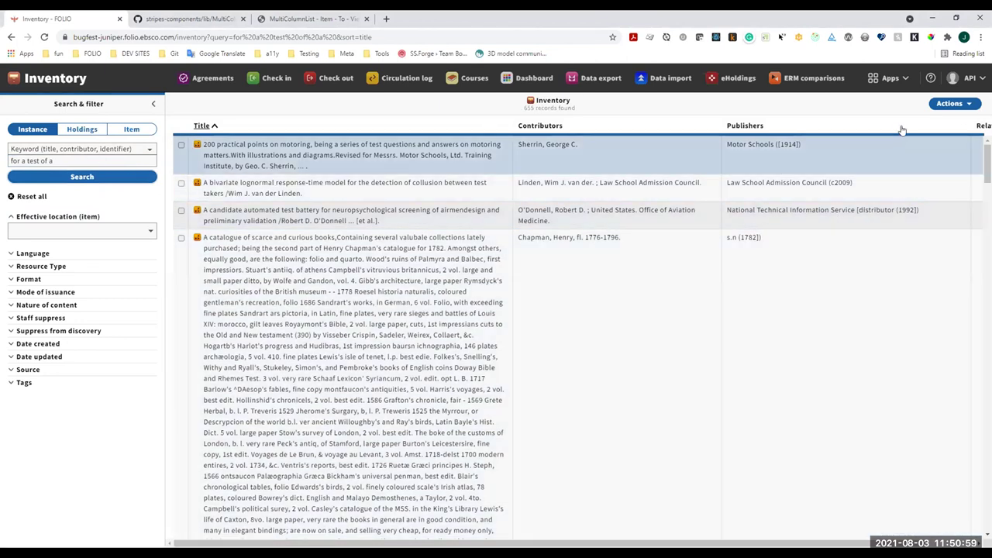
- Go to the end of the first results page, load the next page and continue to the end of records 101 - 200
scroll(987, 155, down, 1)
drag(987, 155, 974, 531)
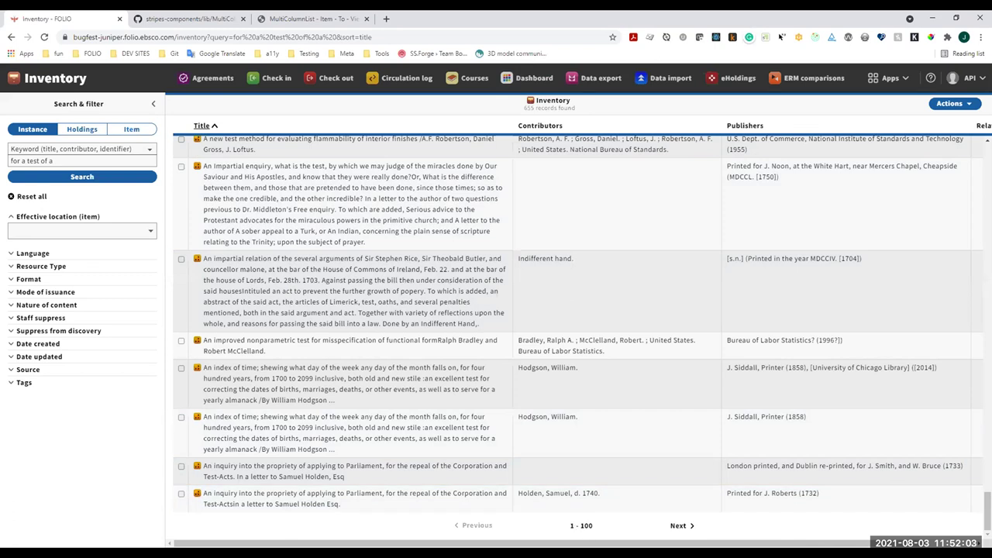
click(679, 525)
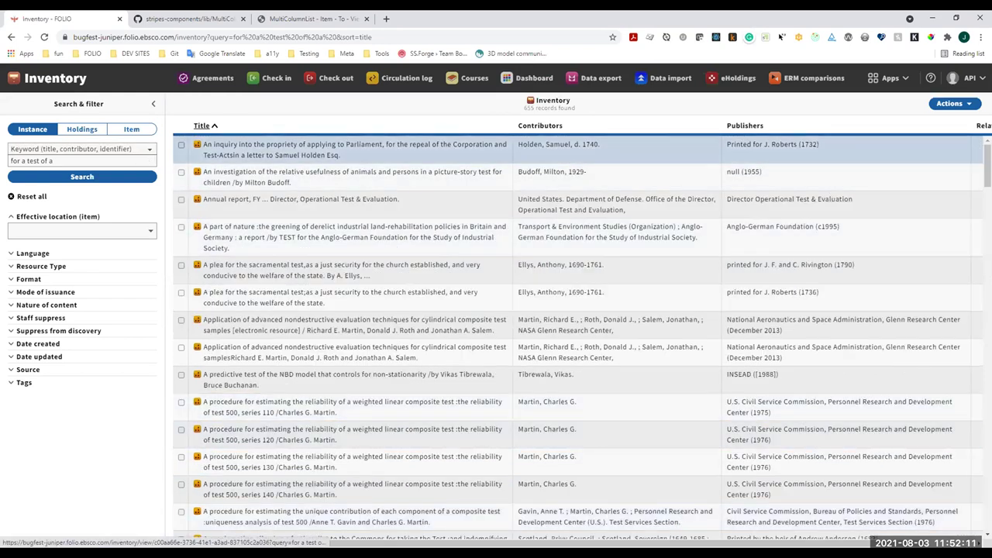
scroll(592, 465, down, 20)
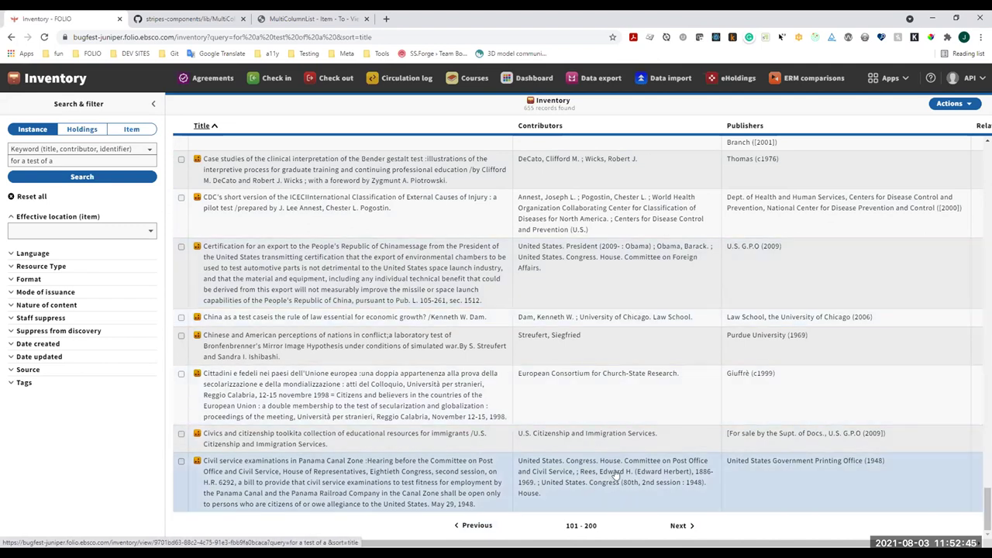
- Open the instance "A vindication of the corporation and test acts. In answer to the Bishop of Bangor's reasons" and check its row's position in the list
scroll(607, 455, up, 1)
scroll(607, 455, up, 4)
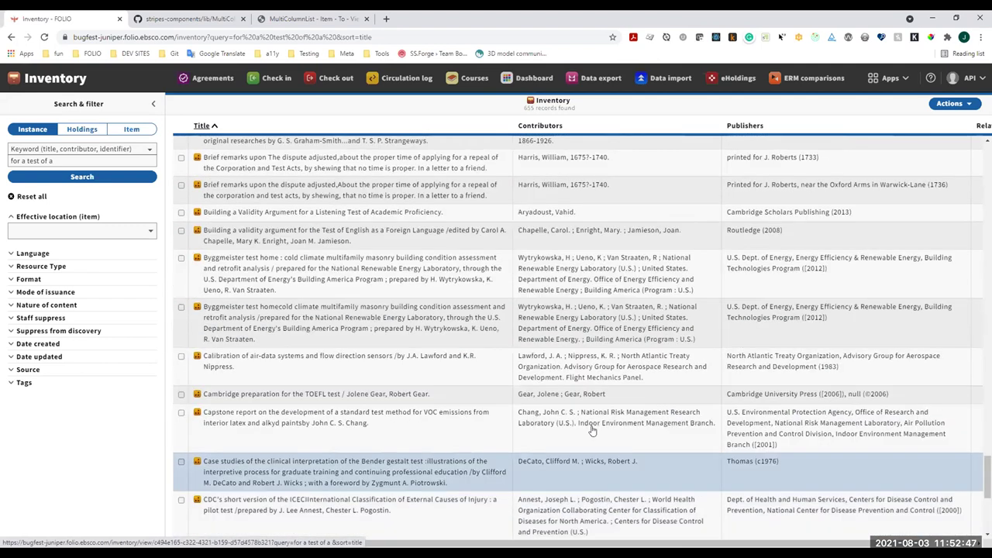
scroll(559, 404, up, 2)
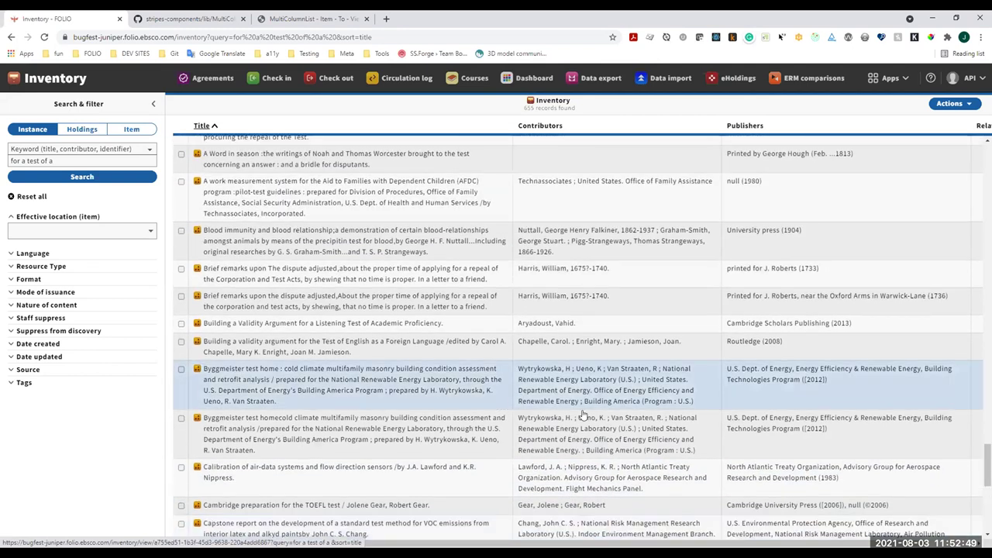
scroll(481, 380, up, 2)
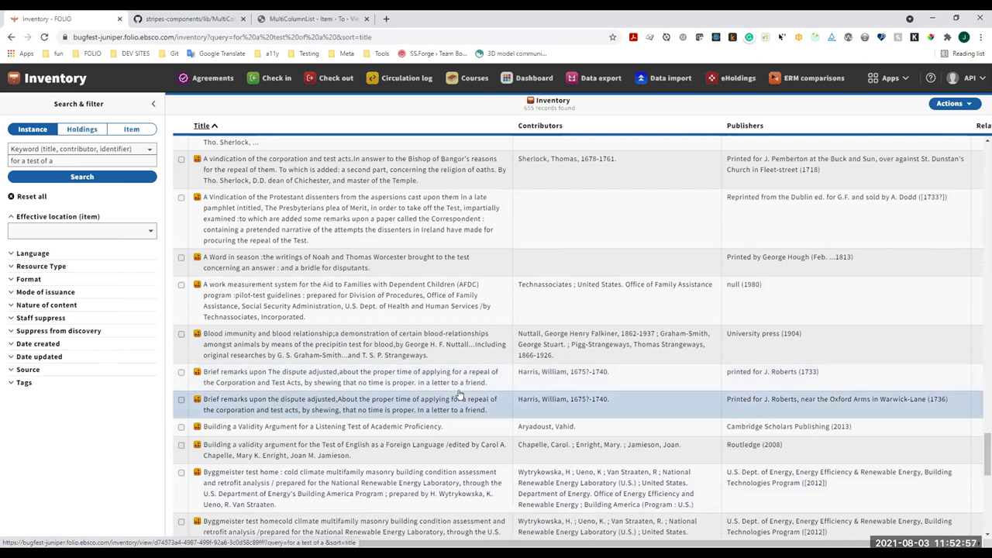
scroll(407, 350, up, 1)
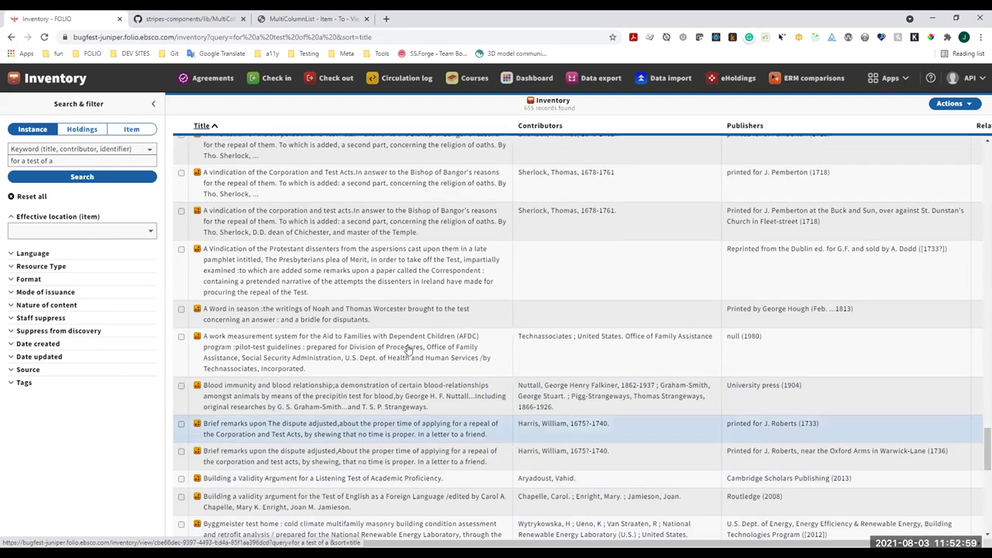
scroll(408, 350, up, 1)
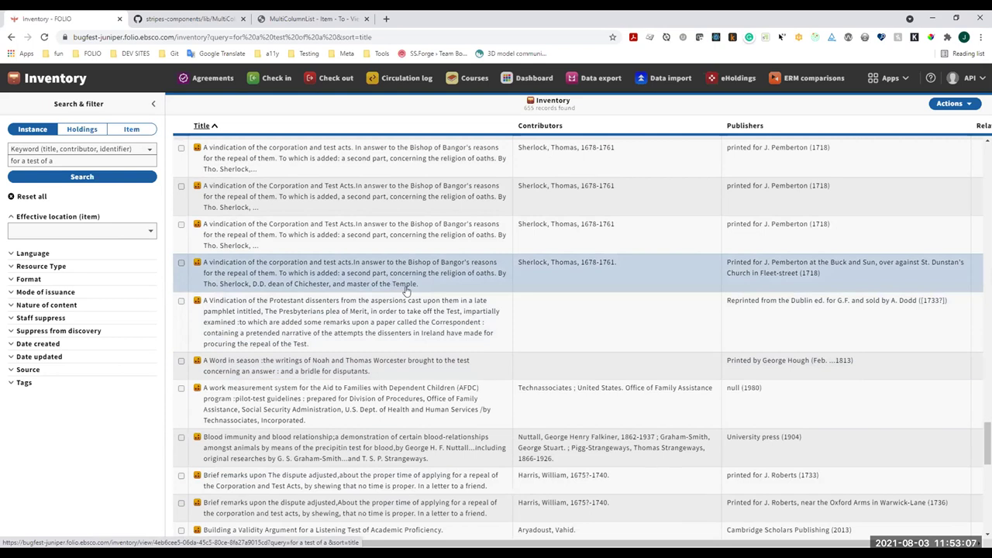
scroll(349, 310, up, 3)
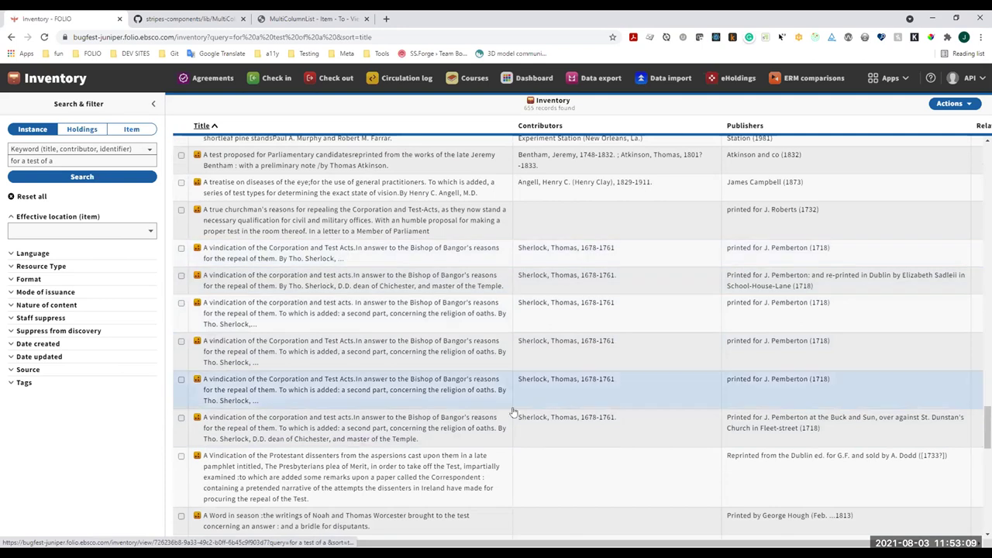
click(303, 313)
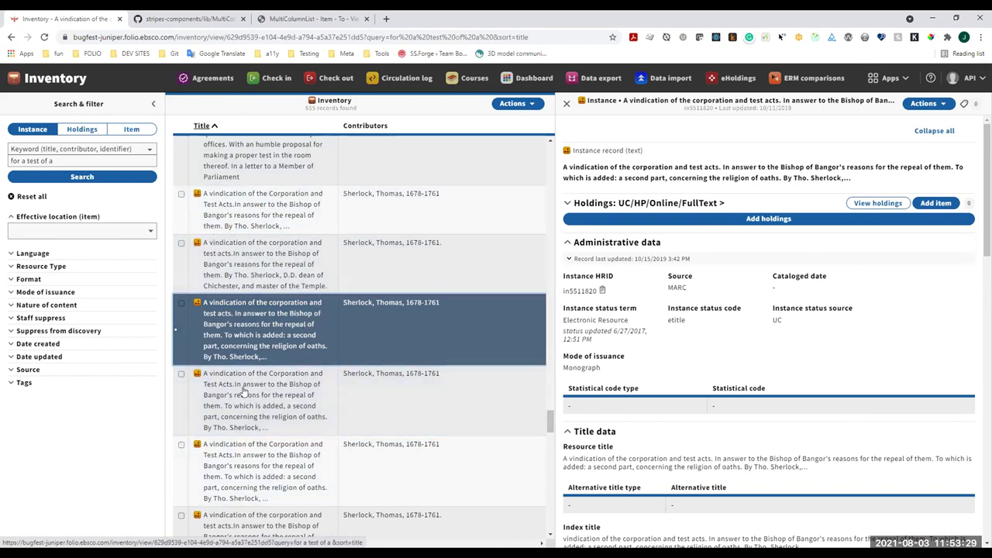
scroll(290, 502, down, 1)
scroll(291, 502, up, 3)
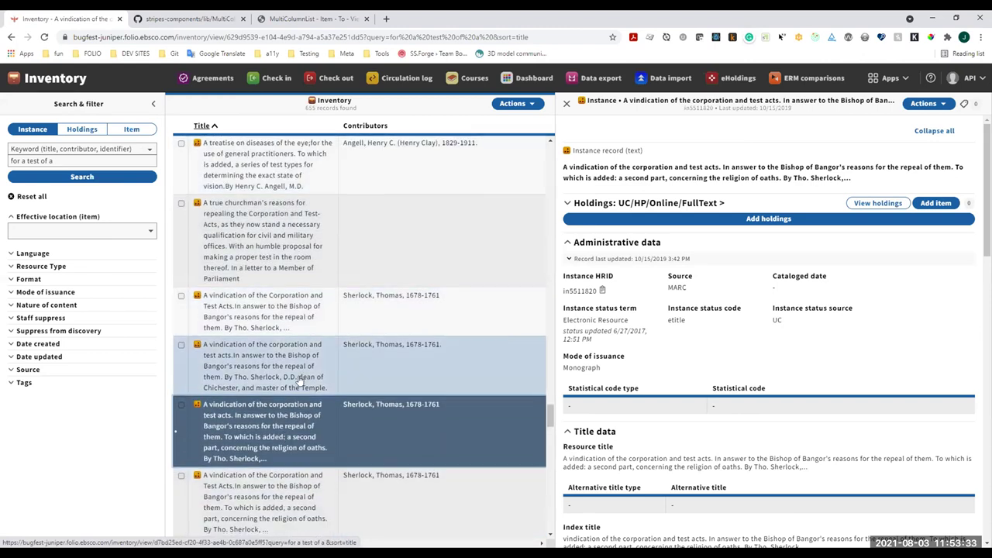
scroll(318, 438, down, 2)
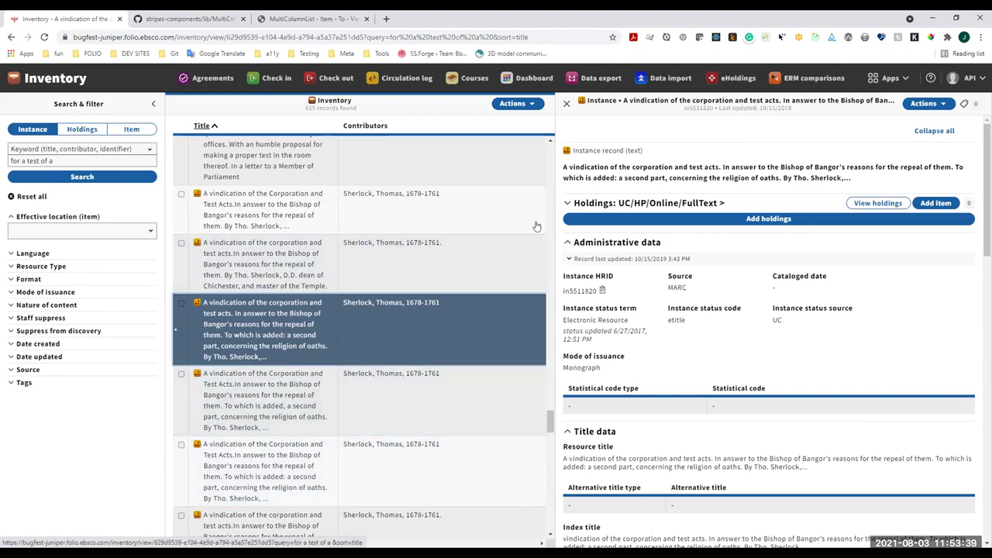
- Close the instance record and open "A Test for the ballot, drawn from the principles of democratic government" from further up the list
click(566, 106)
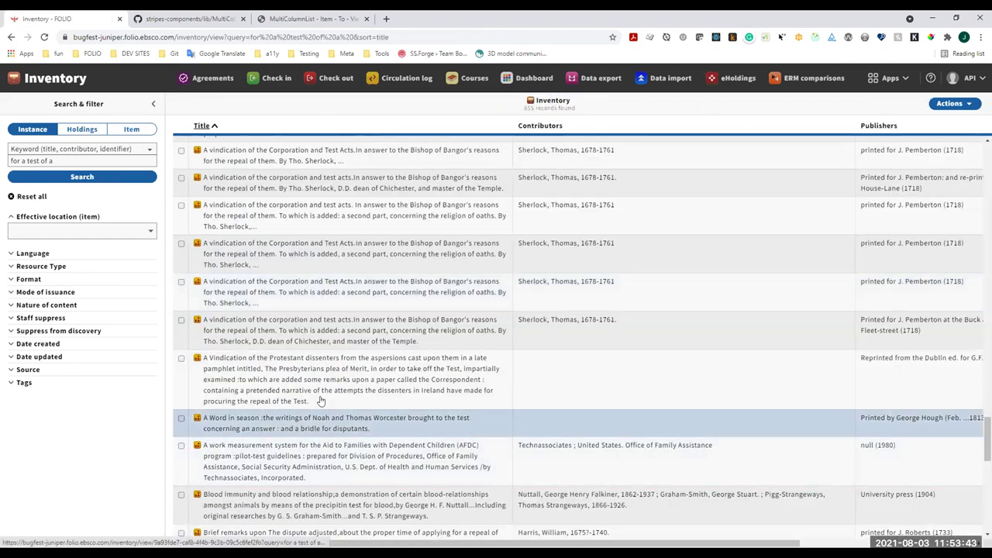
scroll(322, 401, up, 15)
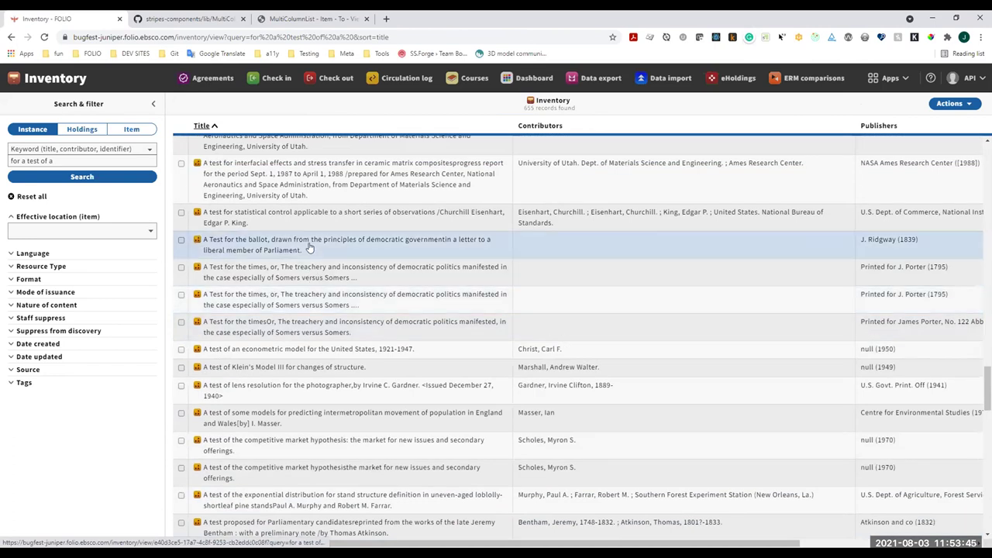
click(310, 247)
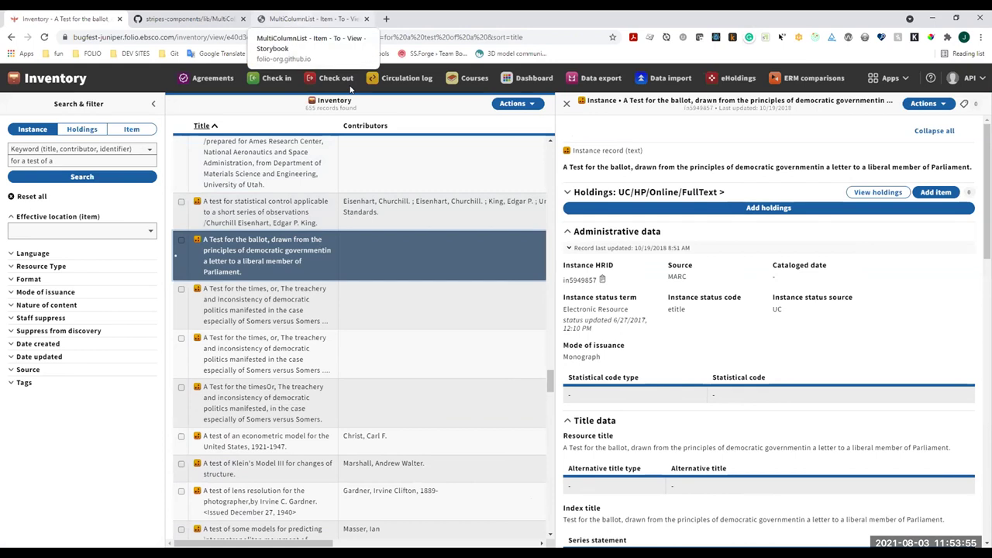
- Review the itemToView and onMarkPosition props in the MultiColumnList readme on GitHub, and return to the Inventory page
key(ctrl+3)
click(167, 24)
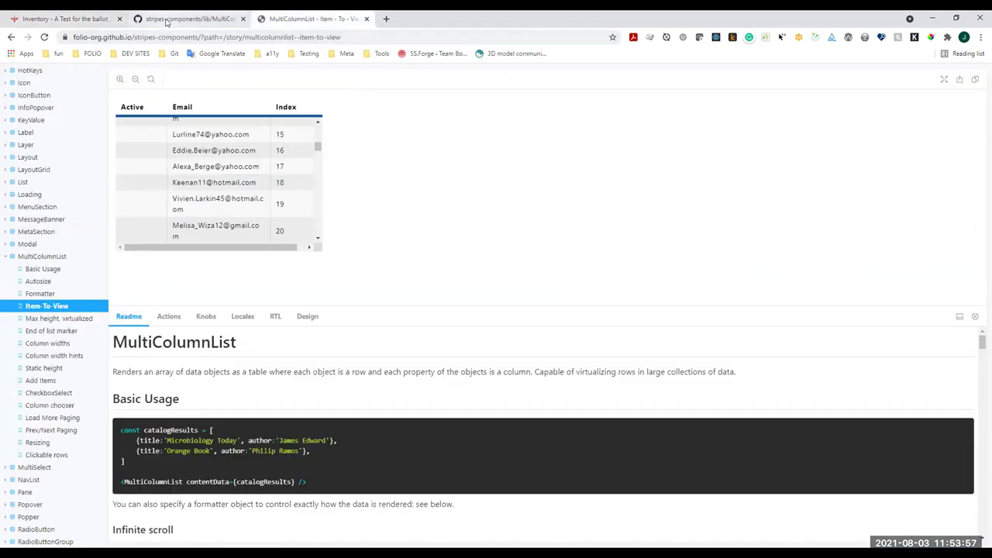
scroll(188, 408, down, 2)
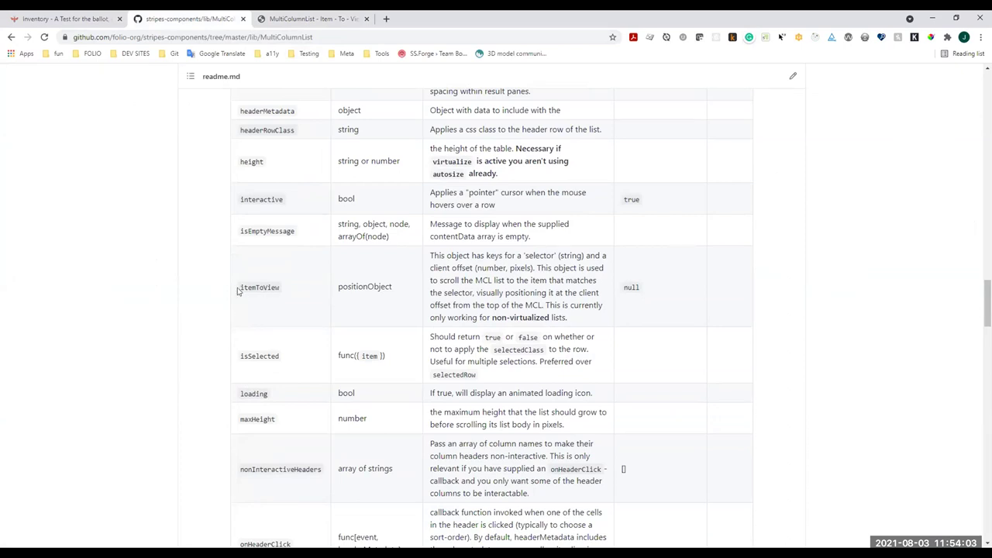
drag(237, 287, 280, 290)
scroll(292, 462, down, 1)
scroll(317, 464, down, 4)
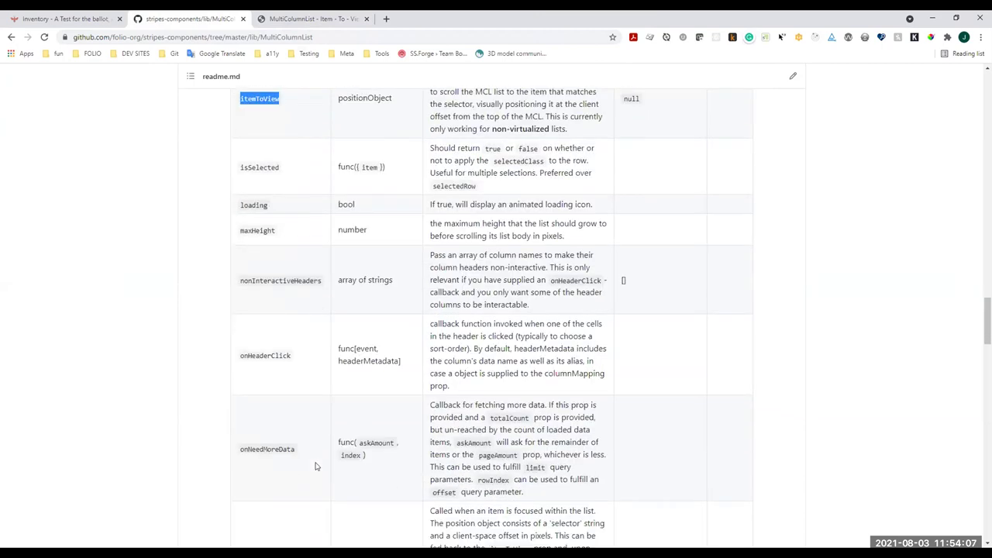
drag(240, 382, 297, 383)
click(304, 432)
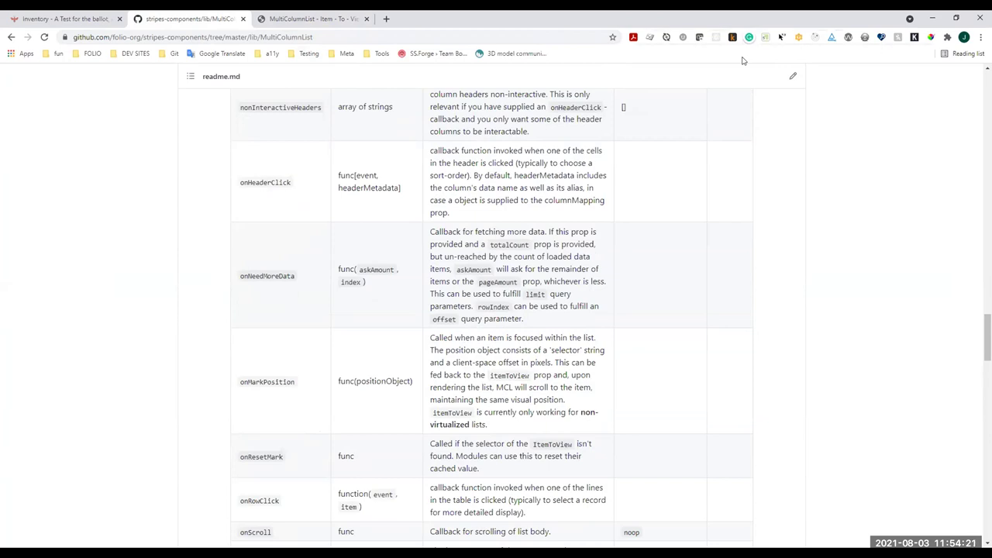
click(58, 19)
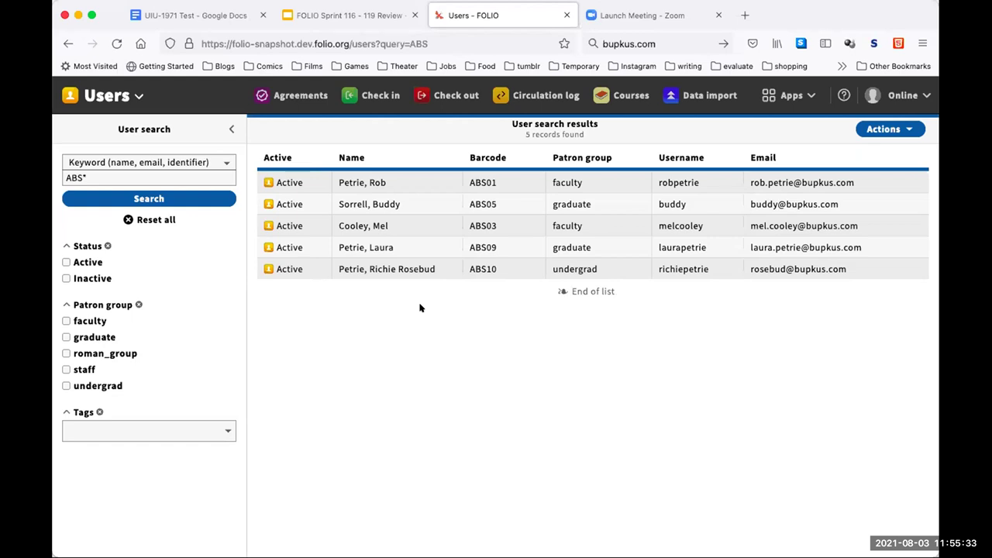
- Run the open transactions check for the third user in the results, dismiss the report and close the user record
click(373, 226)
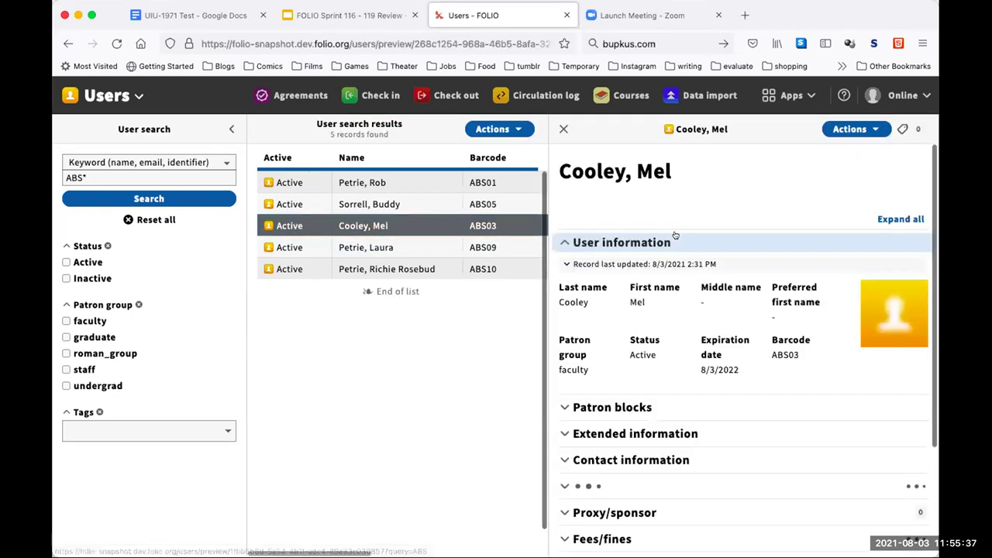
click(871, 130)
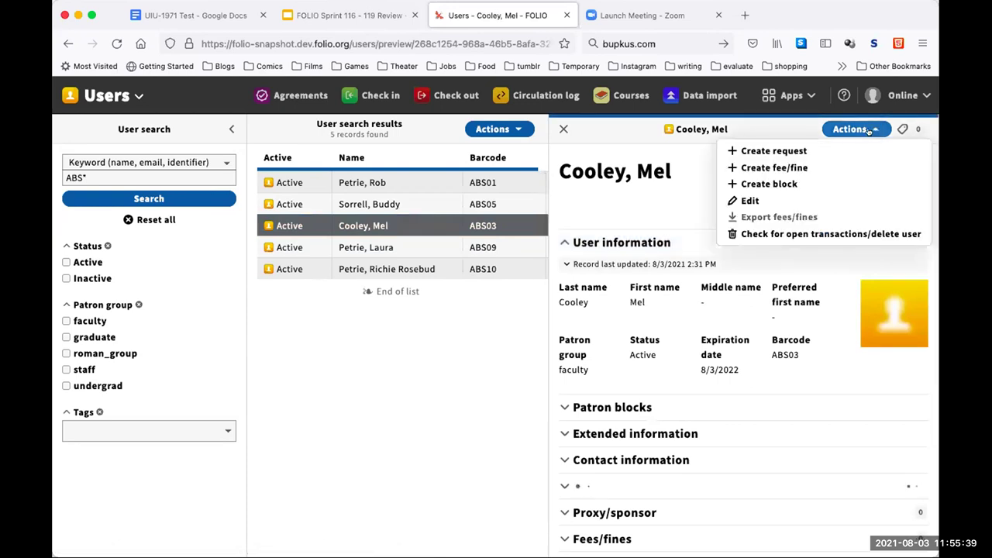
click(853, 231)
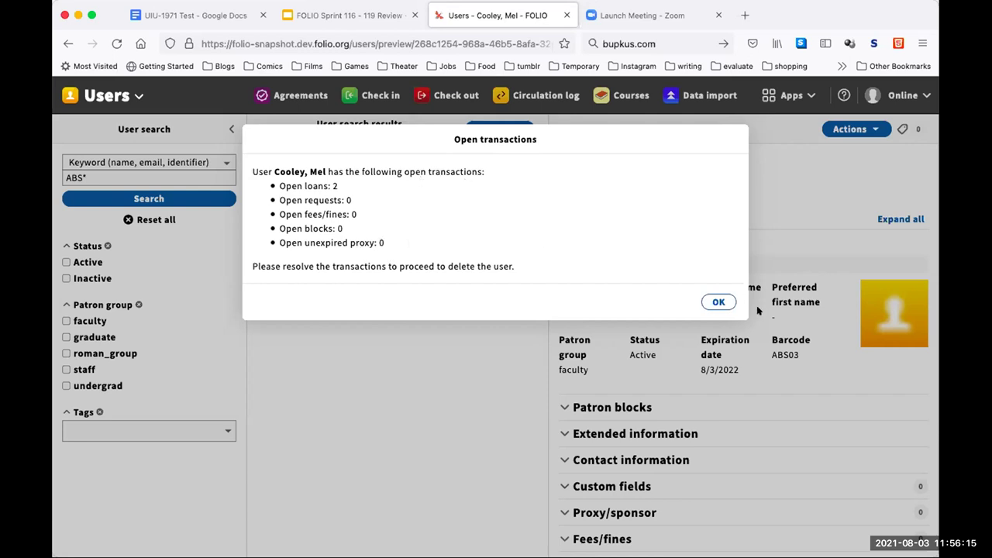
click(719, 302)
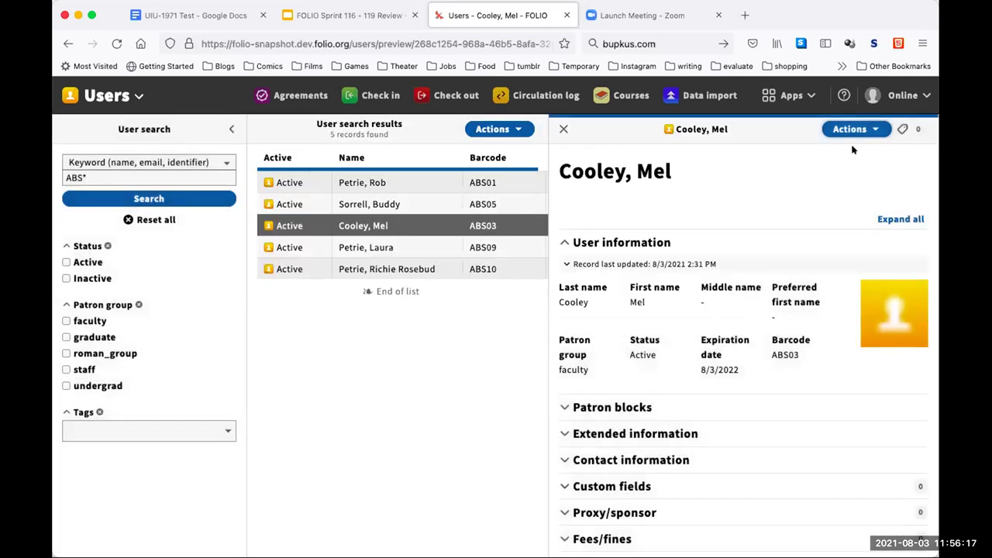
click(563, 129)
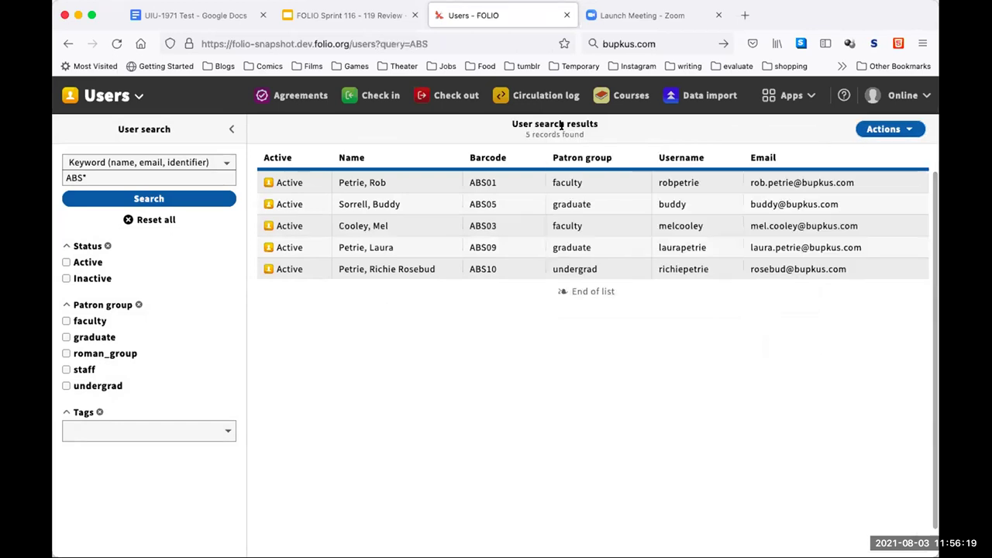
- Run the open transactions check for the undergrad user, dismiss the report and close the user record
click(387, 268)
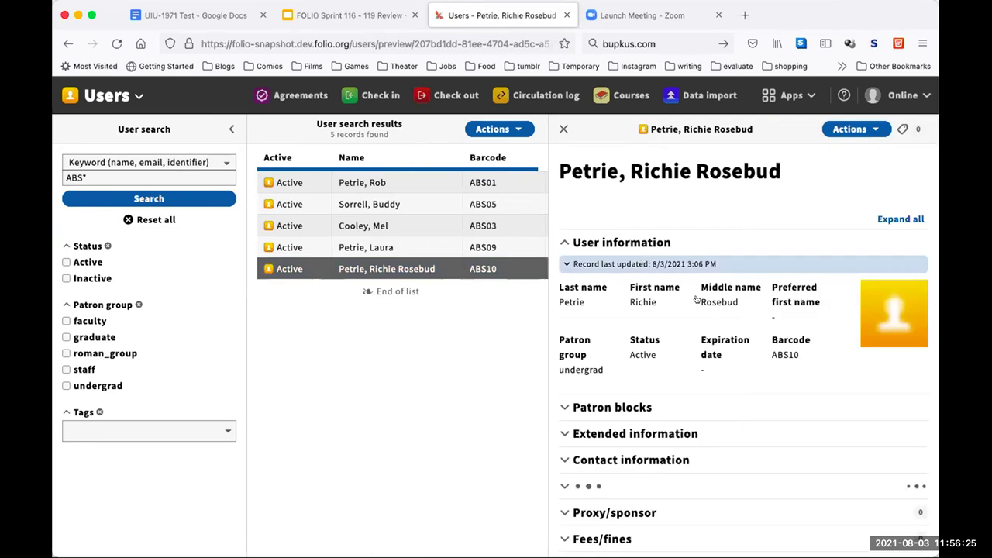
click(866, 130)
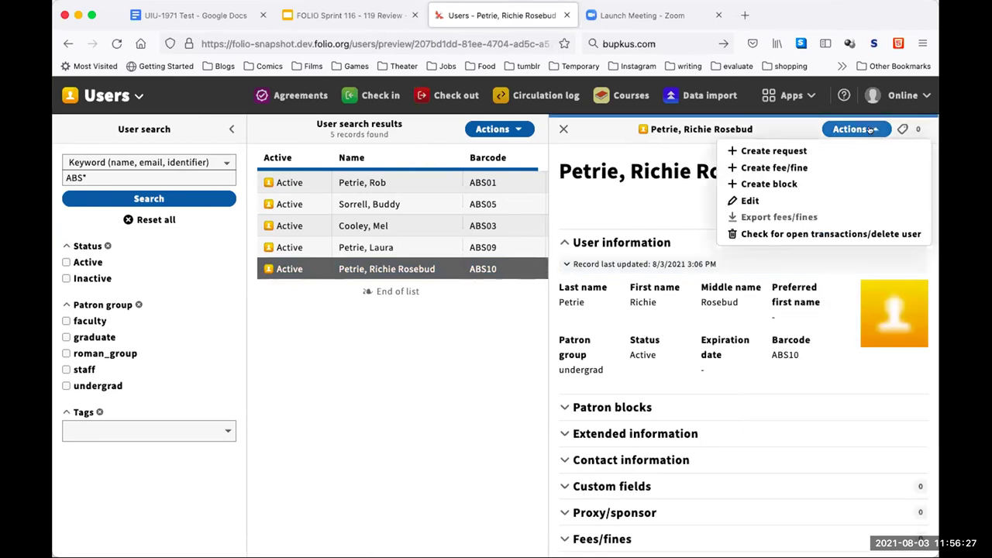
click(786, 234)
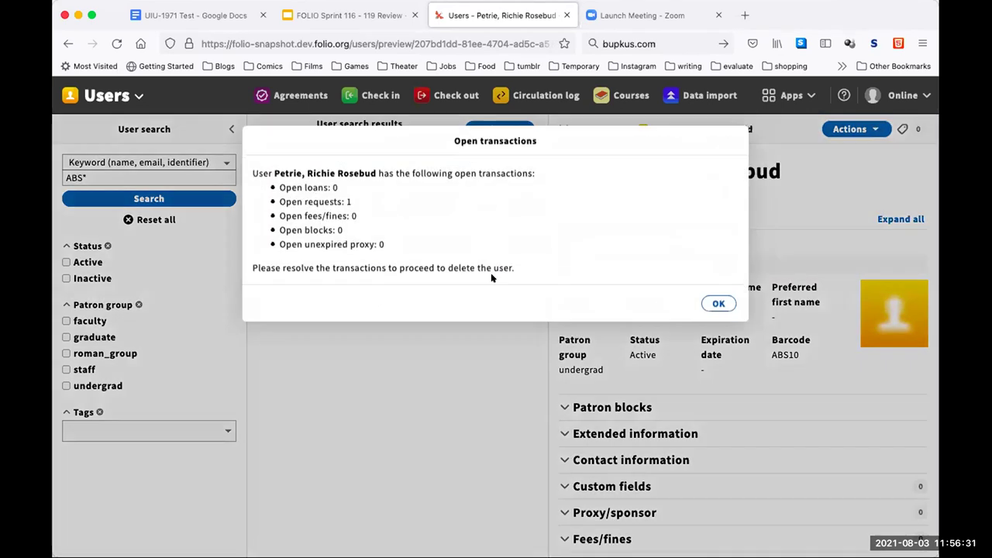
click(713, 302)
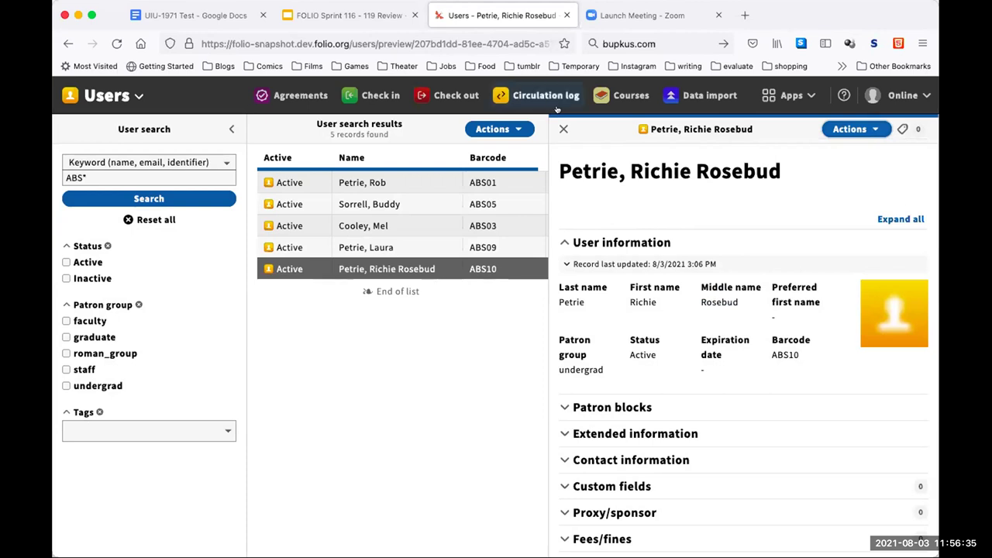
click(564, 129)
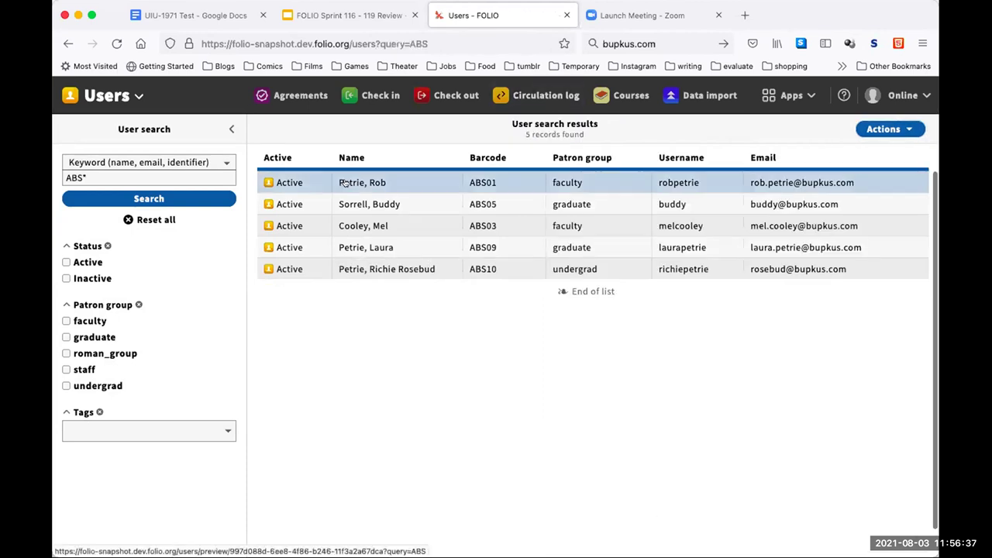
- Run the open transactions check for the first user in the results, dismiss the report and close the user record
click(605, 182)
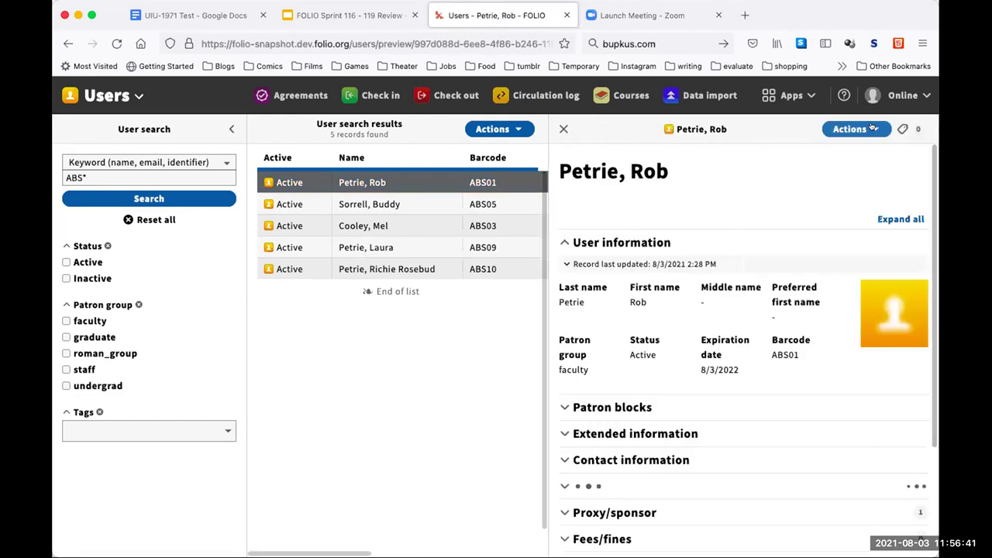
click(873, 127)
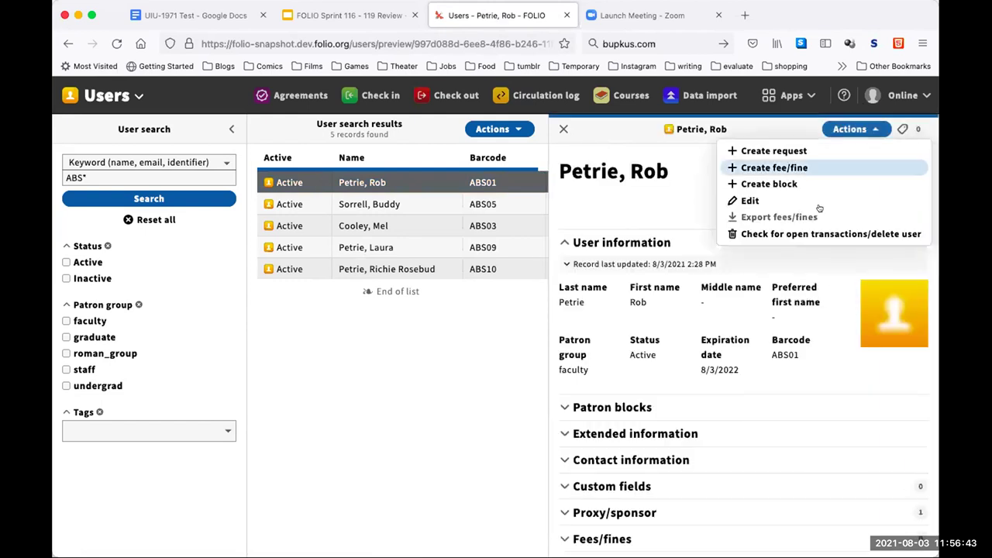
click(815, 233)
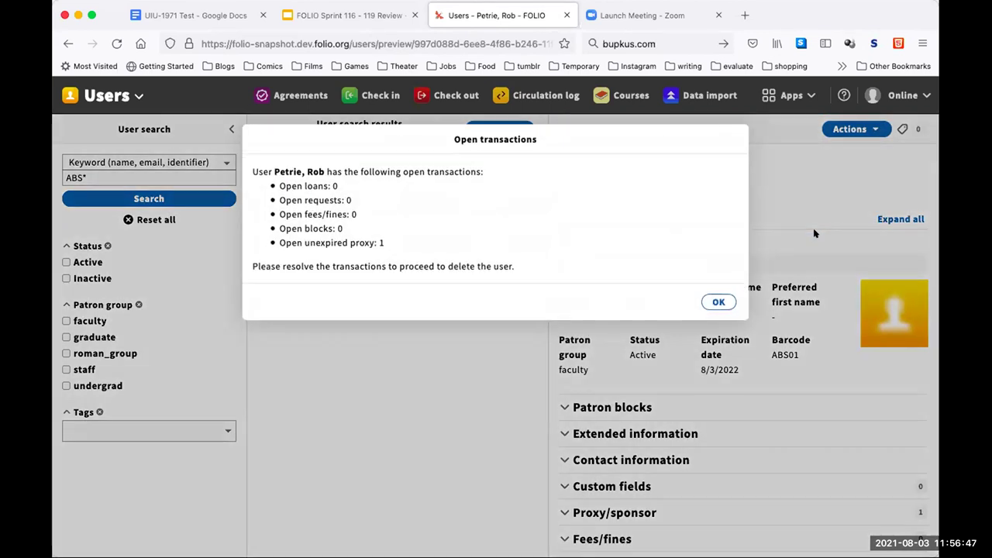
click(719, 302)
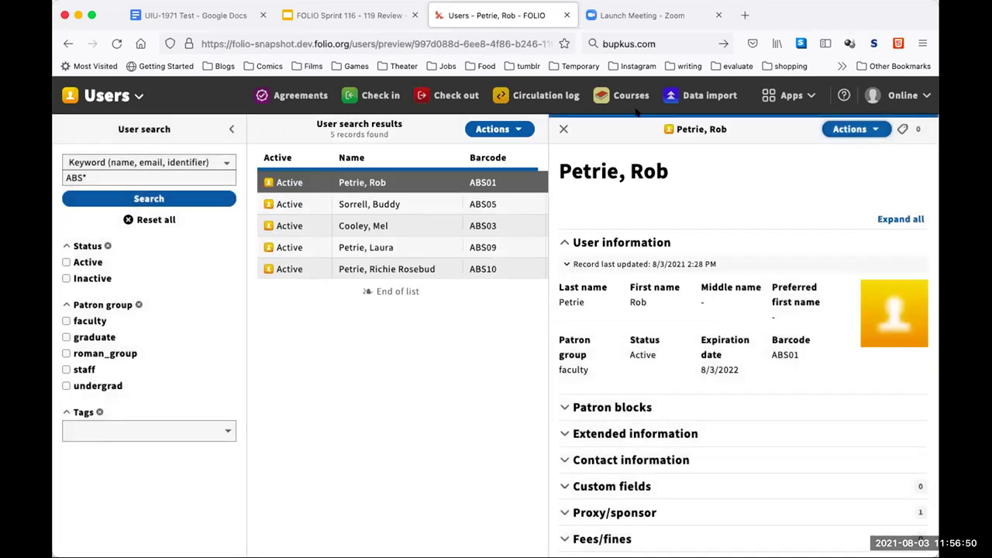
click(563, 129)
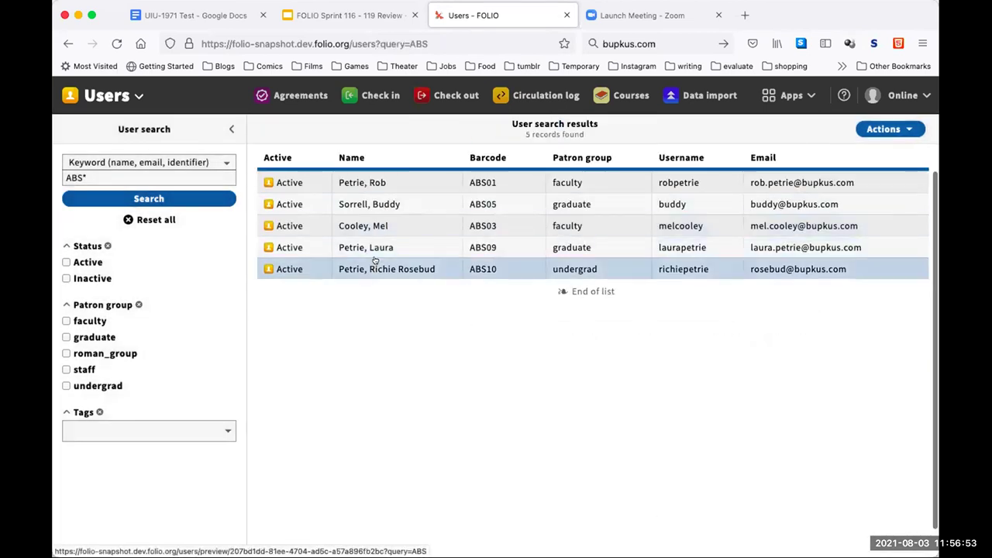
- Run the open transactions check for the second user in the results and decline deleting the user
click(388, 206)
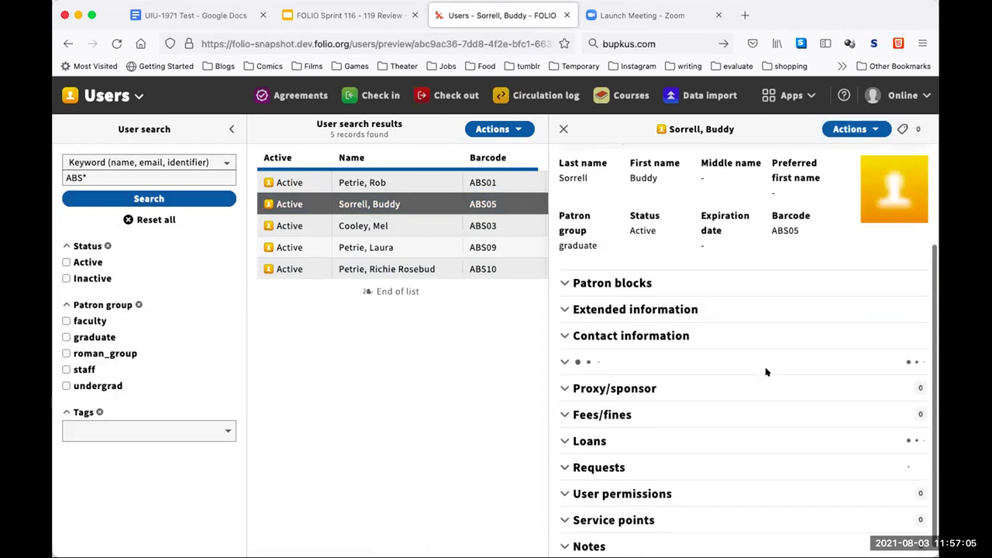
click(866, 129)
click(804, 234)
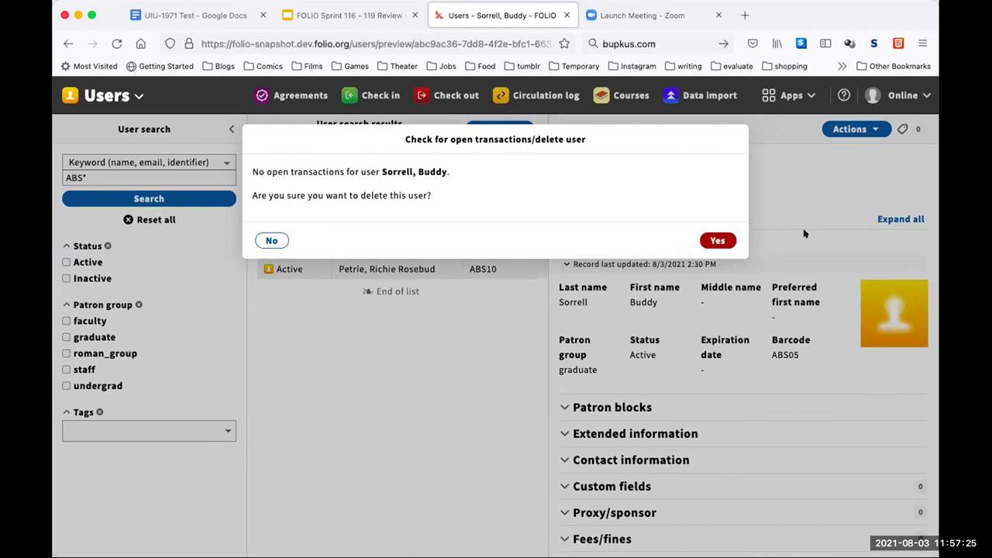
click(271, 240)
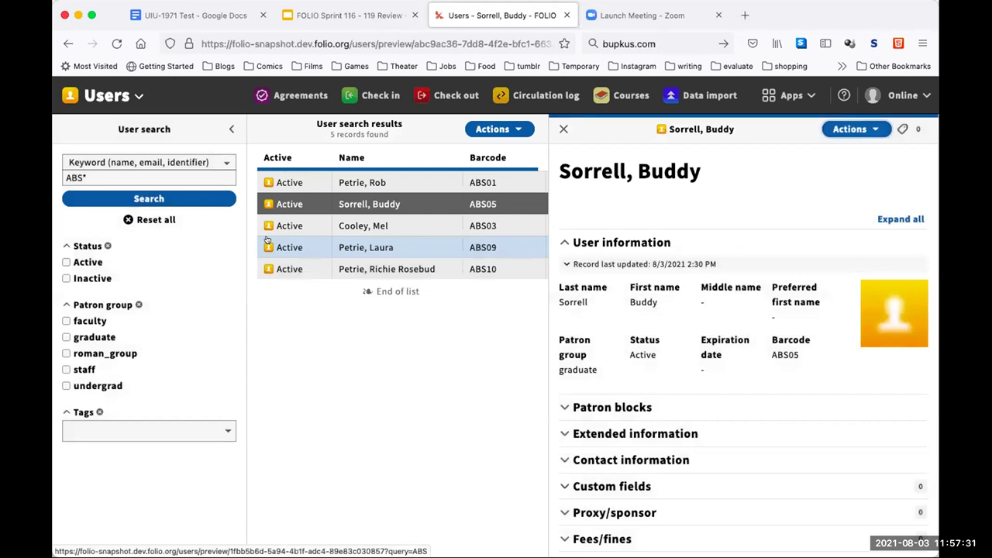
- Run the open transactions check for the fourth user in the results and dismiss the report
click(346, 244)
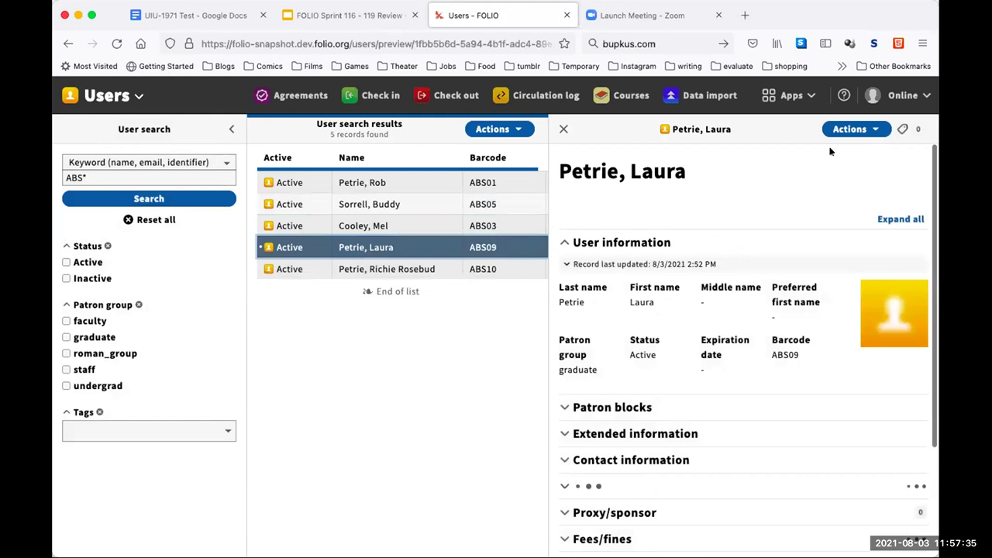
click(872, 129)
click(828, 232)
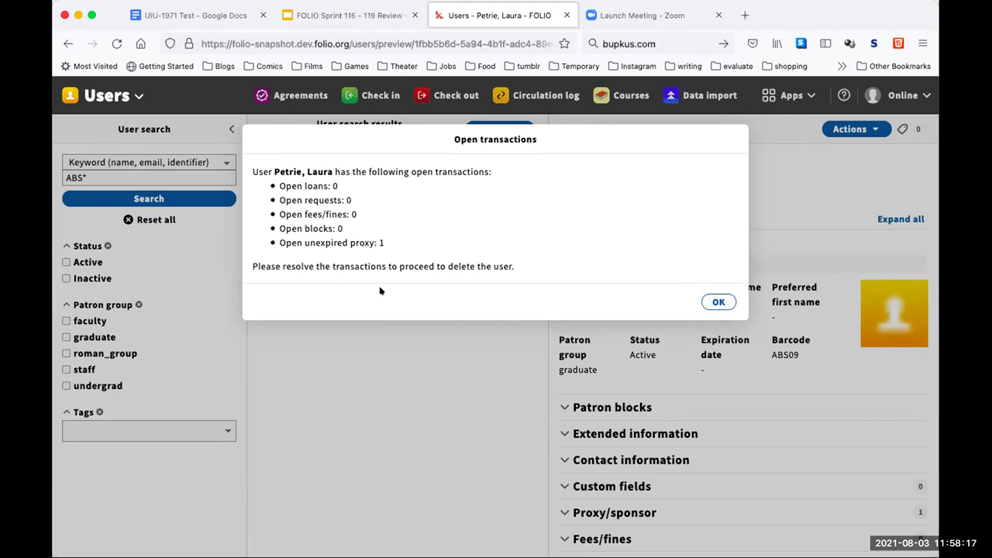
click(719, 301)
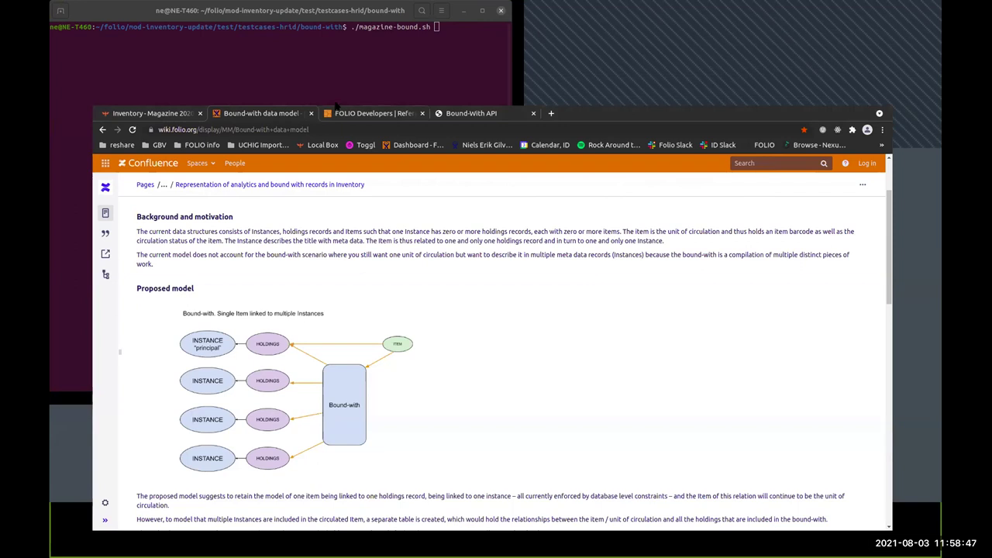
- Review the proposed model on the Bound-with data model wiki page, and return to the Magazine 2020-Q1 record in Inventory
key(super+Up)
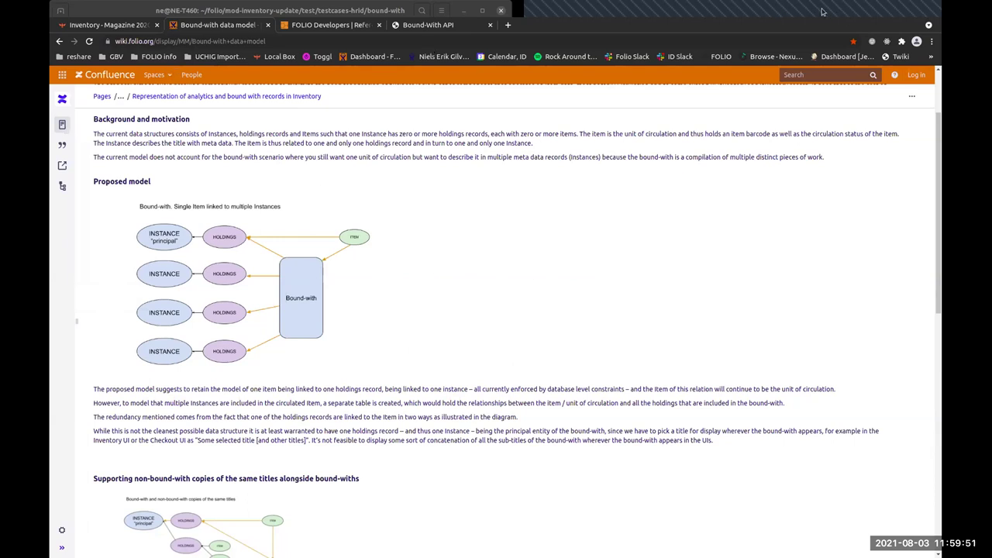
key(super+Down)
click(152, 114)
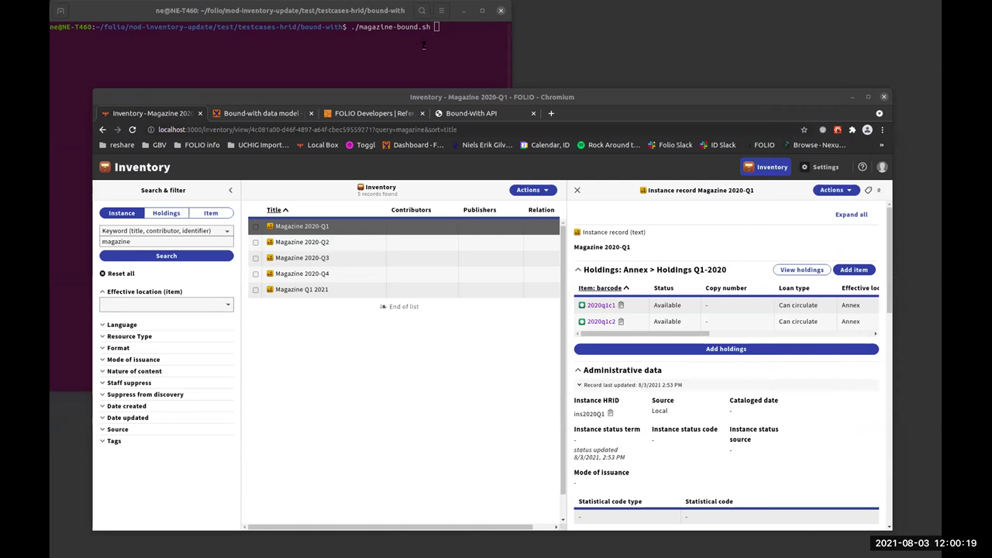
- Run the ./magazine-bound.sh script in the terminal and reload the Magazine 2020-Q1 instance page in Inventory
click(438, 53)
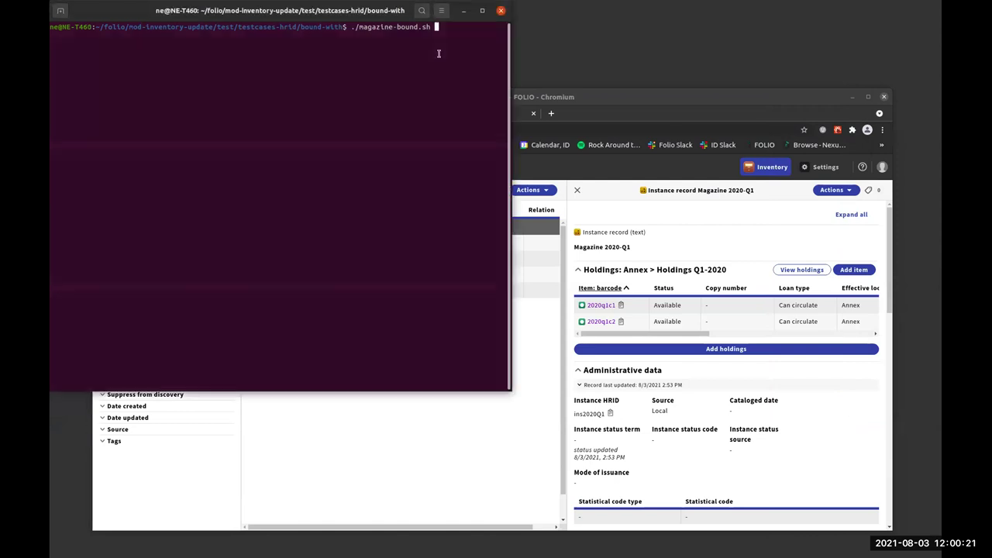
key(Return)
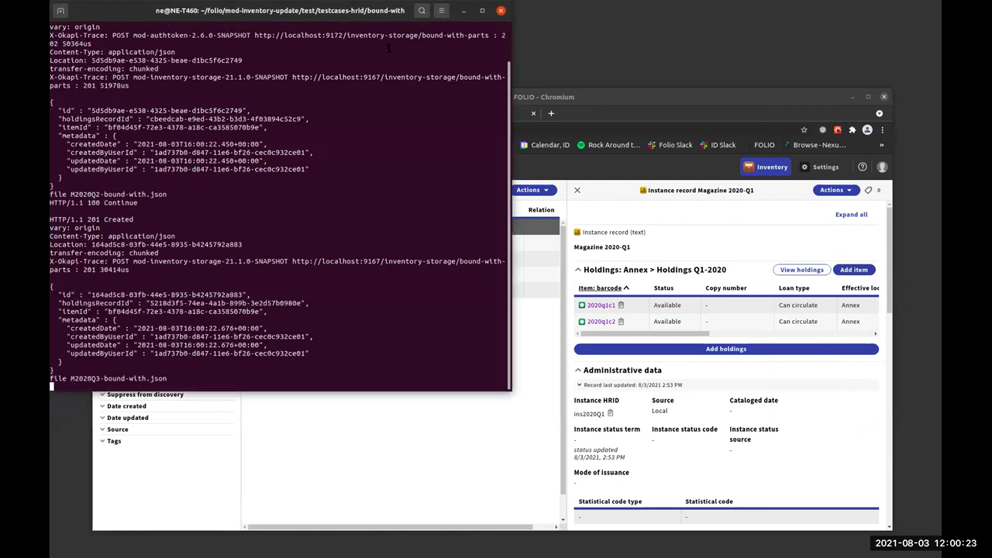
click(630, 103)
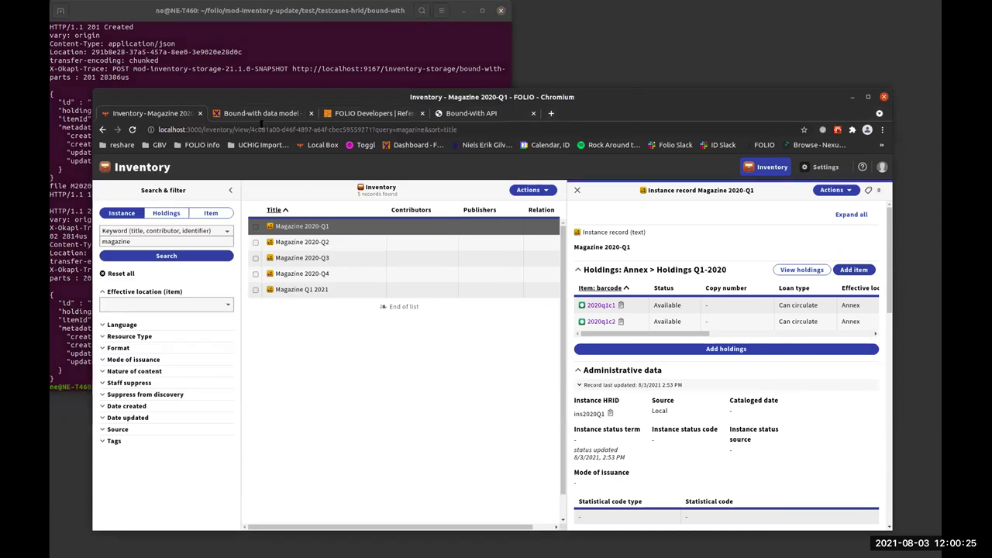
click(496, 129)
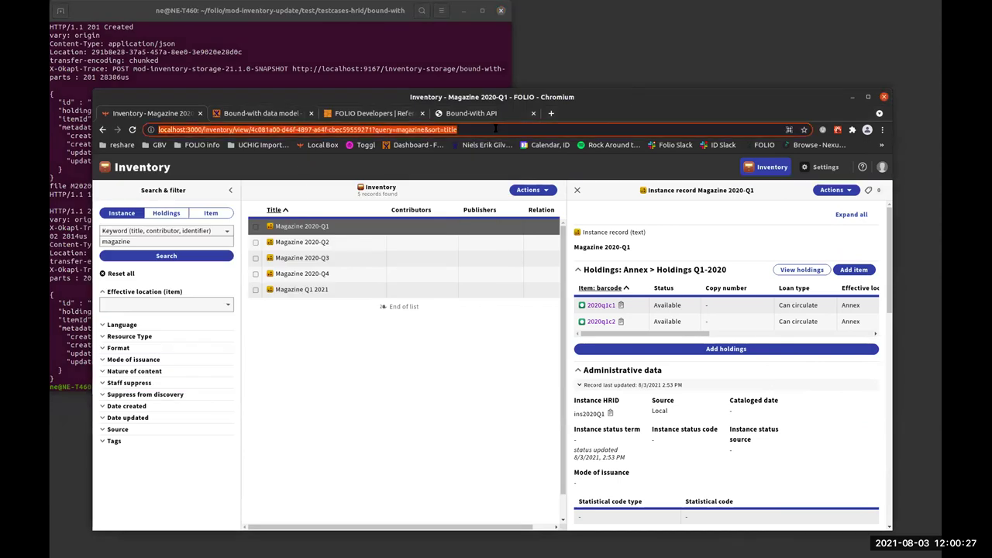
key(Return)
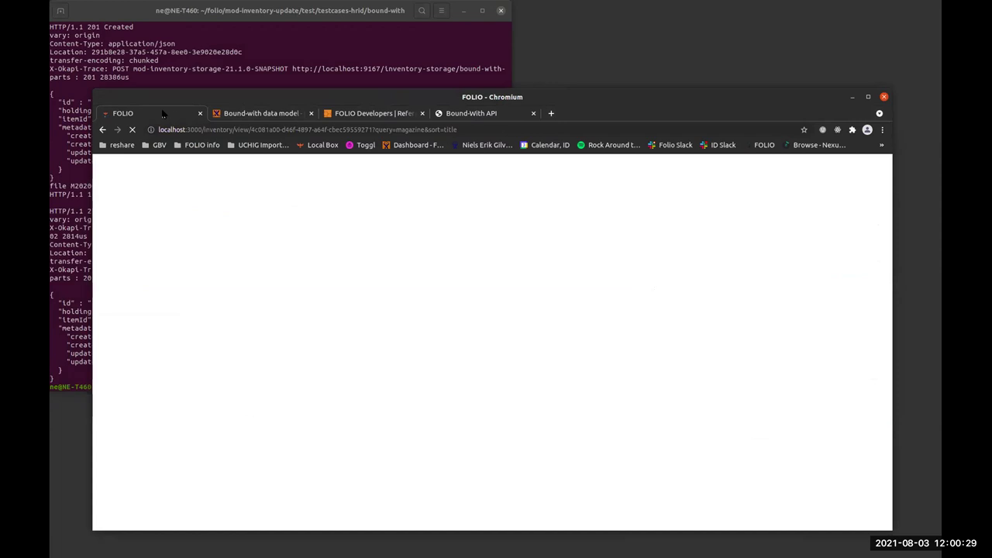
- Compare the proposed bound-with model diagram on the wiki with the script's output in the terminal
key(ctrl+Tab)
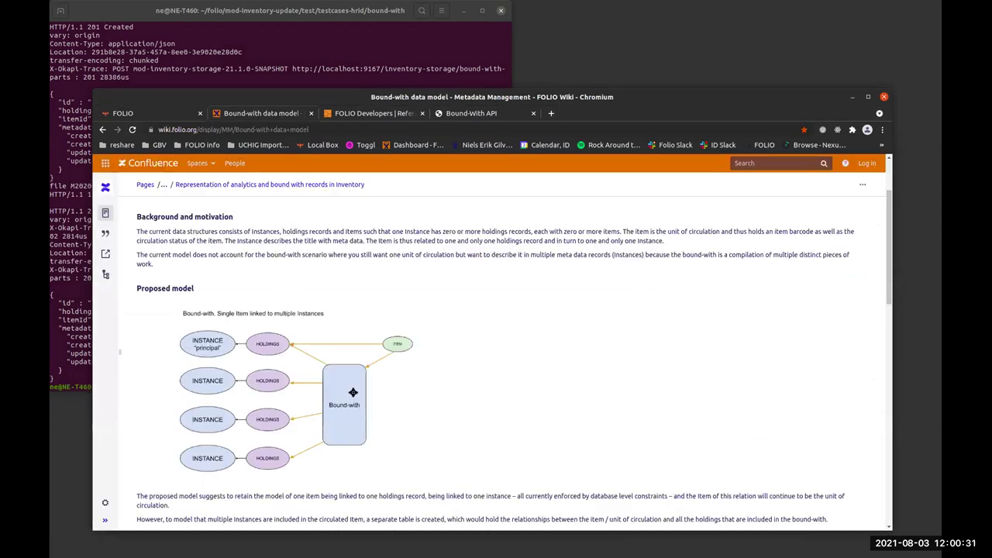
click(223, 44)
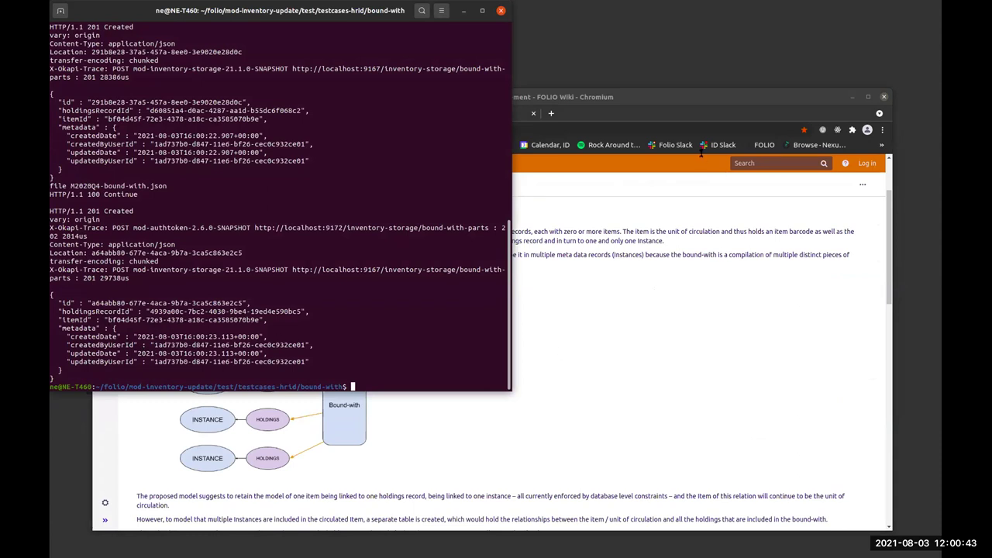
click(690, 101)
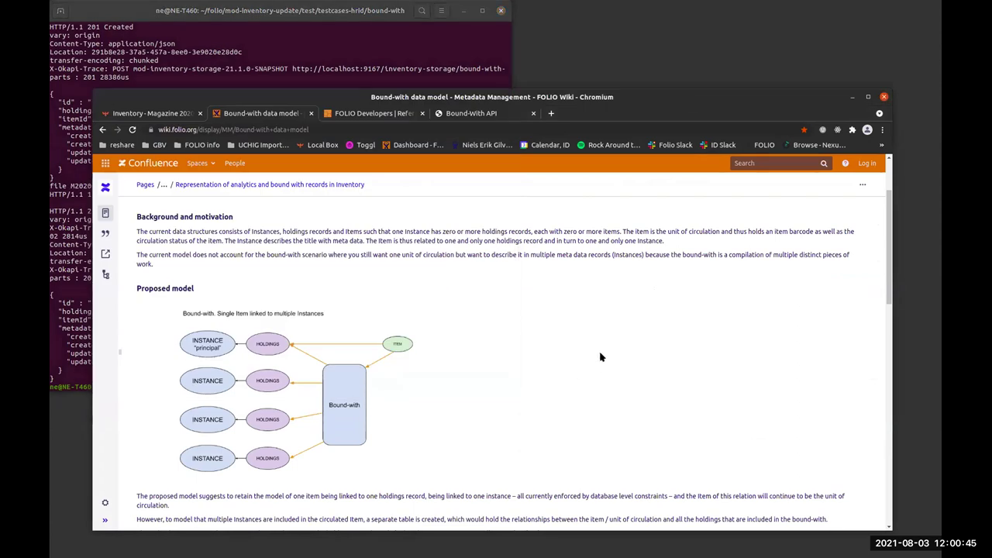
- In the Magazine 2020-Q1 instance, expand the holdings Annex > Holdings Q1-2020 and open item 2020q1c1
click(158, 114)
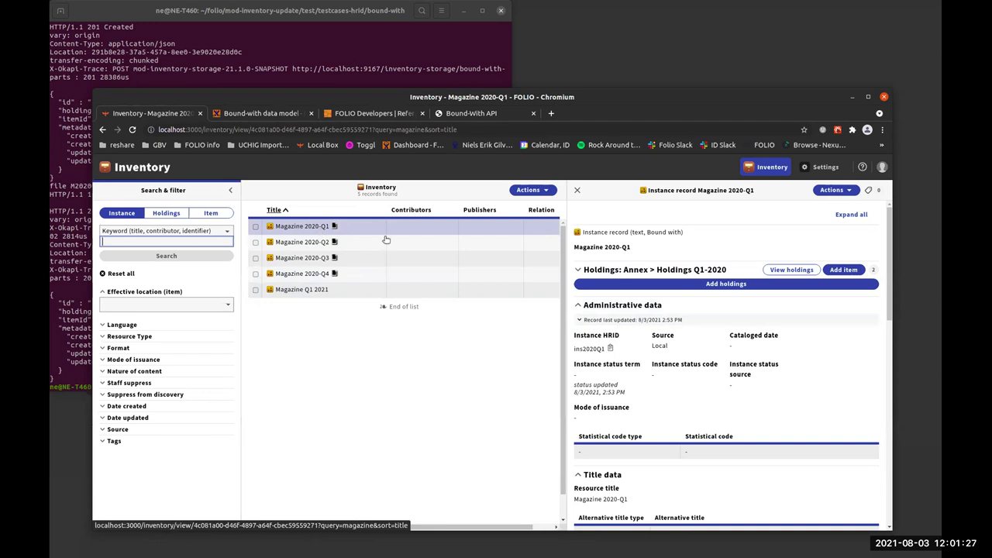
click(578, 271)
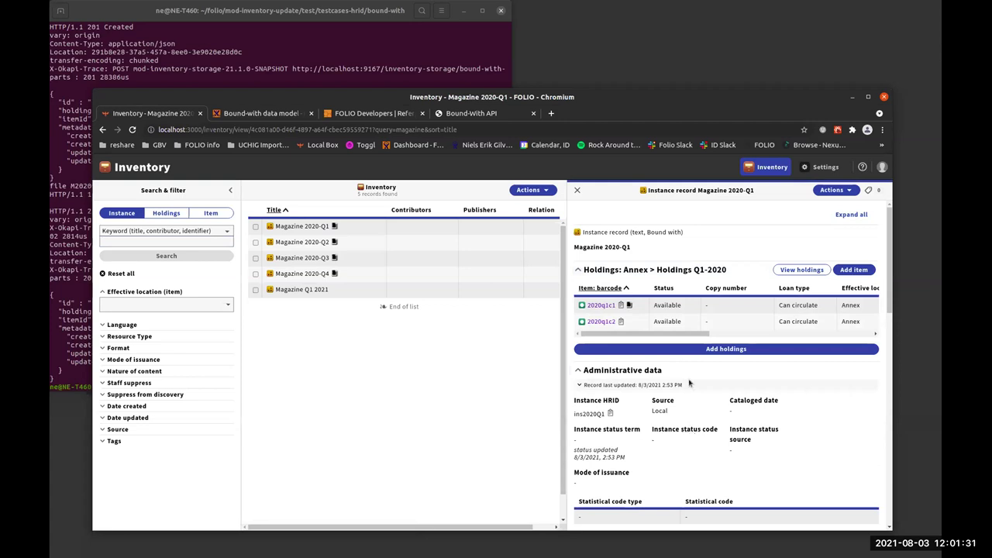
click(595, 306)
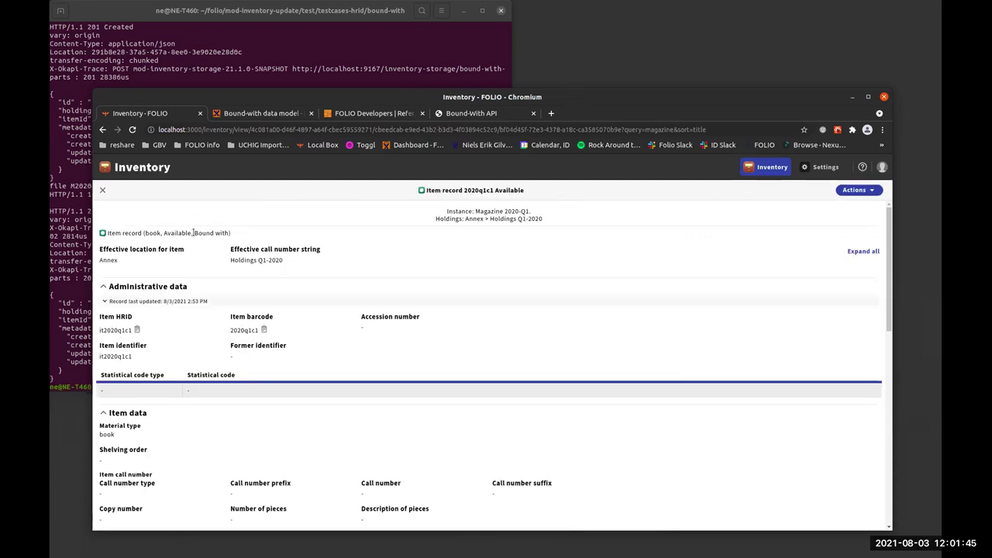
- Examine the item record's "Bound with" label and its Bound-with titles section, and close the record
drag(193, 233, 231, 234)
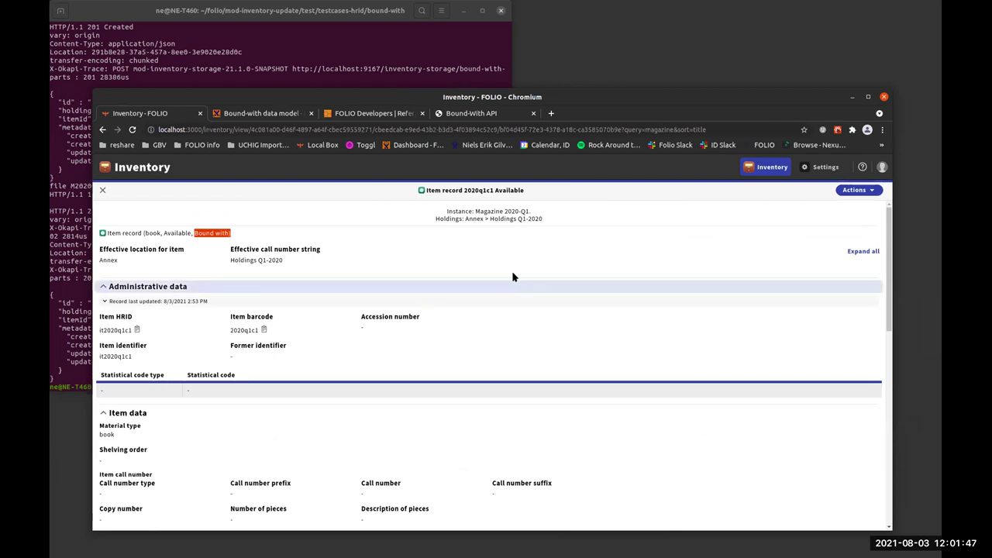
scroll(516, 332, down, 5)
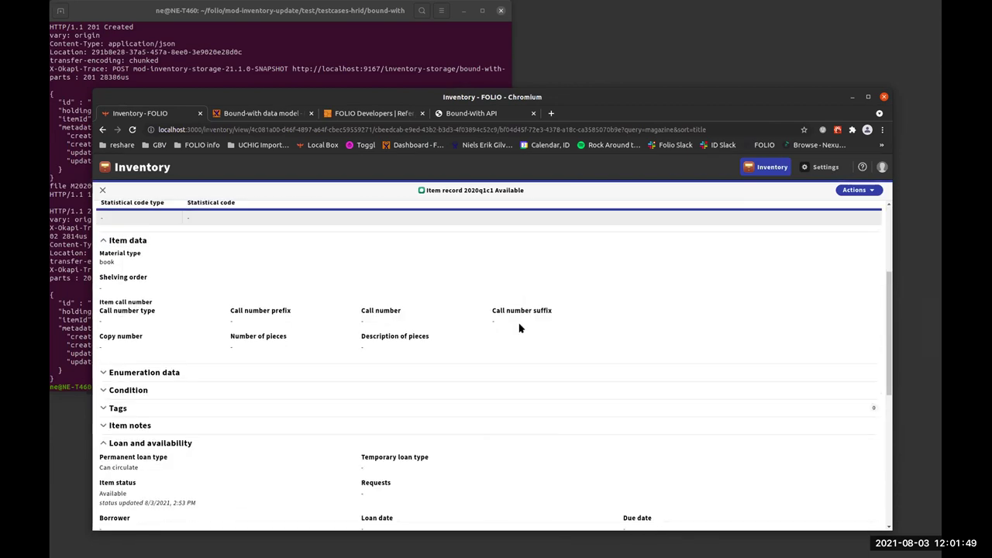
scroll(524, 345, down, 10)
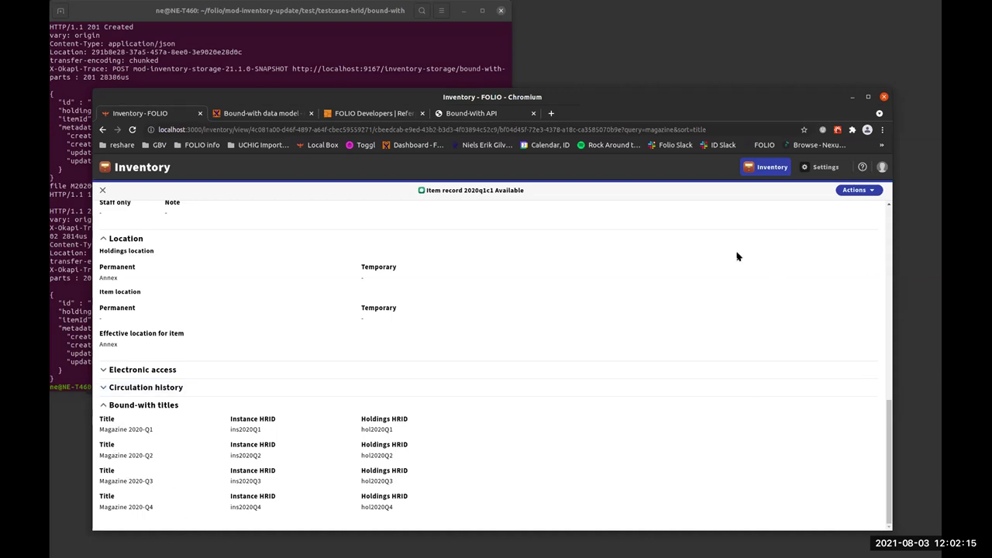
click(103, 192)
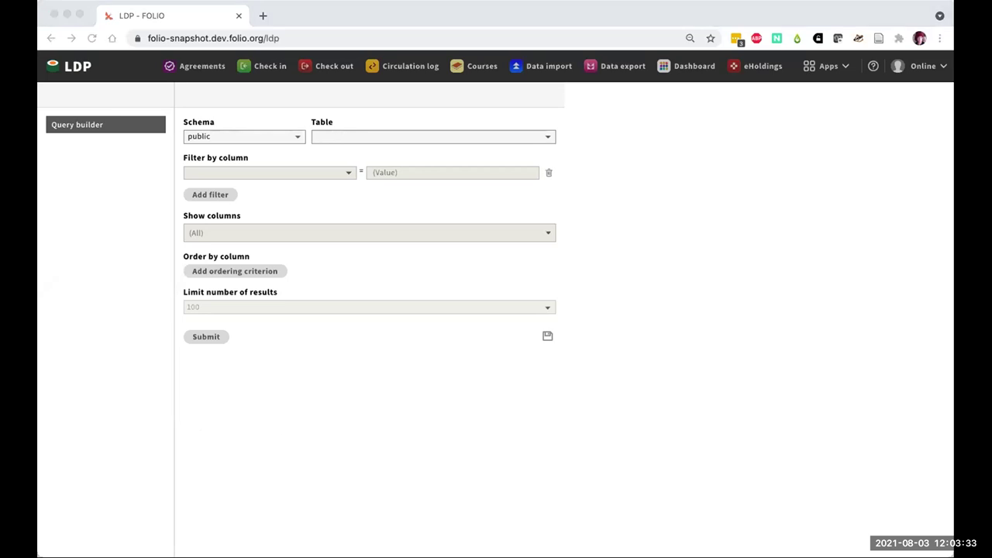
- Keep the public schema and choose the finance_budgets table for the query
click(298, 138)
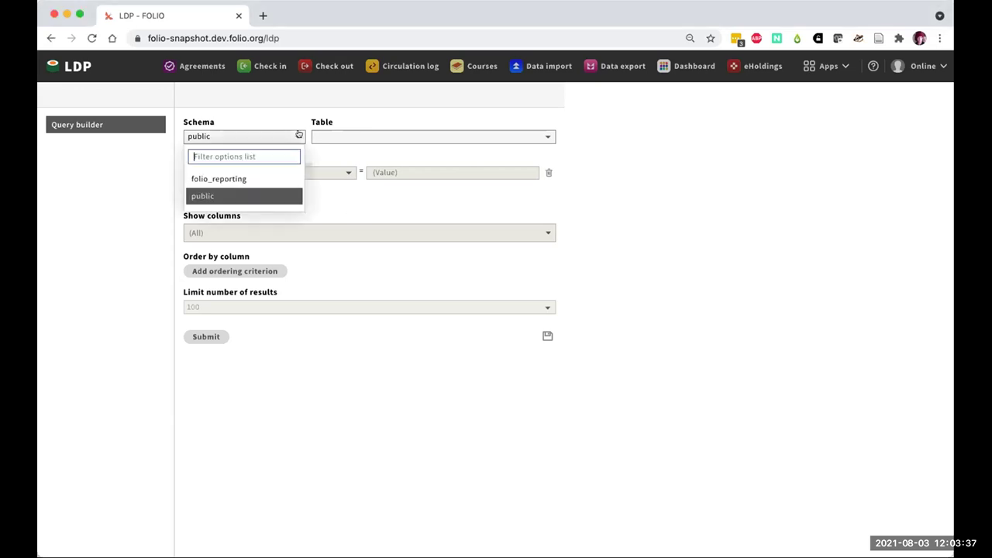
click(279, 194)
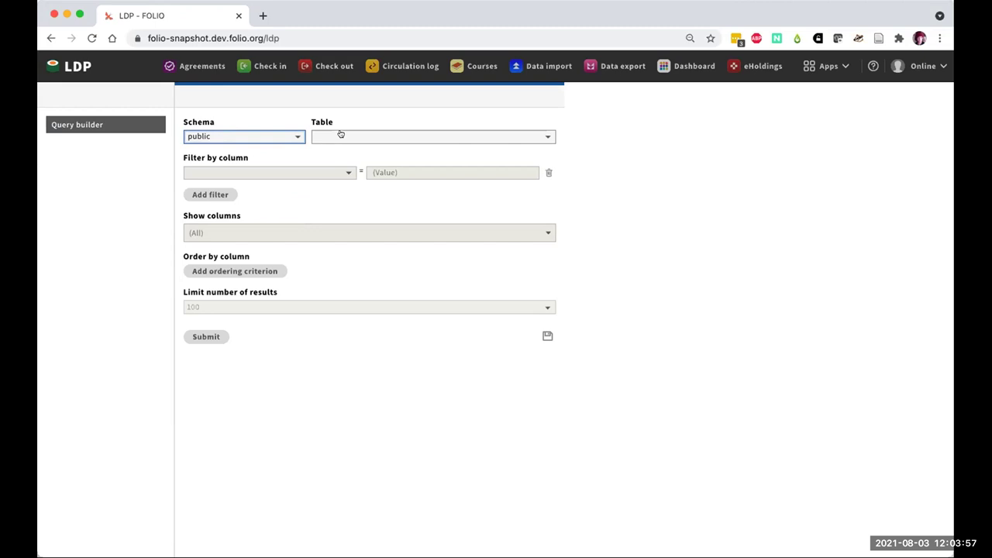
click(341, 136)
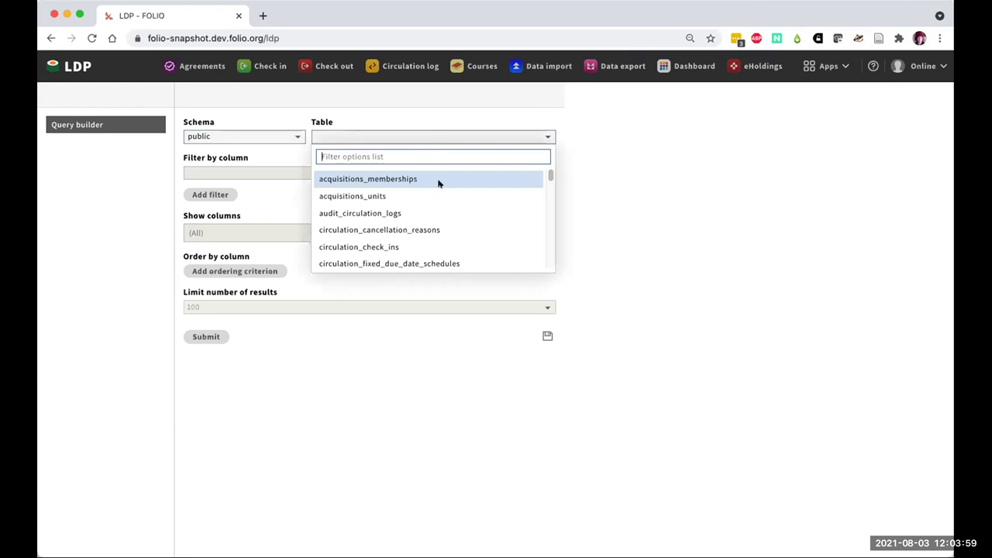
scroll(438, 183, down, 4)
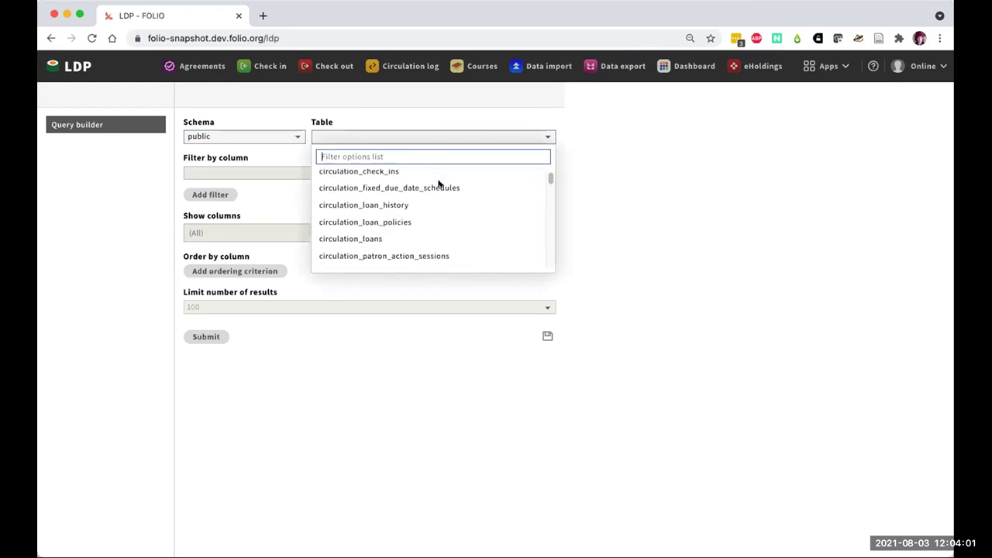
scroll(439, 183, down, 3)
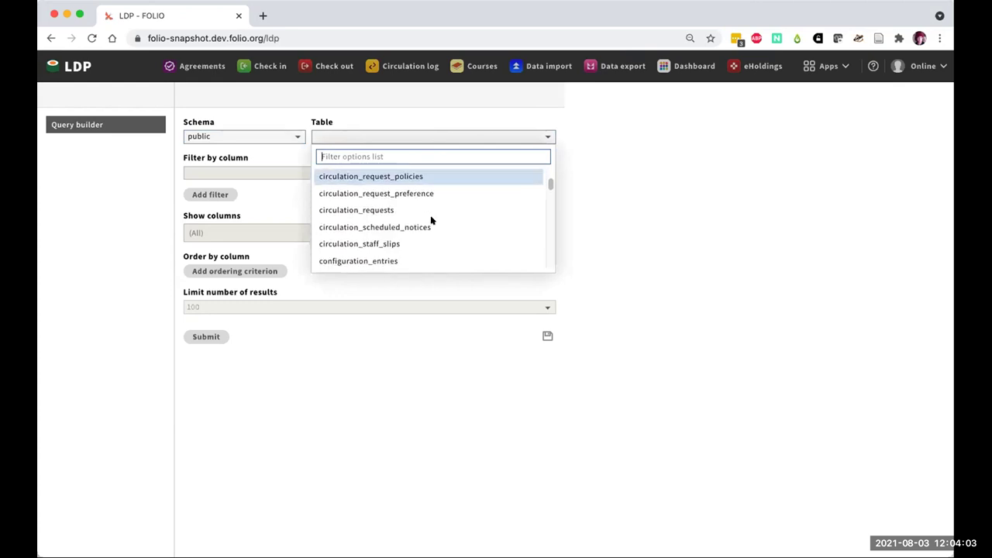
scroll(452, 227, down, 4)
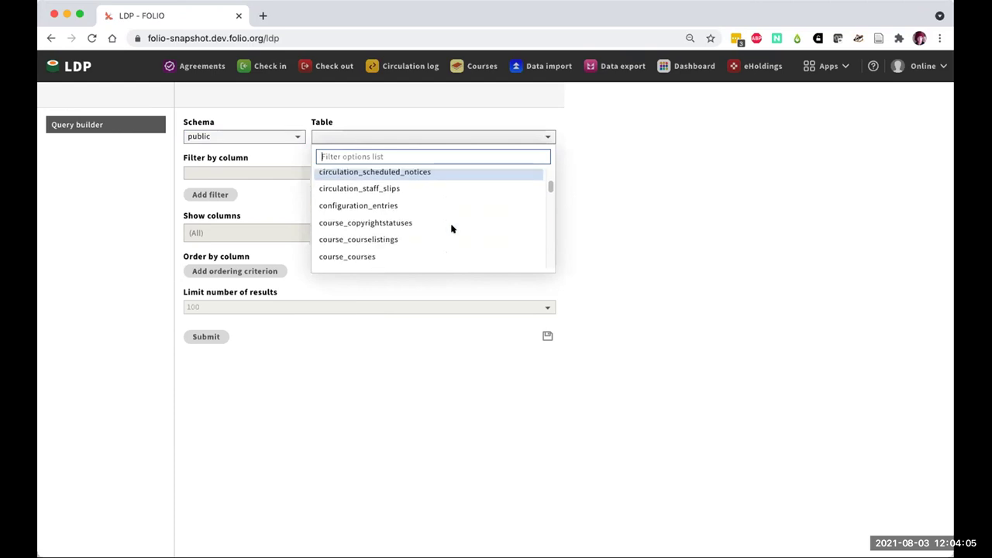
scroll(452, 229, down, 1)
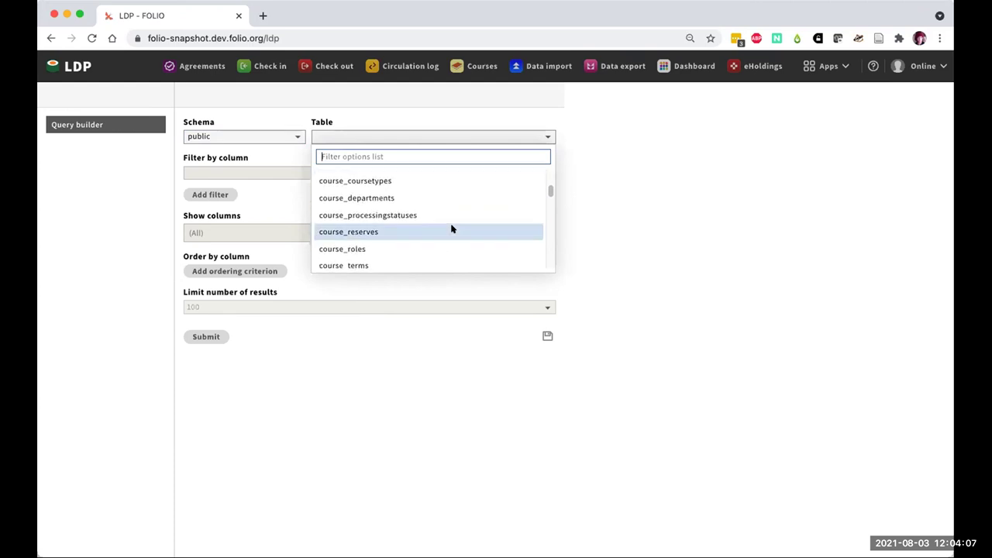
scroll(452, 229, down, 3)
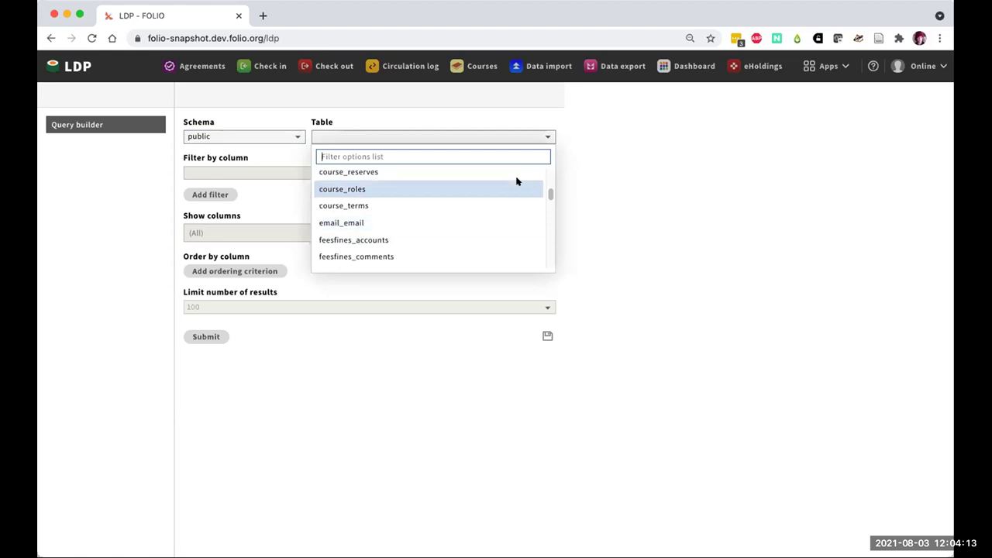
scroll(468, 193, up, 5)
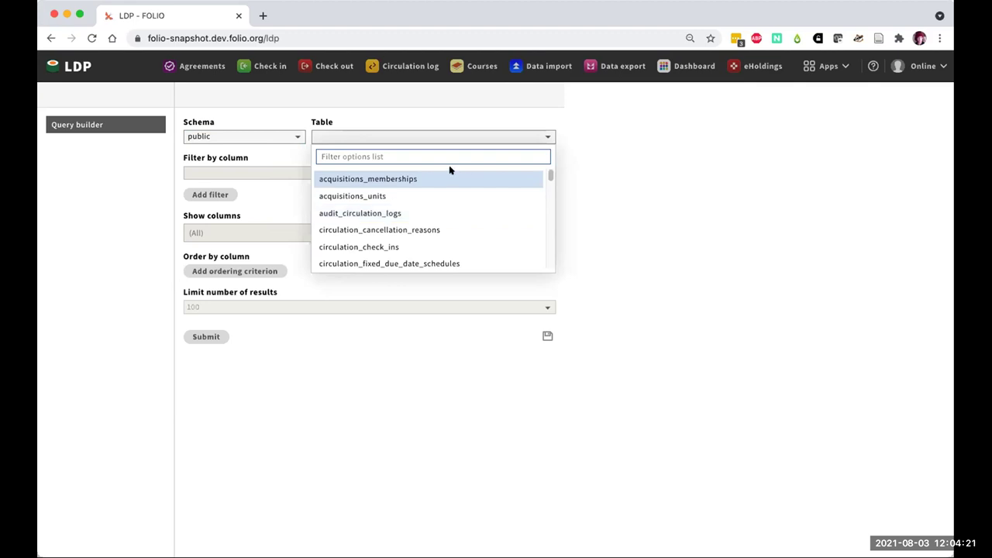
text(finan)
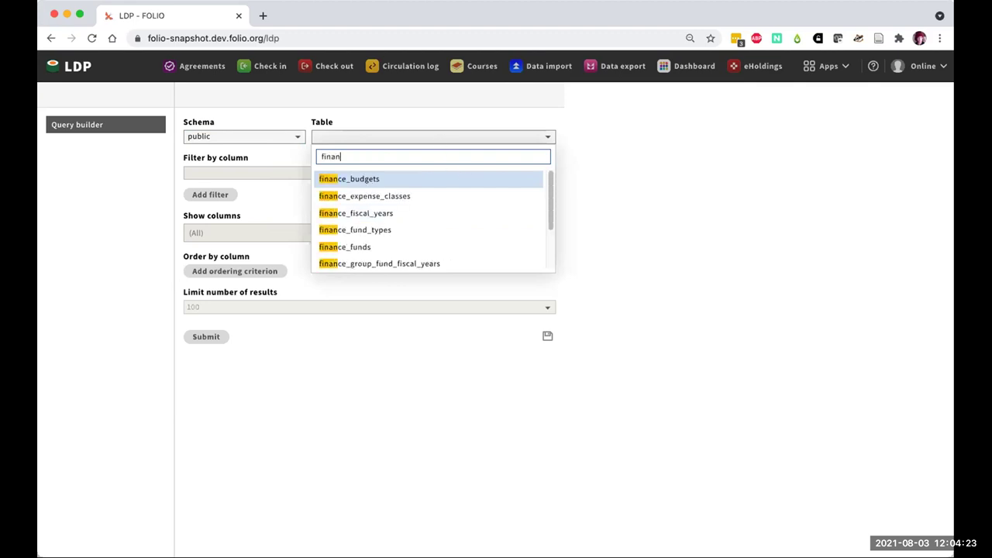
click(445, 178)
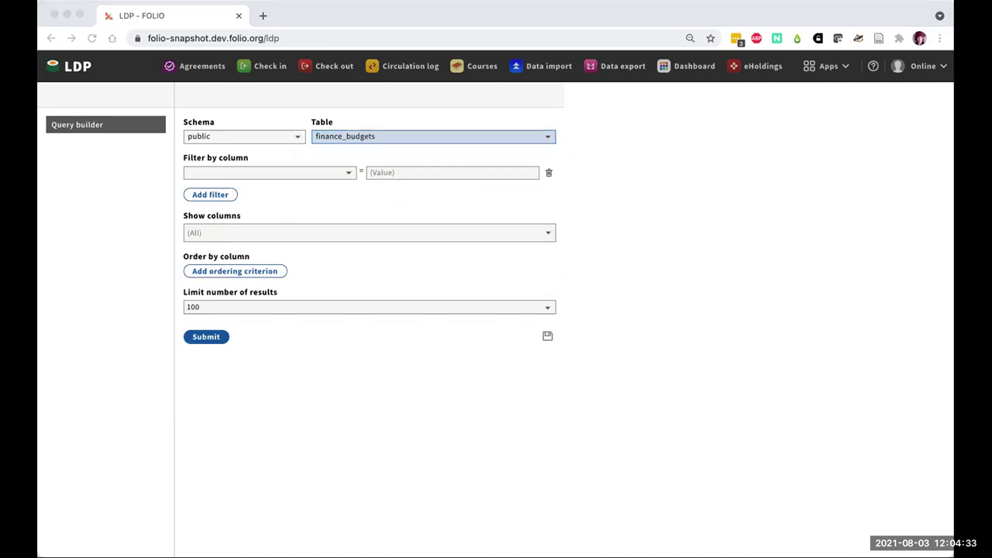
- Filter the query by column fiscal_year_id equal to 684b5dc5-92f6-4db7-b996-b549d88f5e4e
click(322, 171)
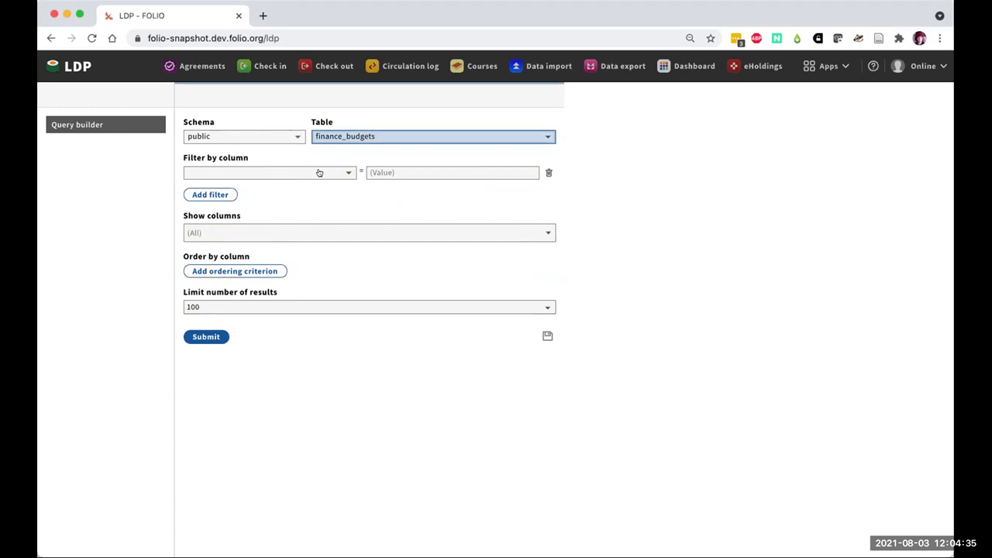
text(fisc)
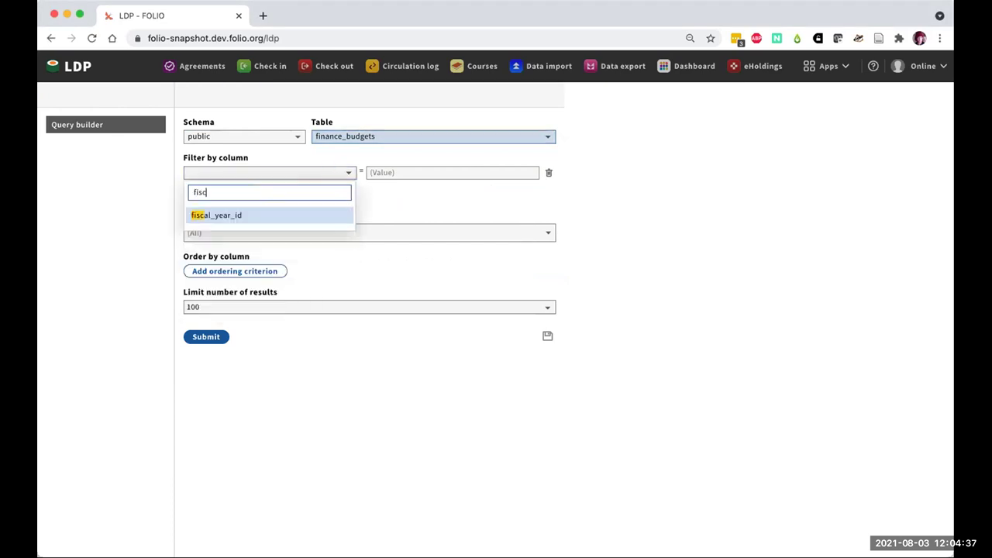
click(299, 213)
click(417, 172)
text(684b5dc5-92f6-4db7-b996-b549d88f5e4e)
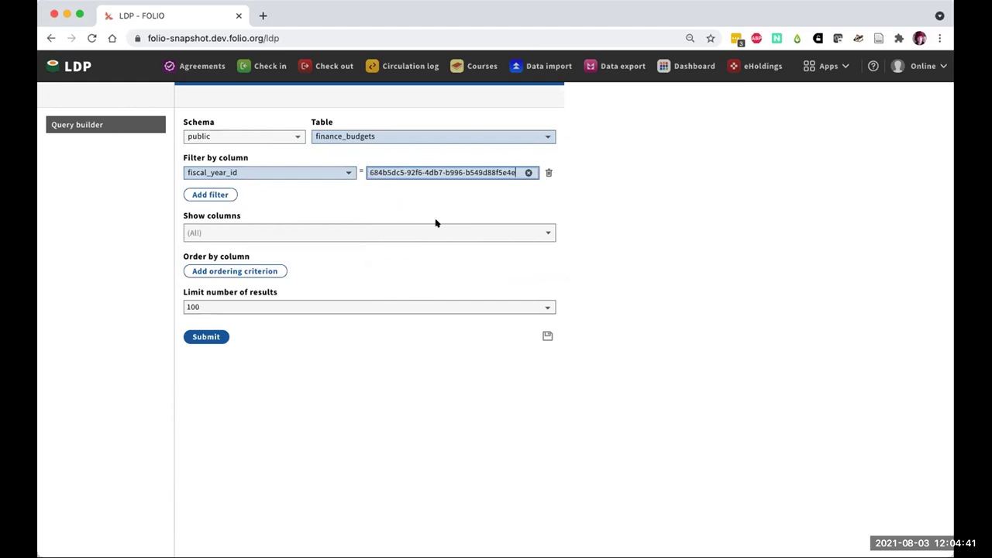
- Add a second filter for budget_status equal to Active and run the query
click(203, 198)
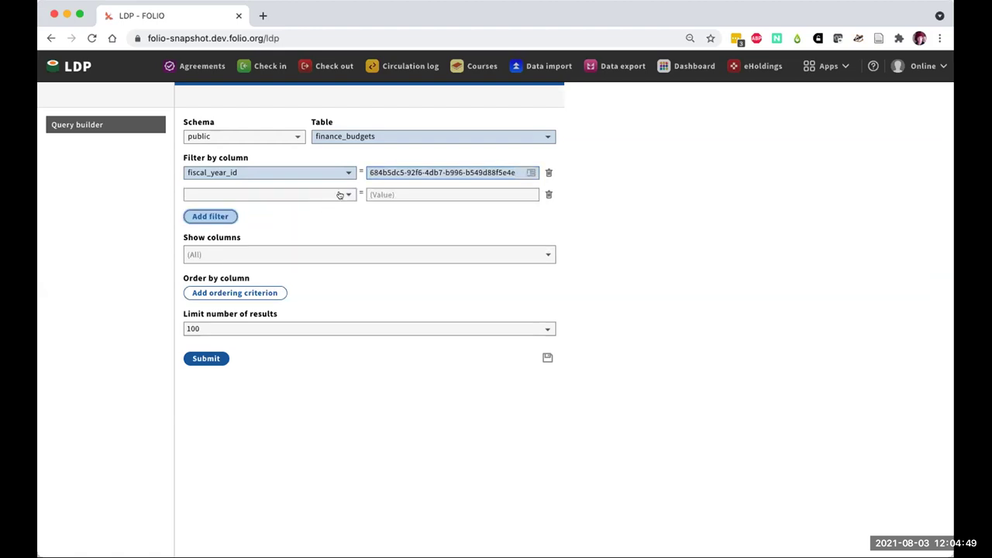
click(340, 194)
text(budg)
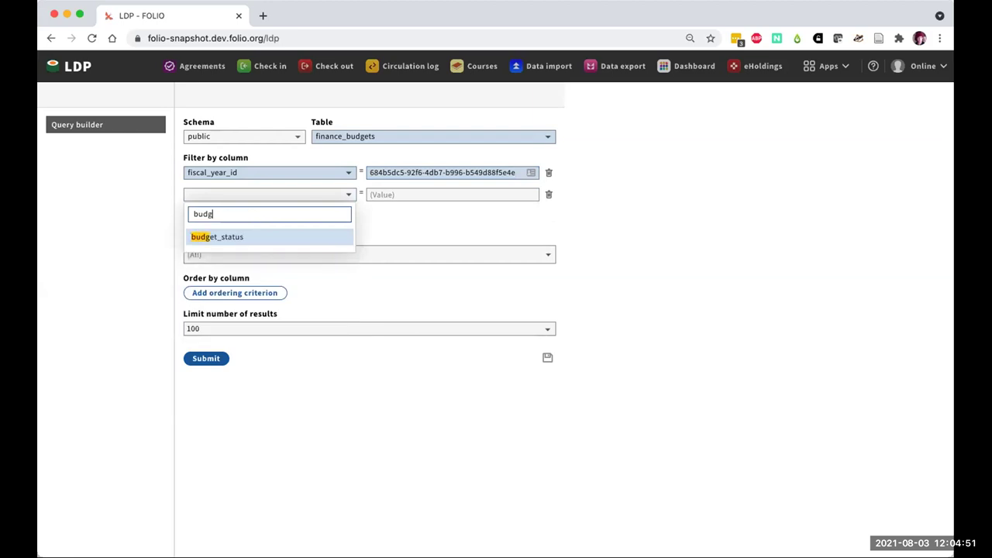
key(Return)
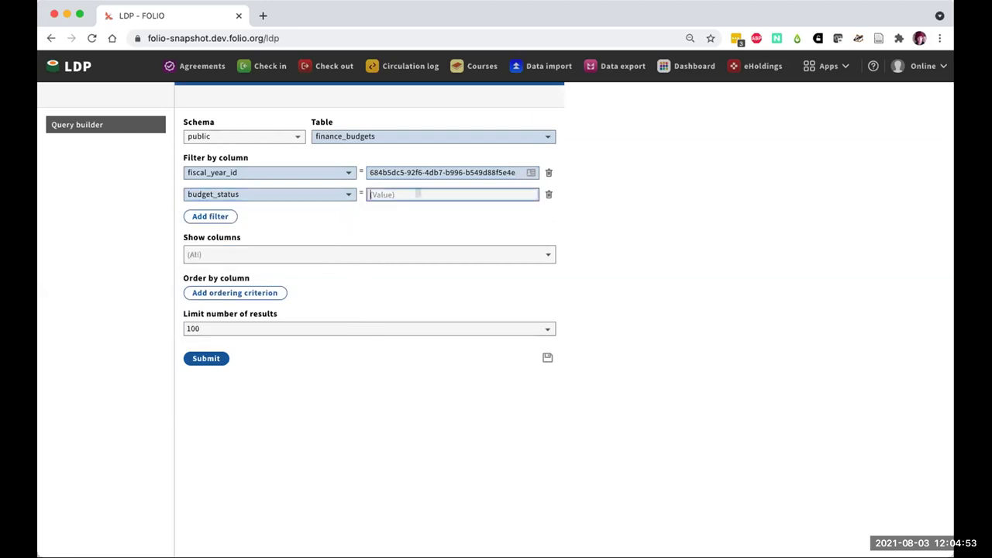
text(Active)
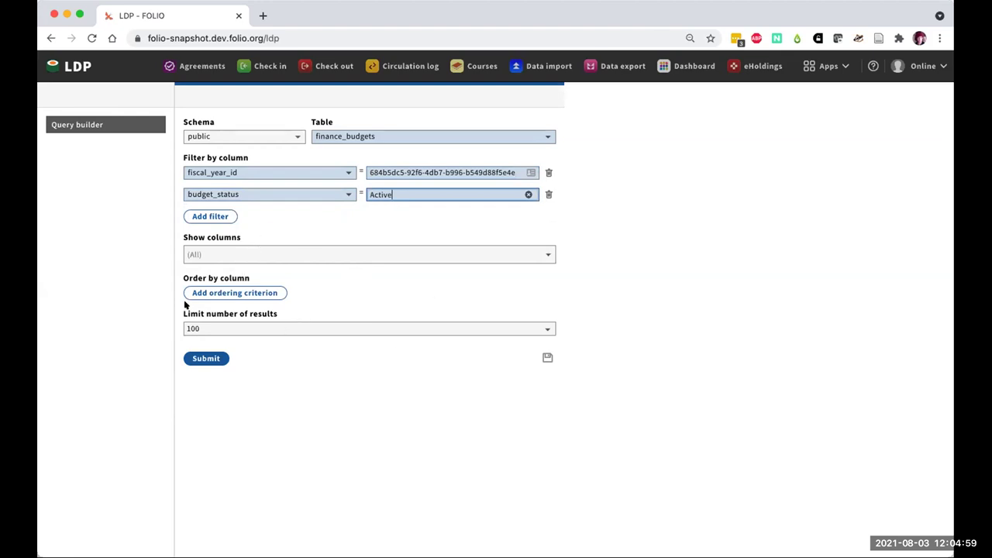
click(215, 360)
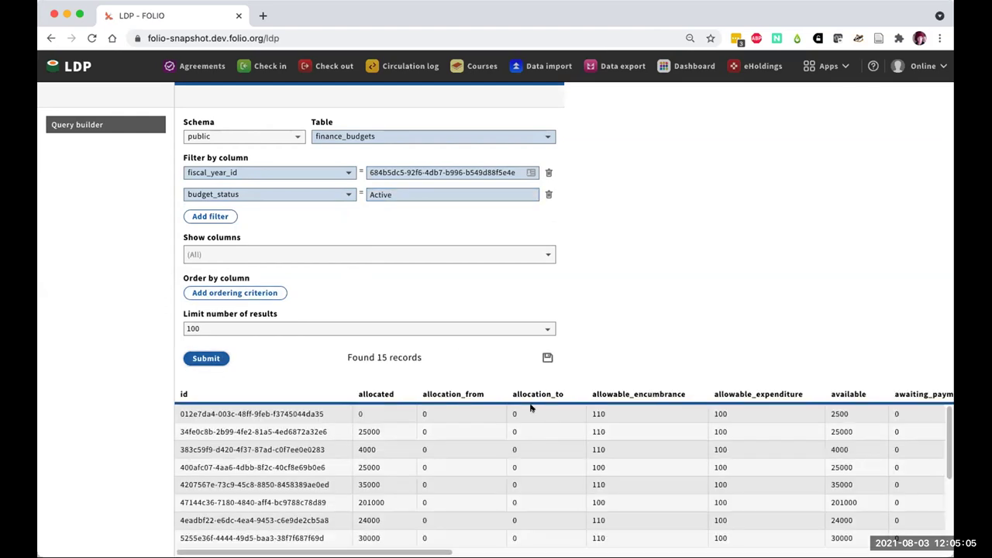
- Examine the rows and columns of the finance_budgets results, including the budget_status values
scroll(555, 418, down, 5)
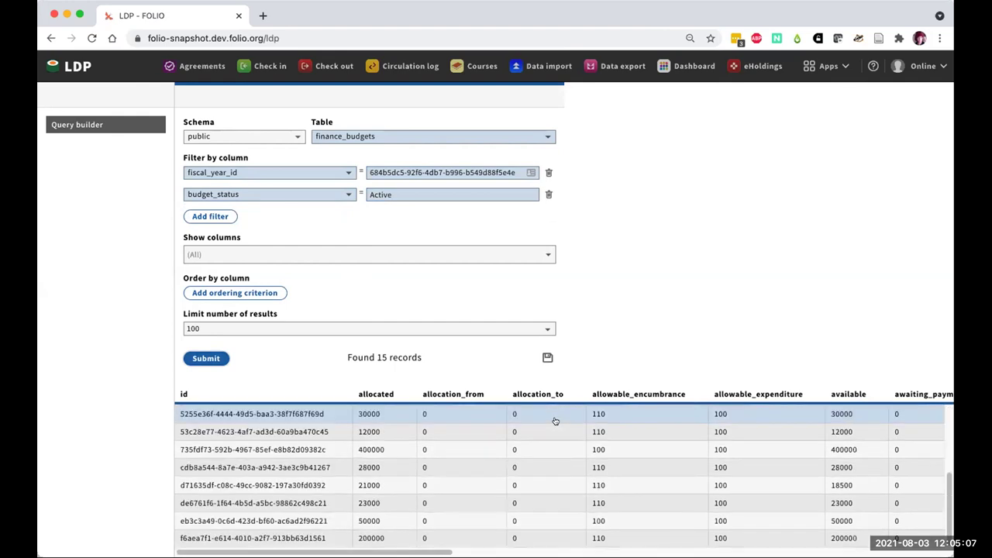
scroll(601, 411, up, 3)
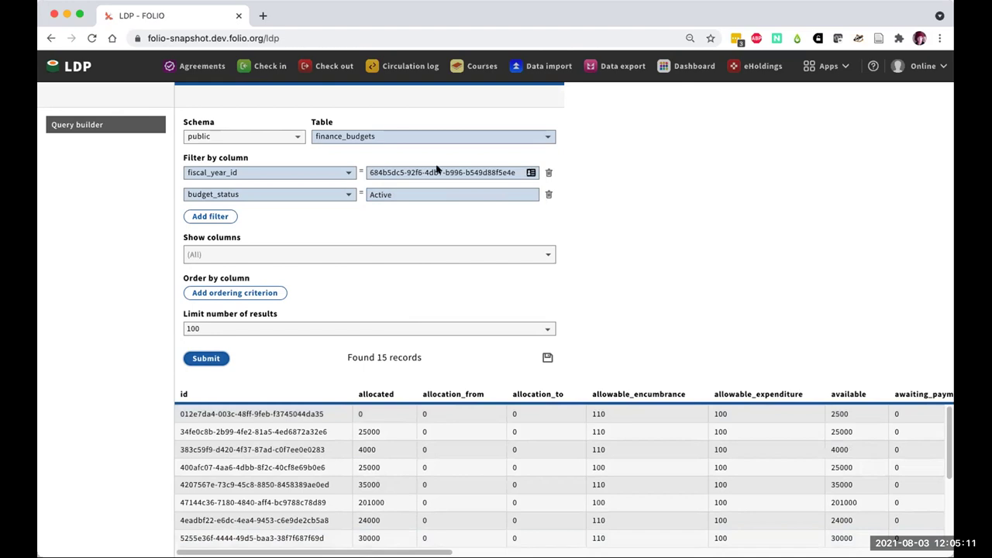
scroll(451, 431, right, 3)
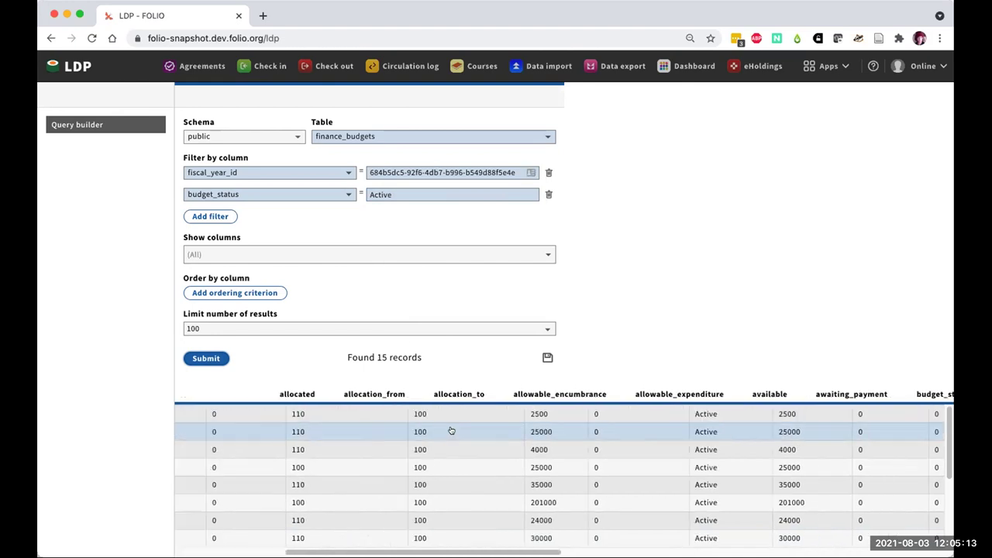
scroll(543, 423, right, 4)
scroll(629, 439, down, 5)
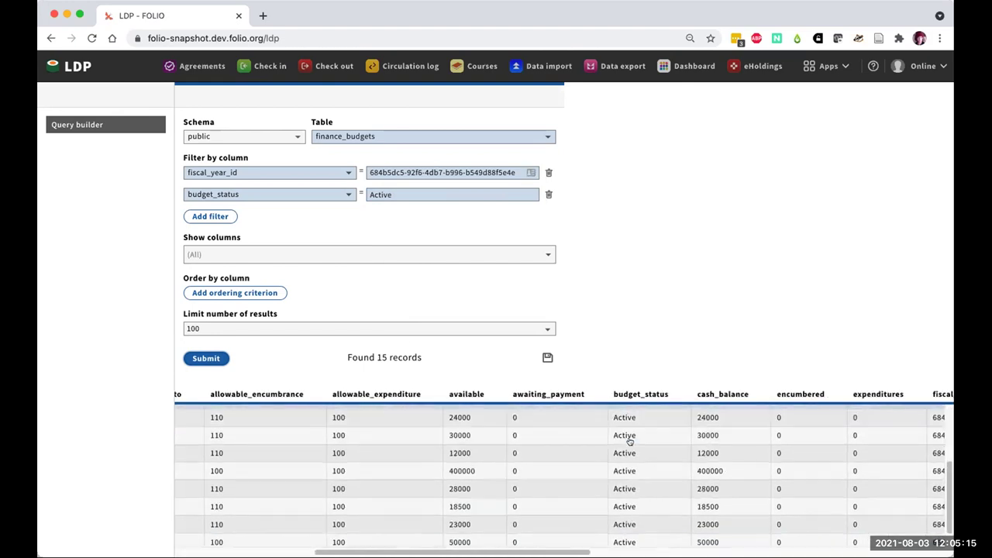
scroll(629, 440, up, 5)
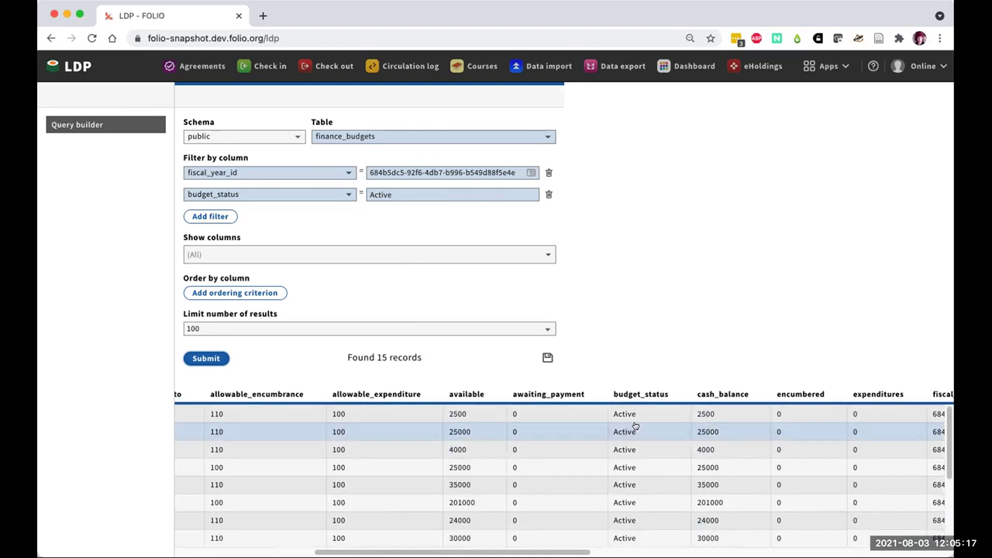
scroll(690, 417, right, 2)
scroll(690, 418, right, 6)
scroll(658, 404, left, 15)
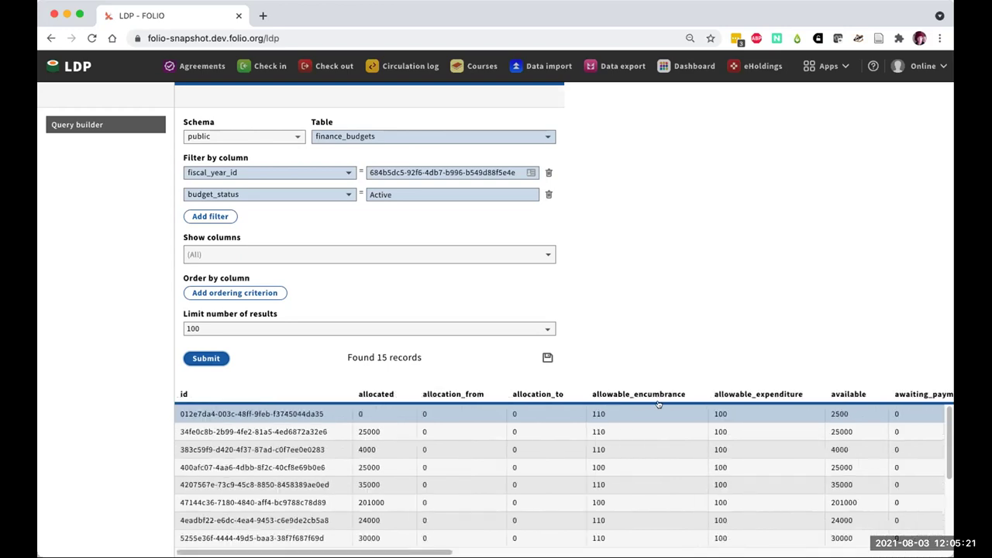
- Limit the shown columns to name, allocated, net_transfers, available and unavailable
click(359, 253)
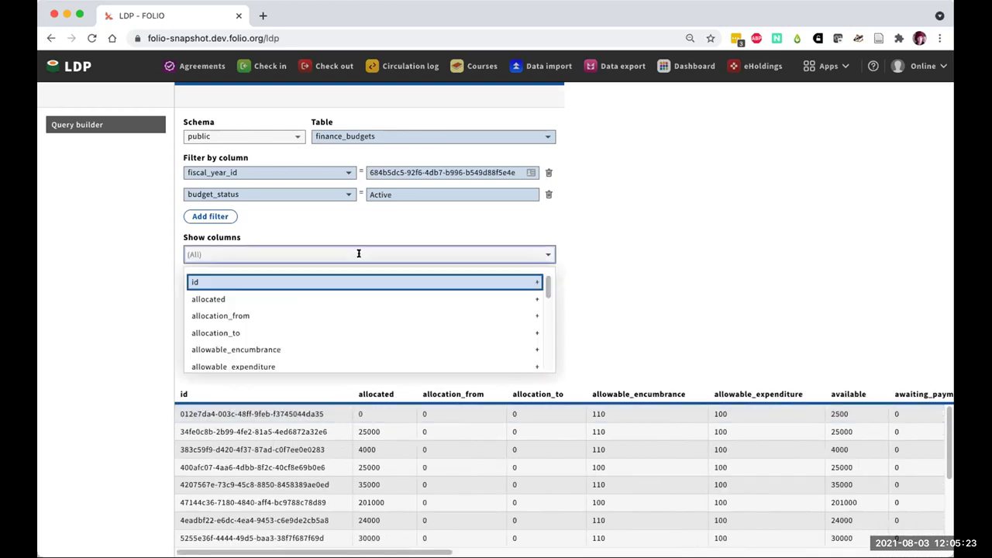
text(name)
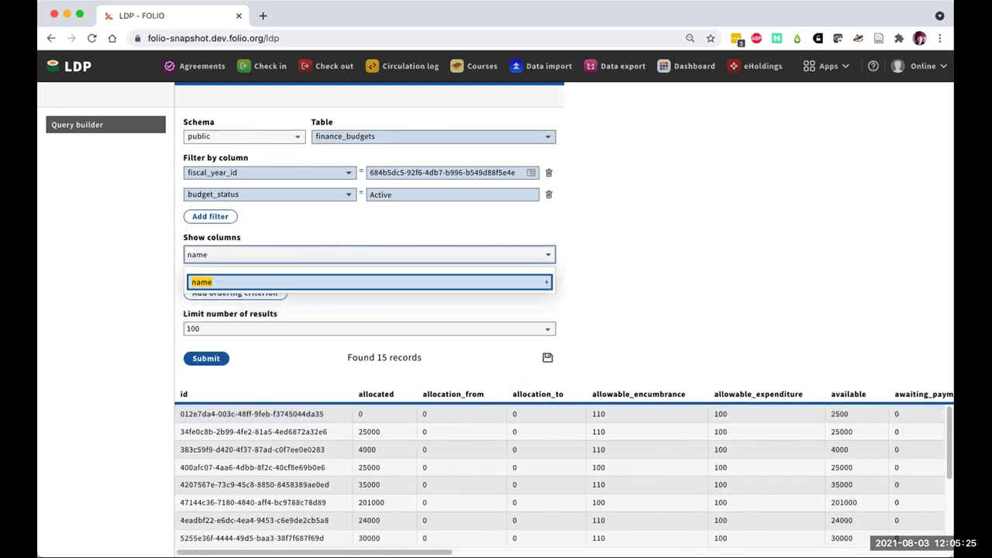
key(Return)
text(all)
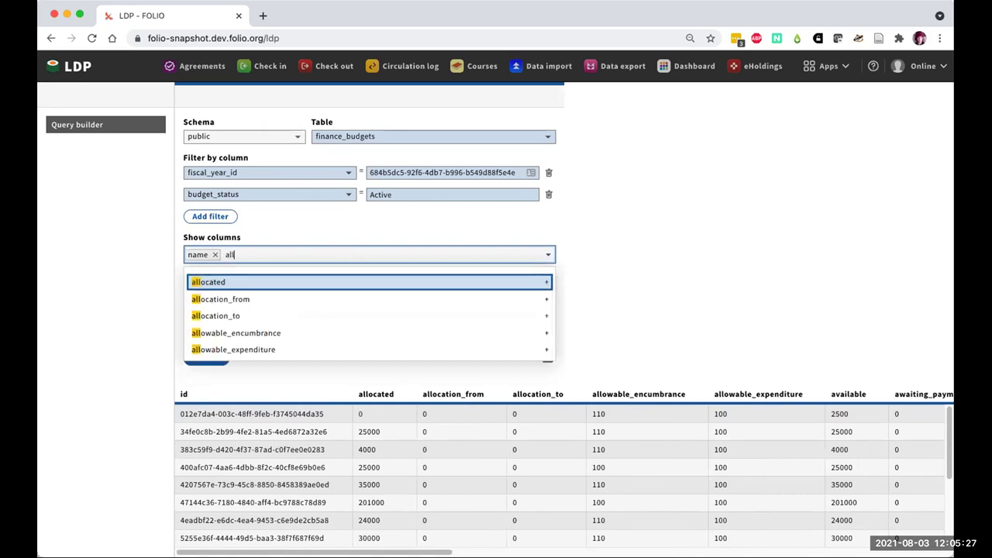
key(Return)
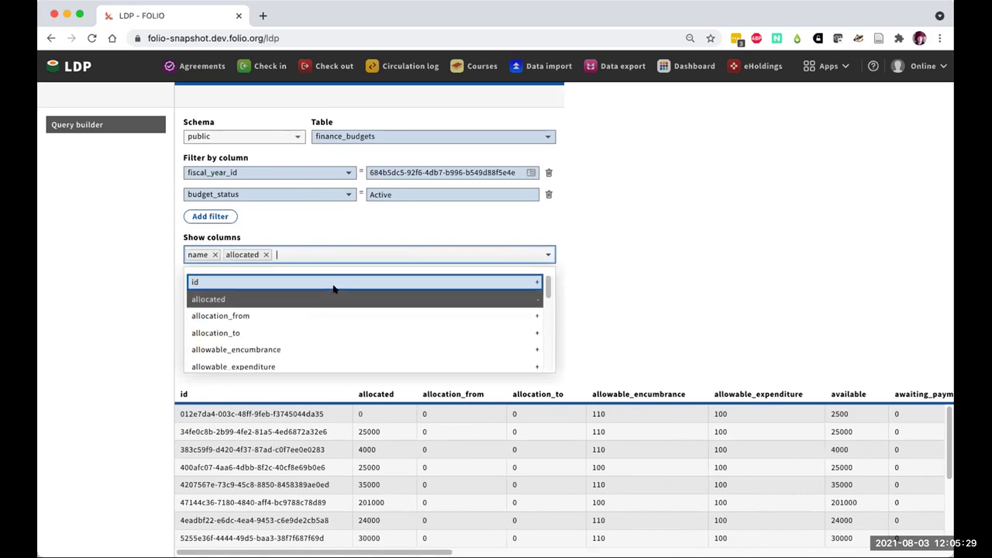
text(net)
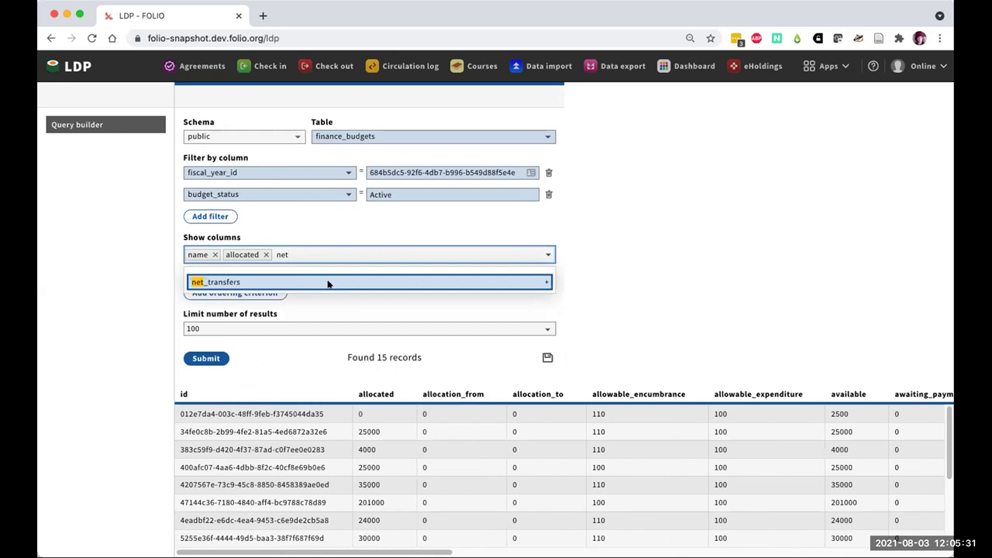
key(Return)
text(avail)
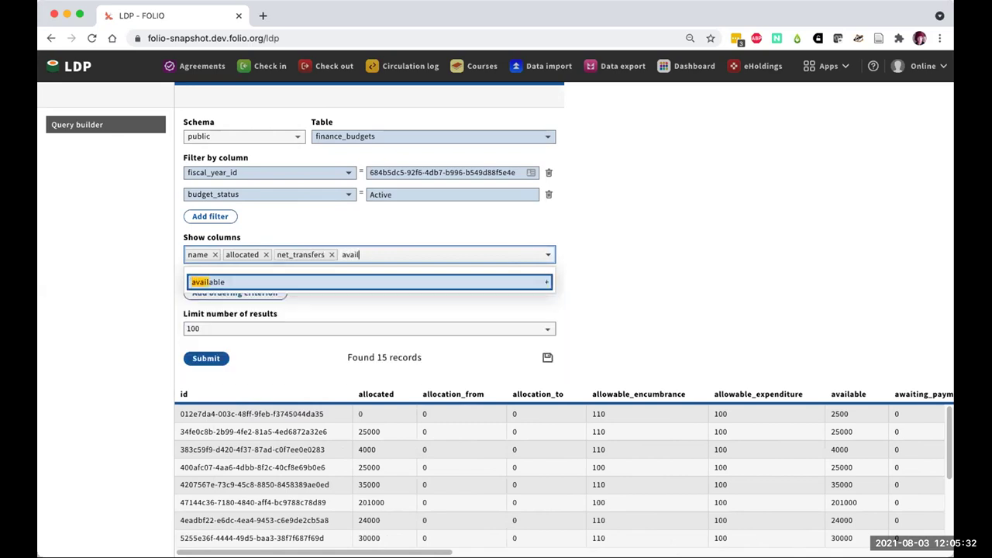
click(334, 279)
text(una)
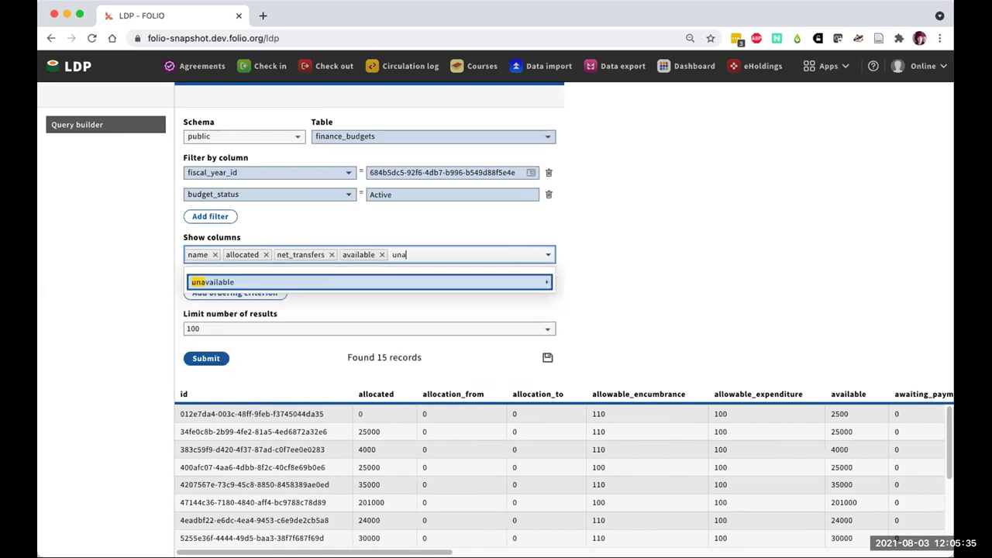
click(350, 282)
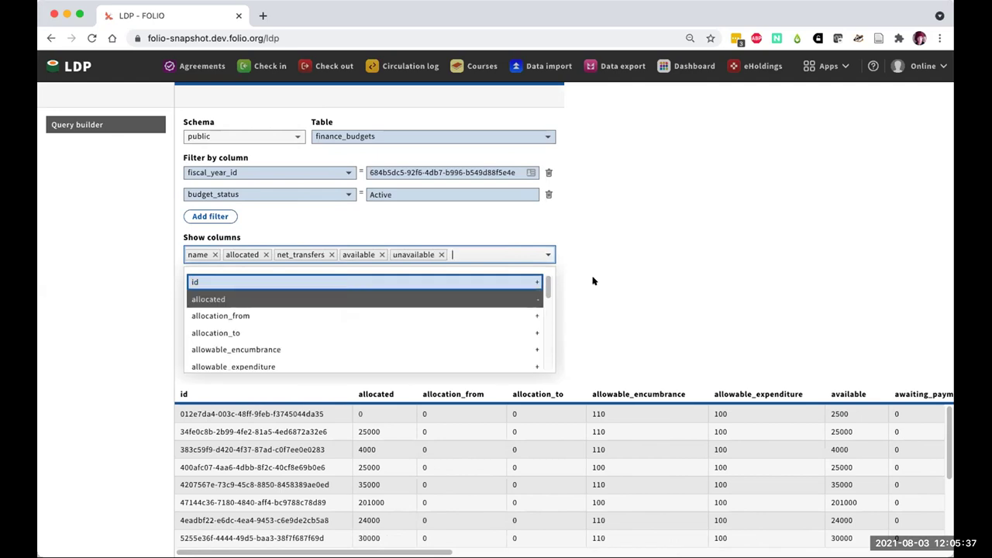
- Rerun the query with the selected columns and export the results as a CSV file
click(159, 310)
key(Return)
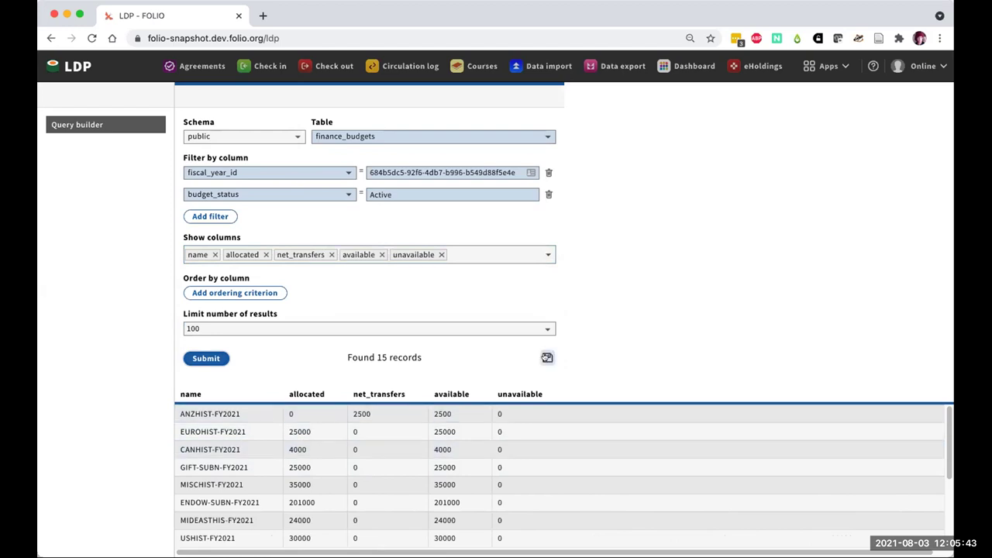
click(548, 357)
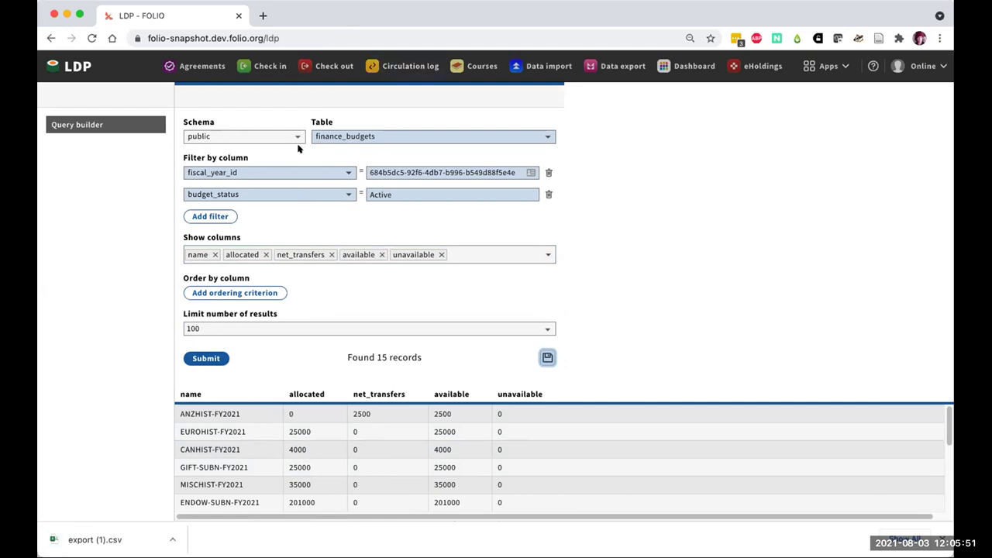
click(240, 135)
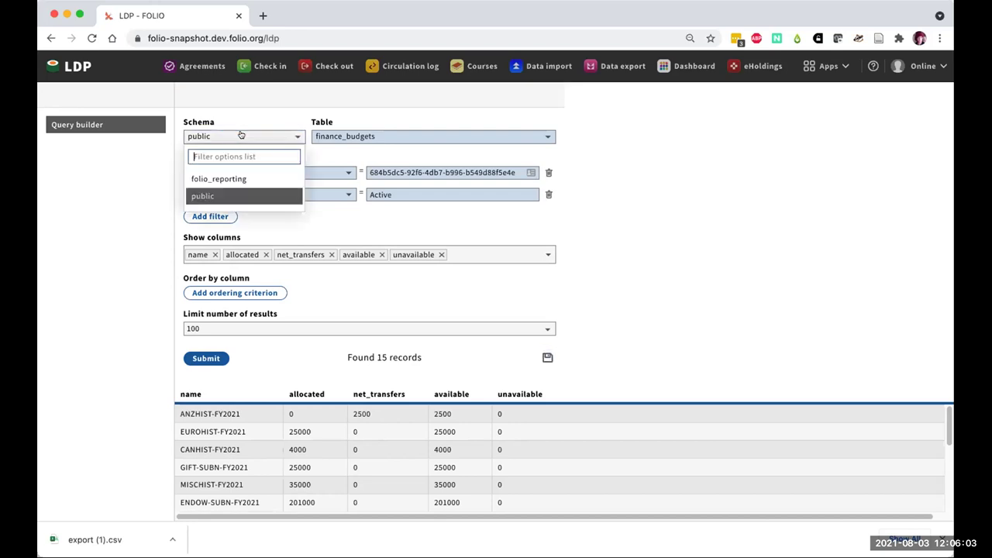
click(243, 179)
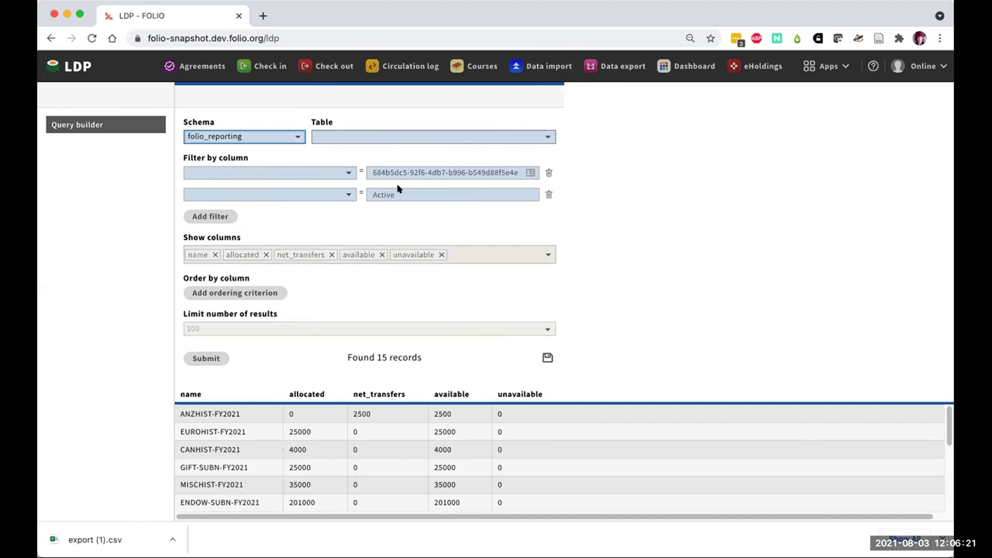
click(281, 134)
click(275, 194)
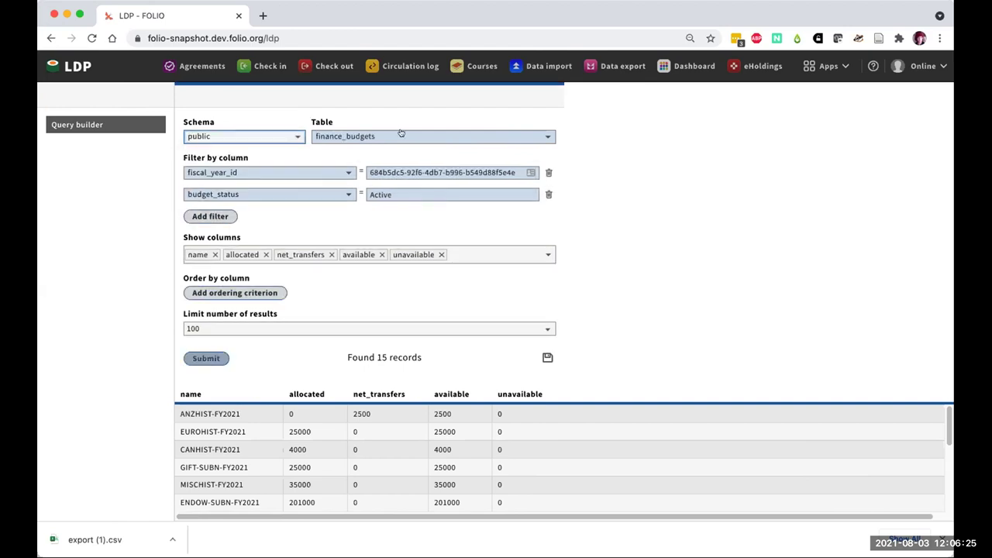
- Query the inventory_items table in the public schema and look through the result columns
click(452, 136)
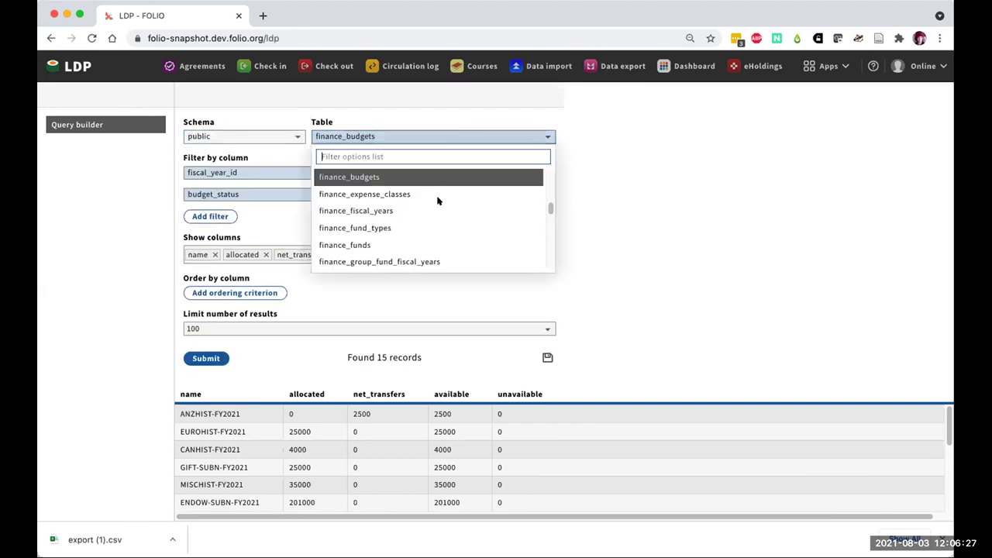
scroll(438, 200, down, 5)
scroll(438, 201, down, 5)
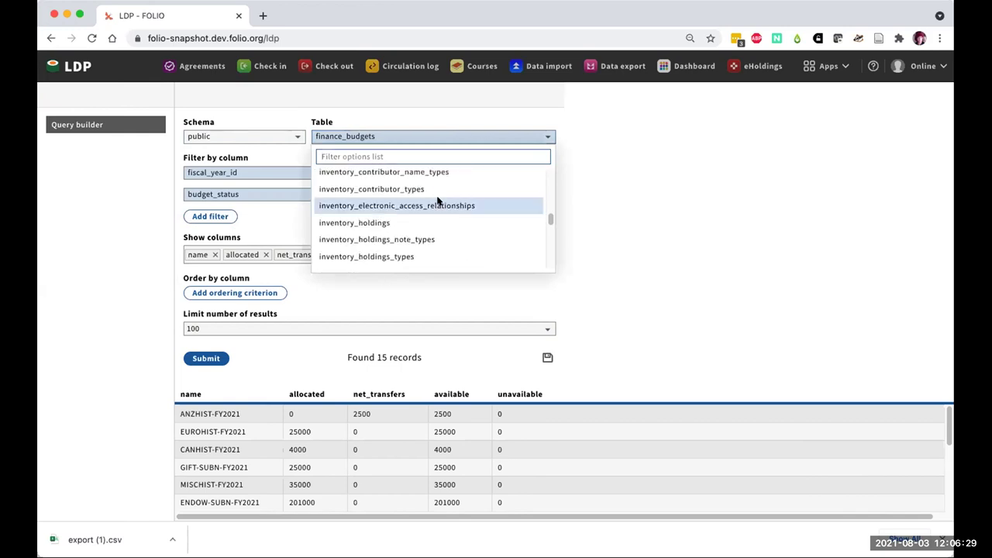
scroll(437, 201, down, 5)
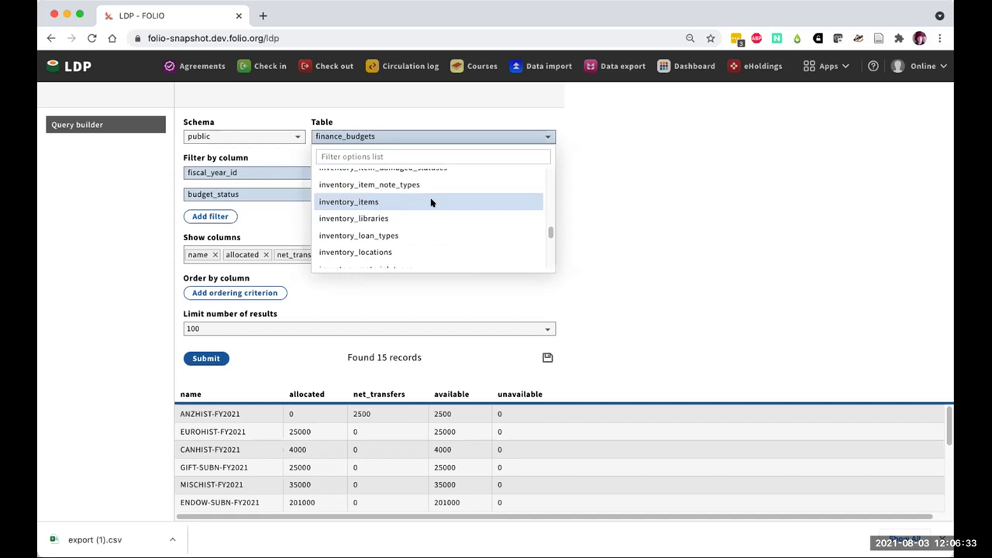
click(432, 202)
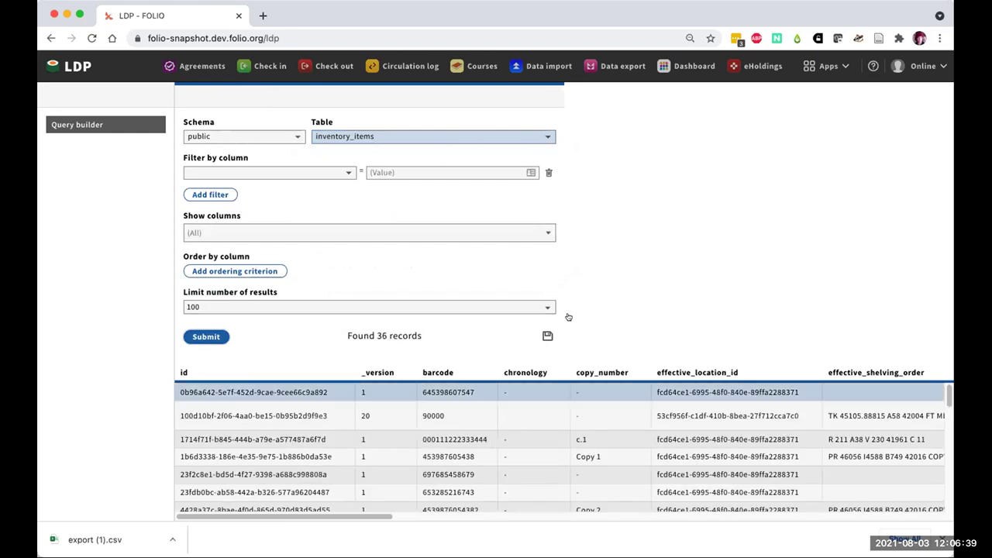
scroll(483, 396, right, 5)
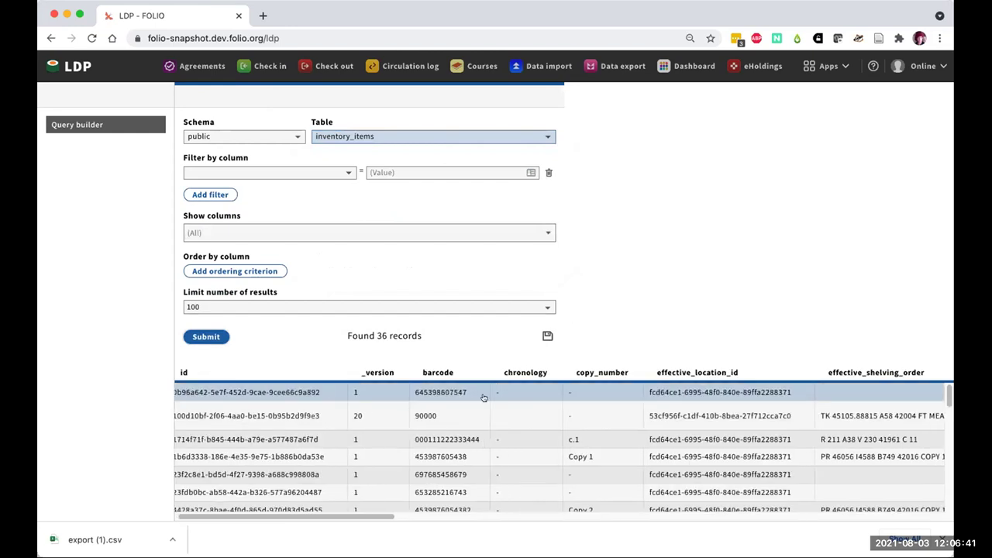
scroll(483, 397, right, 15)
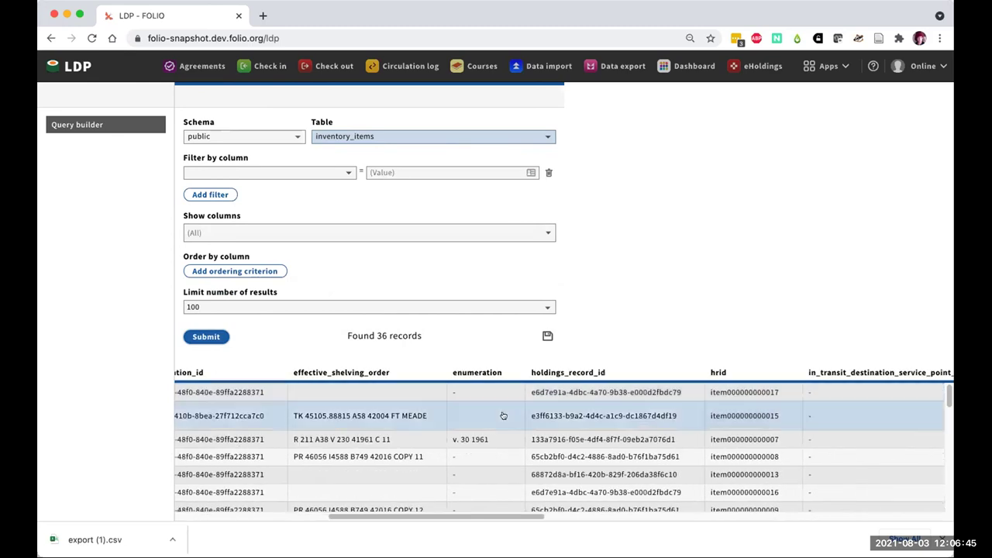
scroll(527, 404, right, 8)
scroll(528, 404, right, 13)
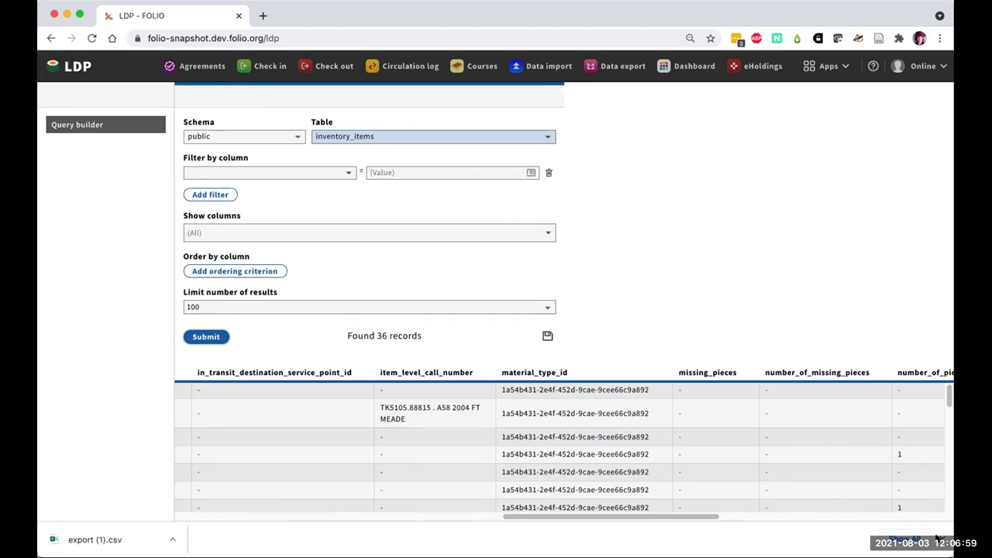
click(972, 540)
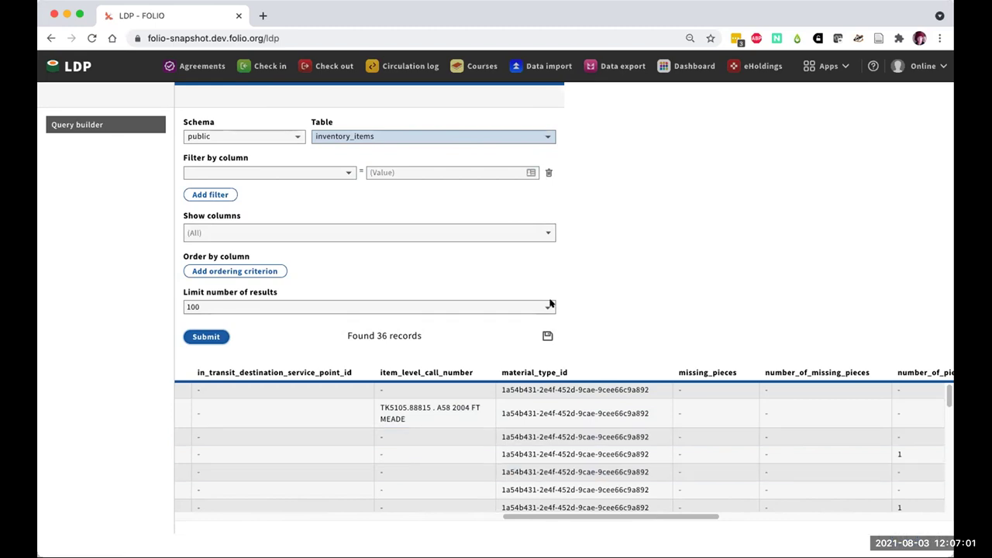
- Query the item_ext table in the folio_reporting schema
click(296, 137)
click(268, 179)
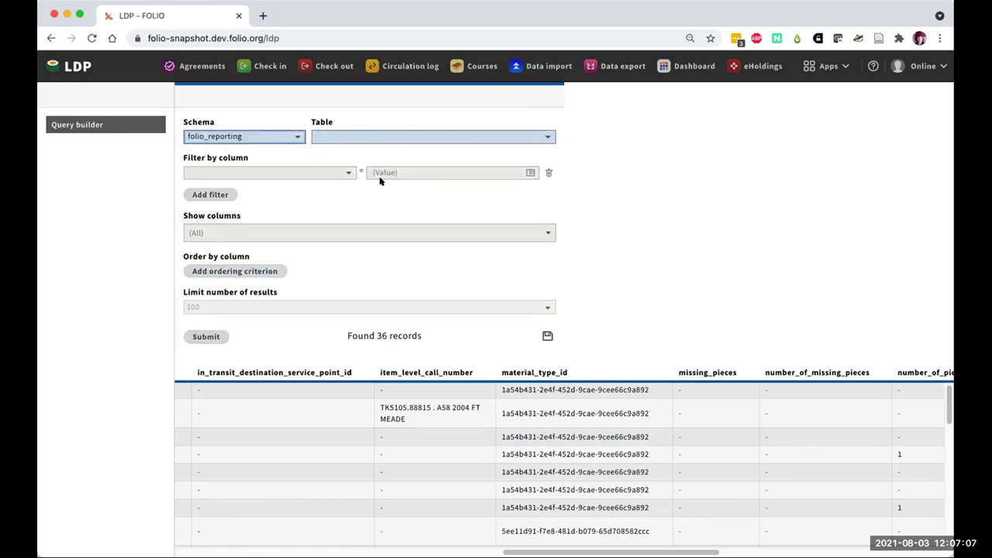
click(411, 141)
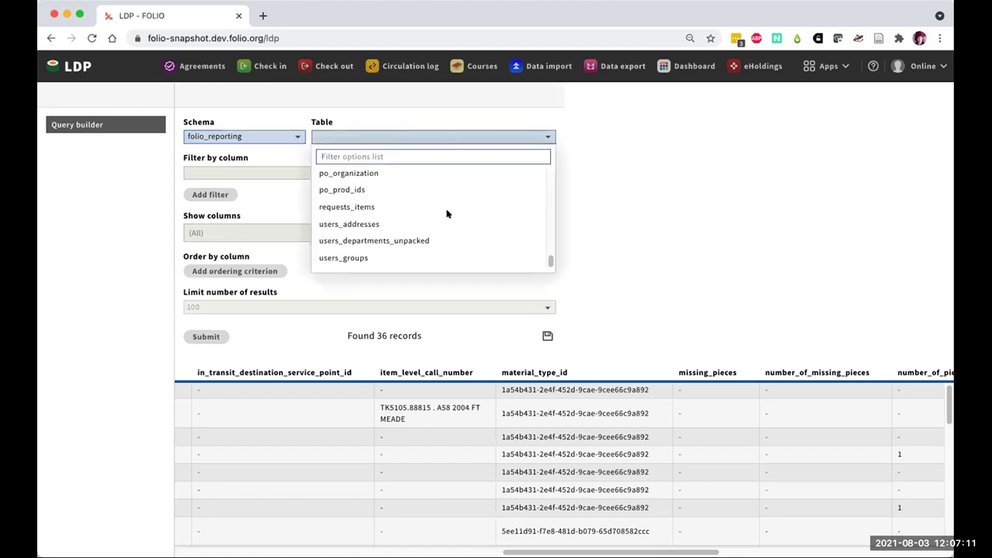
scroll(447, 213, up, 5)
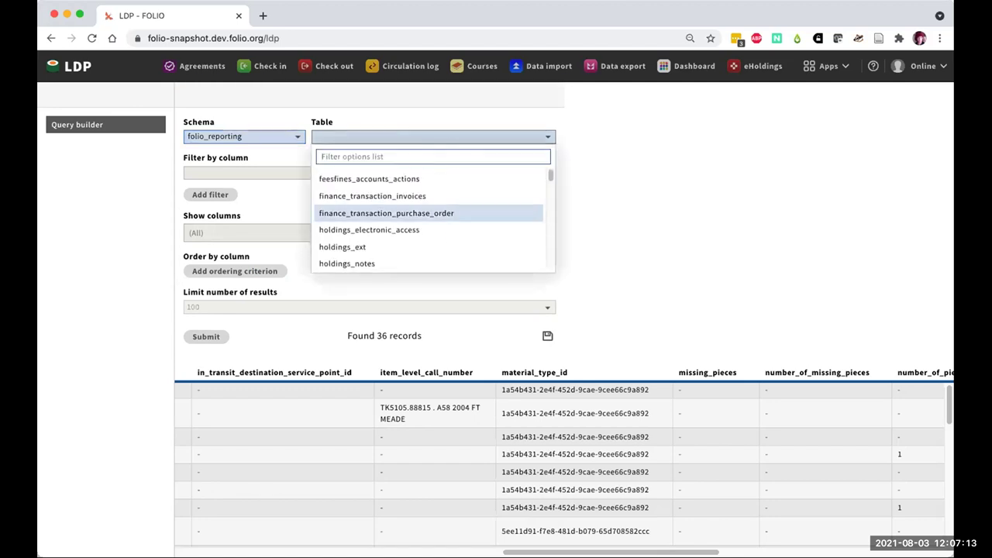
text(item)
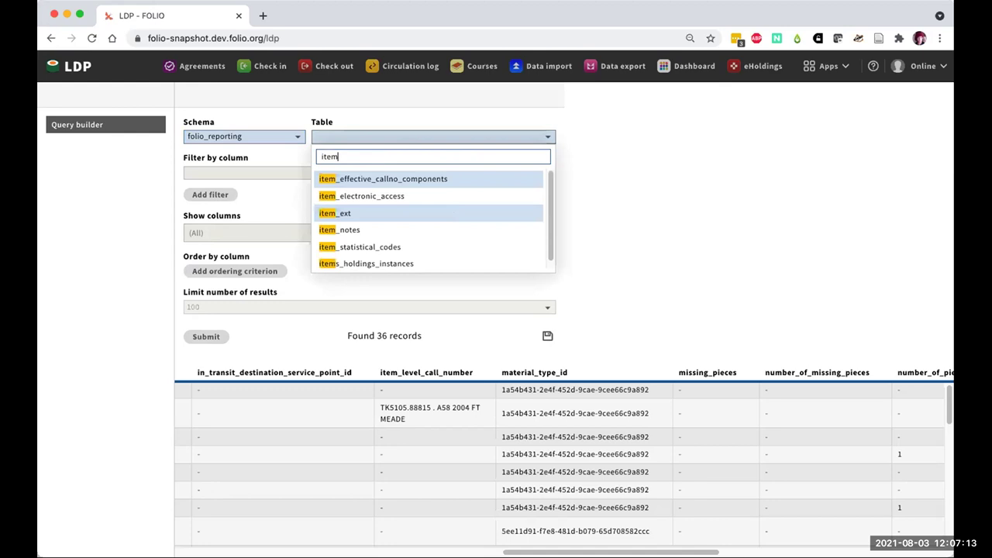
click(380, 212)
click(206, 338)
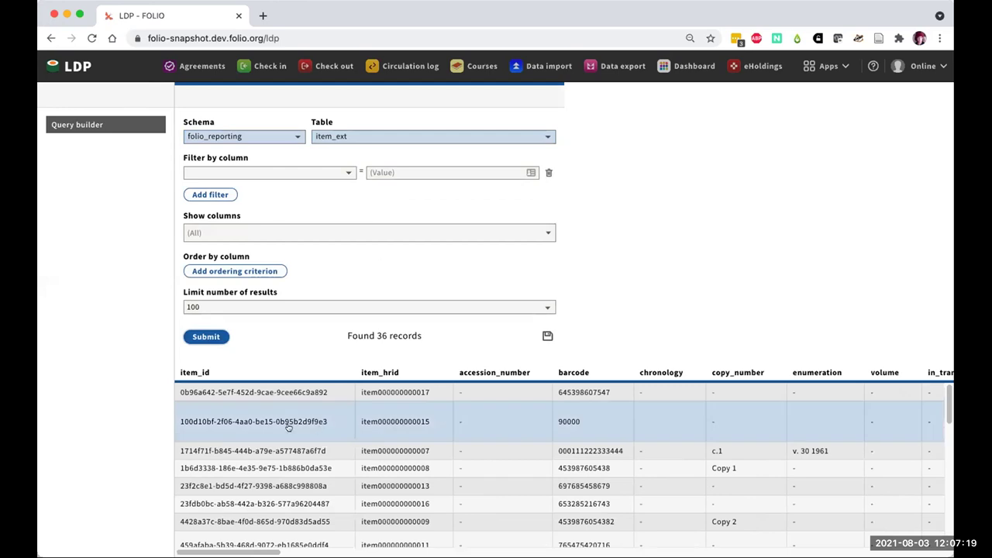
- Examine the item_ext result columns, including the material type, loan type and location names
scroll(580, 418, right, 3)
scroll(580, 418, right, 15)
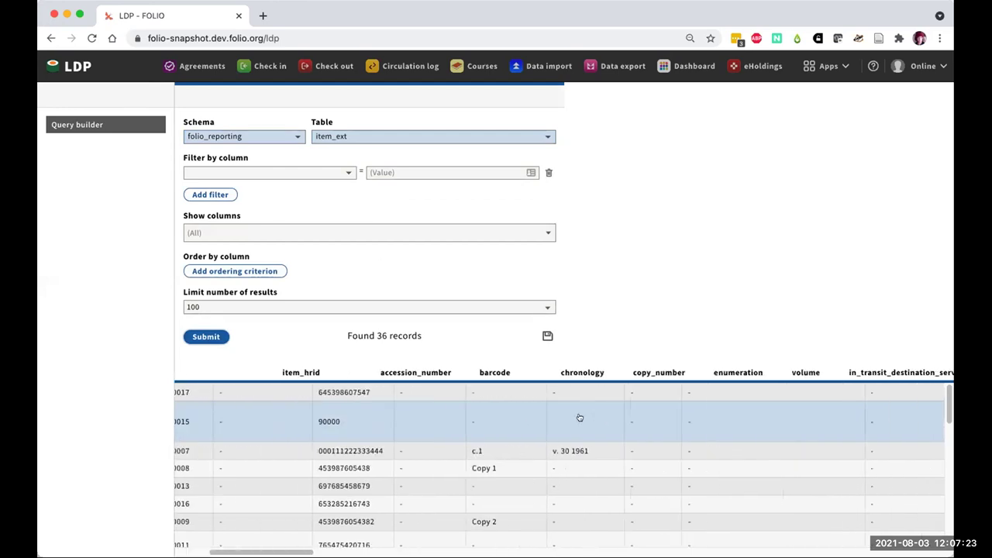
scroll(580, 419, right, 15)
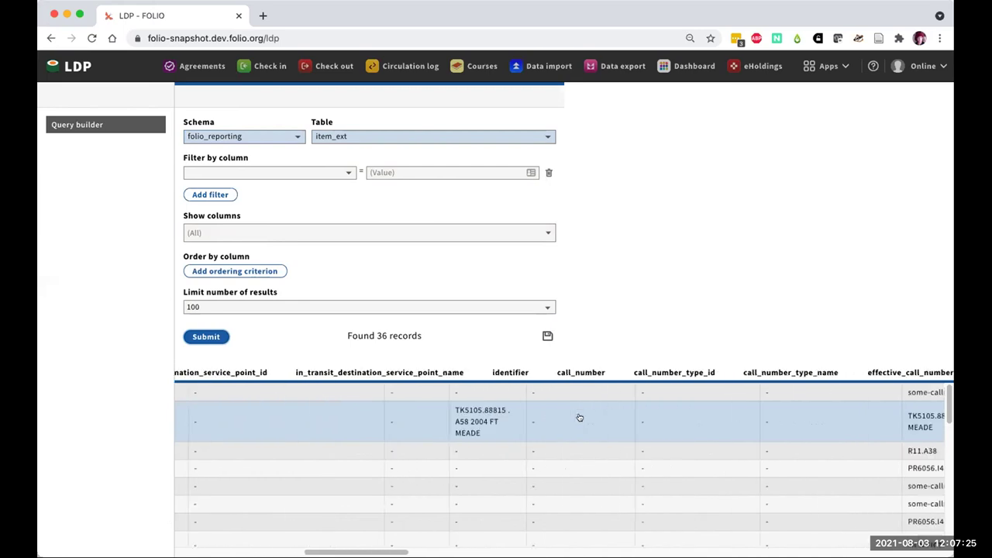
scroll(580, 418, right, 13)
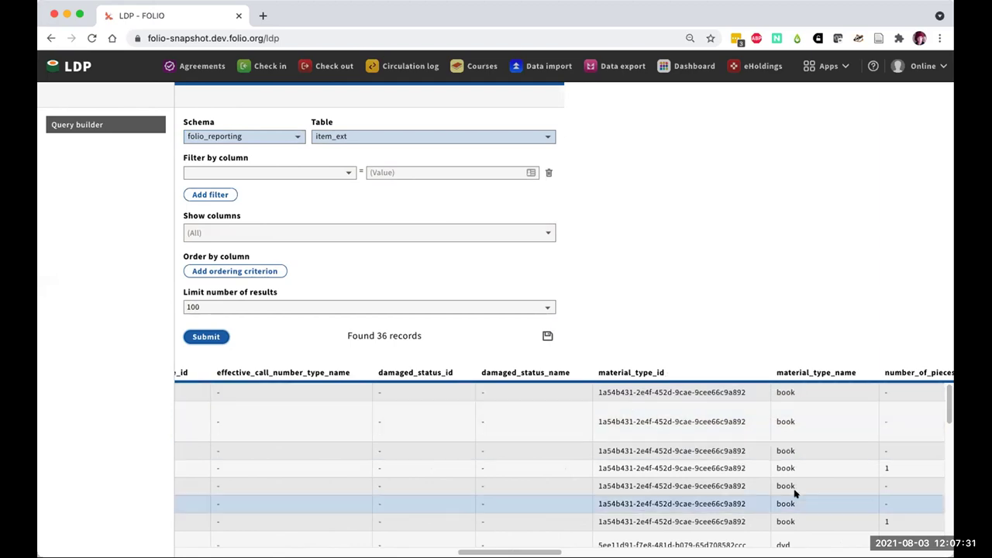
scroll(701, 430, right, 2)
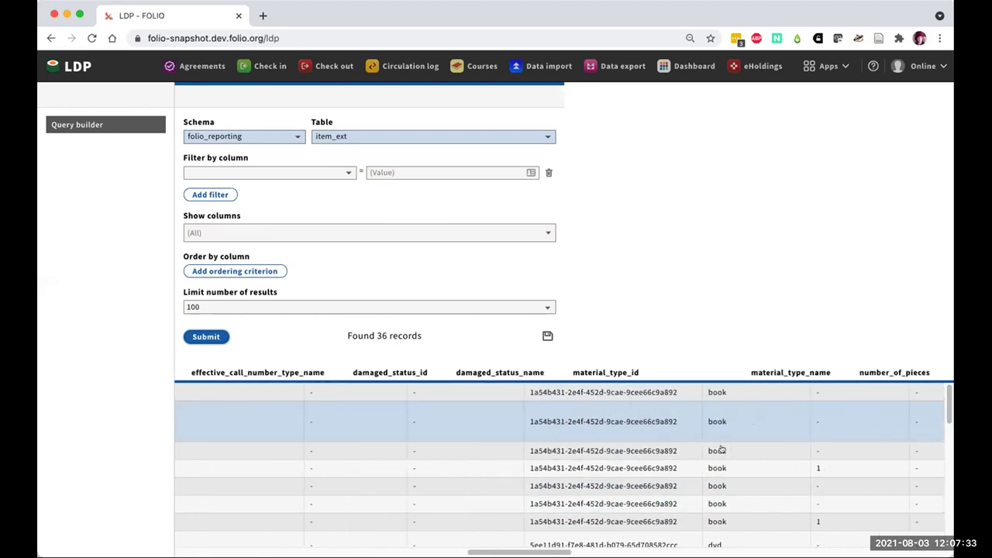
scroll(705, 428, right, 1)
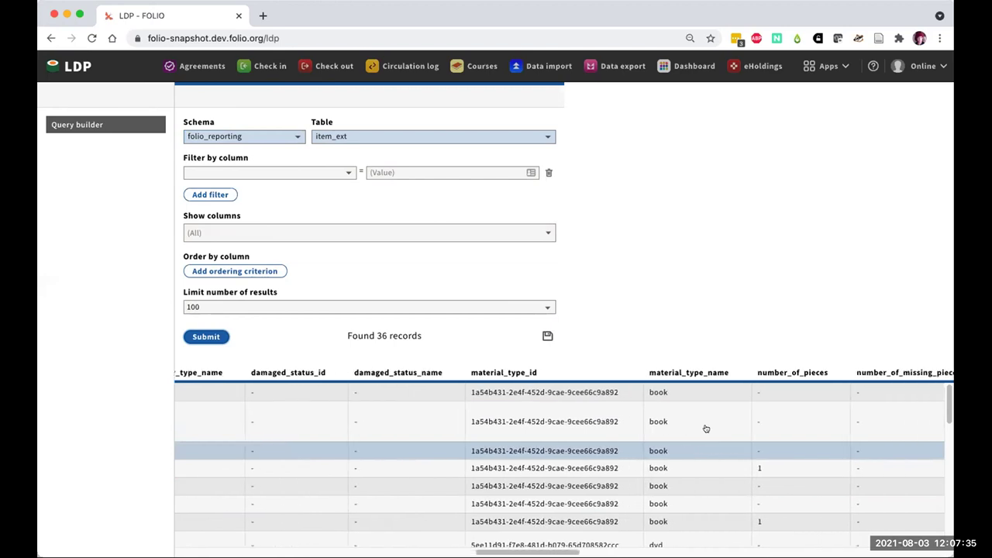
scroll(707, 440, right, 15)
scroll(707, 441, right, 10)
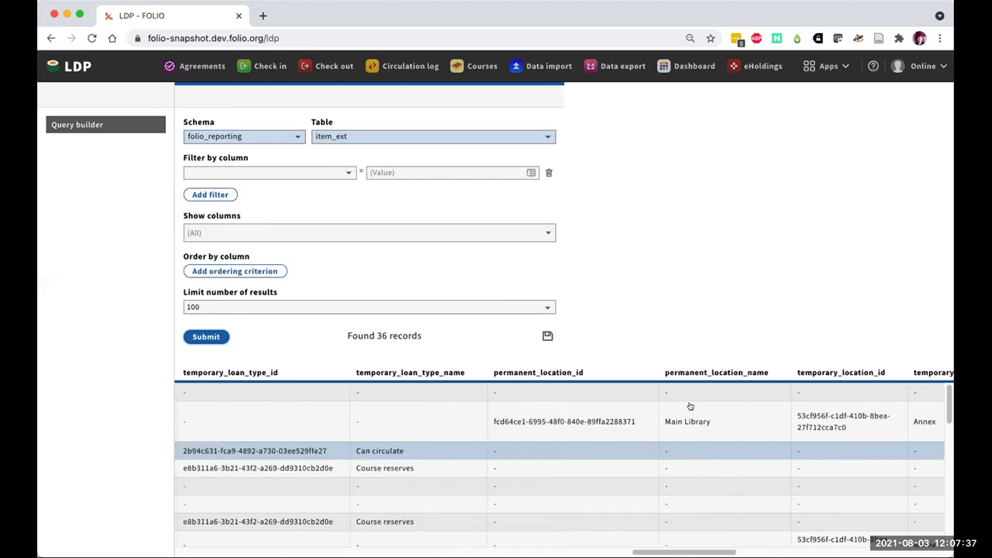
scroll(707, 395, right, 5)
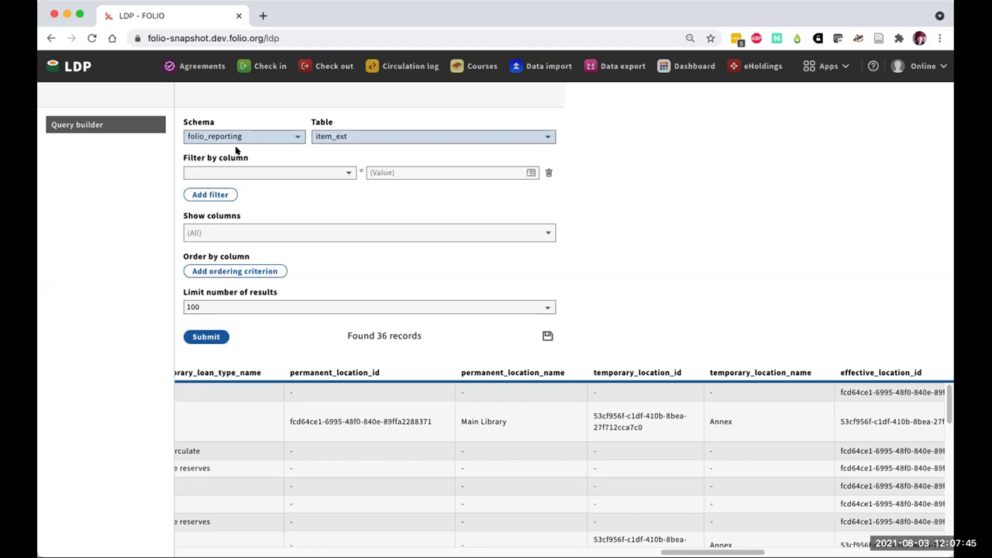
- Filter the item_ext query by status_name equal to In transit
click(341, 172)
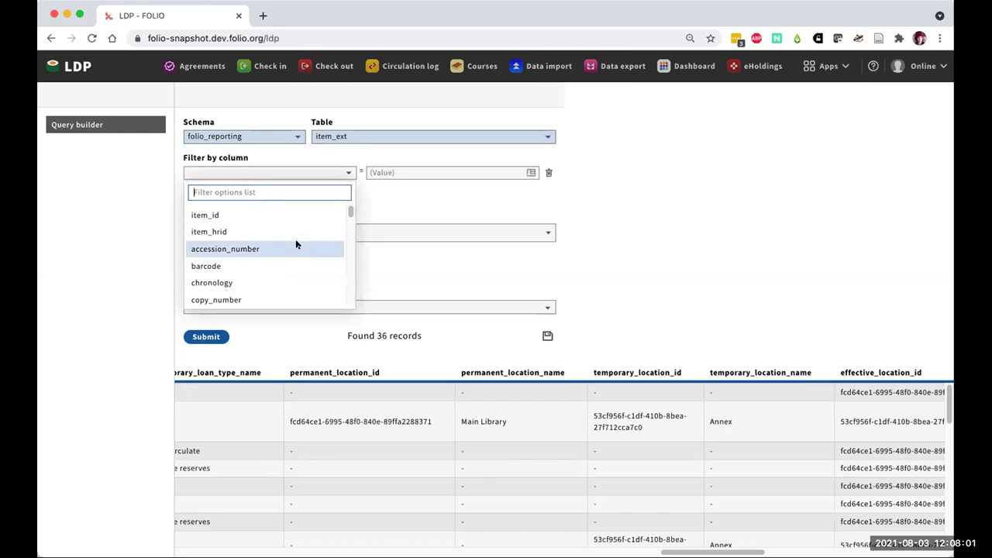
text(stat)
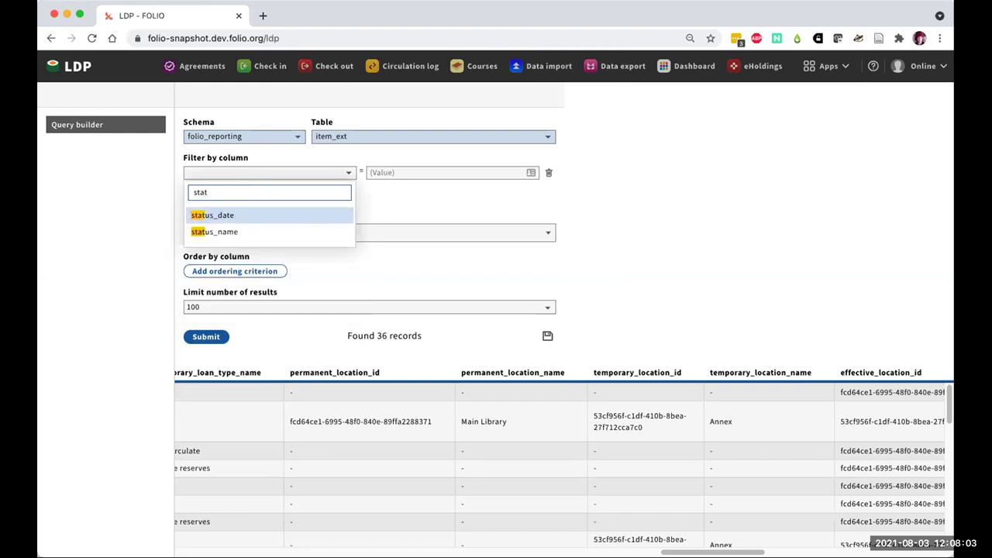
click(262, 233)
click(386, 178)
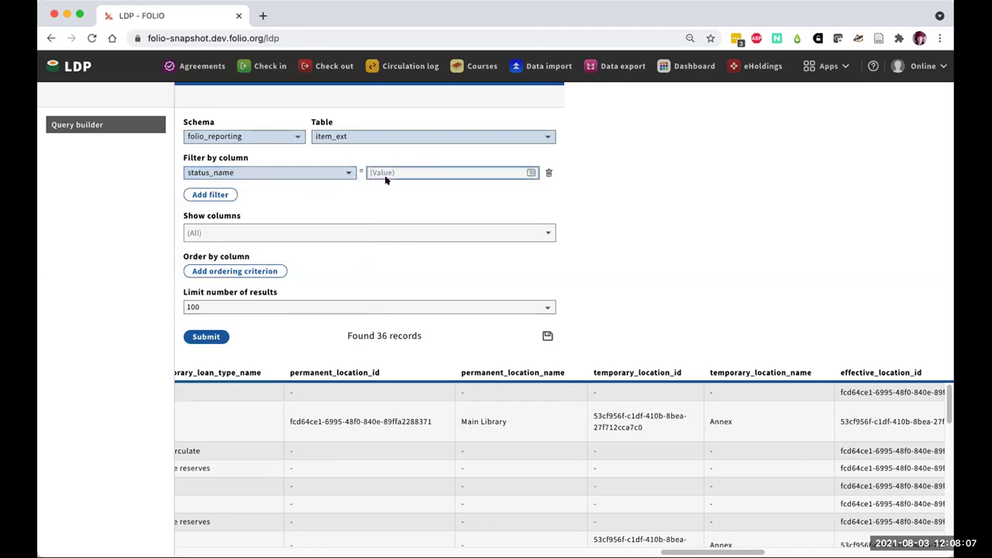
text(In transit)
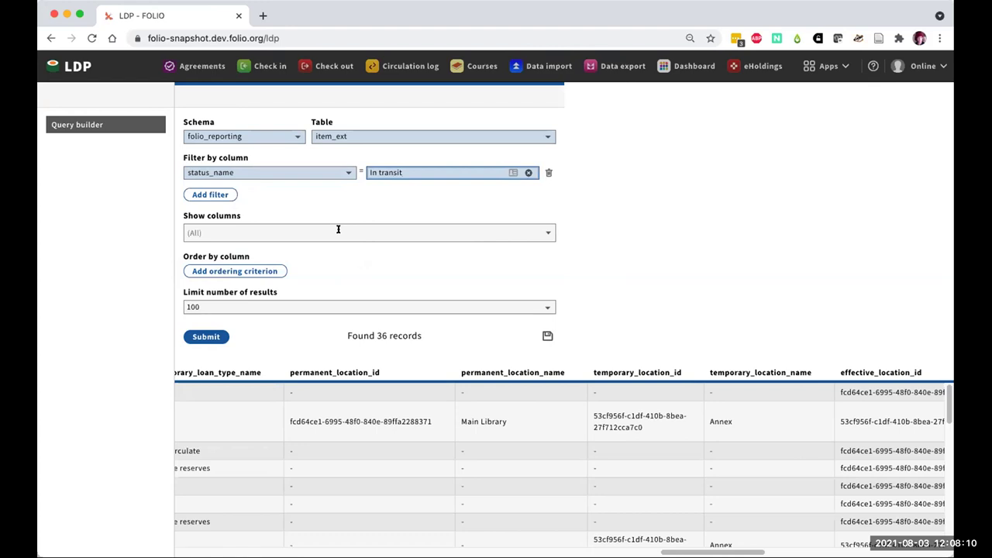
- Limit the shown columns to item_hrid, status_name and material_type_name
click(416, 240)
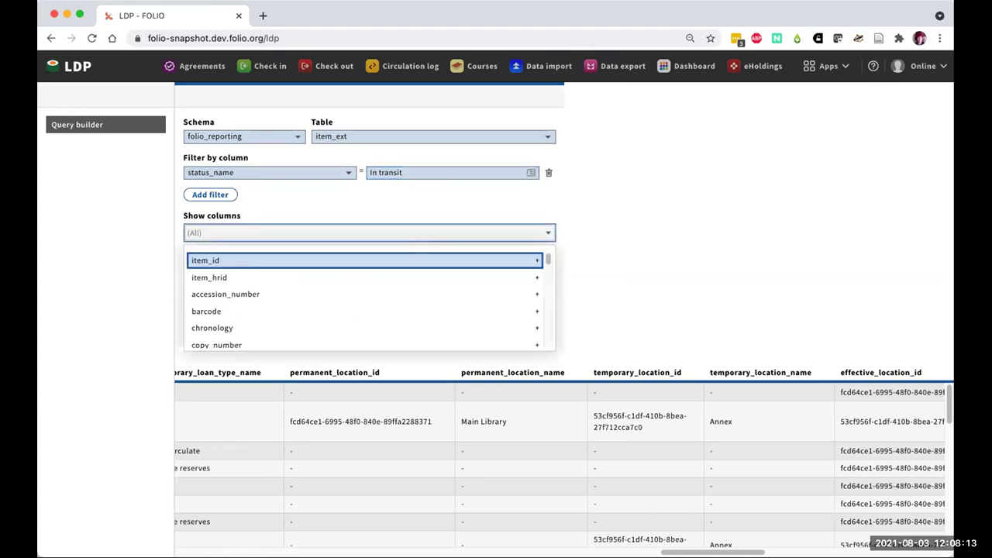
text(item)
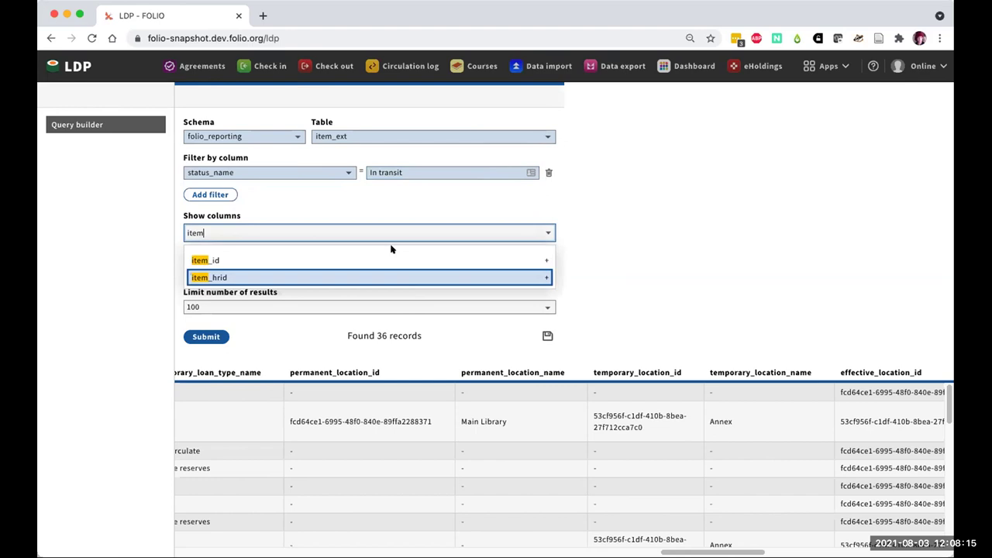
key(Return)
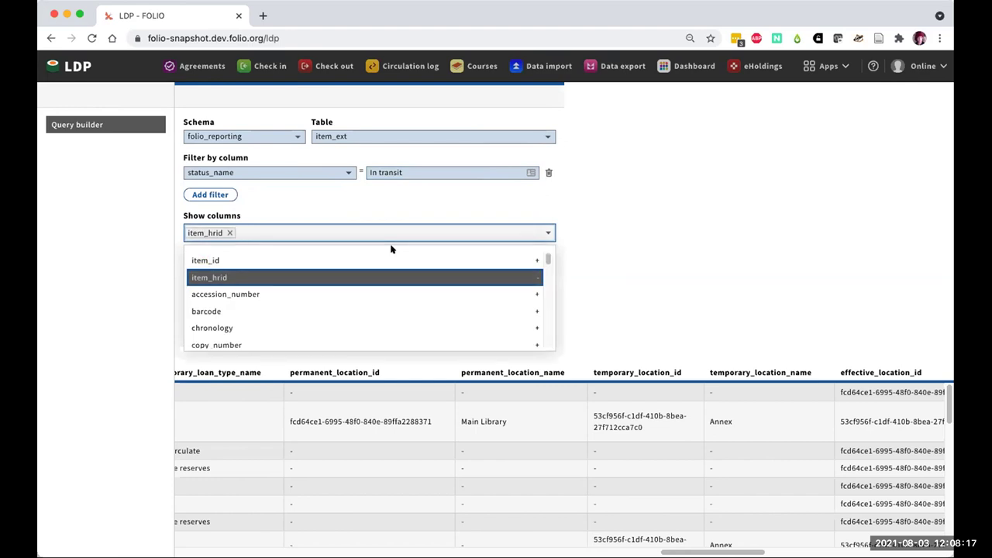
text(statu)
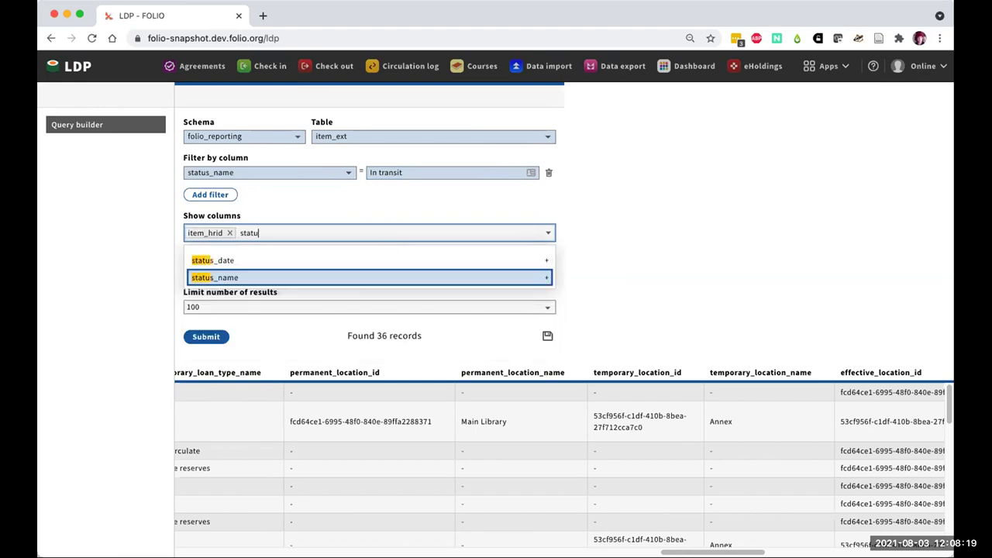
key(Return)
text(mate)
click(378, 279)
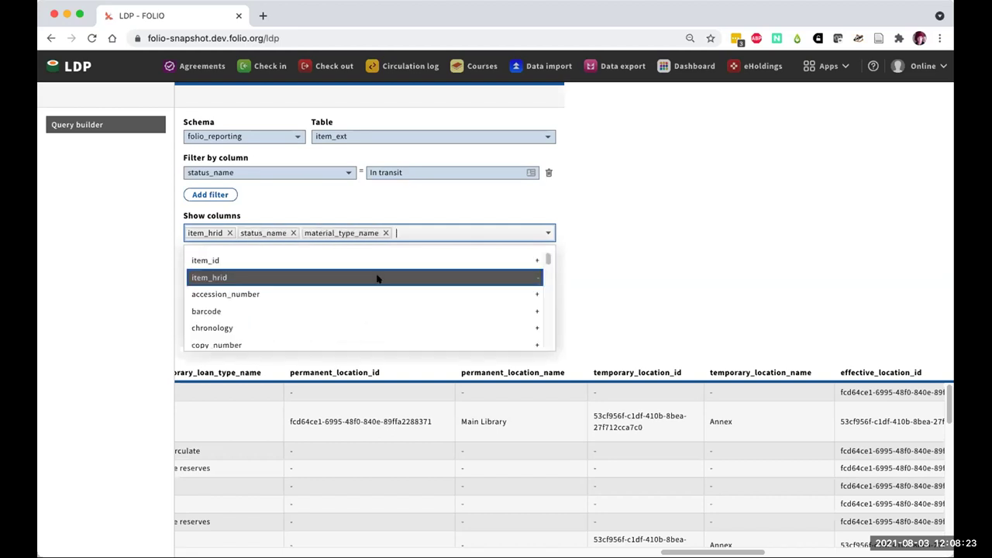
text(eff)
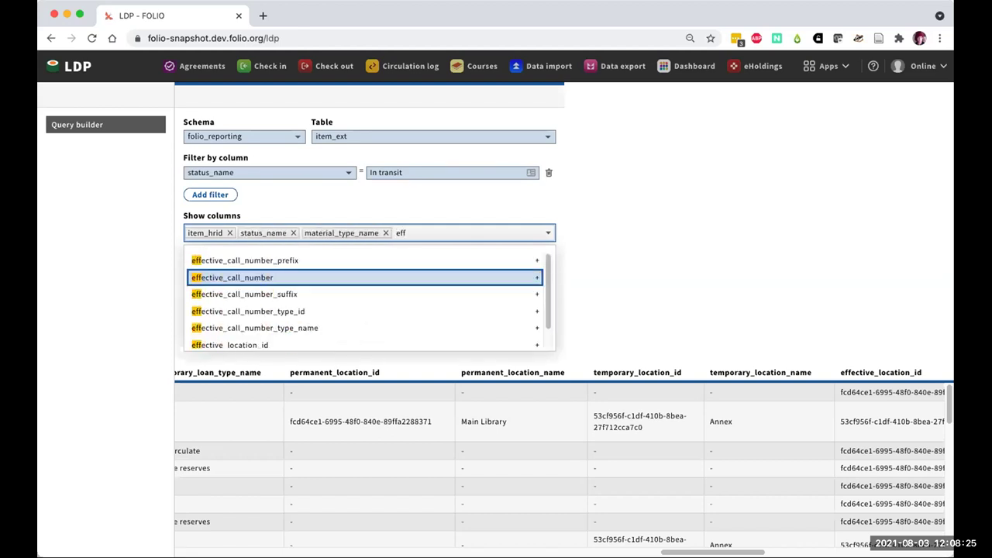
key(BackSpace)
key(BackSpace)
key(BackSpace)
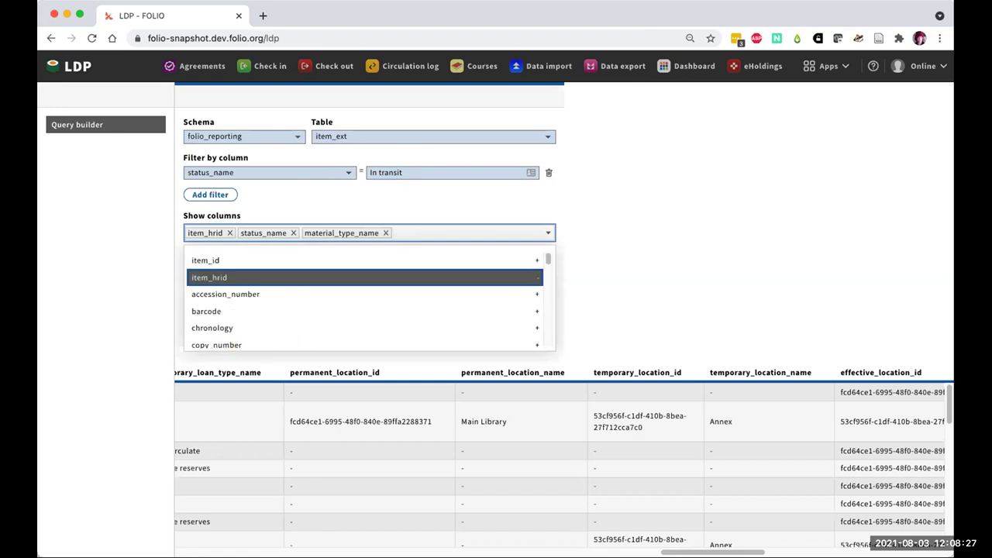
- Add in_transit_destination_service_point_name to the shown columns and run the item_ext query
text(in)
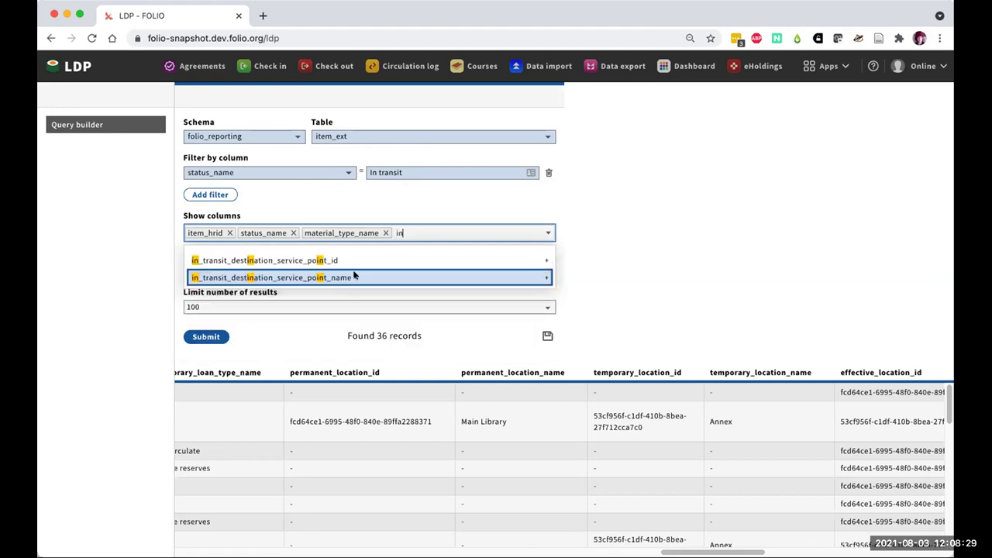
click(355, 275)
click(287, 280)
click(151, 314)
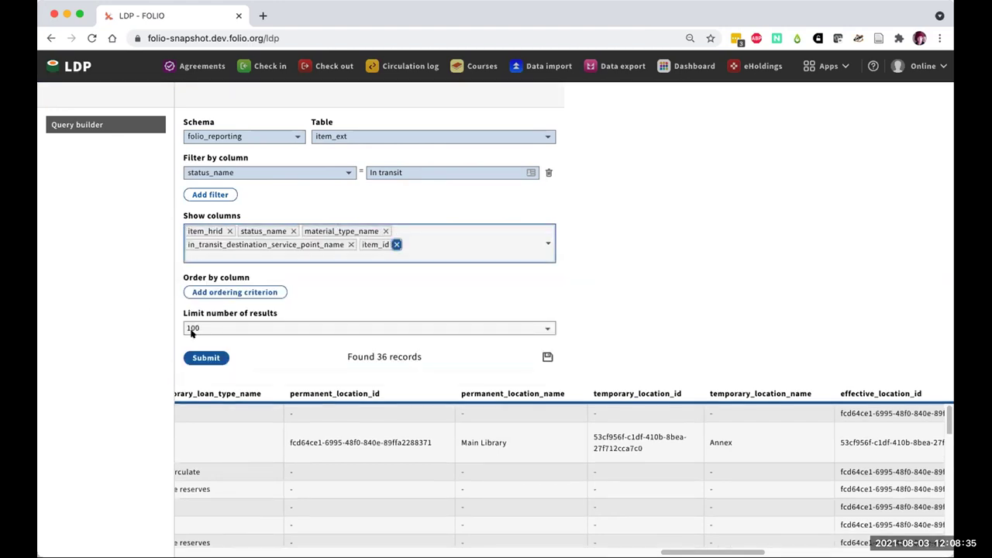
key(BackSpace)
key(Return)
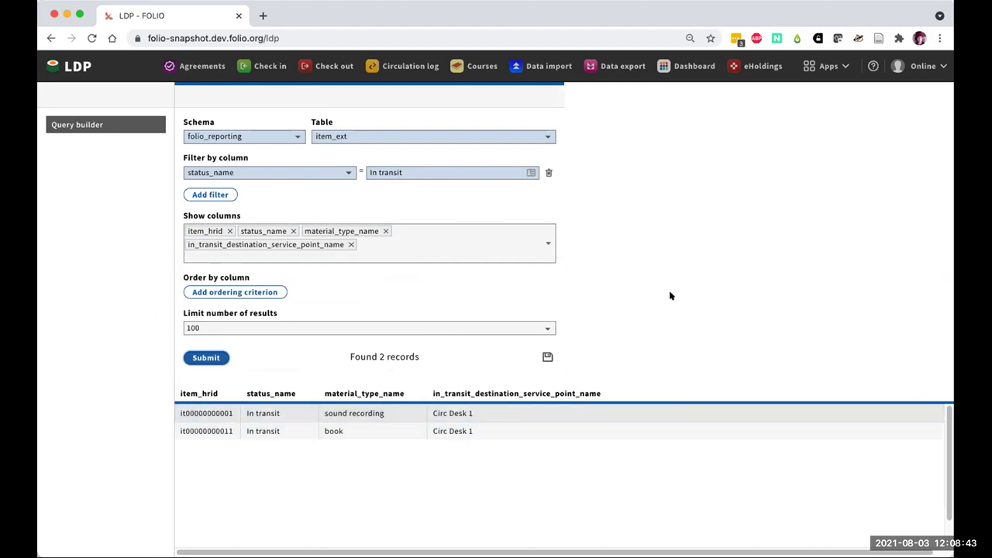
- Query the item_statistical_codes table in the folio_reporting schema without any filter
click(370, 138)
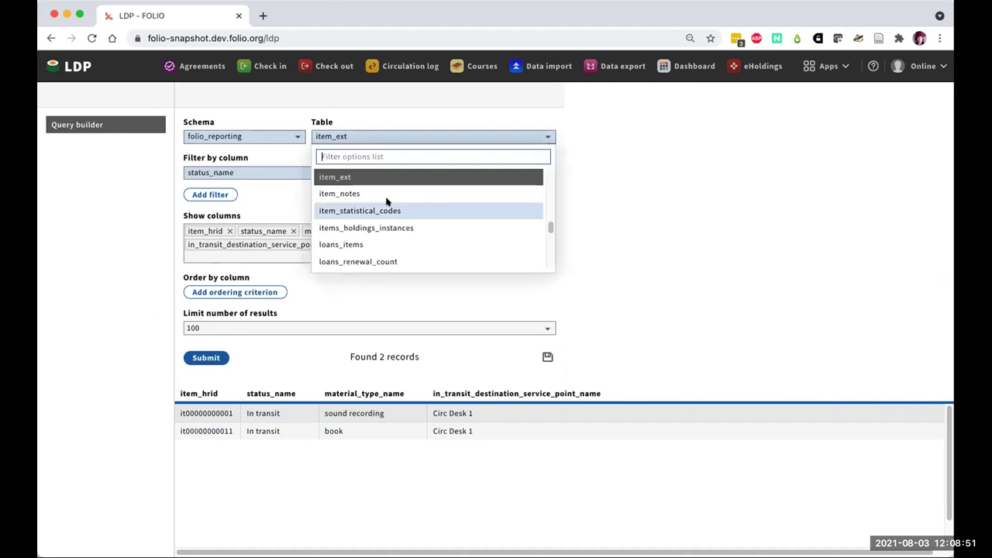
click(510, 211)
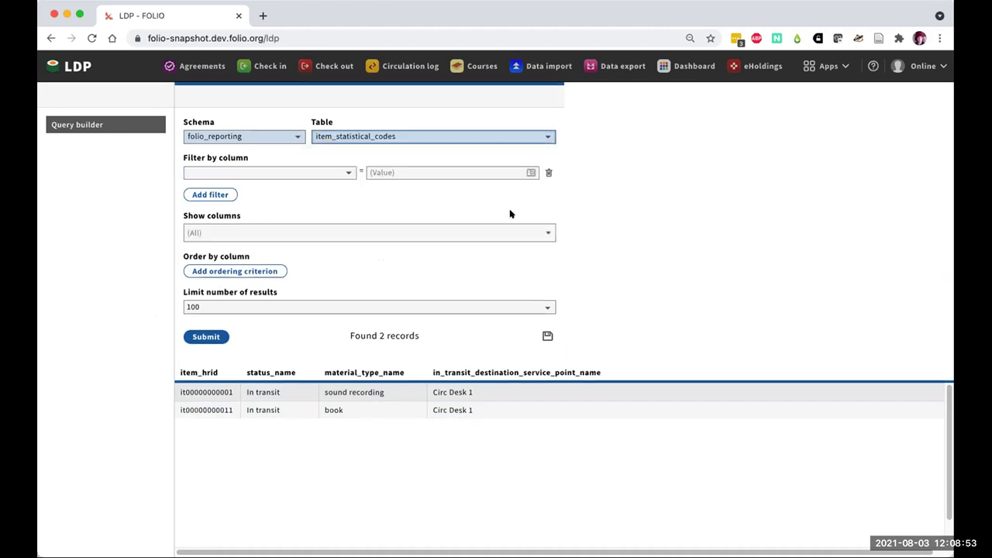
click(217, 337)
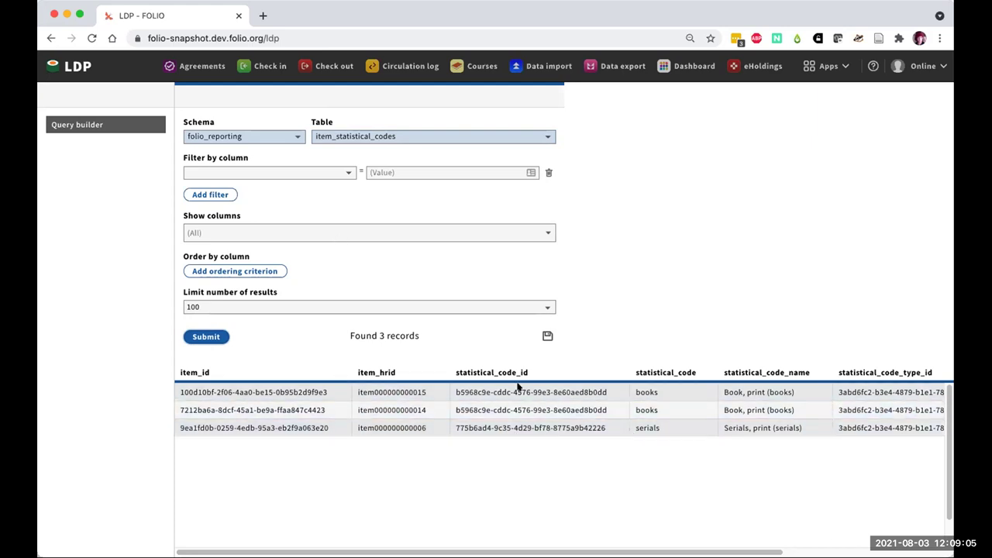
- Filter the item_statistical_codes query by statistical_code equal to books and run it
click(344, 174)
text(sta)
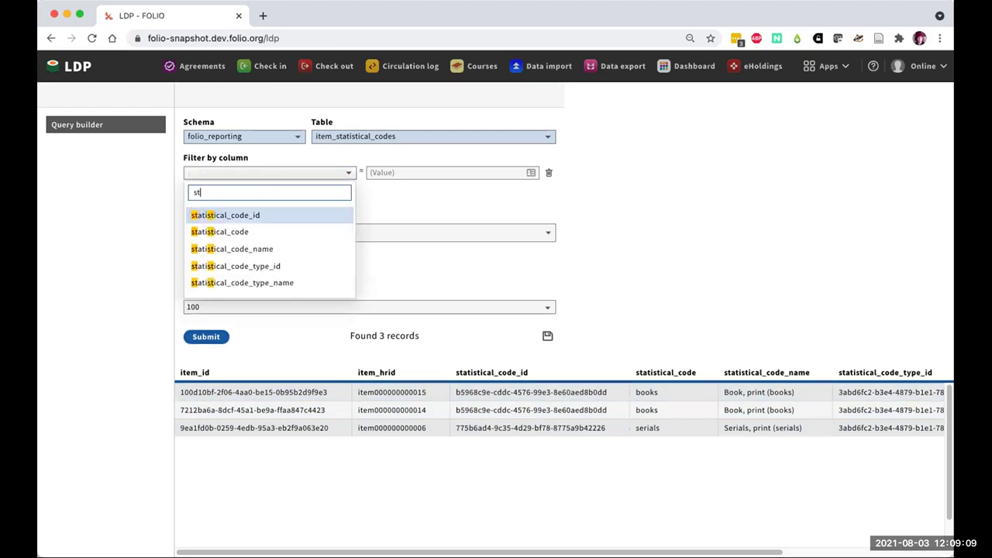
click(306, 232)
click(396, 172)
text(books)
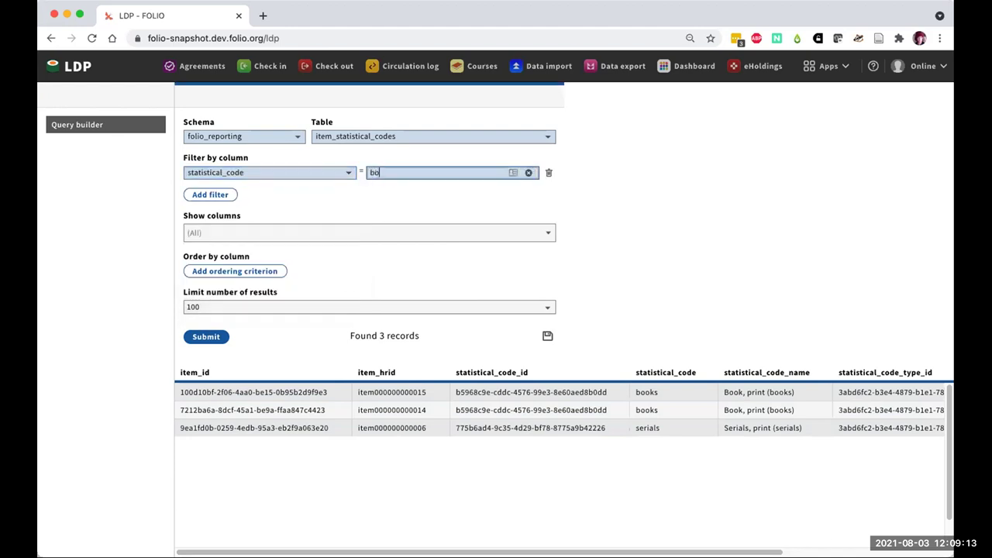
click(220, 335)
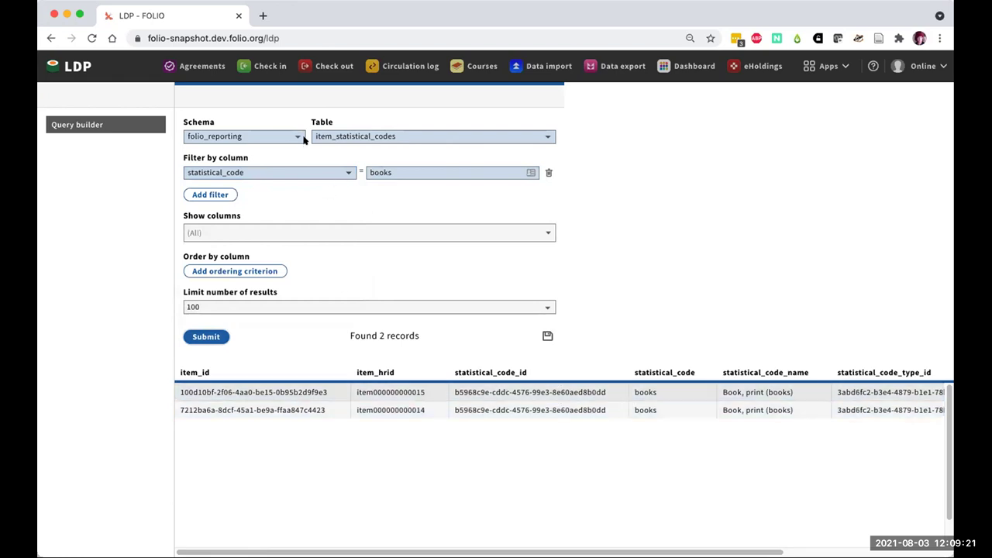
- Switch the query to the users_groups table and filter it by group_name equal to undergrad
click(331, 136)
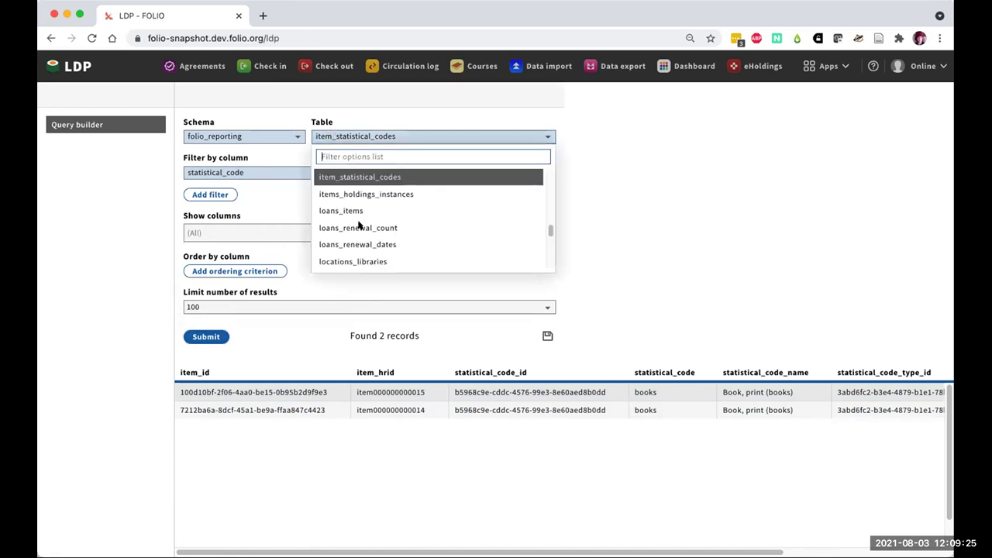
scroll(359, 229, down, 15)
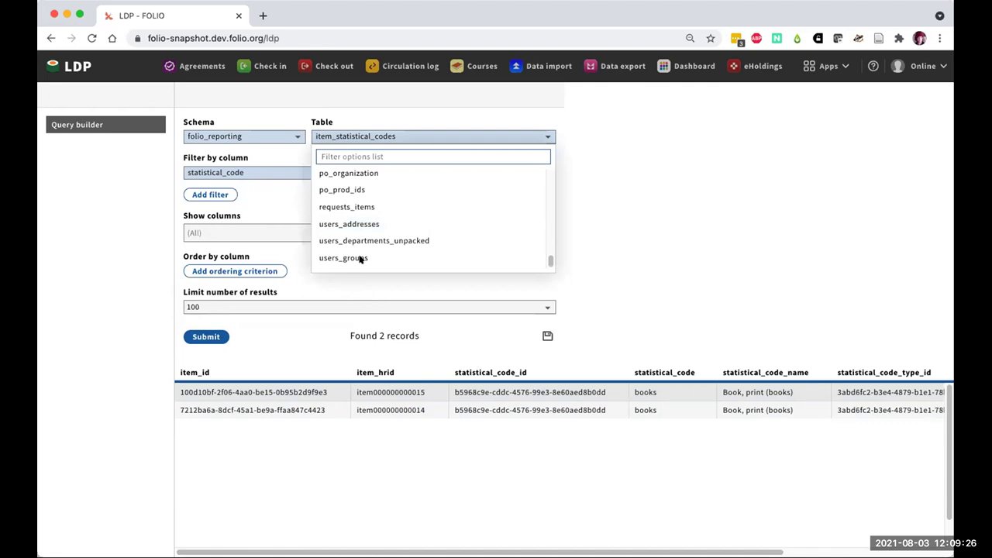
click(476, 256)
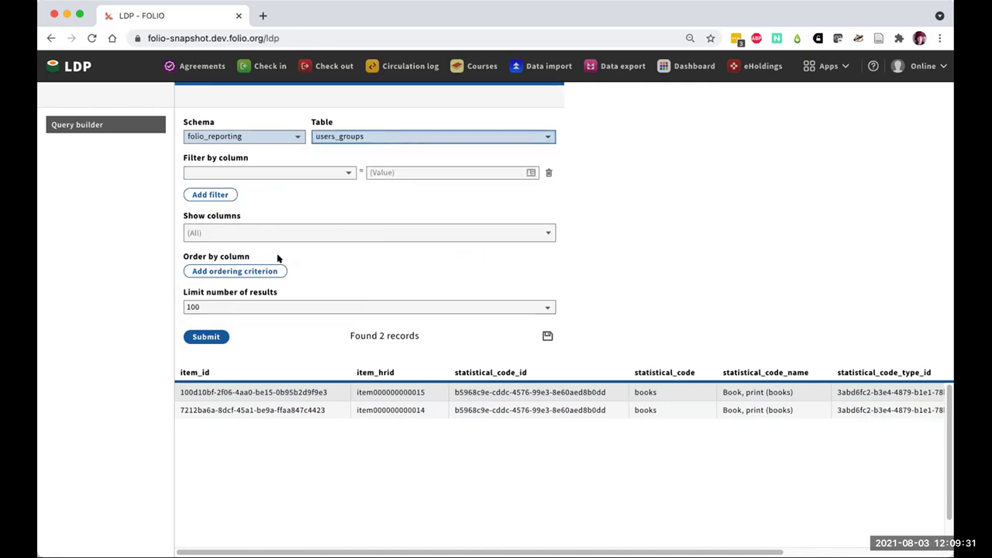
click(288, 174)
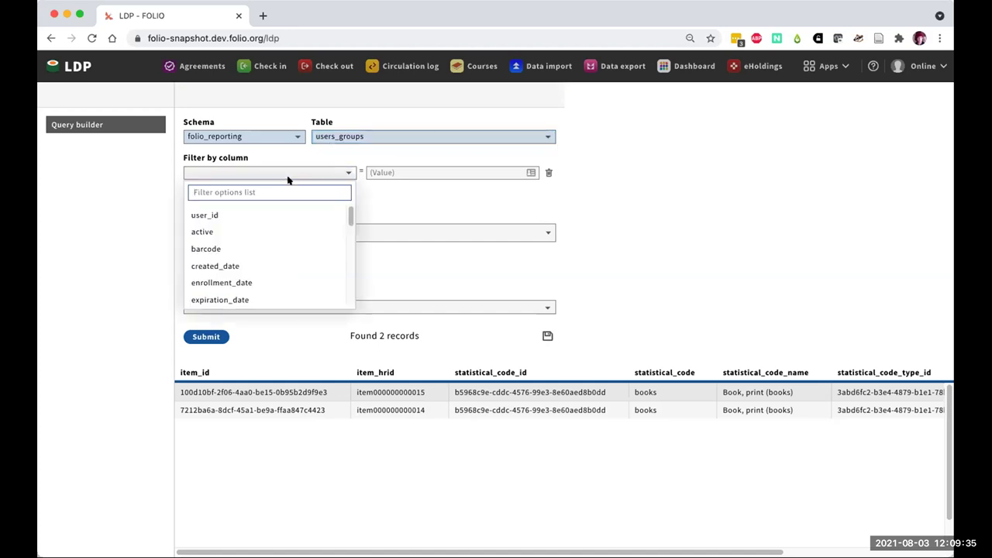
scroll(282, 220, down, 5)
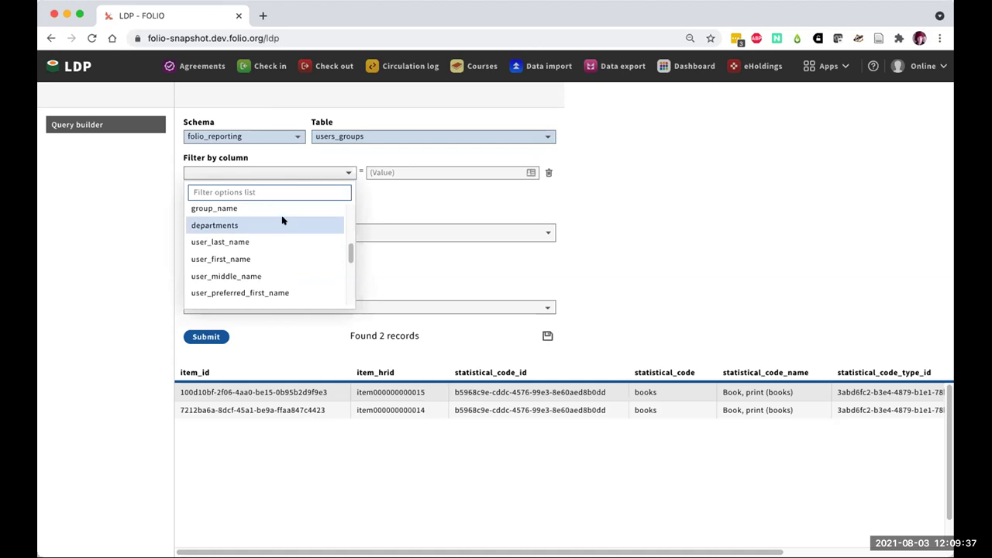
click(284, 209)
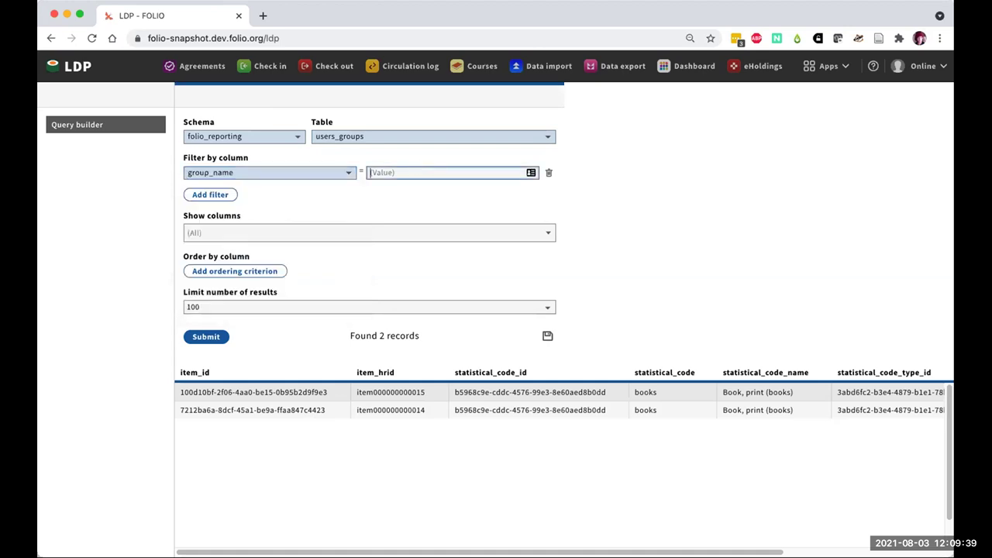
text(undergrad)
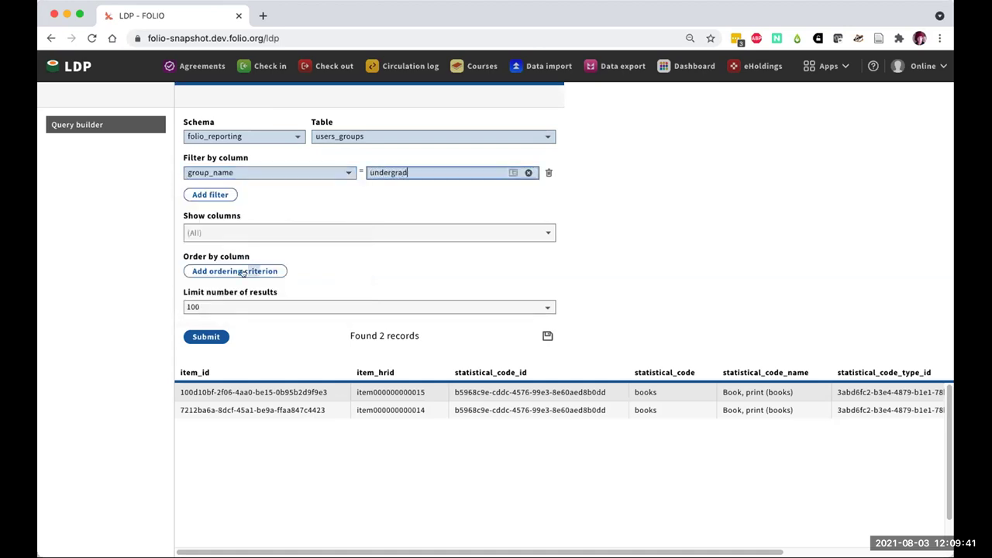
- Order the users_groups query by expiration_date descending, run it and review the result columns through the user names
click(242, 272)
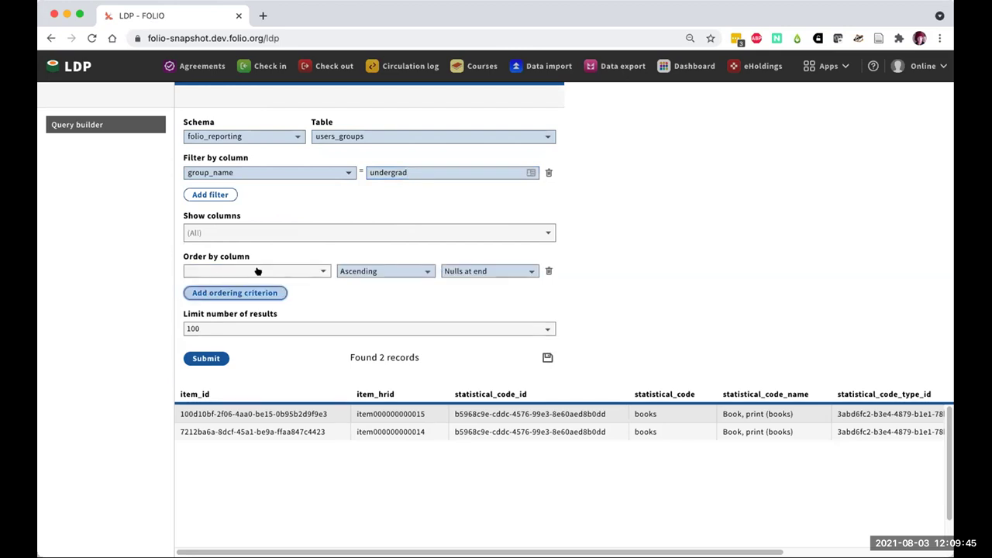
click(258, 271)
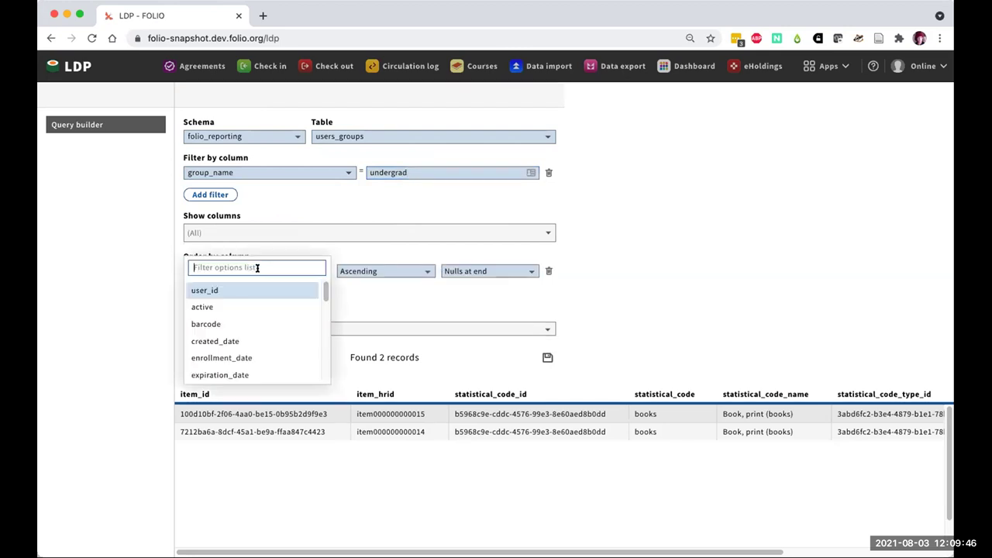
click(271, 374)
click(391, 271)
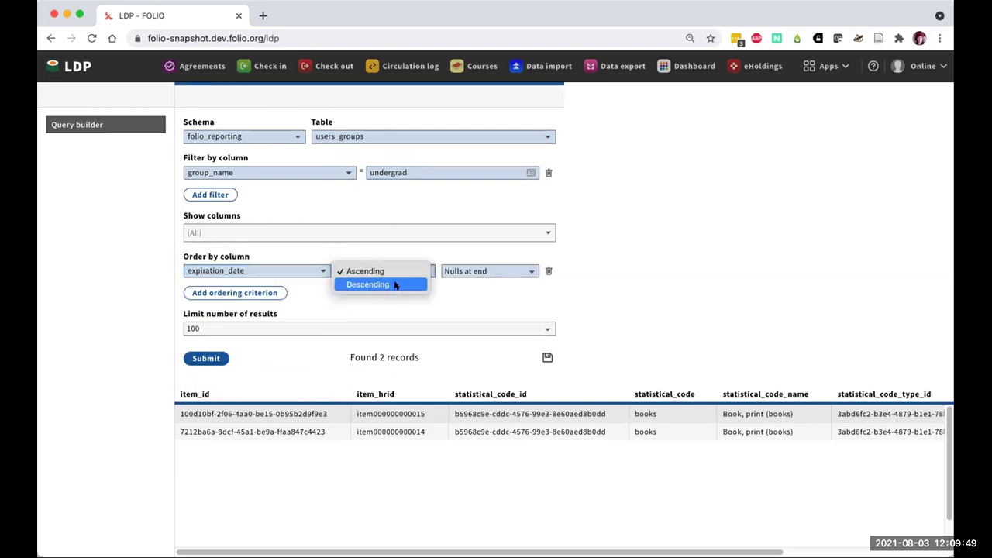
click(395, 285)
click(220, 355)
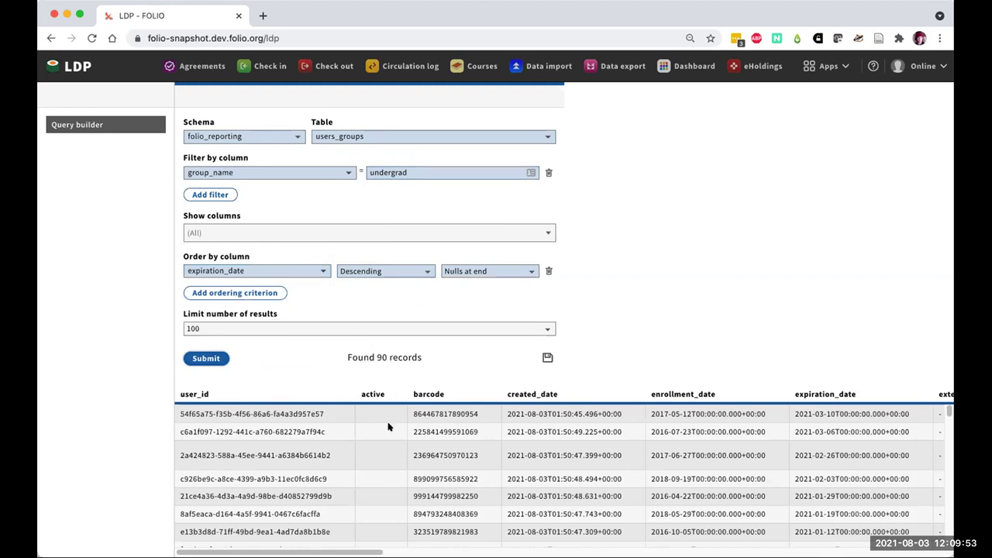
click(395, 454)
scroll(558, 457, right, 2)
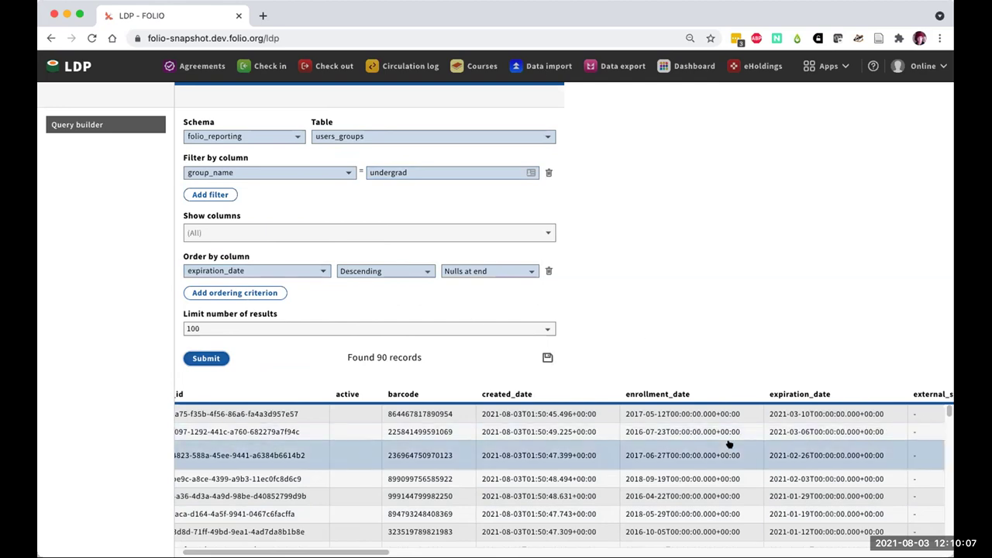
scroll(729, 443, right, 10)
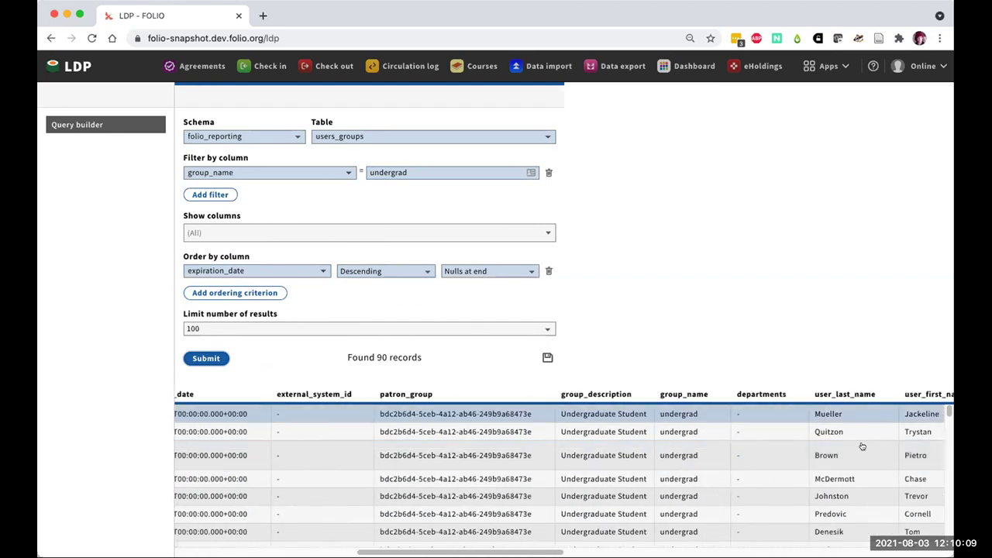
- Choose the feesfines_accounts_actions table of the folio_reporting schema for the query
click(292, 140)
click(292, 139)
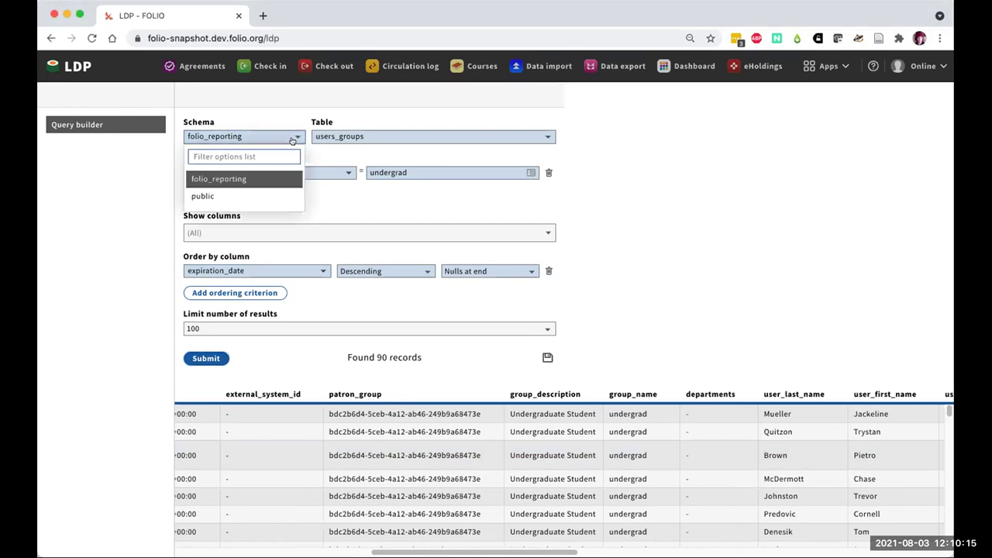
click(292, 139)
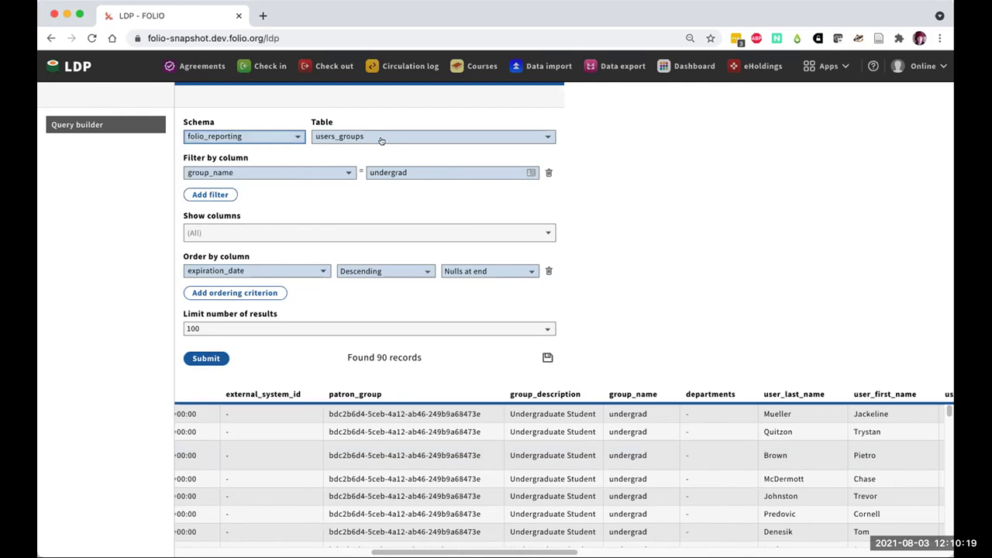
click(365, 141)
scroll(400, 225, up, 15)
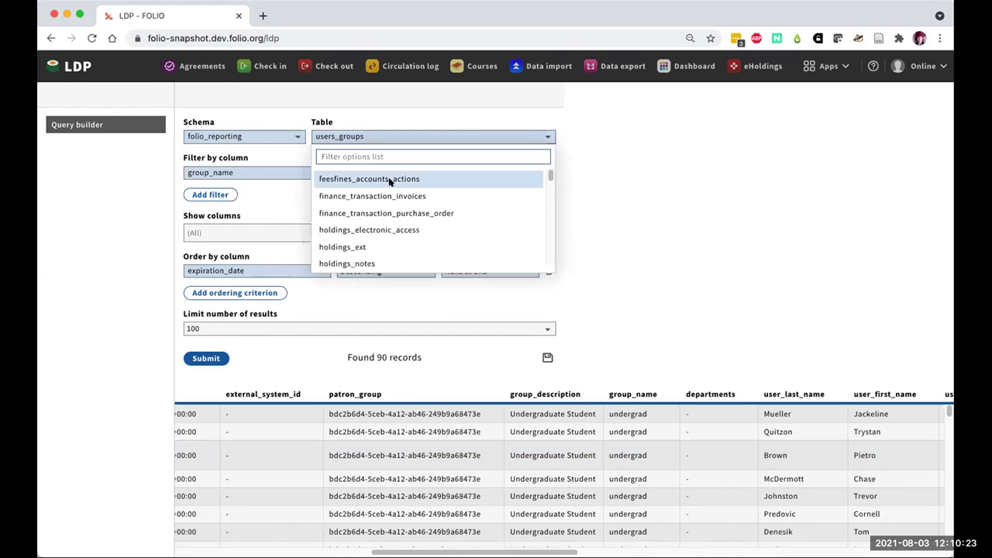
click(390, 179)
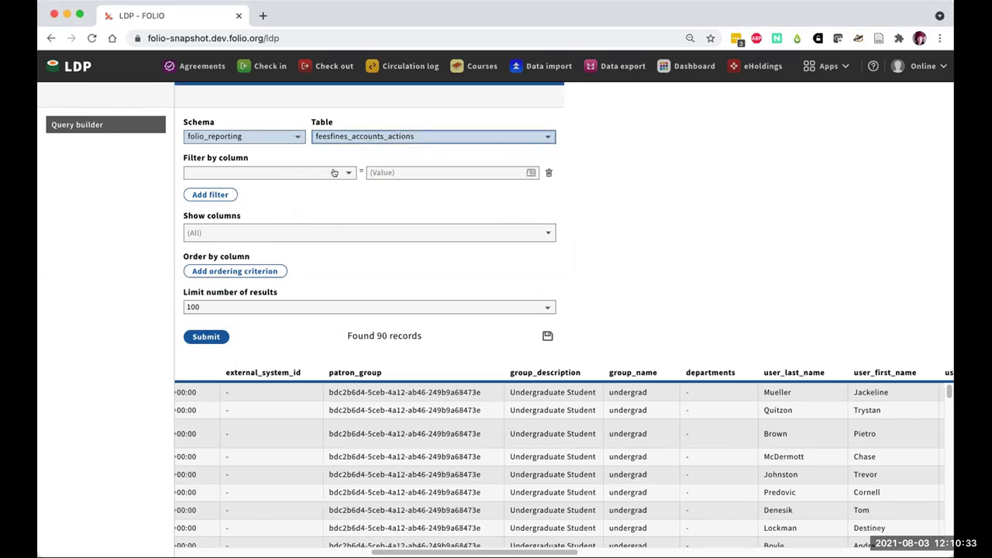
- Filter the feesfines_accounts_actions query by fine_account_id equal to the fine account's ID, run it and review the result columns
click(294, 172)
scroll(301, 214, up, 5)
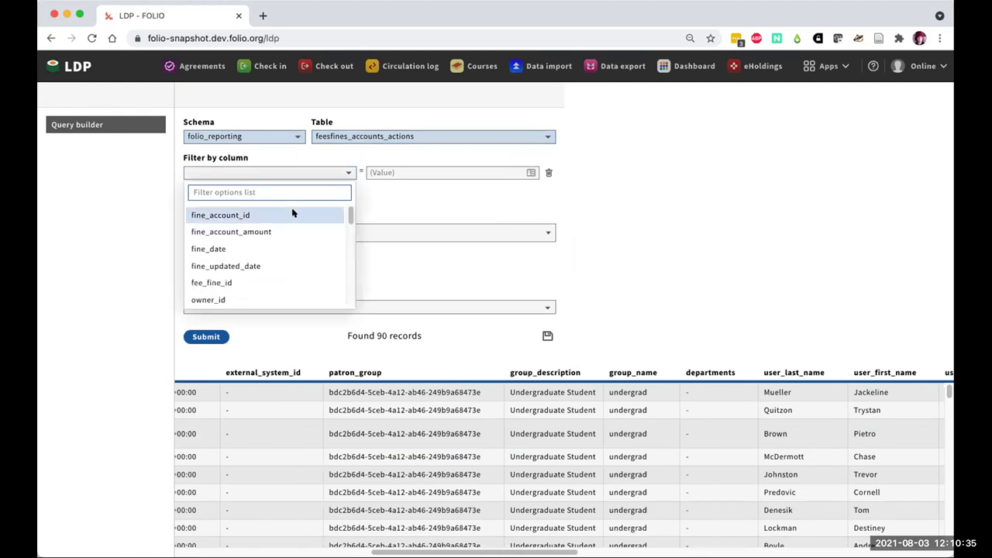
key(Return)
key(Tab)
text(ac1e4ee0-af7b-4be2-8d23-a3e296041a37)
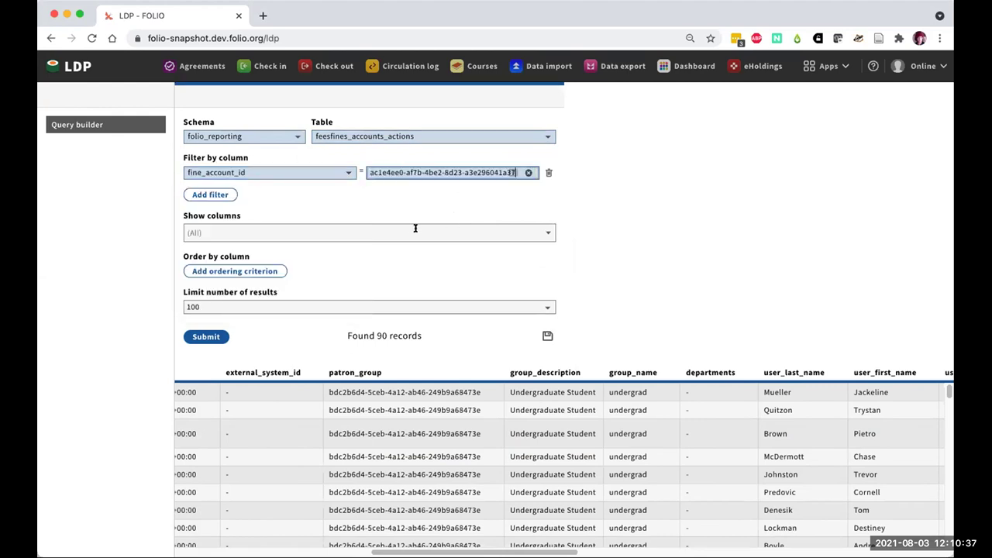
click(206, 337)
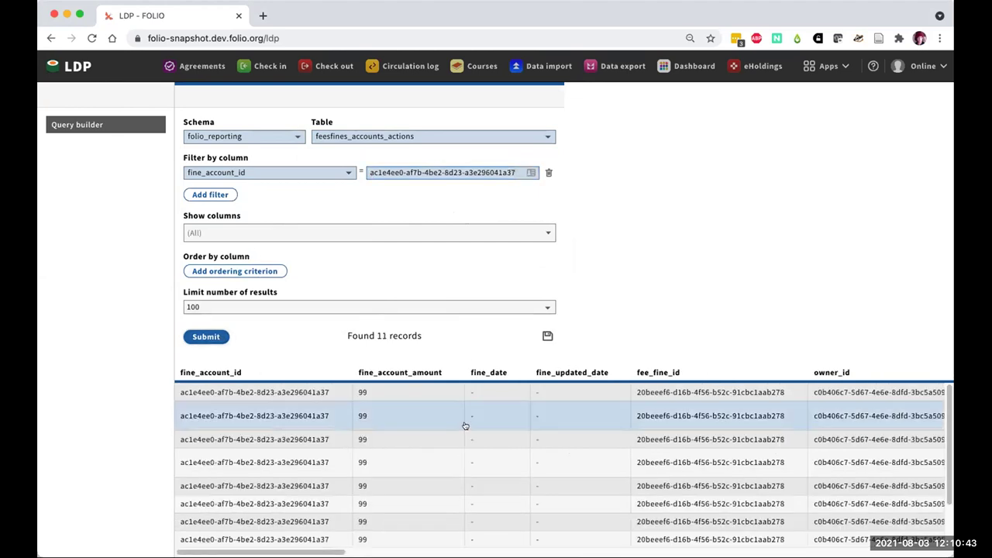
scroll(465, 426, right, 2)
scroll(465, 425, right, 10)
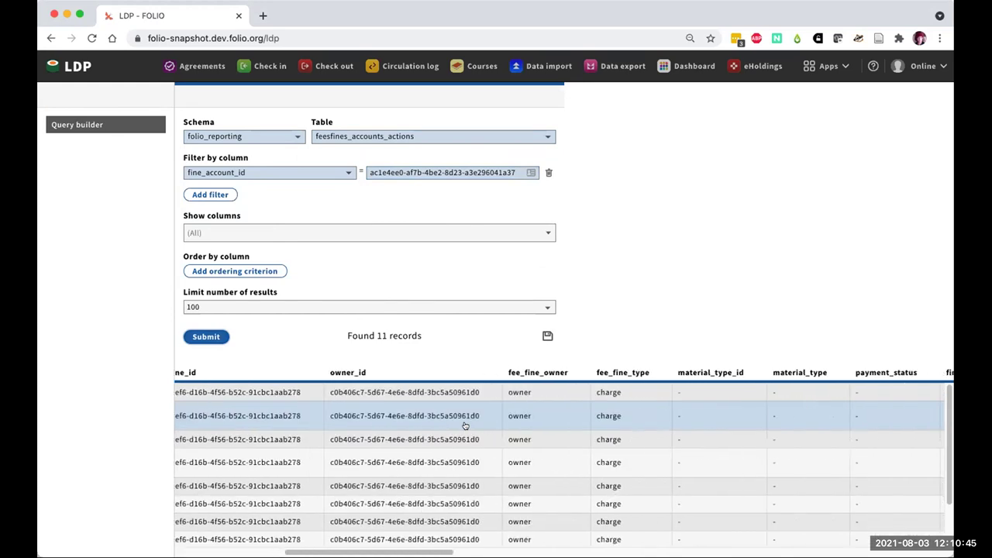
scroll(465, 426, left, 12)
- Order the feesfines_accounts_actions query by transaction_date ascending and run it
click(255, 271)
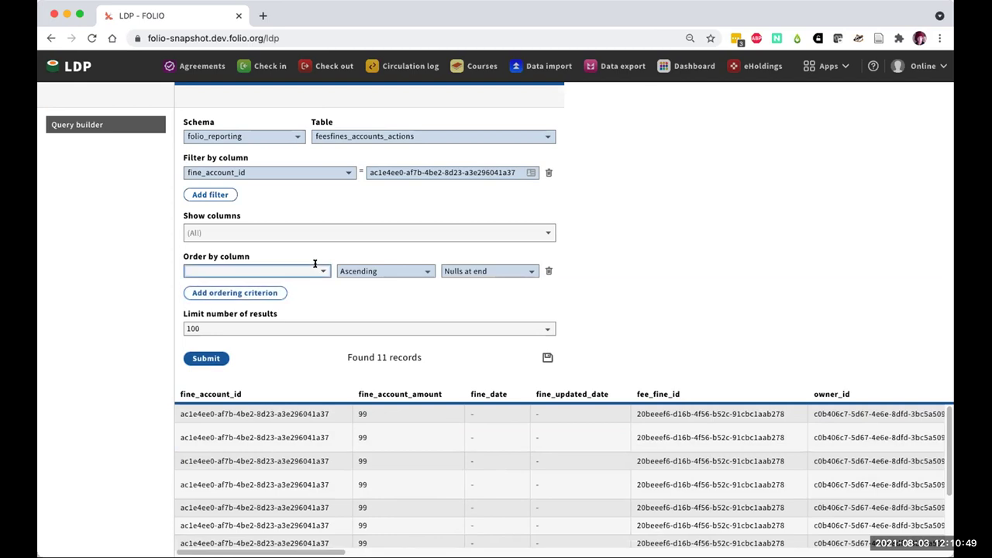
click(315, 270)
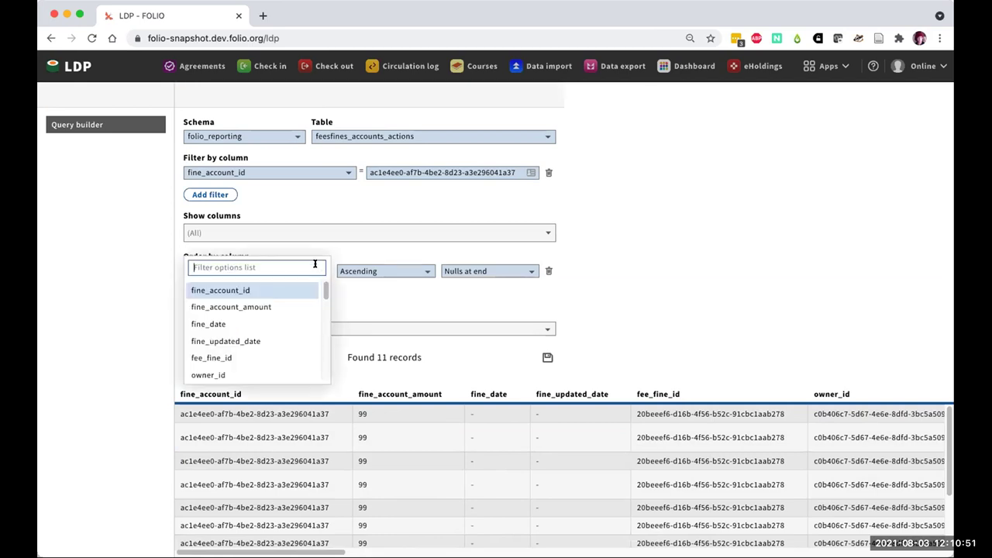
scroll(299, 314, down, 2)
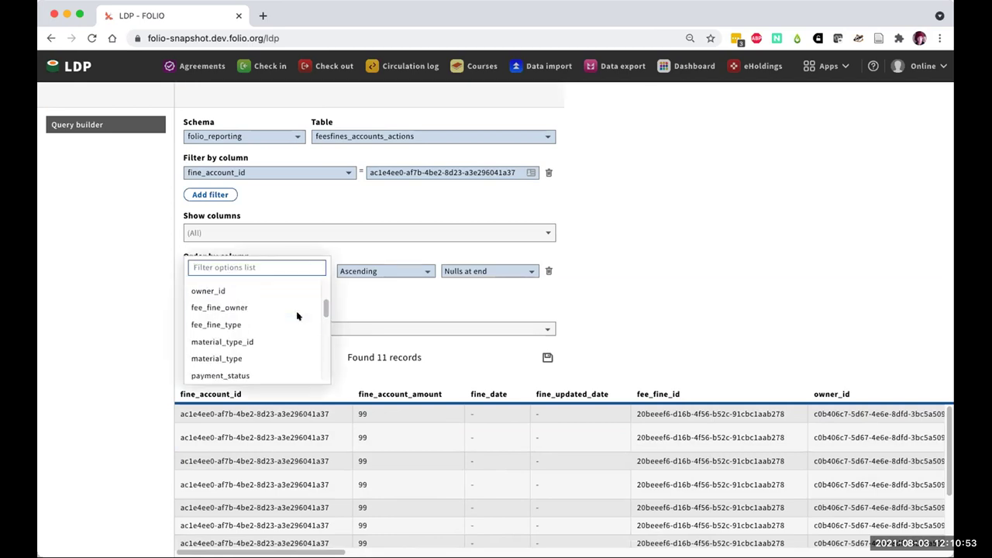
scroll(297, 315, down, 3)
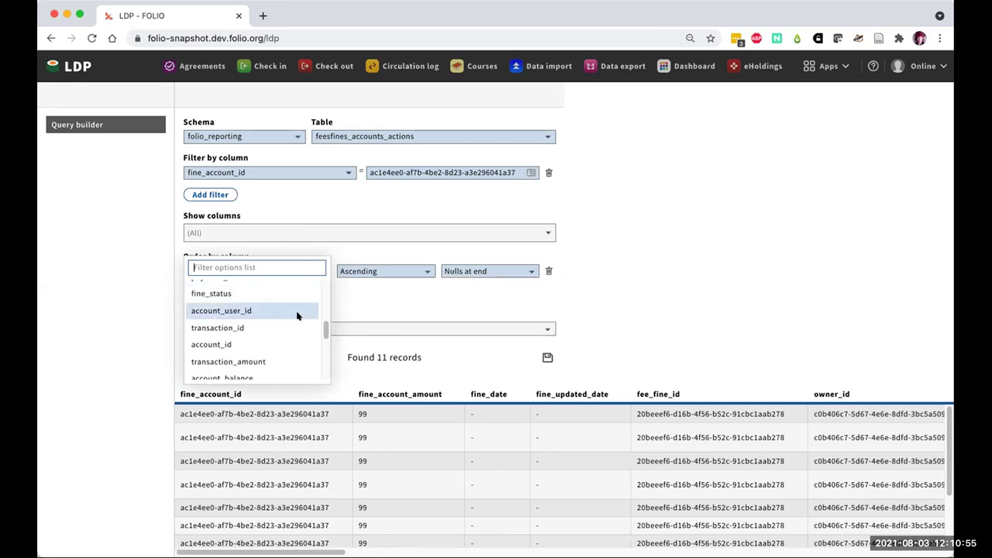
scroll(297, 315, down, 4)
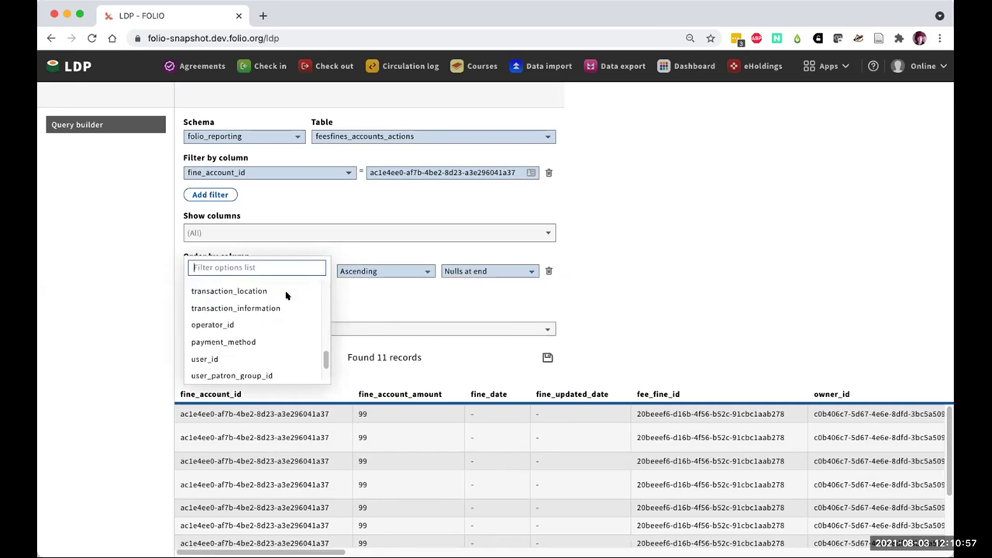
scroll(283, 293, up, 1)
click(284, 299)
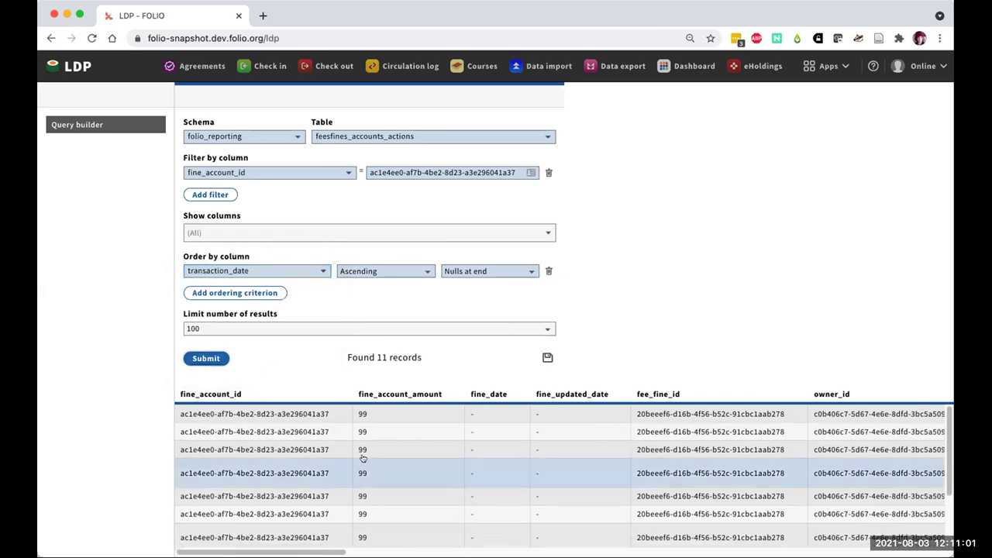
- Examine the transaction_amount, account_balance, type_action and transaction_date columns across the ordered fee/fine action results
scroll(362, 458, right, 10)
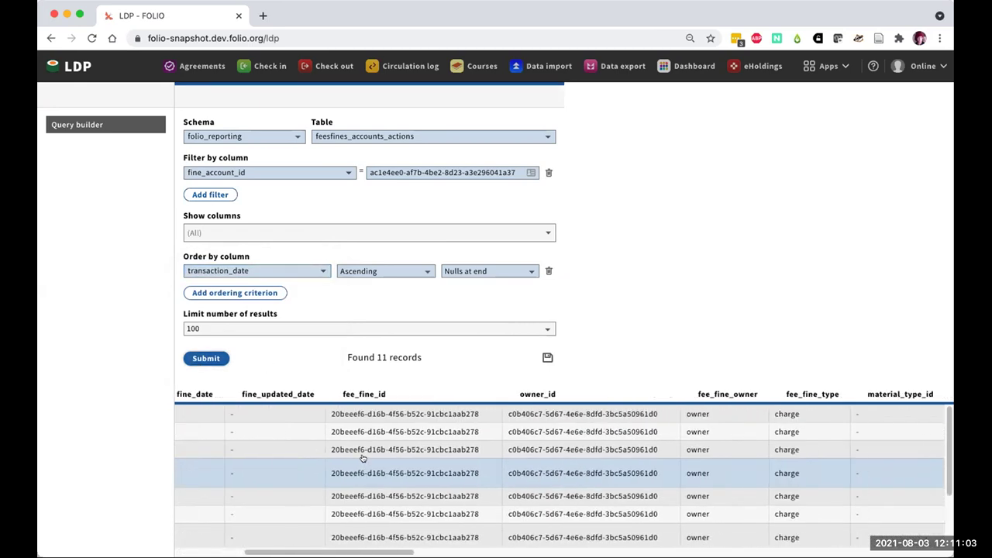
scroll(362, 458, right, 10)
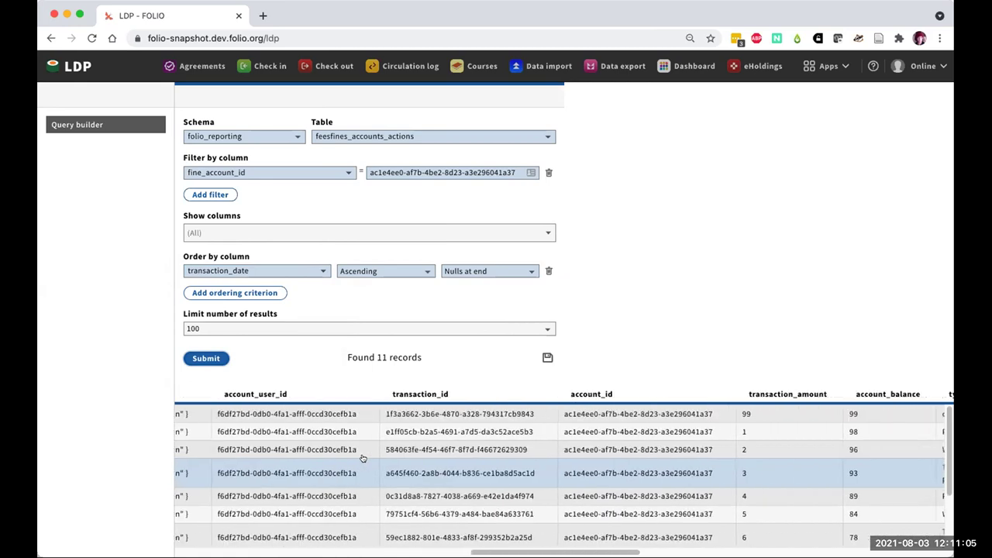
scroll(362, 458, right, 3)
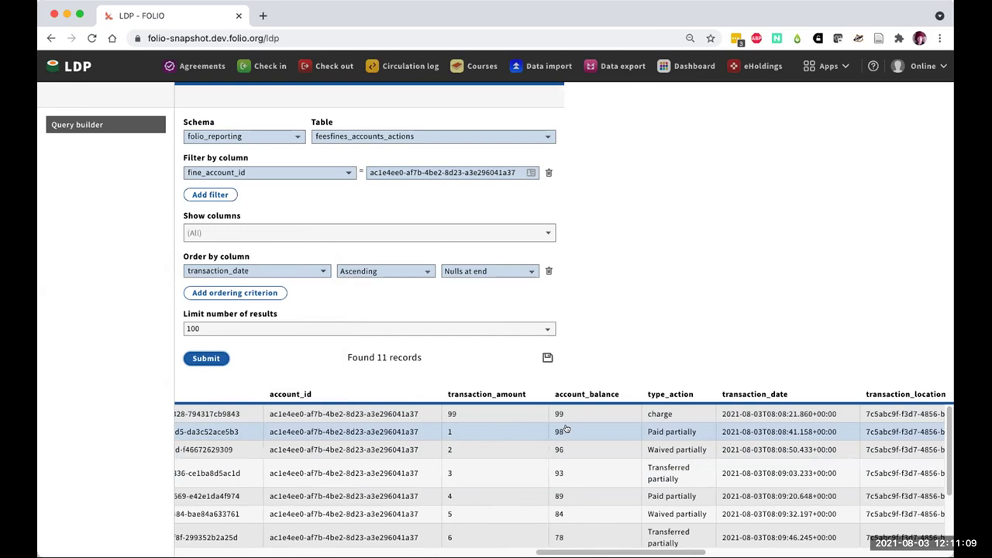
scroll(559, 412, down, 1)
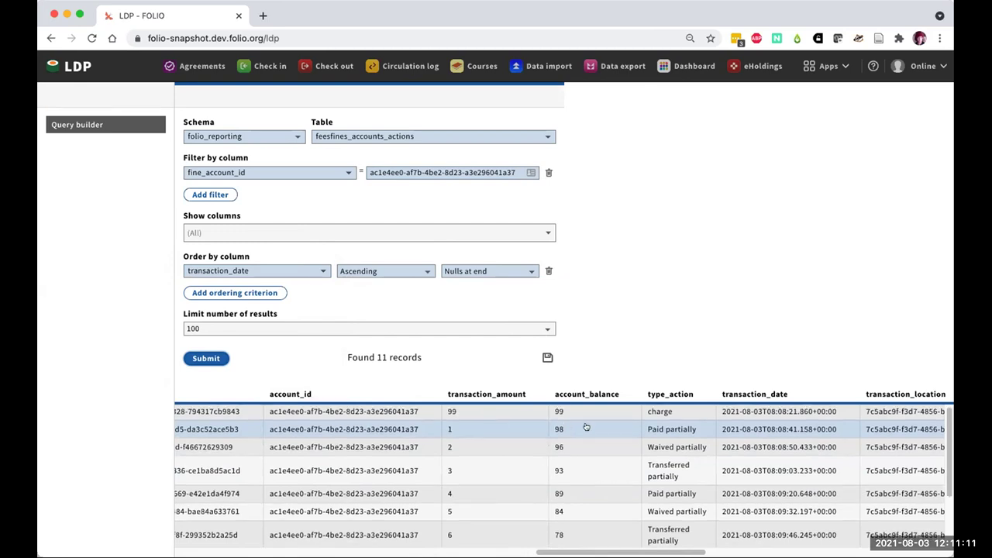
scroll(574, 429, right, 2)
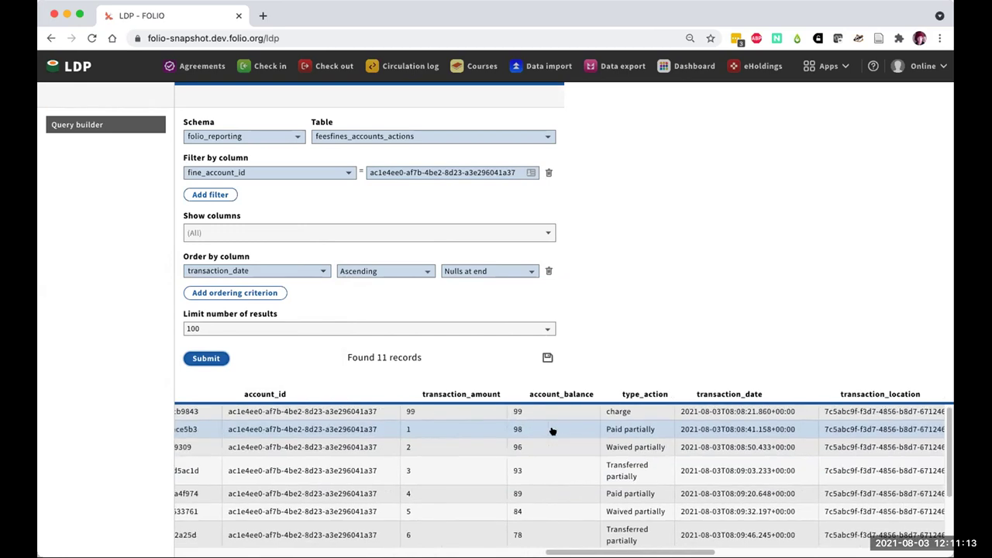
scroll(512, 439, down, 2)
scroll(512, 439, down, 3)
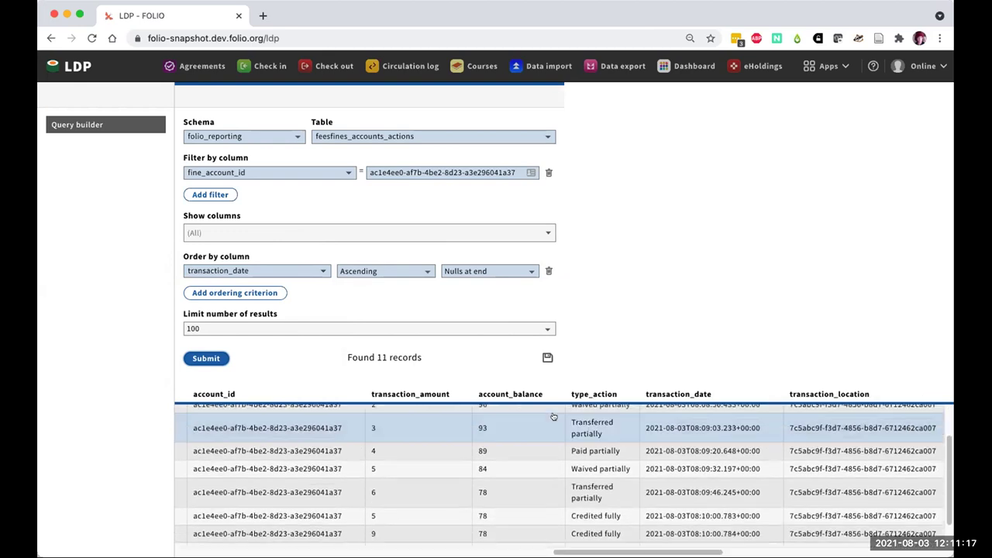